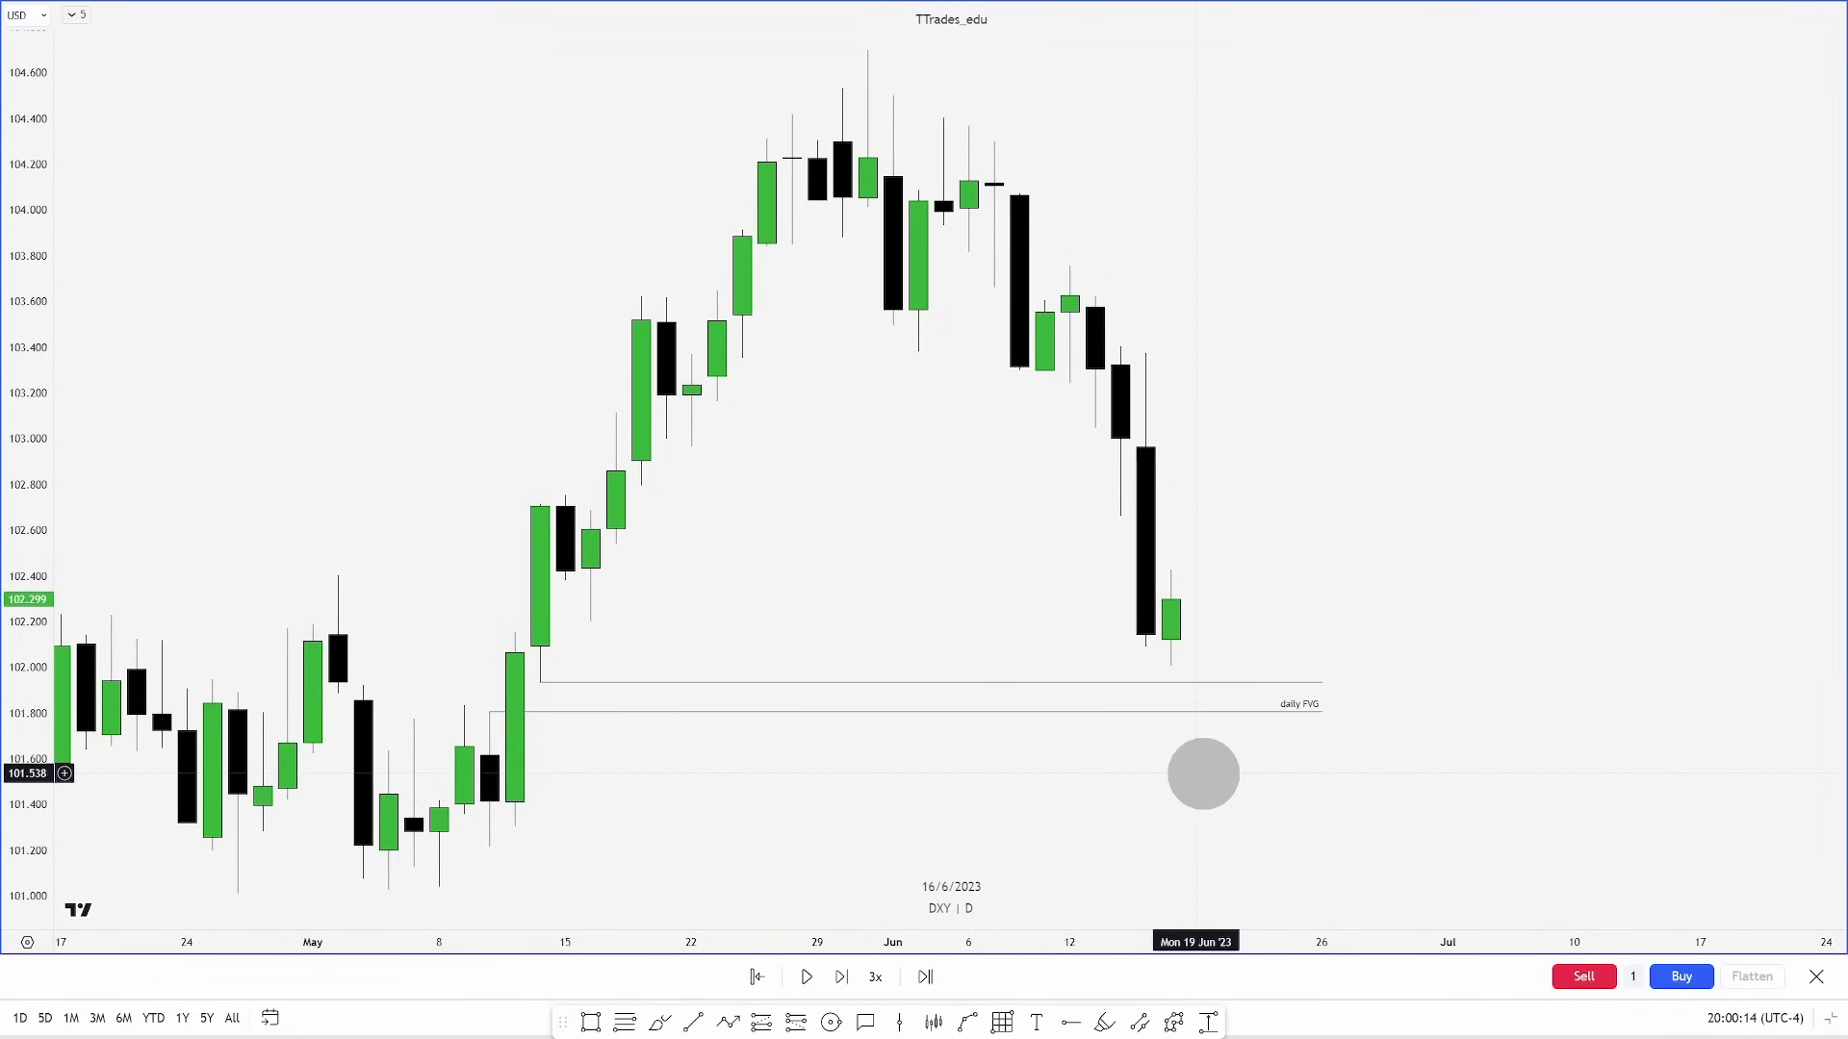
# Mark the price gap with horizontal trend lines from the 14 June candle's low and the 16 June candle's high, both ending at 21 June
pyautogui.moveTo(1230, 772); pyautogui.dragTo(1101, 780)
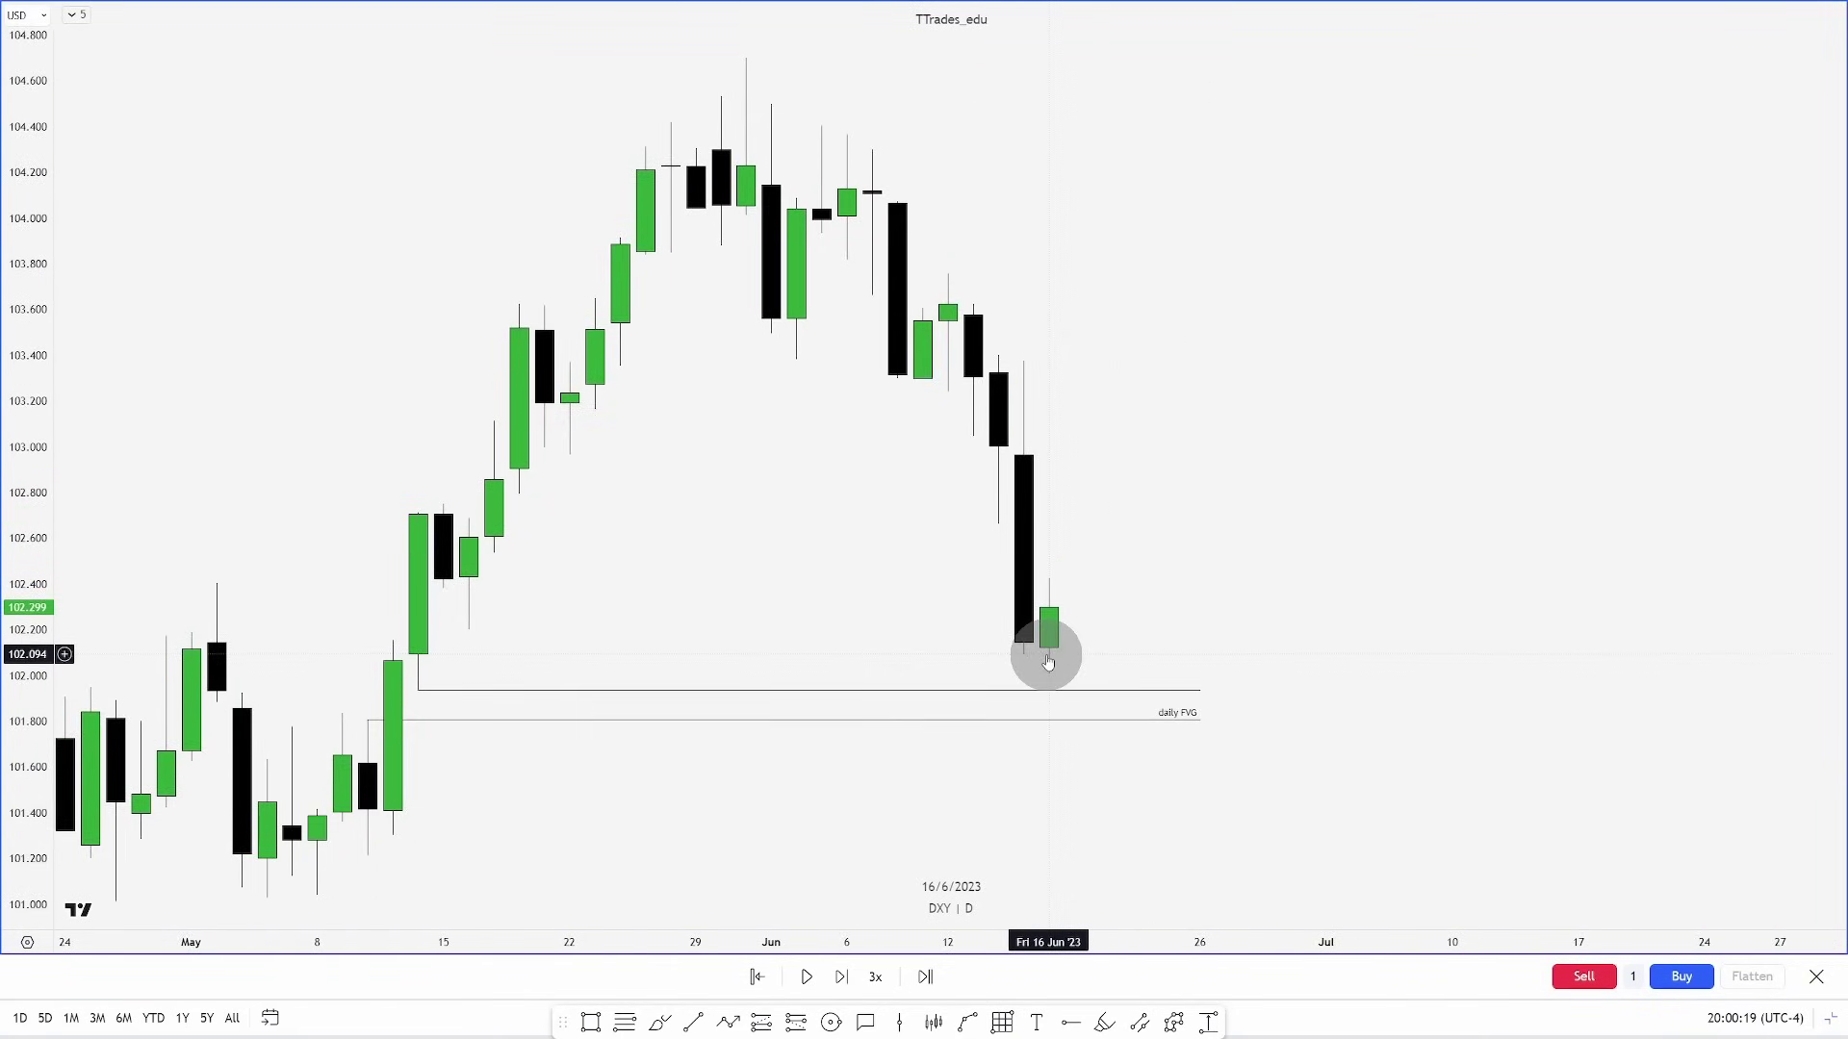
pyautogui.scroll(5, 1043, 652)
pyautogui.click(946, 468)
pyautogui.click(1146, 469)
pyautogui.click(1027, 545)
pyautogui.click(1147, 546)
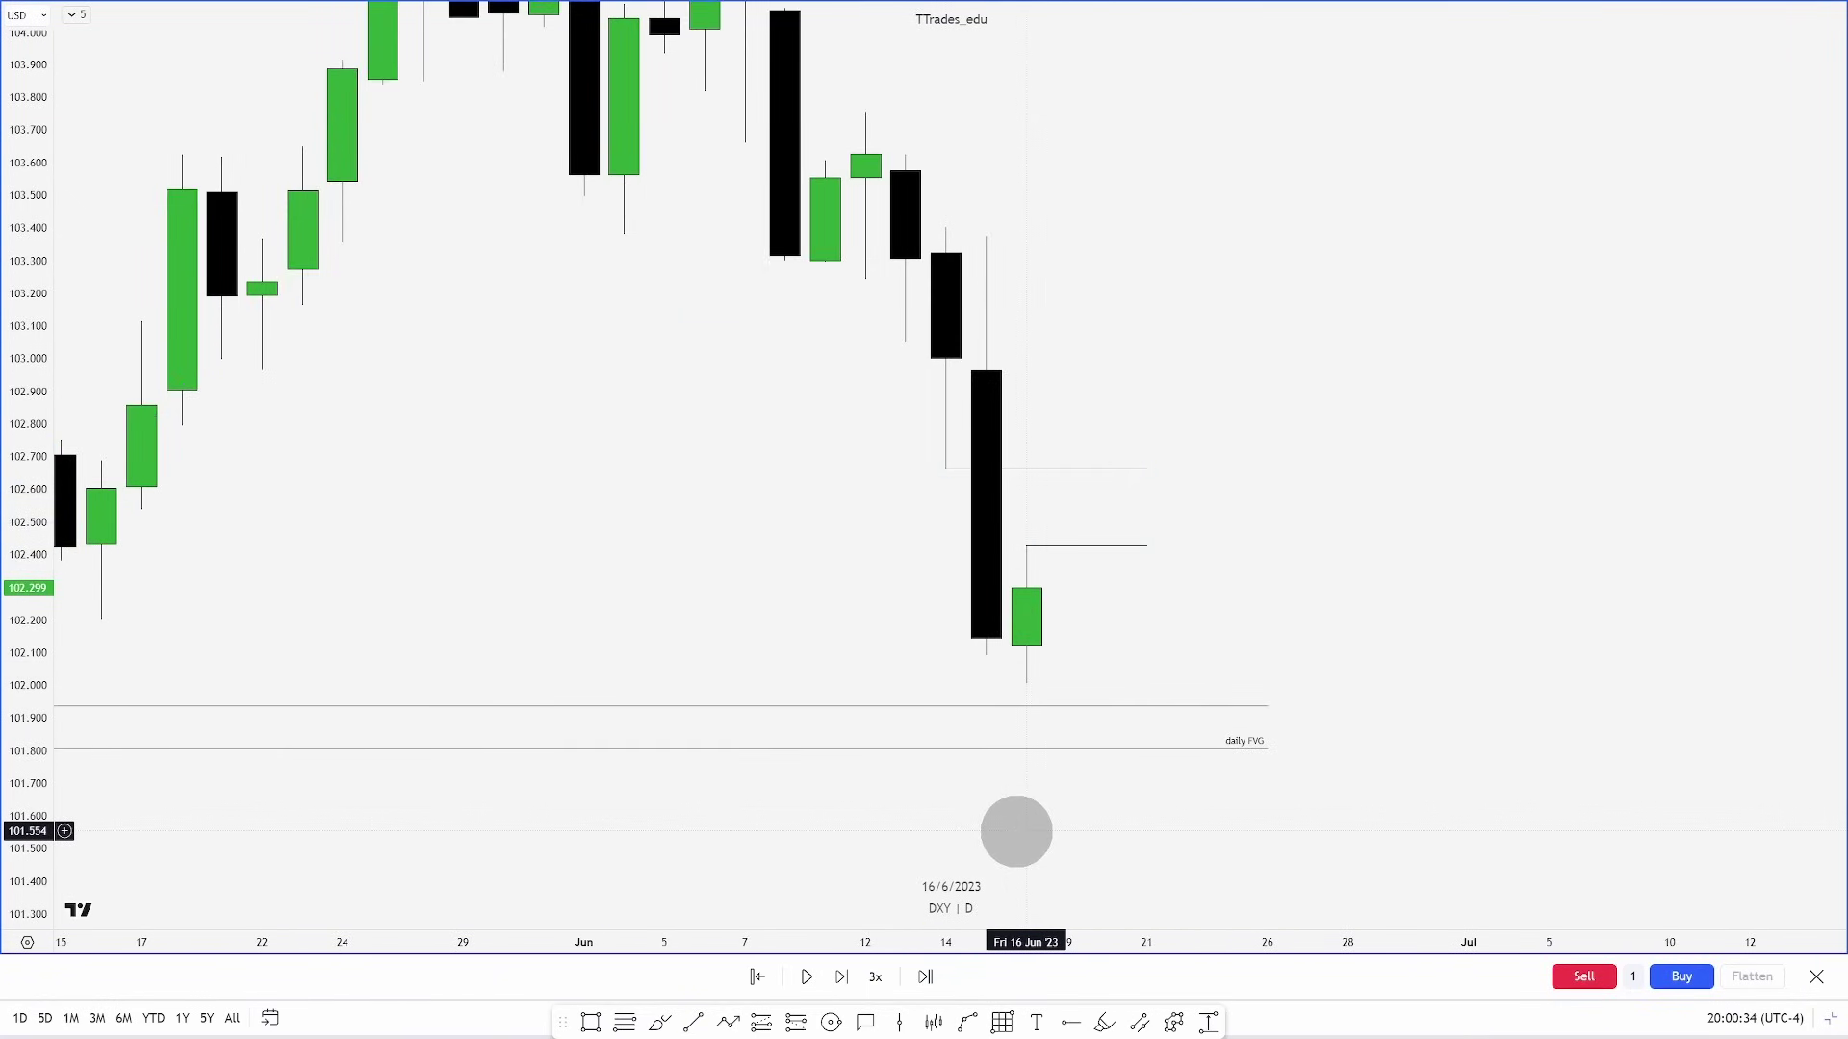
# Advance the replay to 19 June 2023 and draw a horizontal trend line from the 16 June candle's low to 21 June
pyautogui.hotkey('shift', 'Right')
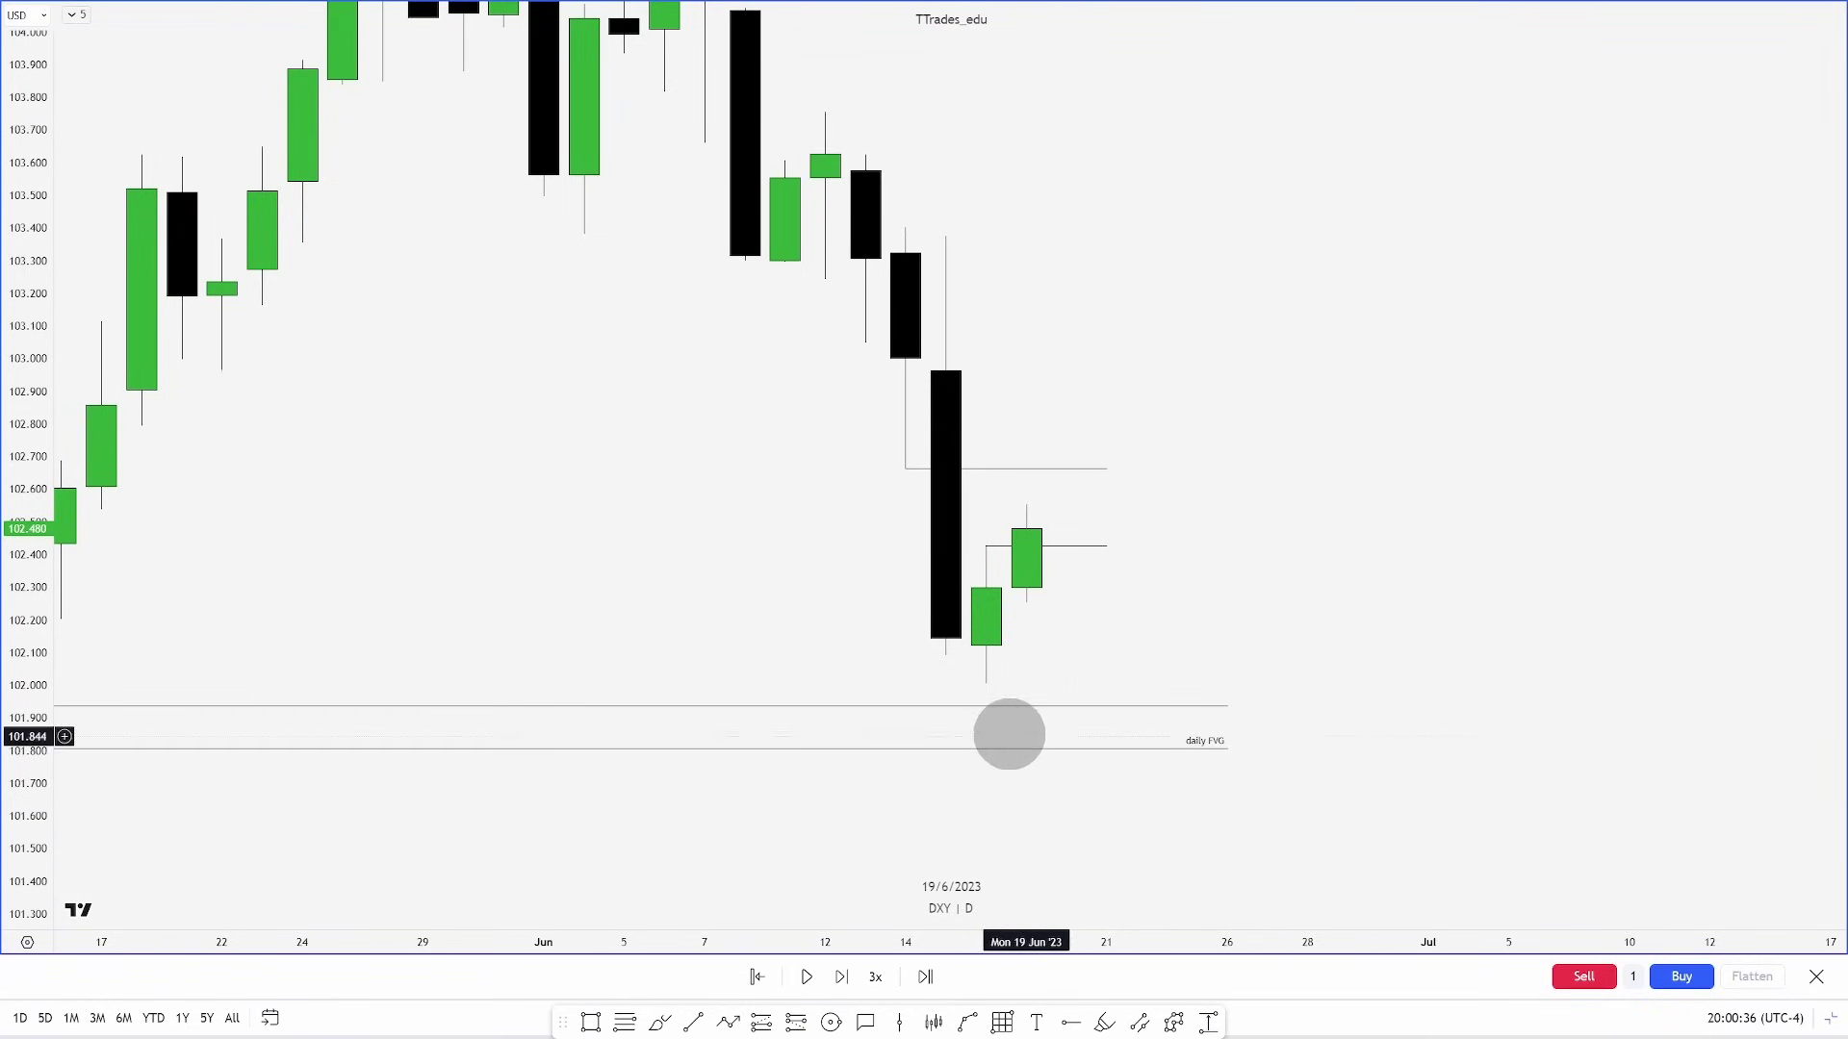
pyautogui.click(693, 1022)
pyautogui.click(986, 683)
pyautogui.click(1107, 683)
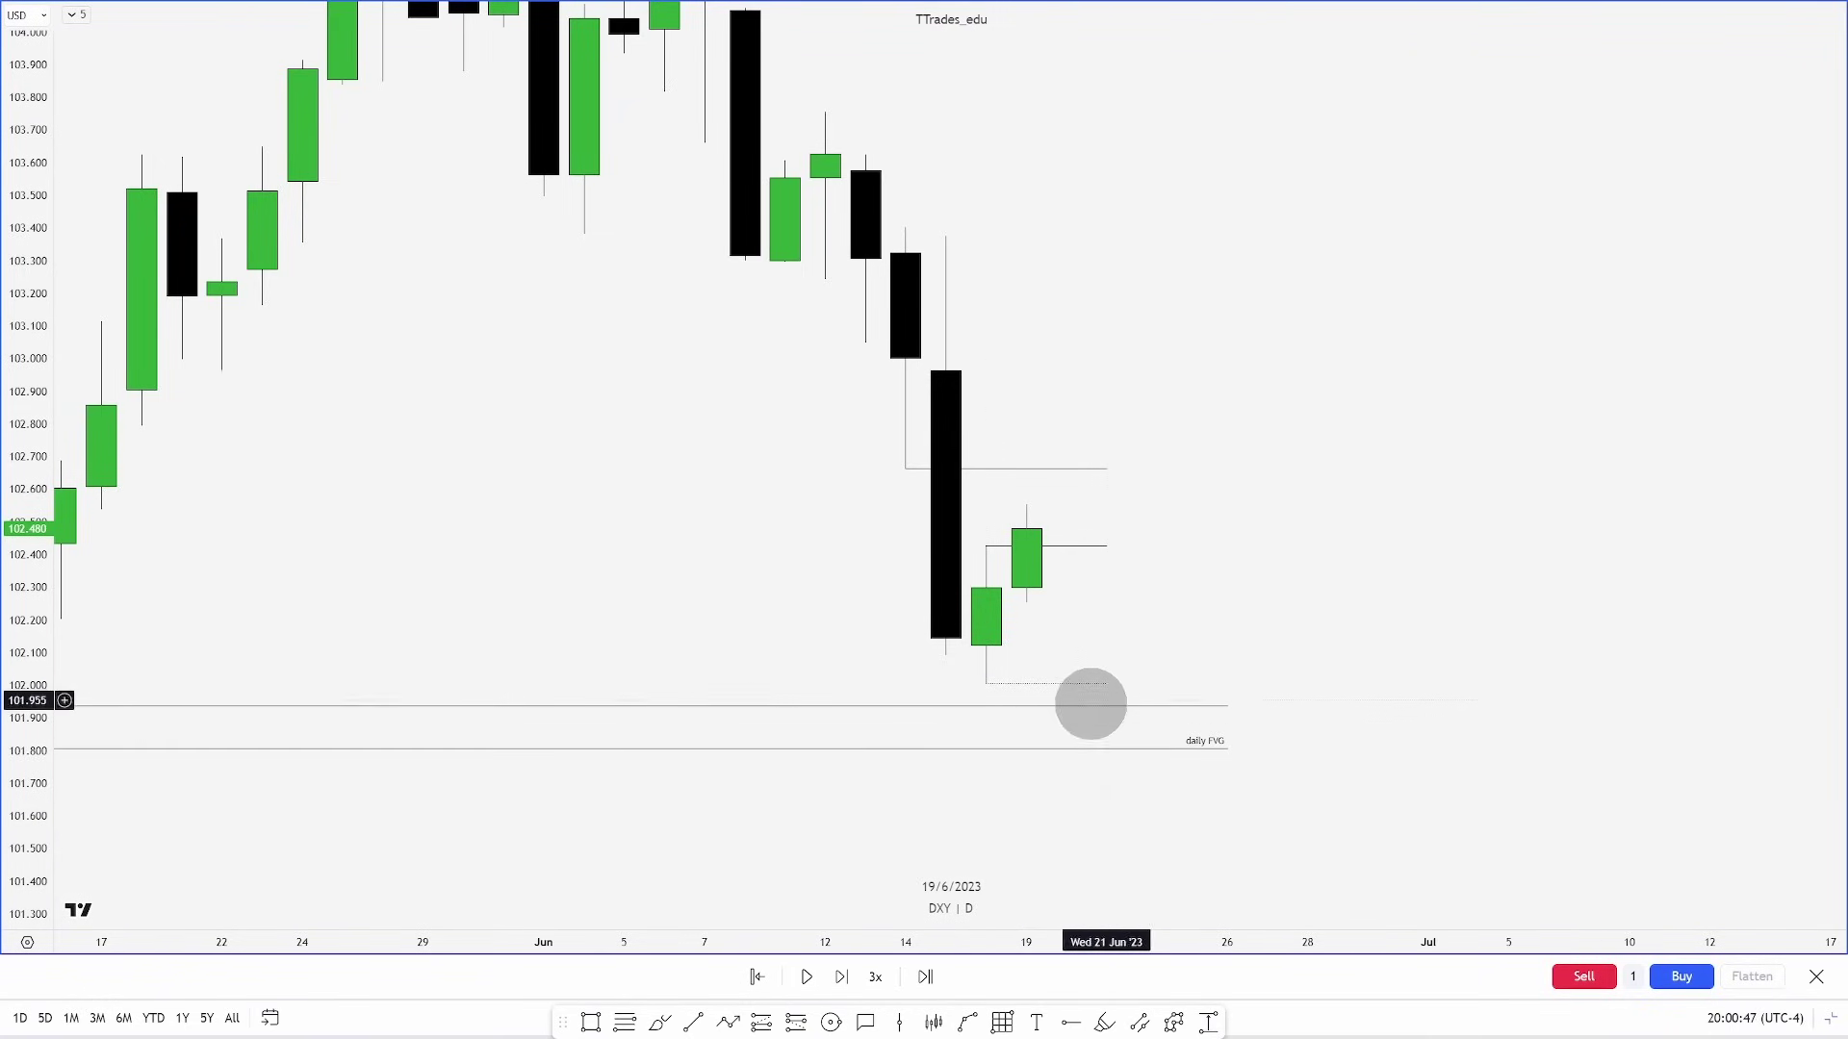
# Advance the DXY daily replay bar by bar to 22 June 2023
pyautogui.moveTo(1238, 814); pyautogui.dragTo(1220, 817)
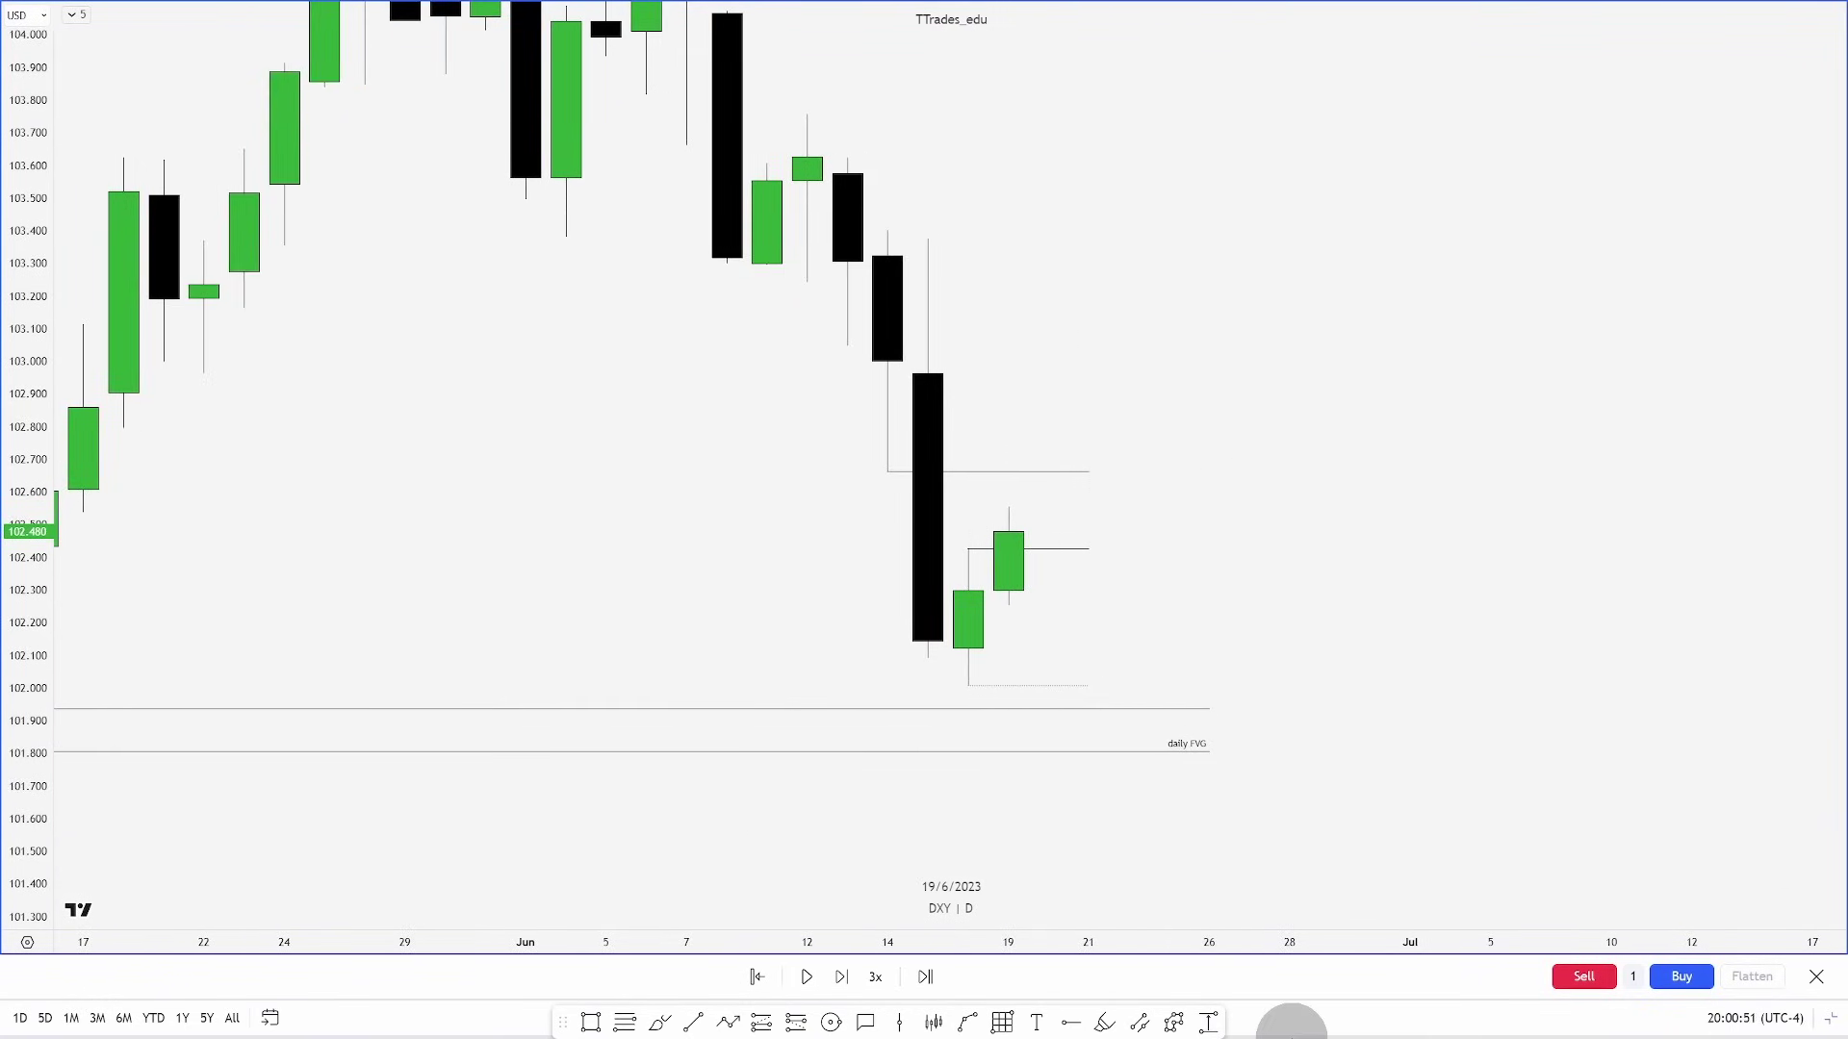
pyautogui.hotkey('shift', 'Right')
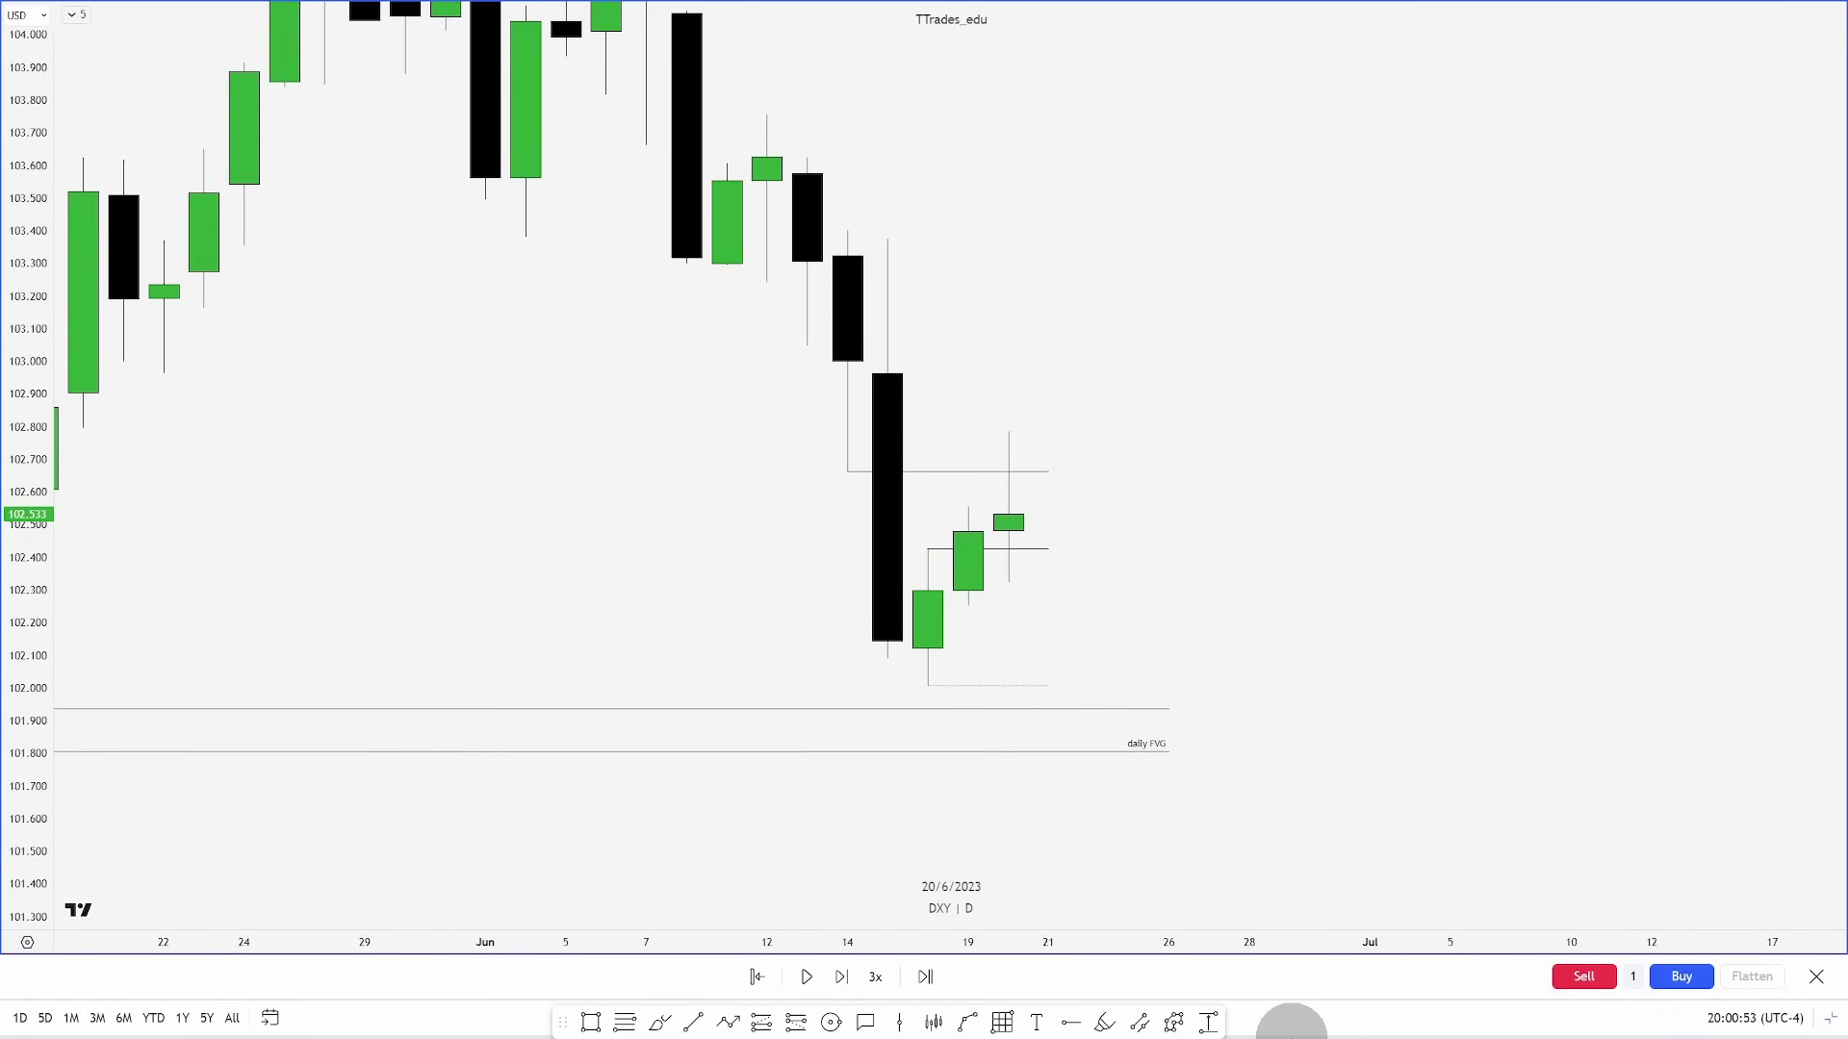
pyautogui.hotkey('shift', 'Right')
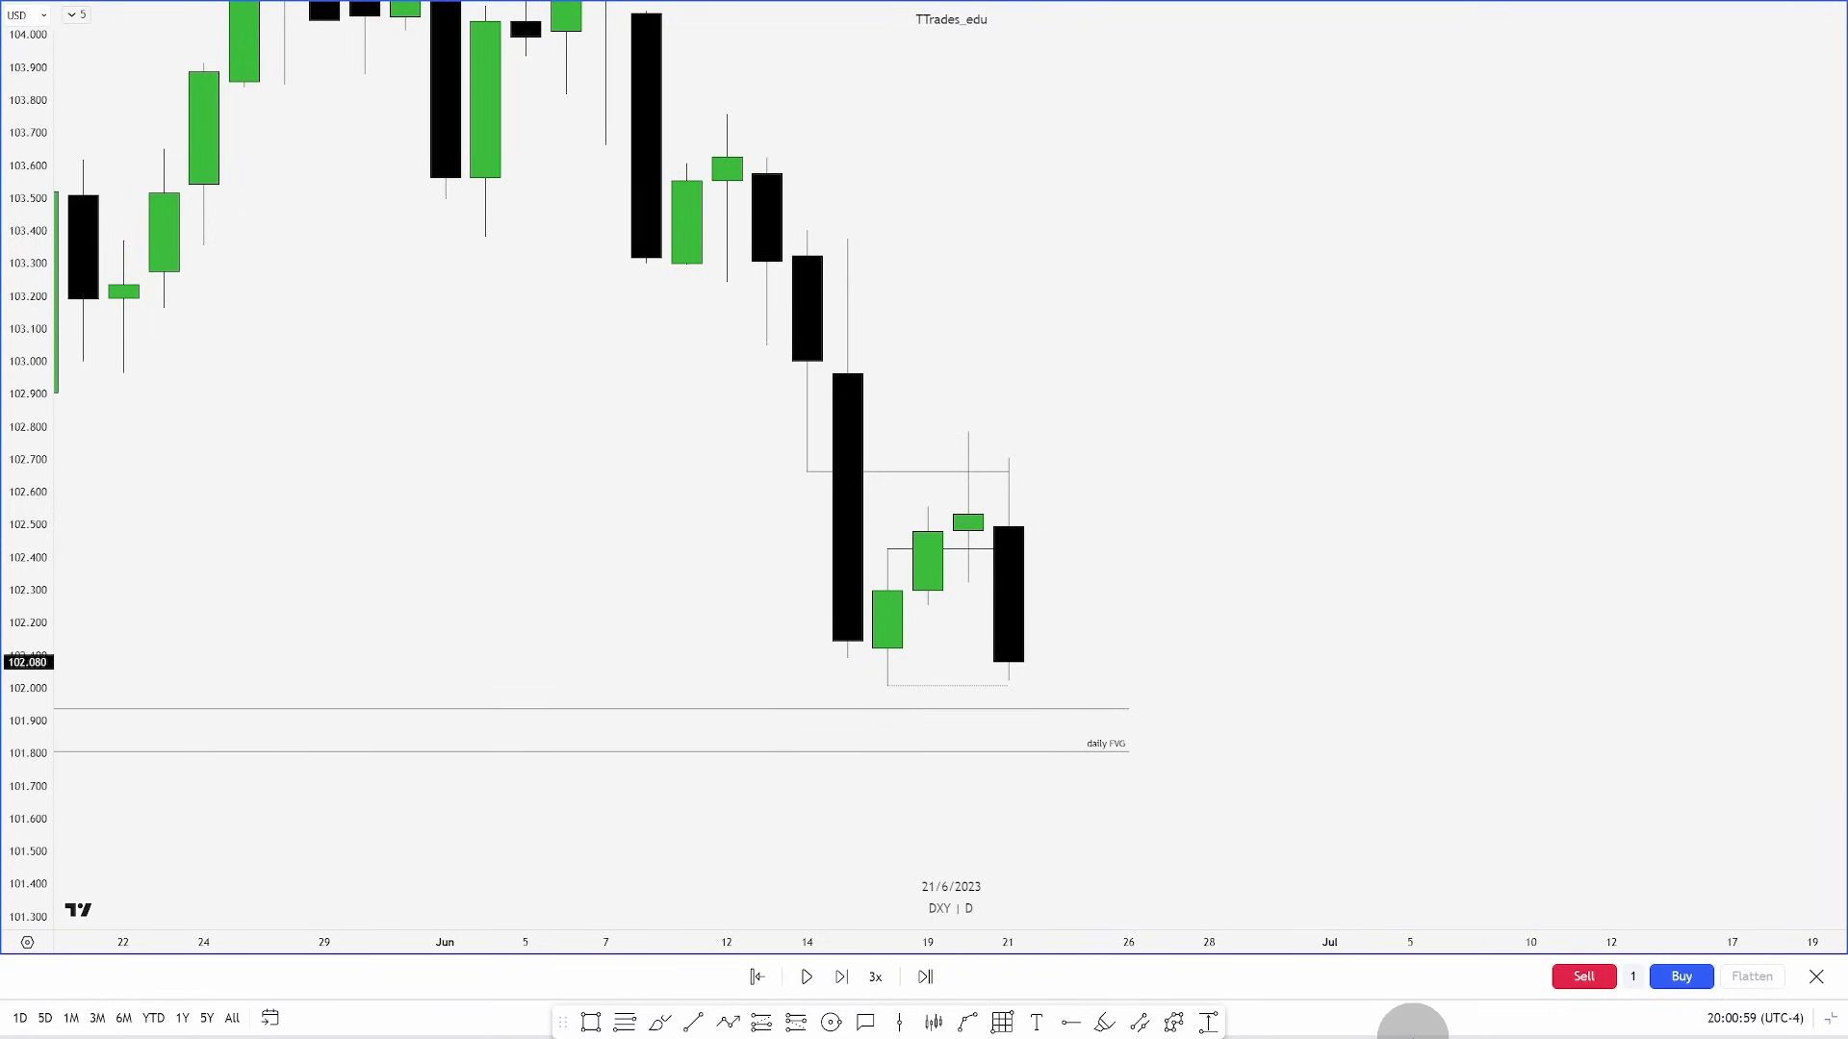
pyautogui.hotkey('shift', 'Right')
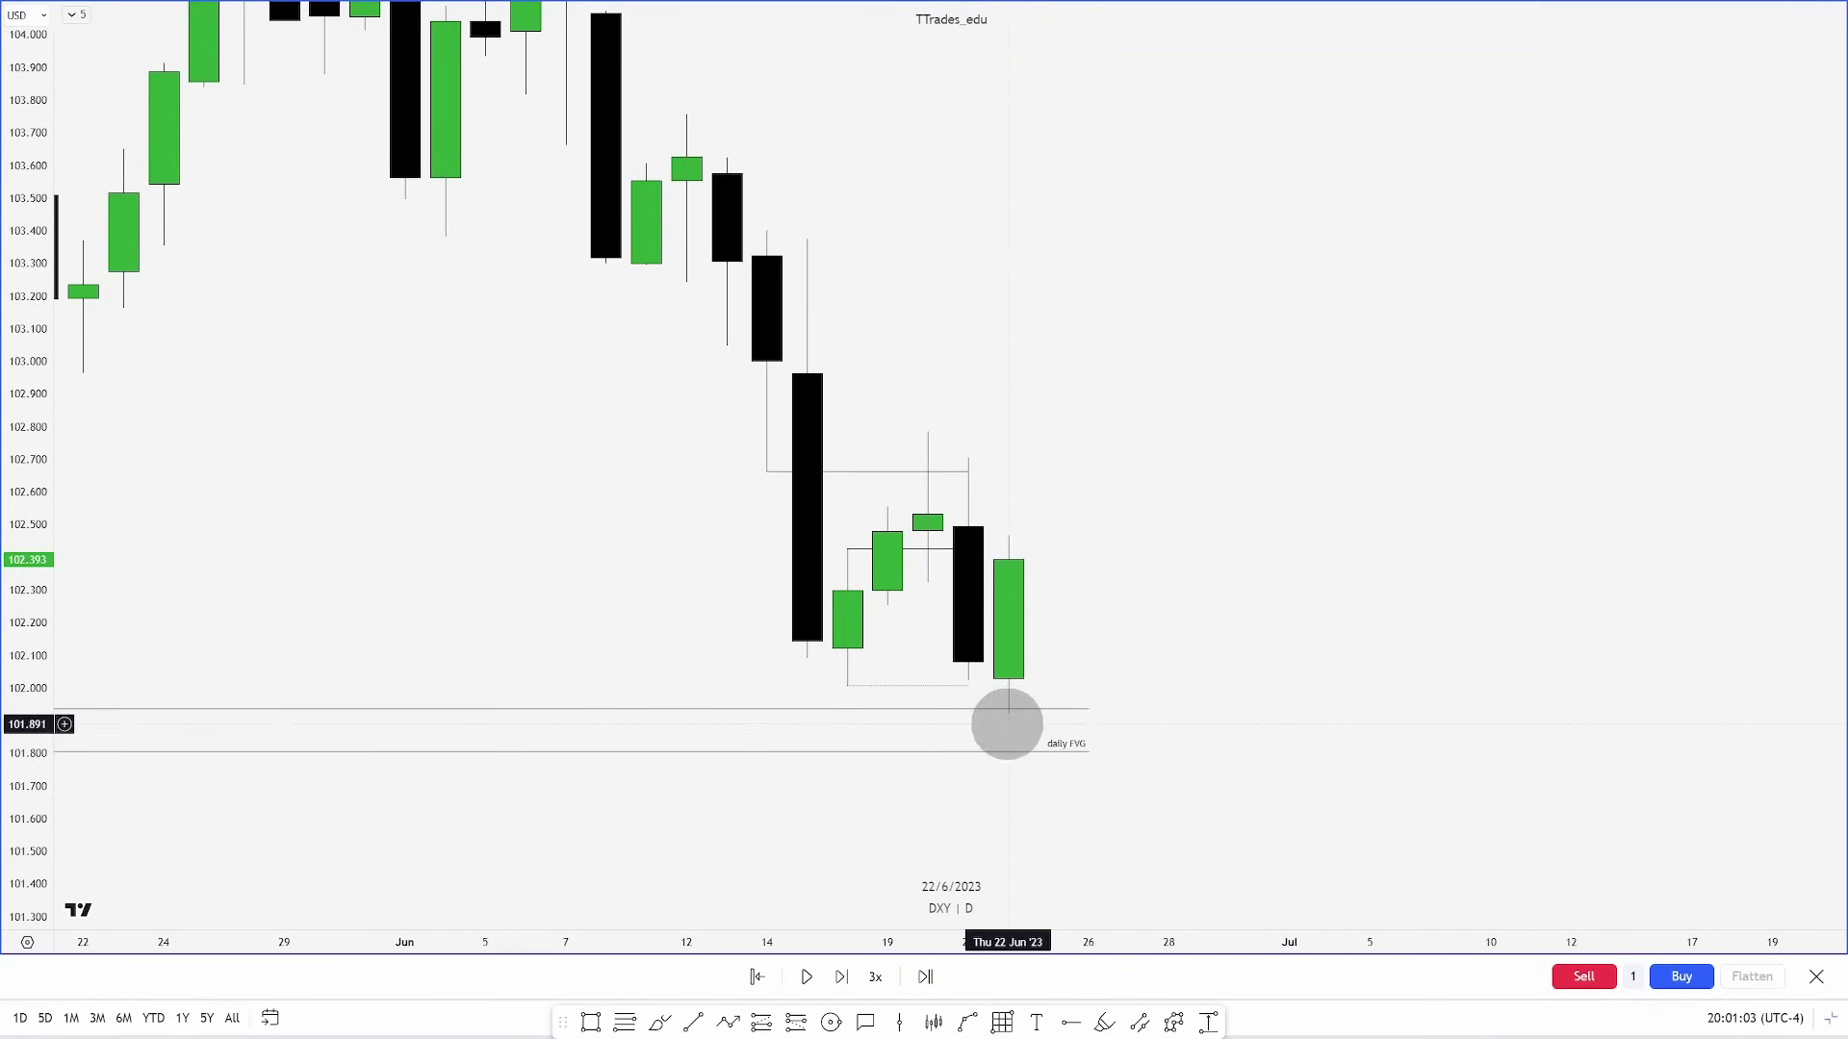
pyautogui.moveTo(1020, 717); pyautogui.dragTo(1123, 706)
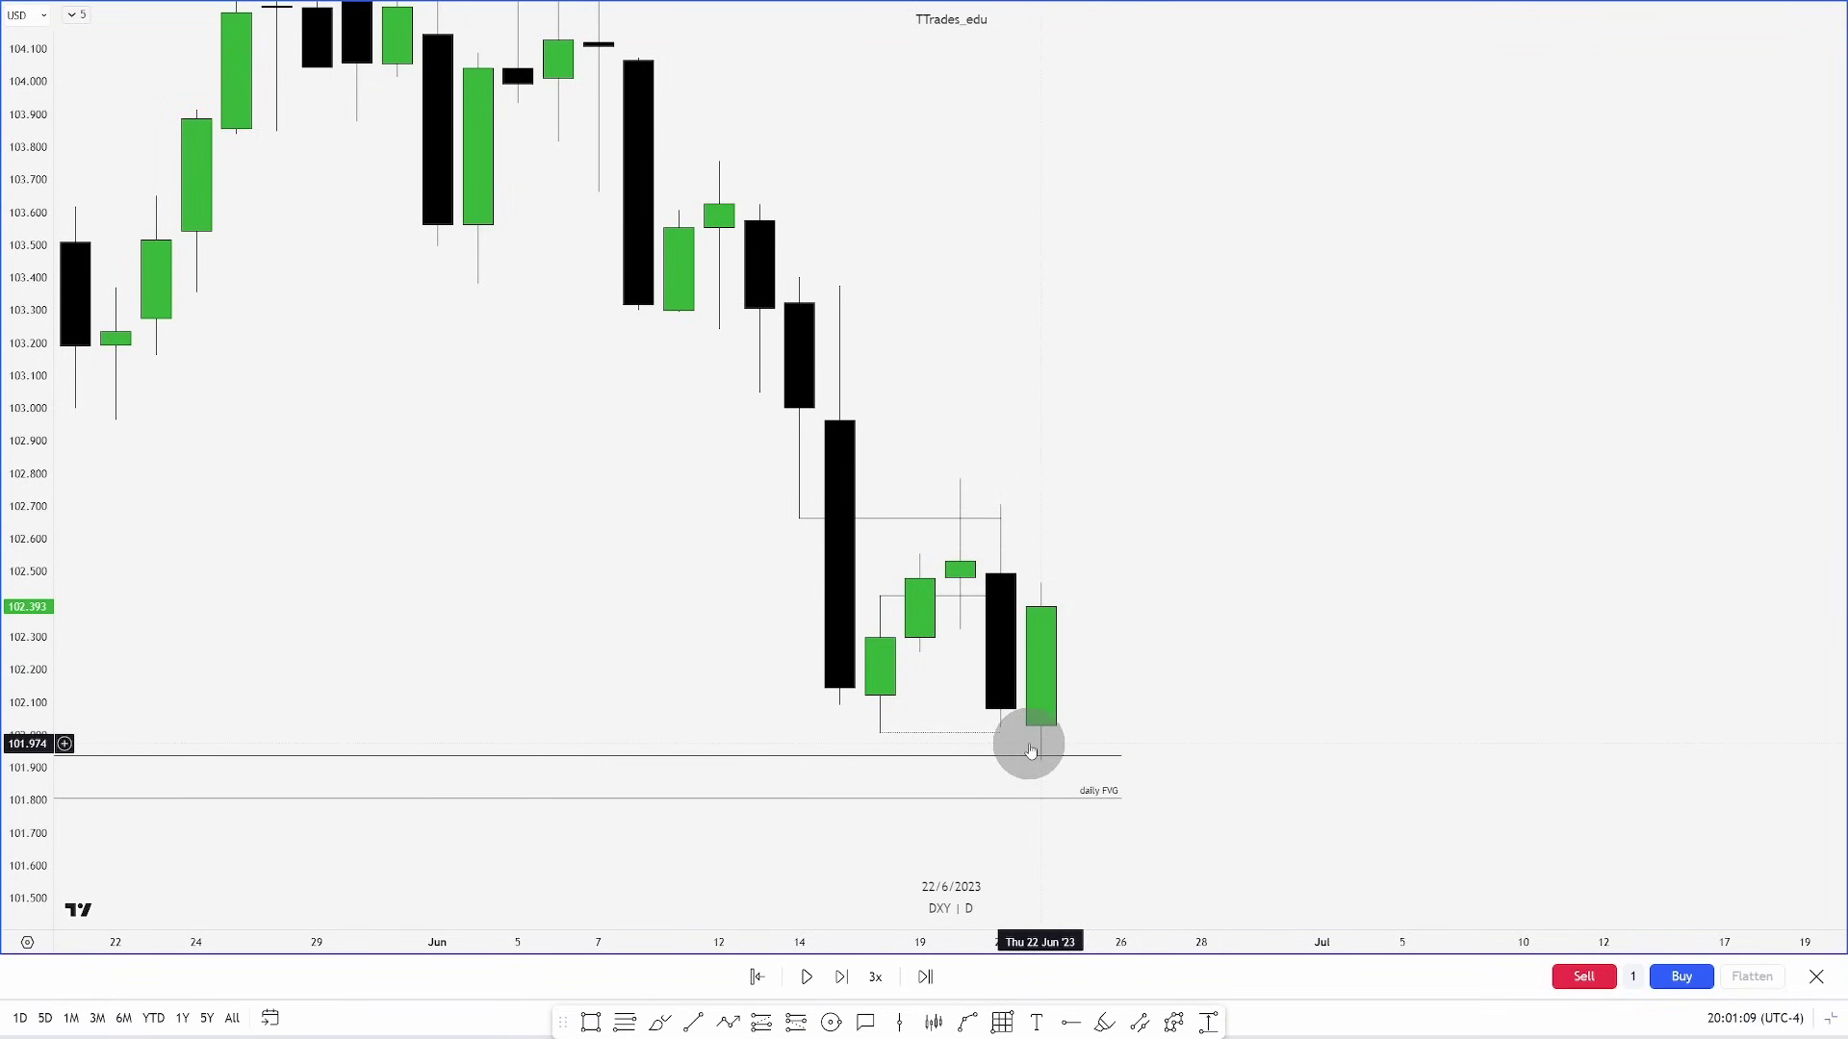
pyautogui.click(908, 735)
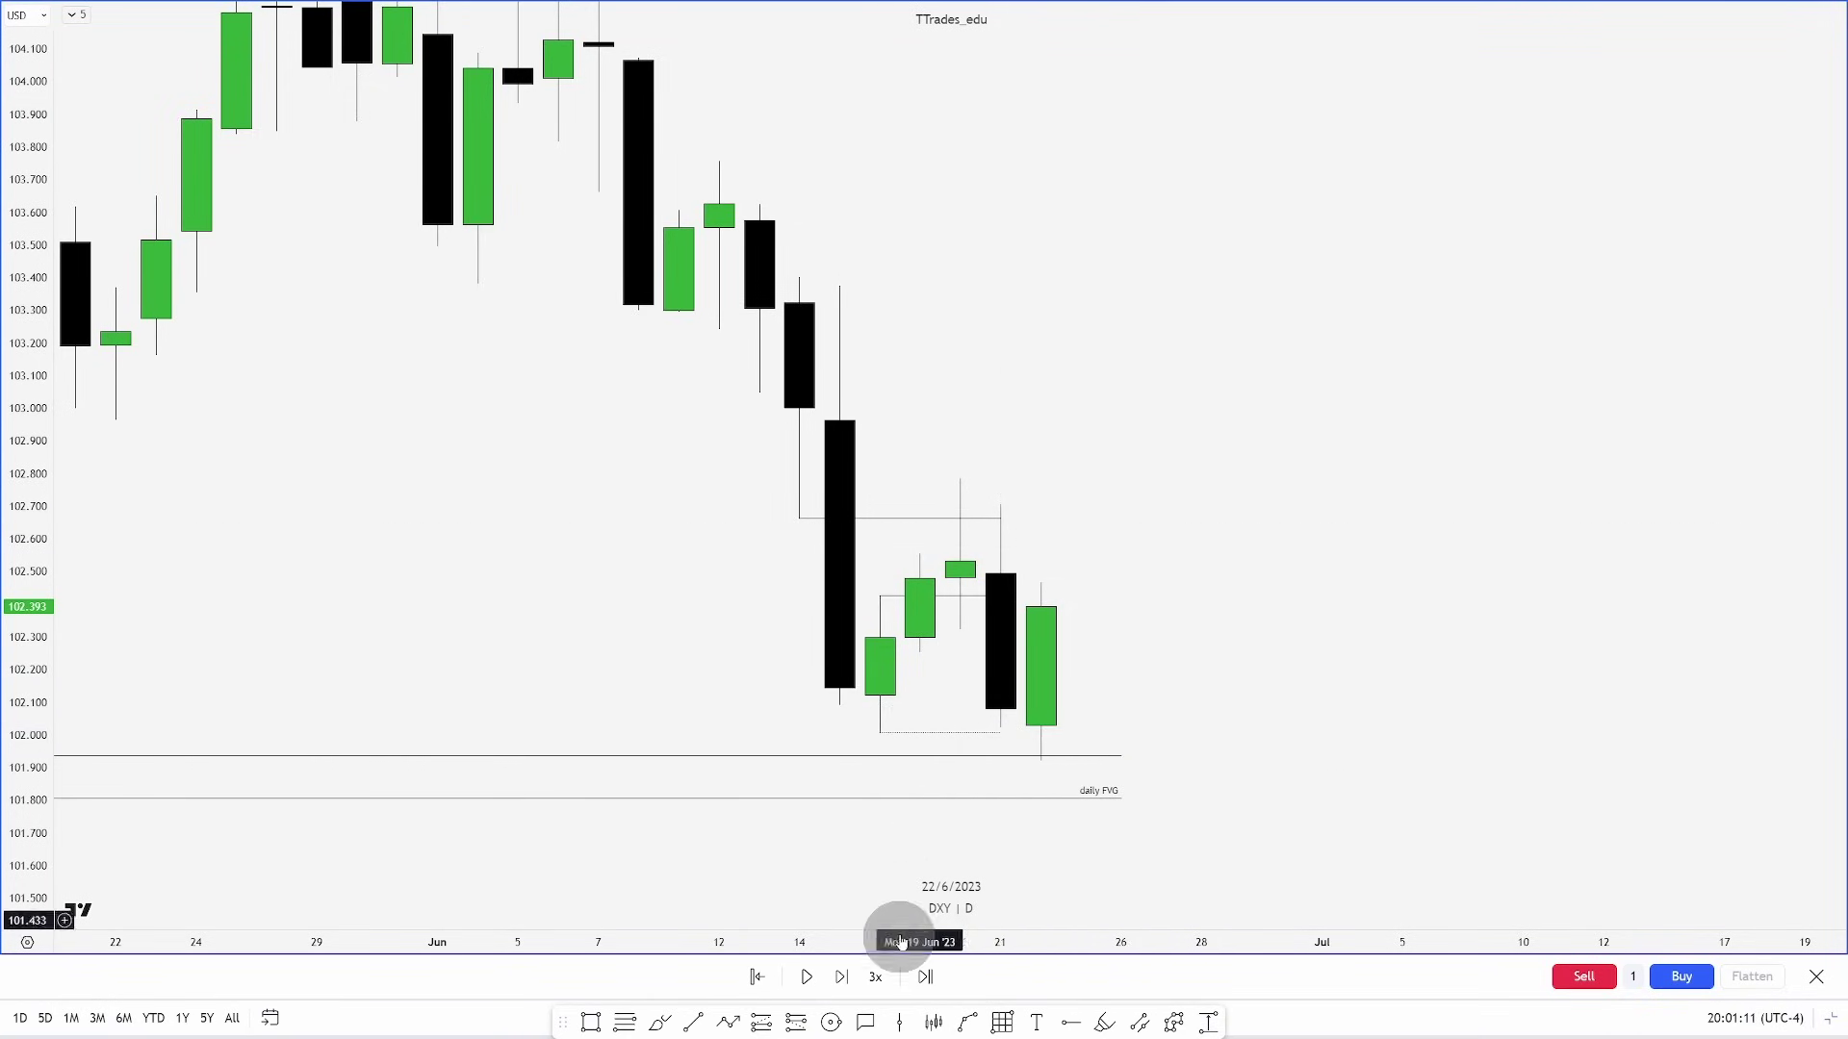
# Draw a horizontal trend line from the 21 June candle's high to 23 June and advance the replay to 23 June 2023
pyautogui.click(693, 1019)
pyautogui.click(997, 508)
pyautogui.click(1084, 506)
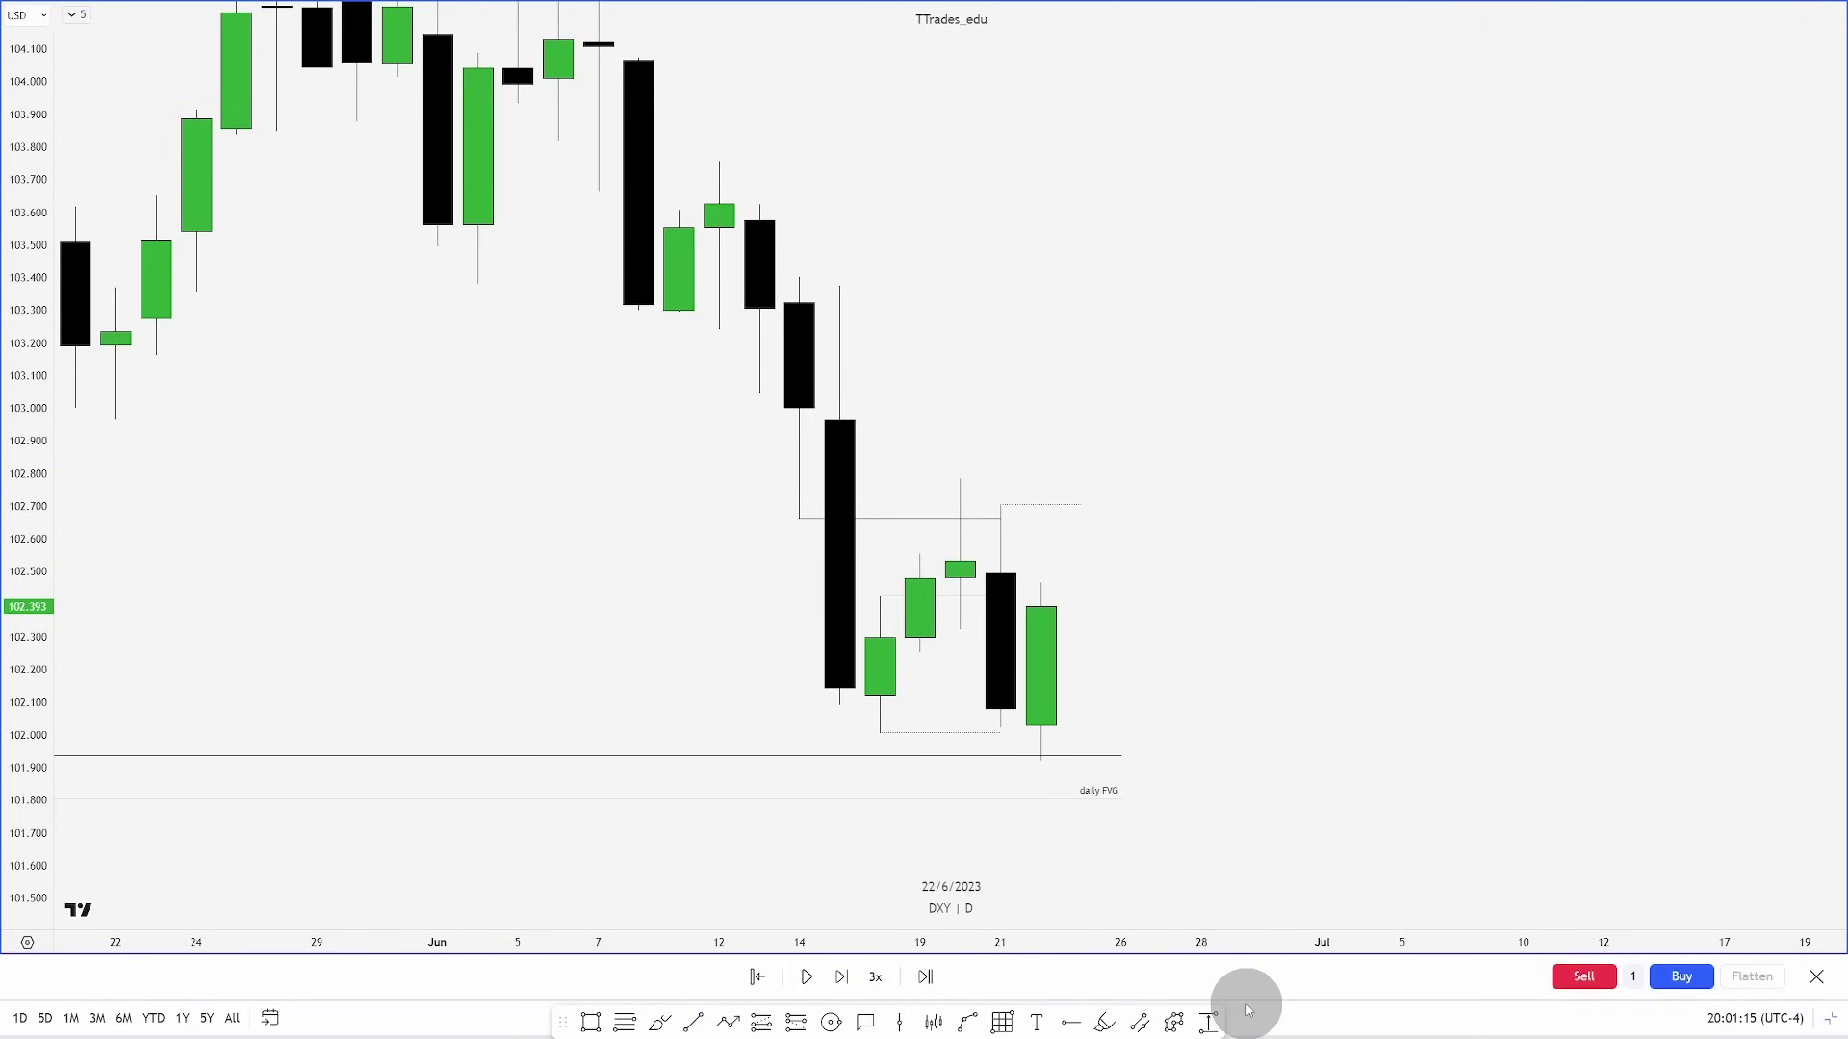
pyautogui.hotkey('shift', 'Right')
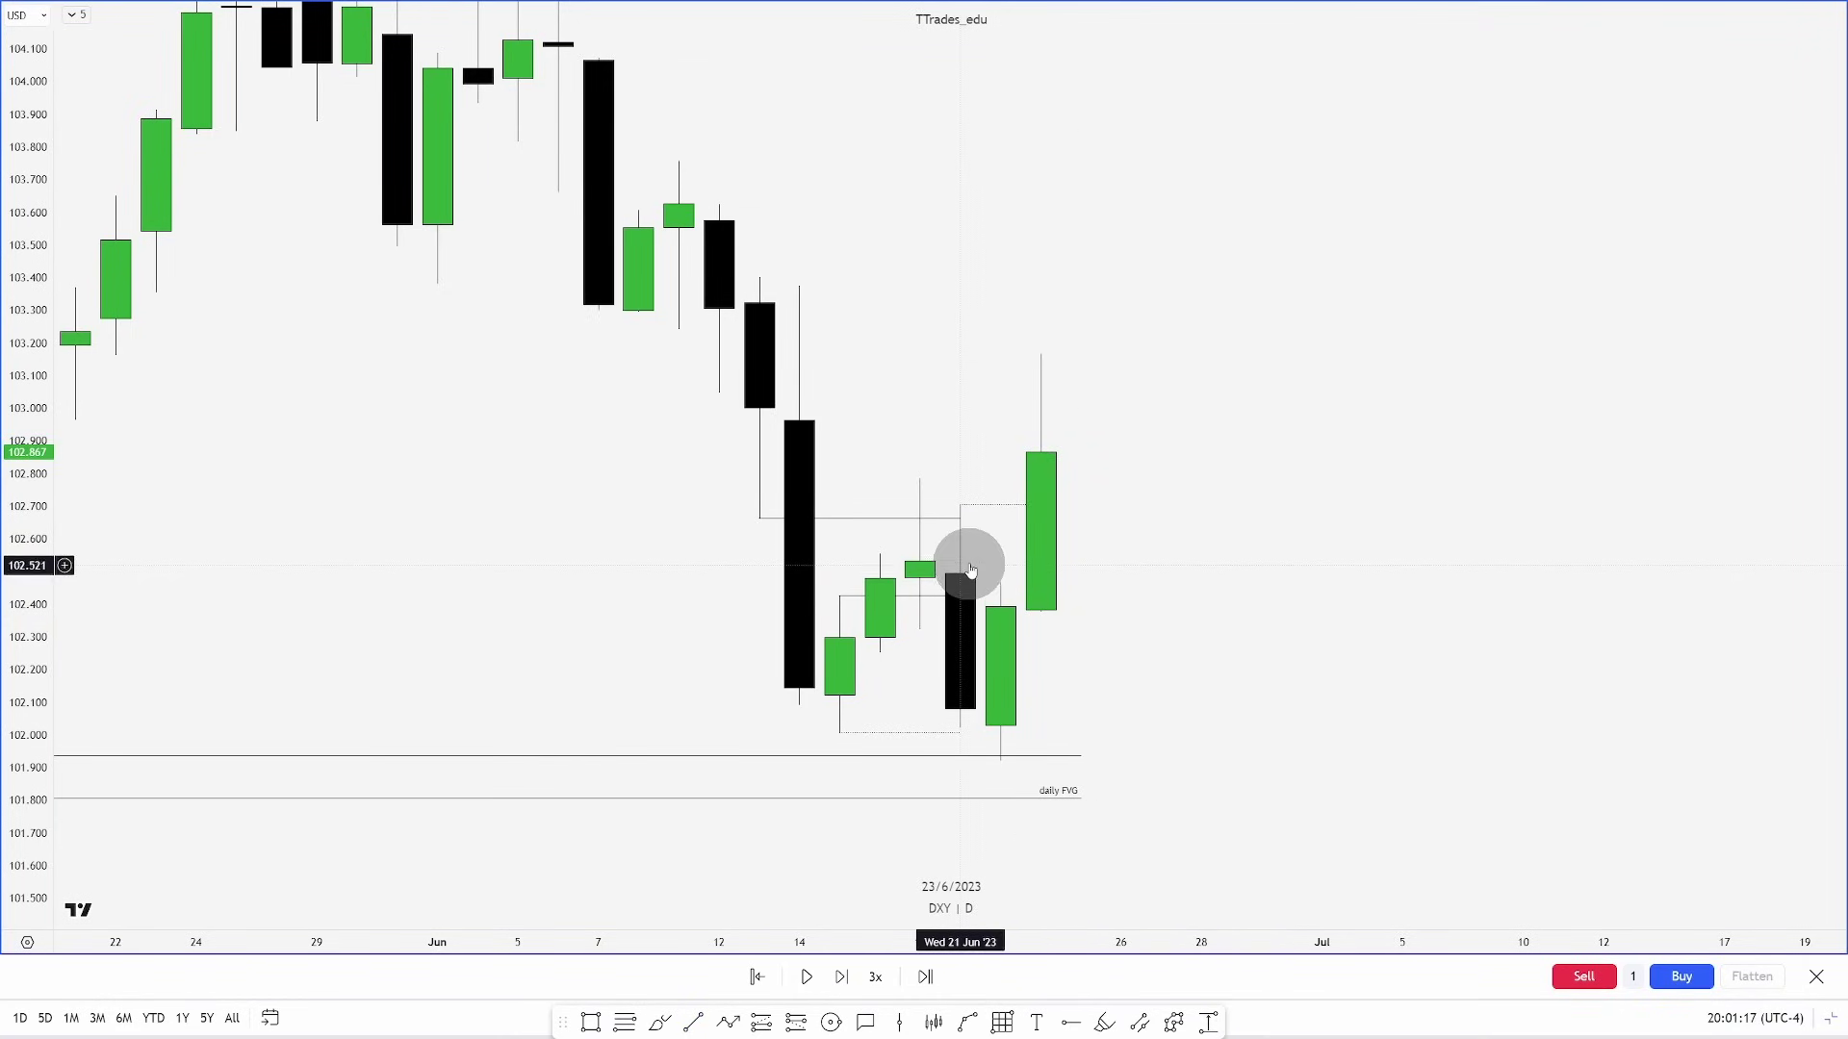
# Draw a horizontal trend line from the 21 June candle's open to 28 June and restyle it as a solid blue line
pyautogui.click(693, 1022)
pyautogui.click(961, 574)
pyautogui.click(1161, 574)
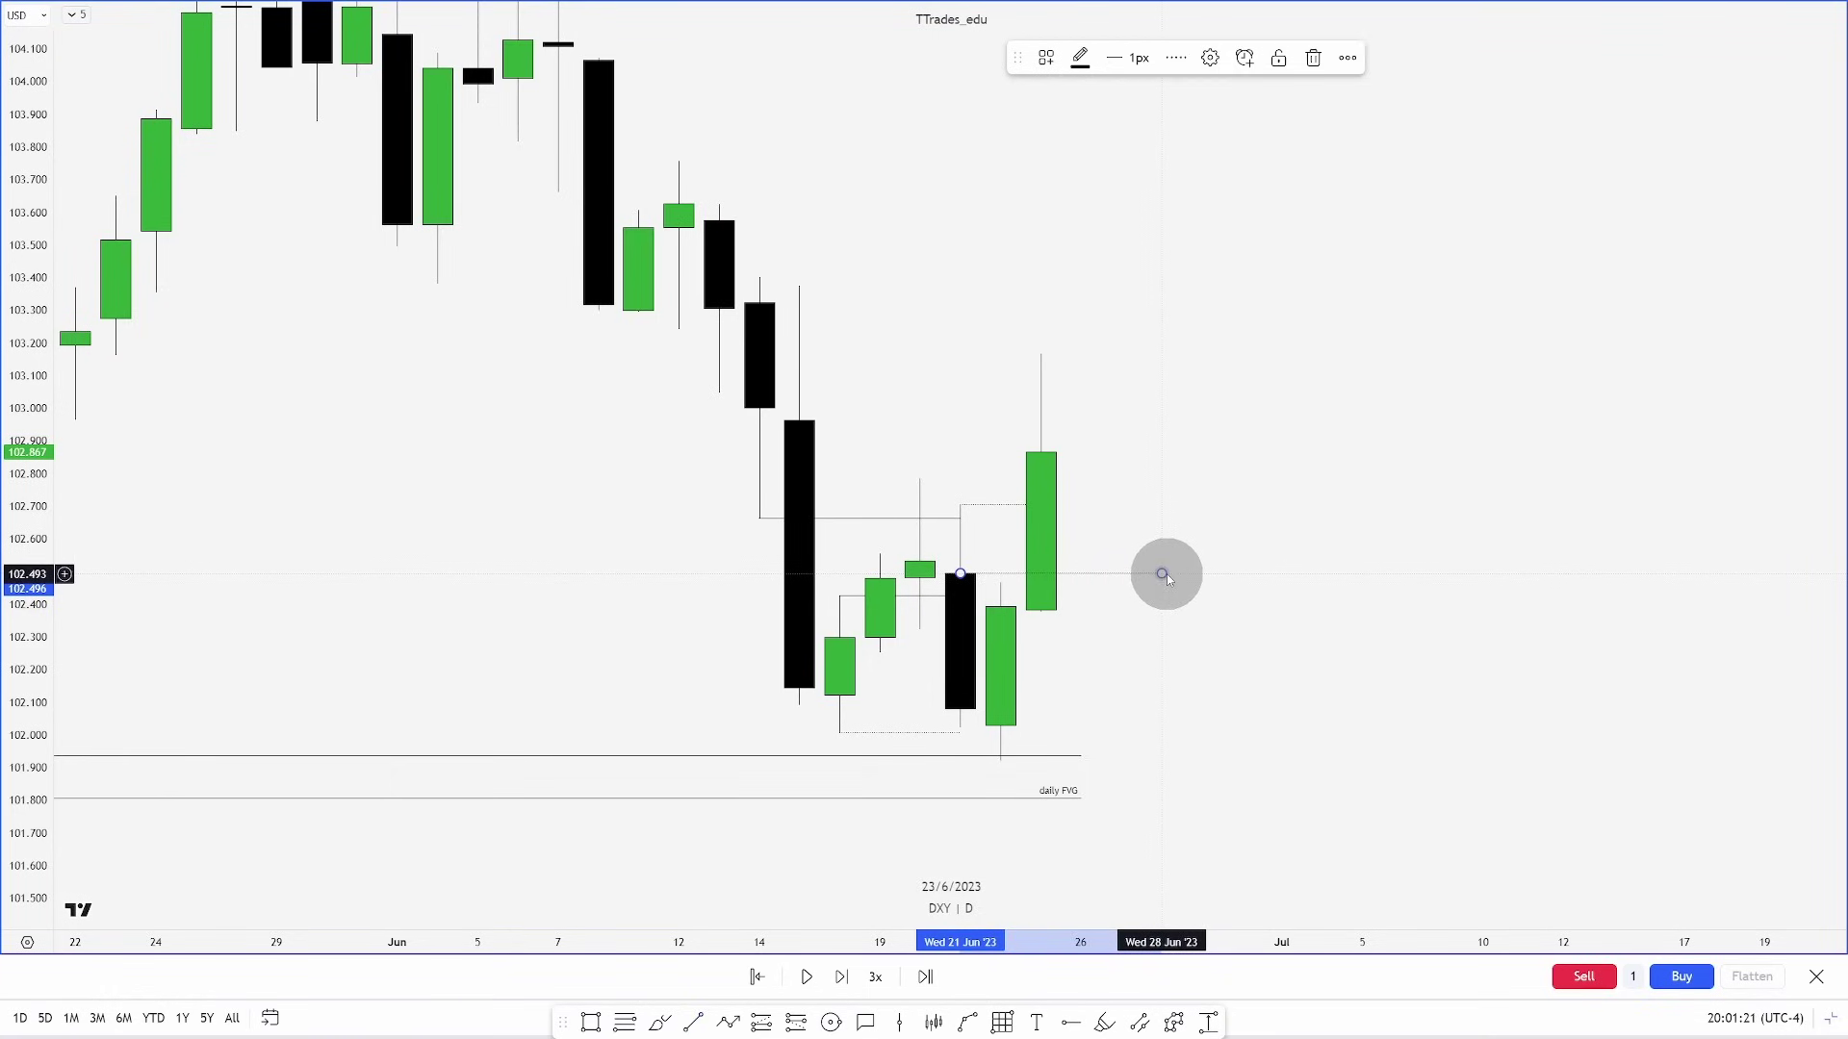
pyautogui.rightClick(1164, 575)
pyautogui.moveTo(1249, 598)
pyautogui.click(1373, 837)
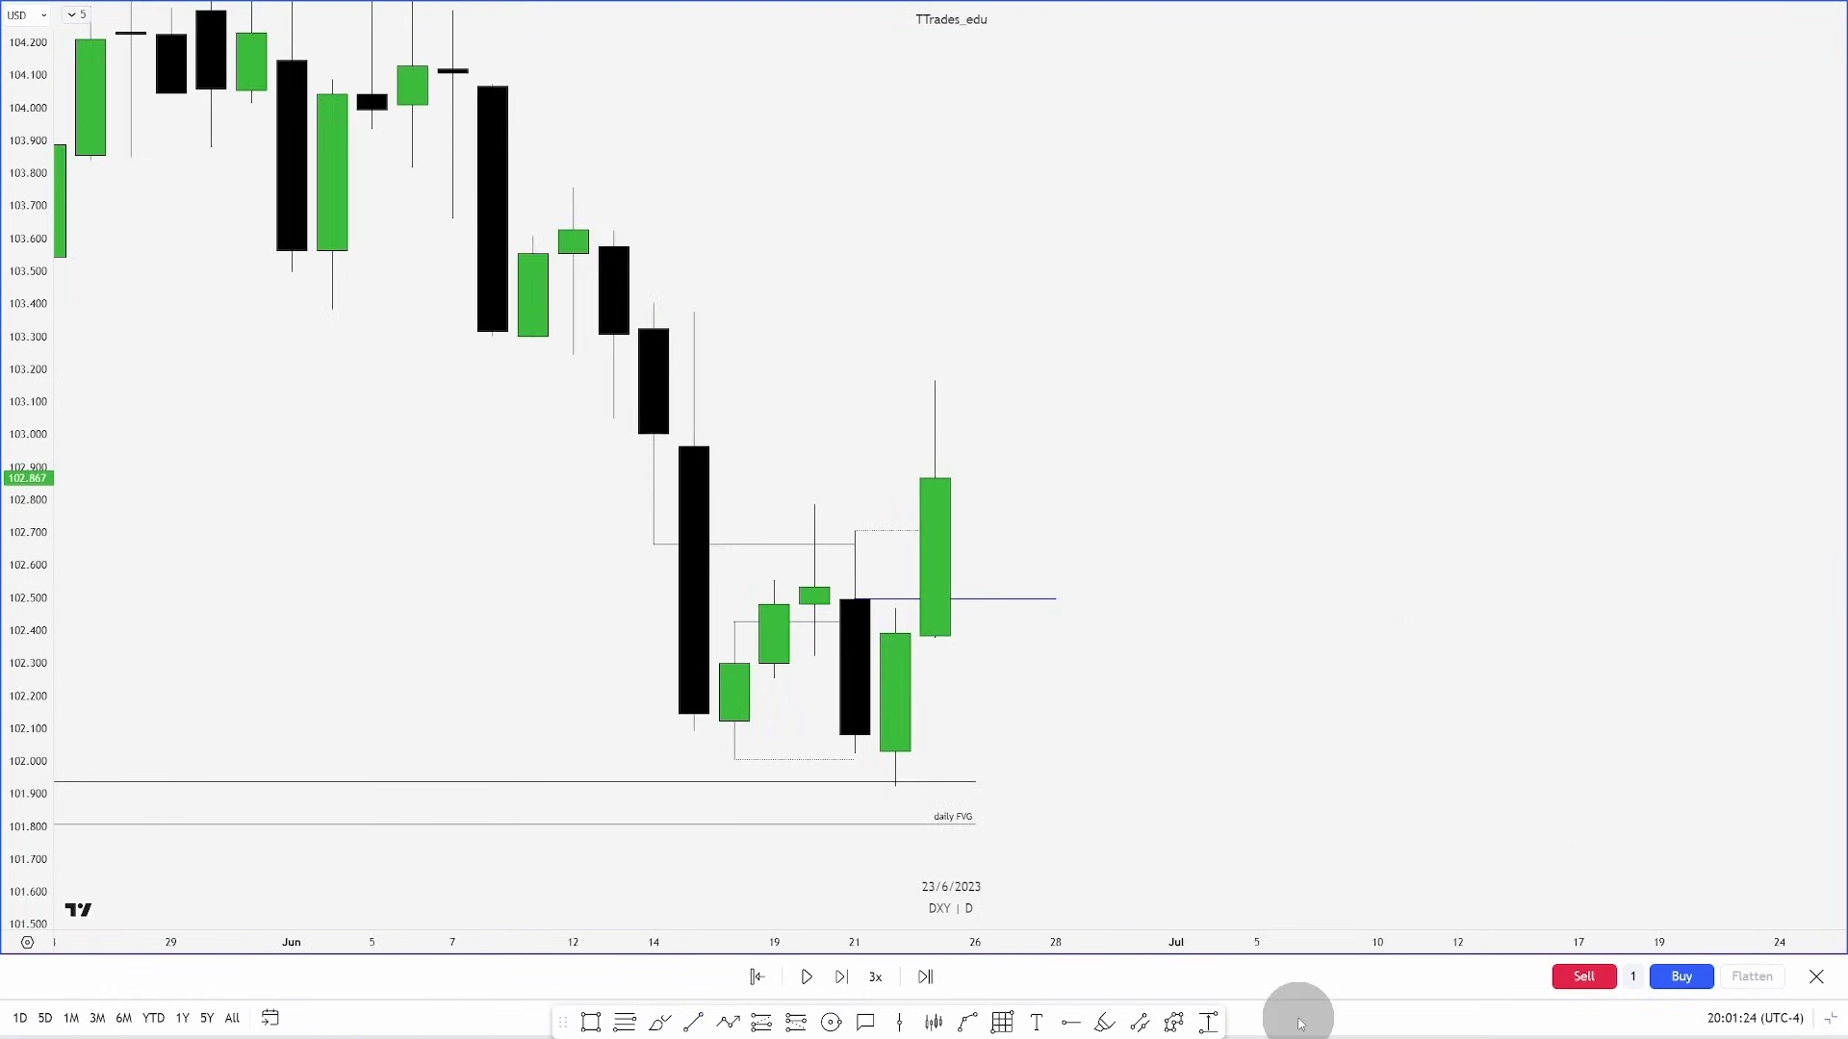
# Advance the DXY daily replay bar by bar to 28 June 2023
pyautogui.hotkey('shift', 'Right')
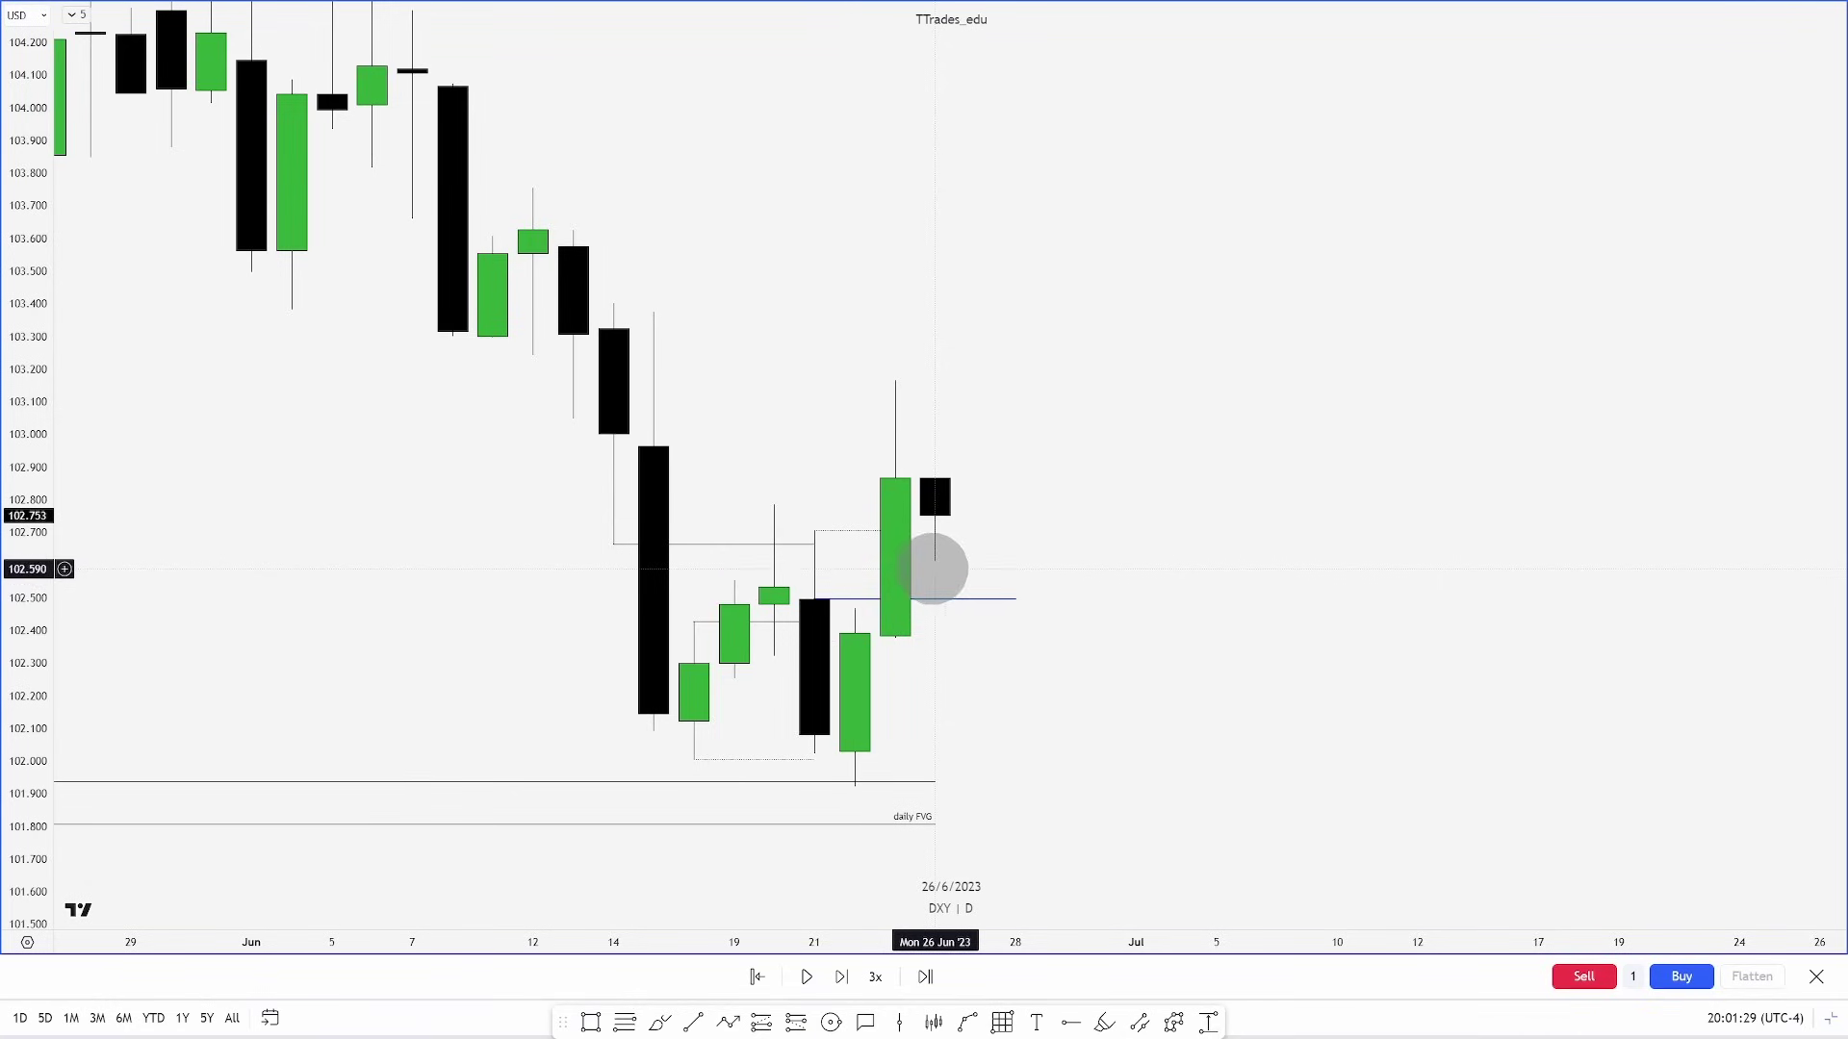
pyautogui.hotkey('shift', 'Right')
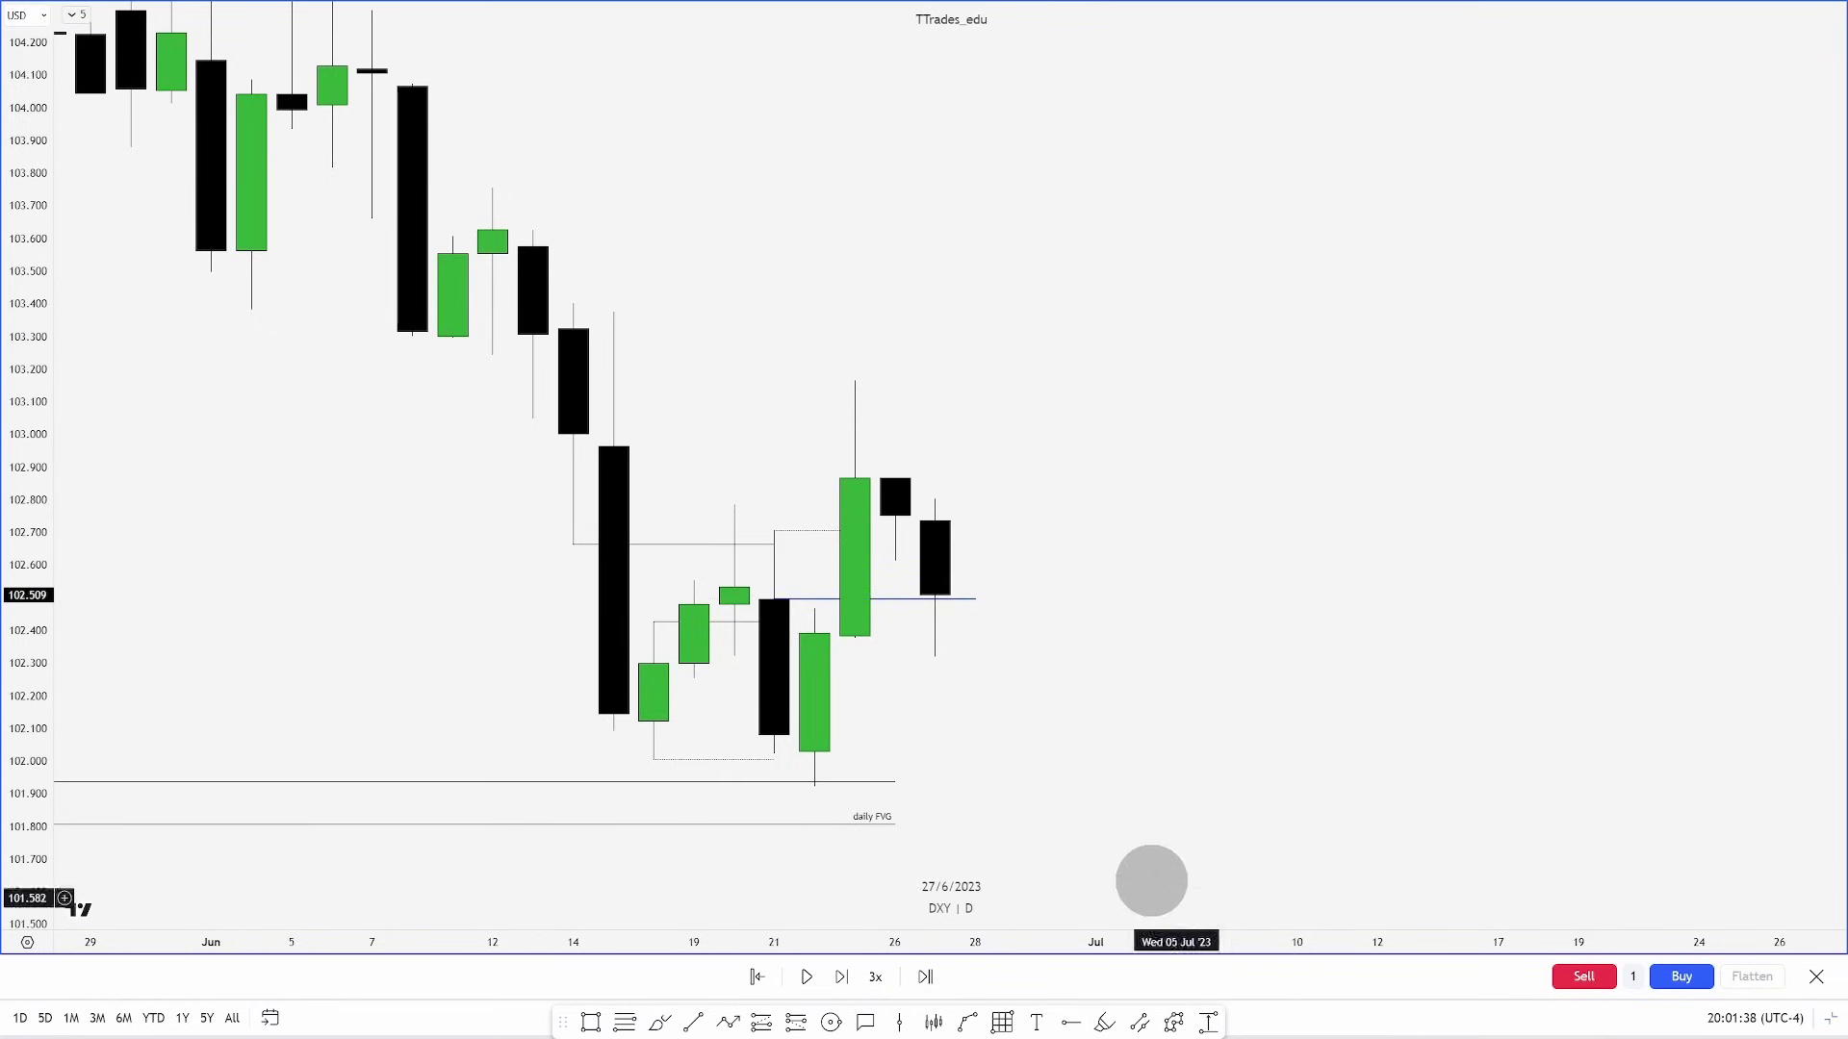
pyautogui.hotkey('shift', 'Right')
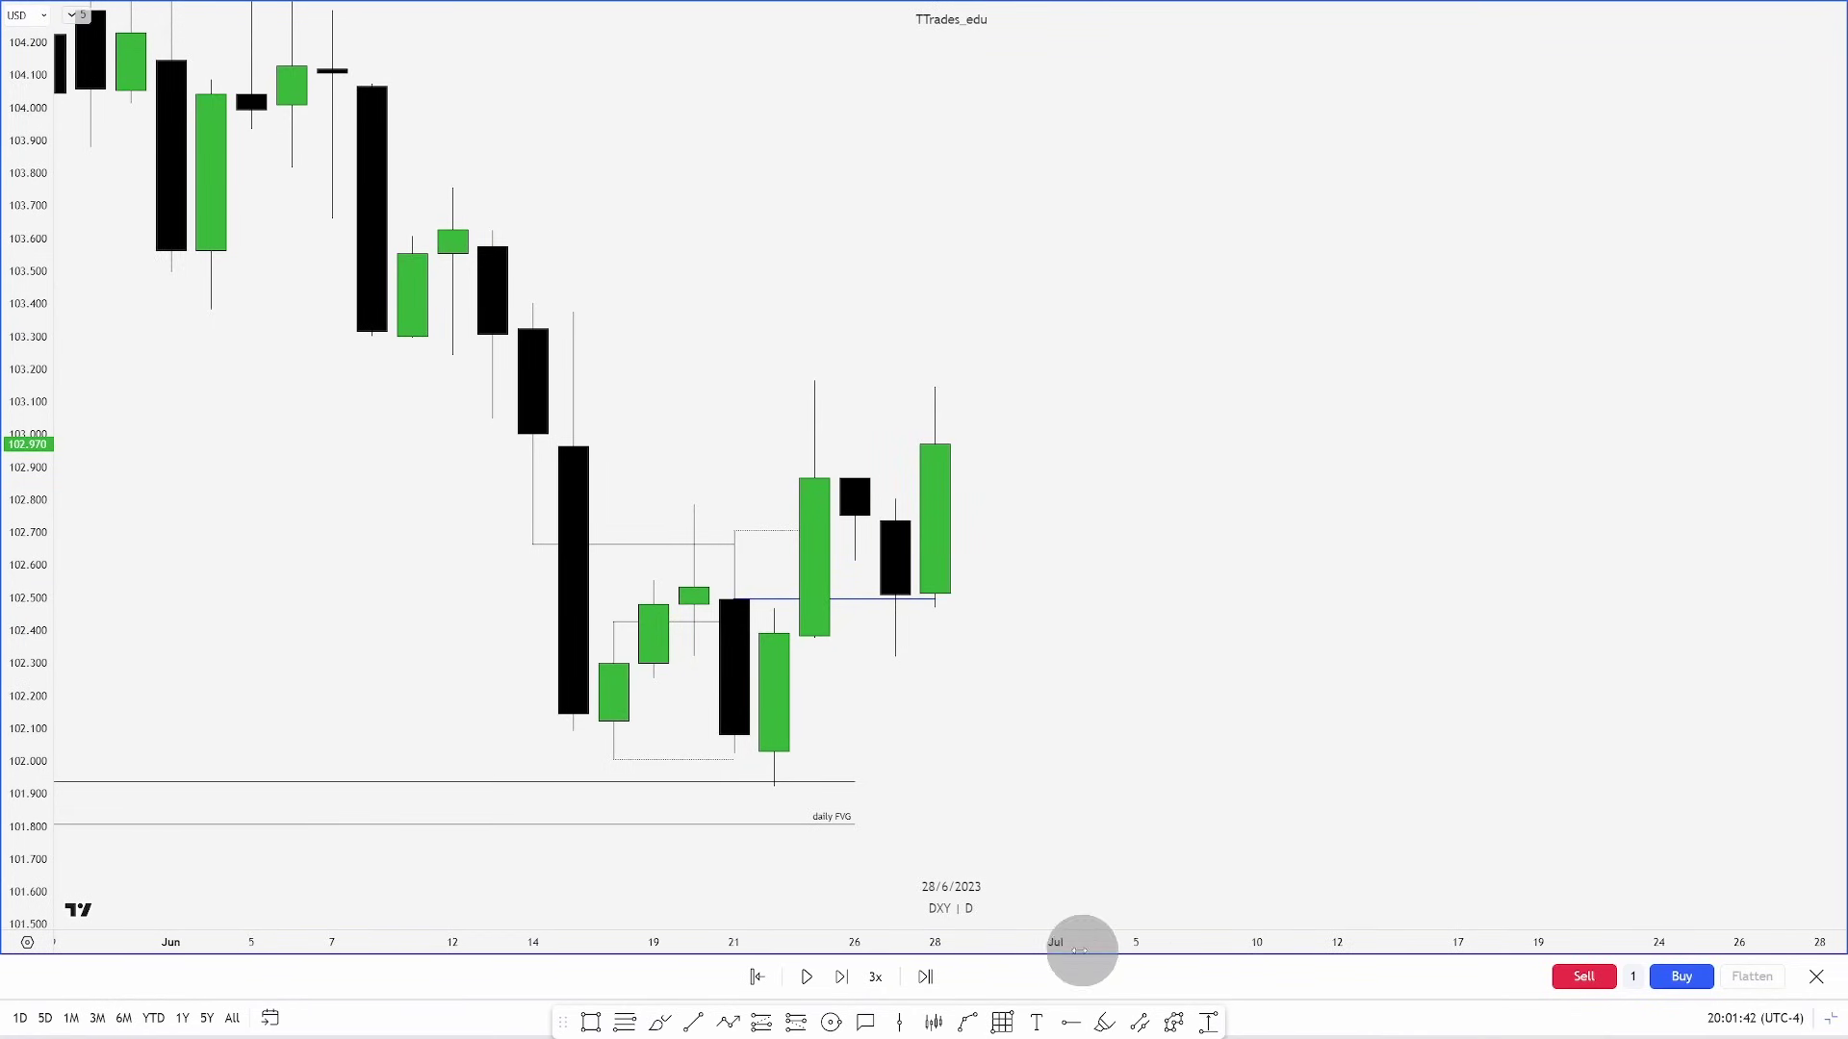
# Draw a horizontal trend line from the 23 June candle's high past the 28 June candle and advance the replay one bar
pyautogui.click(815, 381)
pyautogui.keyDown('shift'); pyautogui.click(976, 386); pyautogui.keyUp('shift')
pyautogui.click(1038, 495)
pyautogui.hotkey('shift', 'Right')
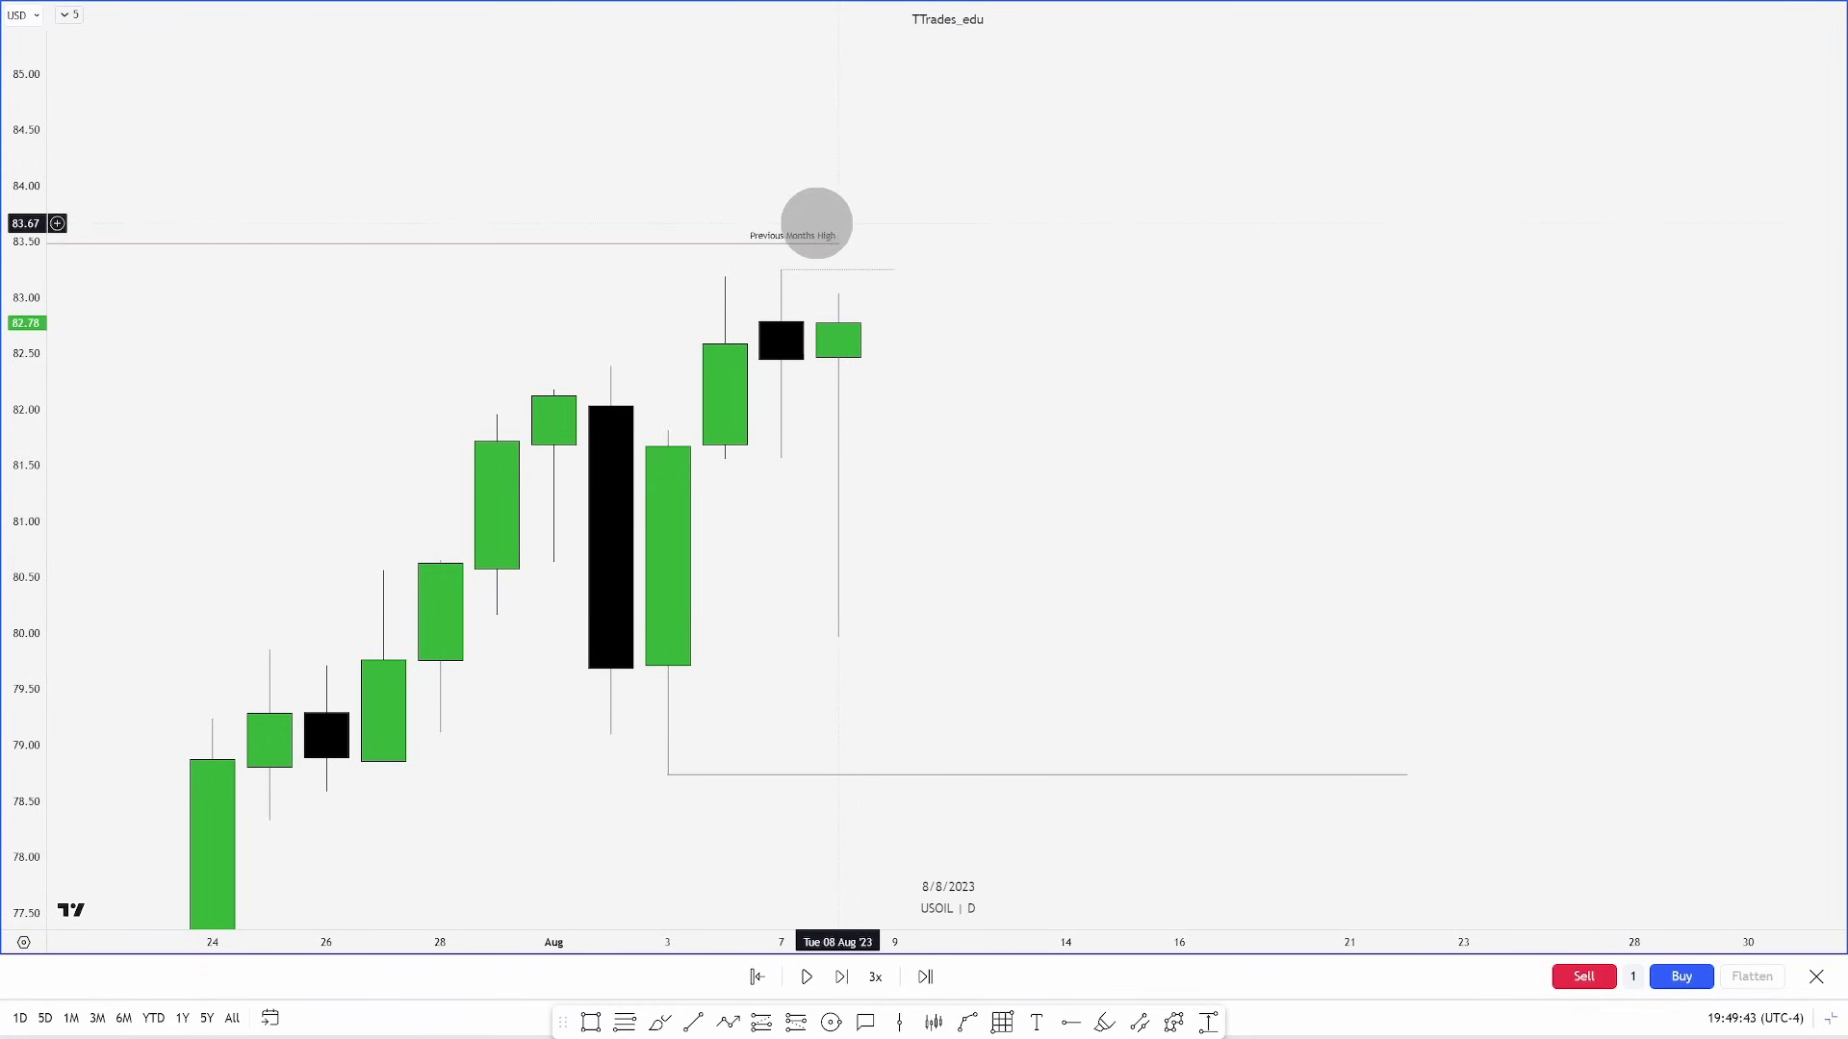
# On the USOIL daily chart, draw a horizontal trend line from the 8 August low to 16 August and advance the replay to 9 August 2023
pyautogui.moveTo(1002, 506); pyautogui.dragTo(983, 409)
pyautogui.moveTo(1102, 544); pyautogui.dragTo(1136, 655)
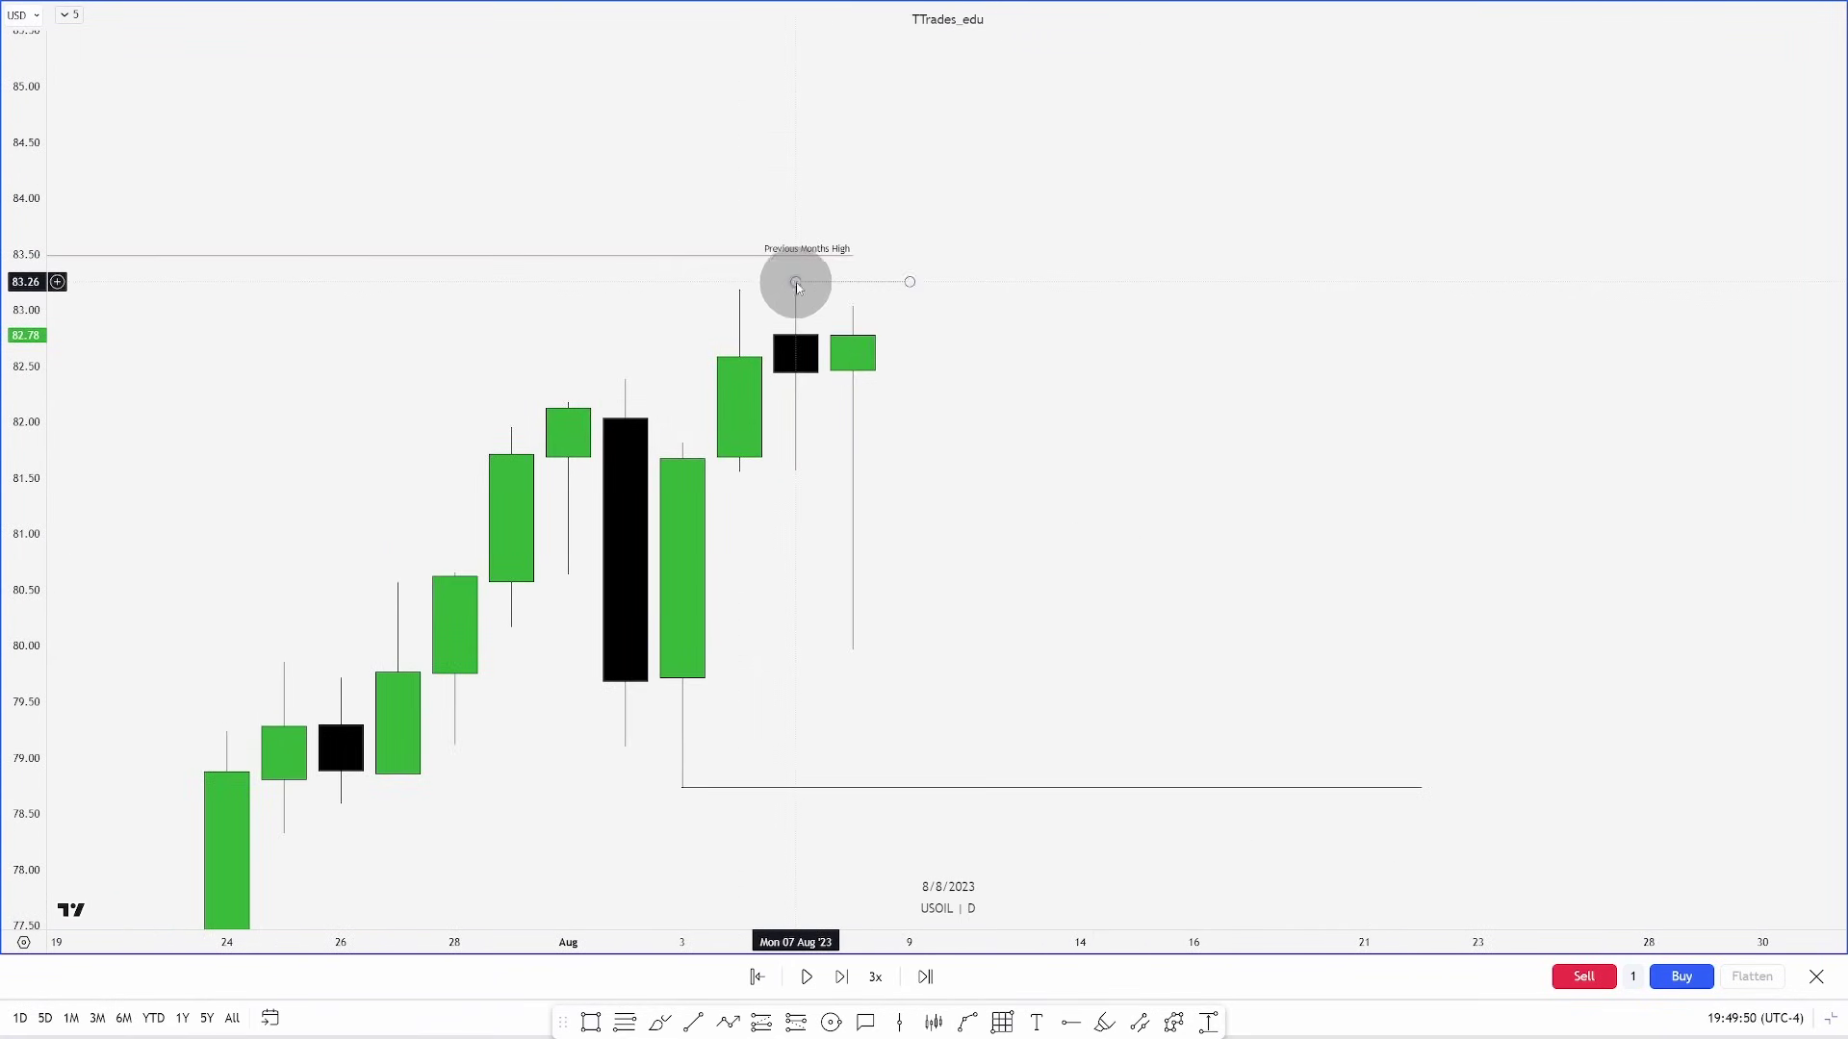
pyautogui.click(695, 1021)
pyautogui.click(852, 649)
pyautogui.click(1193, 649)
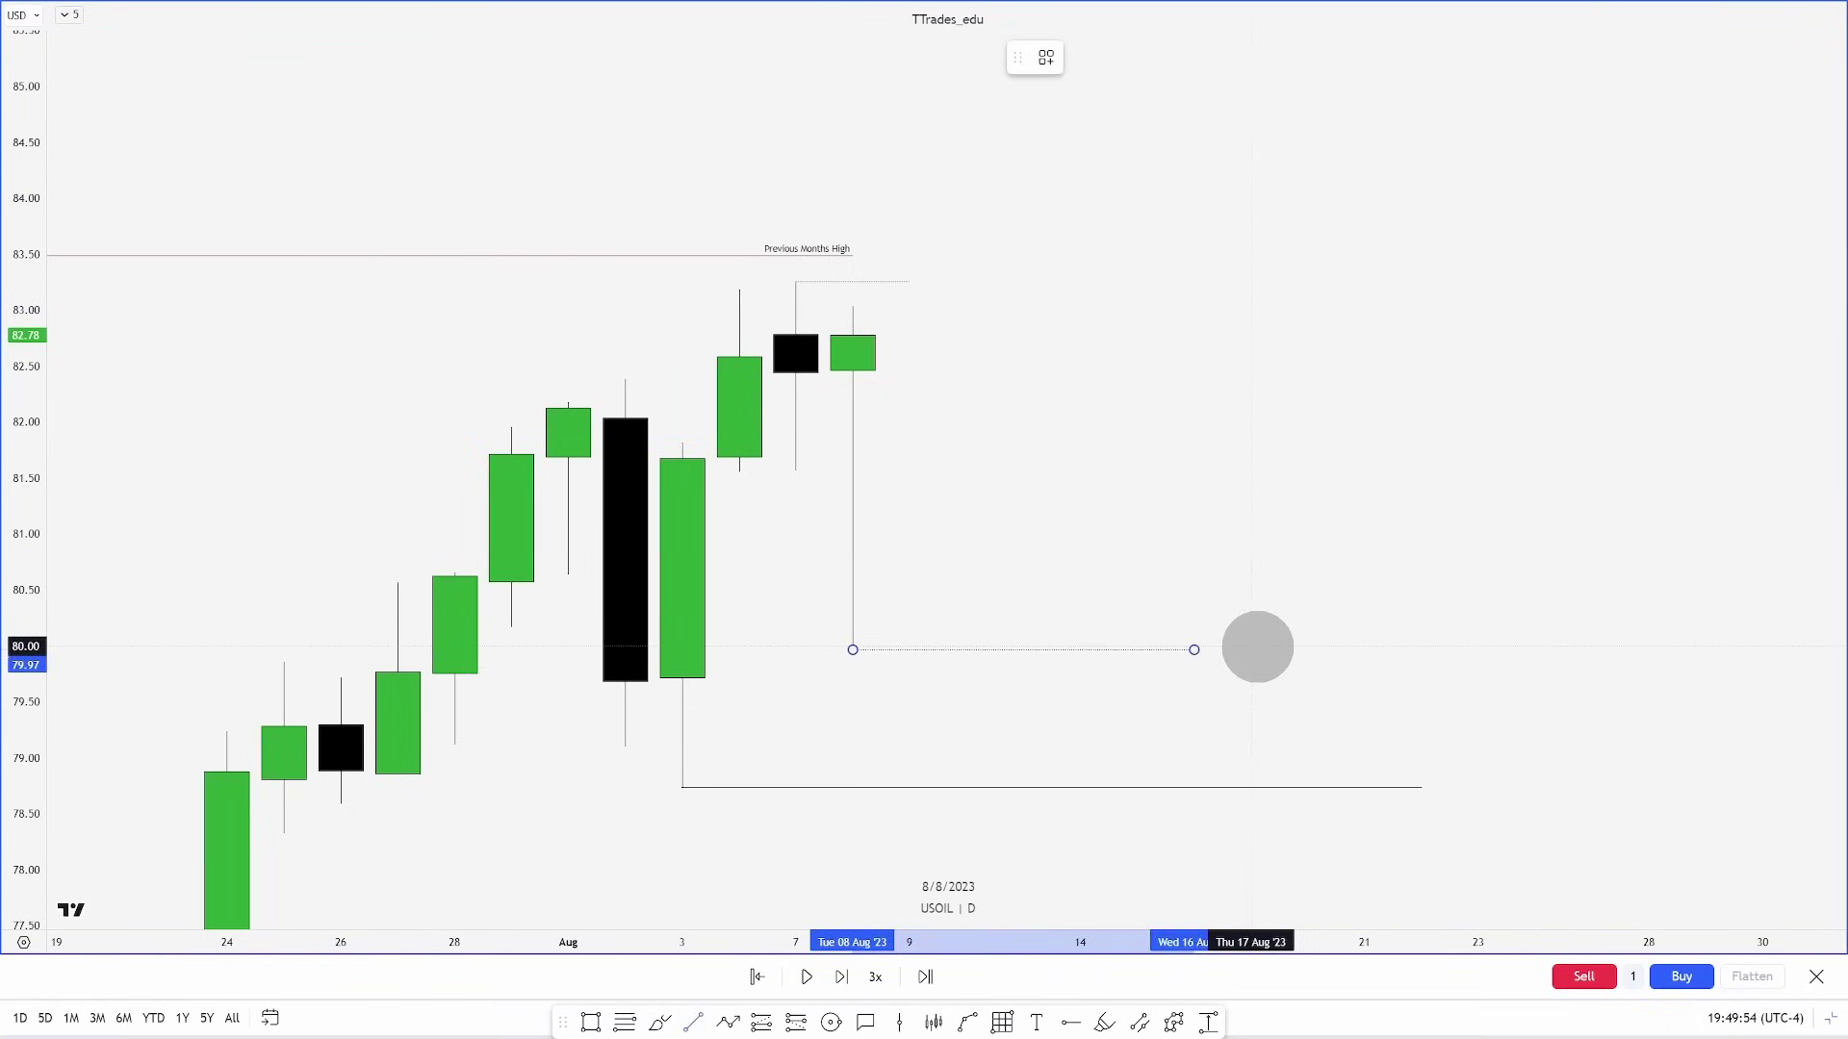
pyautogui.hotkey('shift', 'Right')
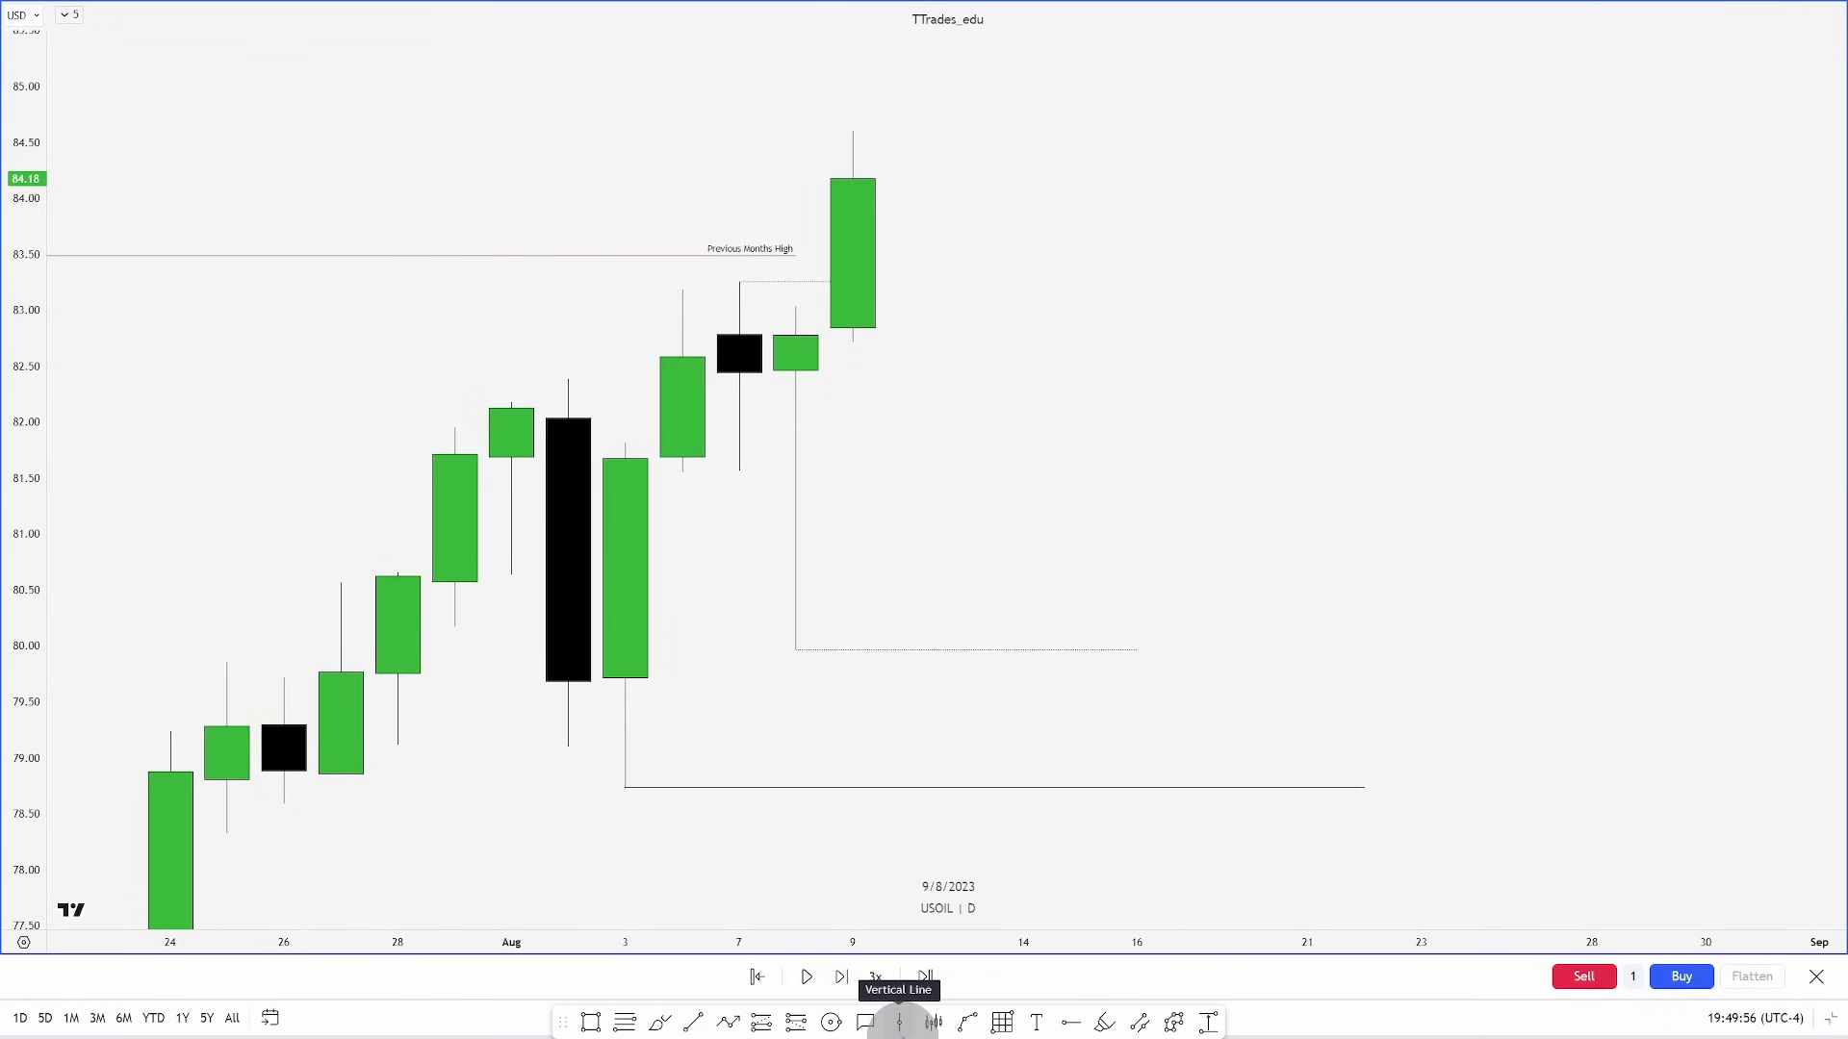
# Draw a horizontal trend line from the 9 August candle's low at 82.72 to 11 August
pyautogui.moveTo(857, 345); pyautogui.dragTo(848, 528)
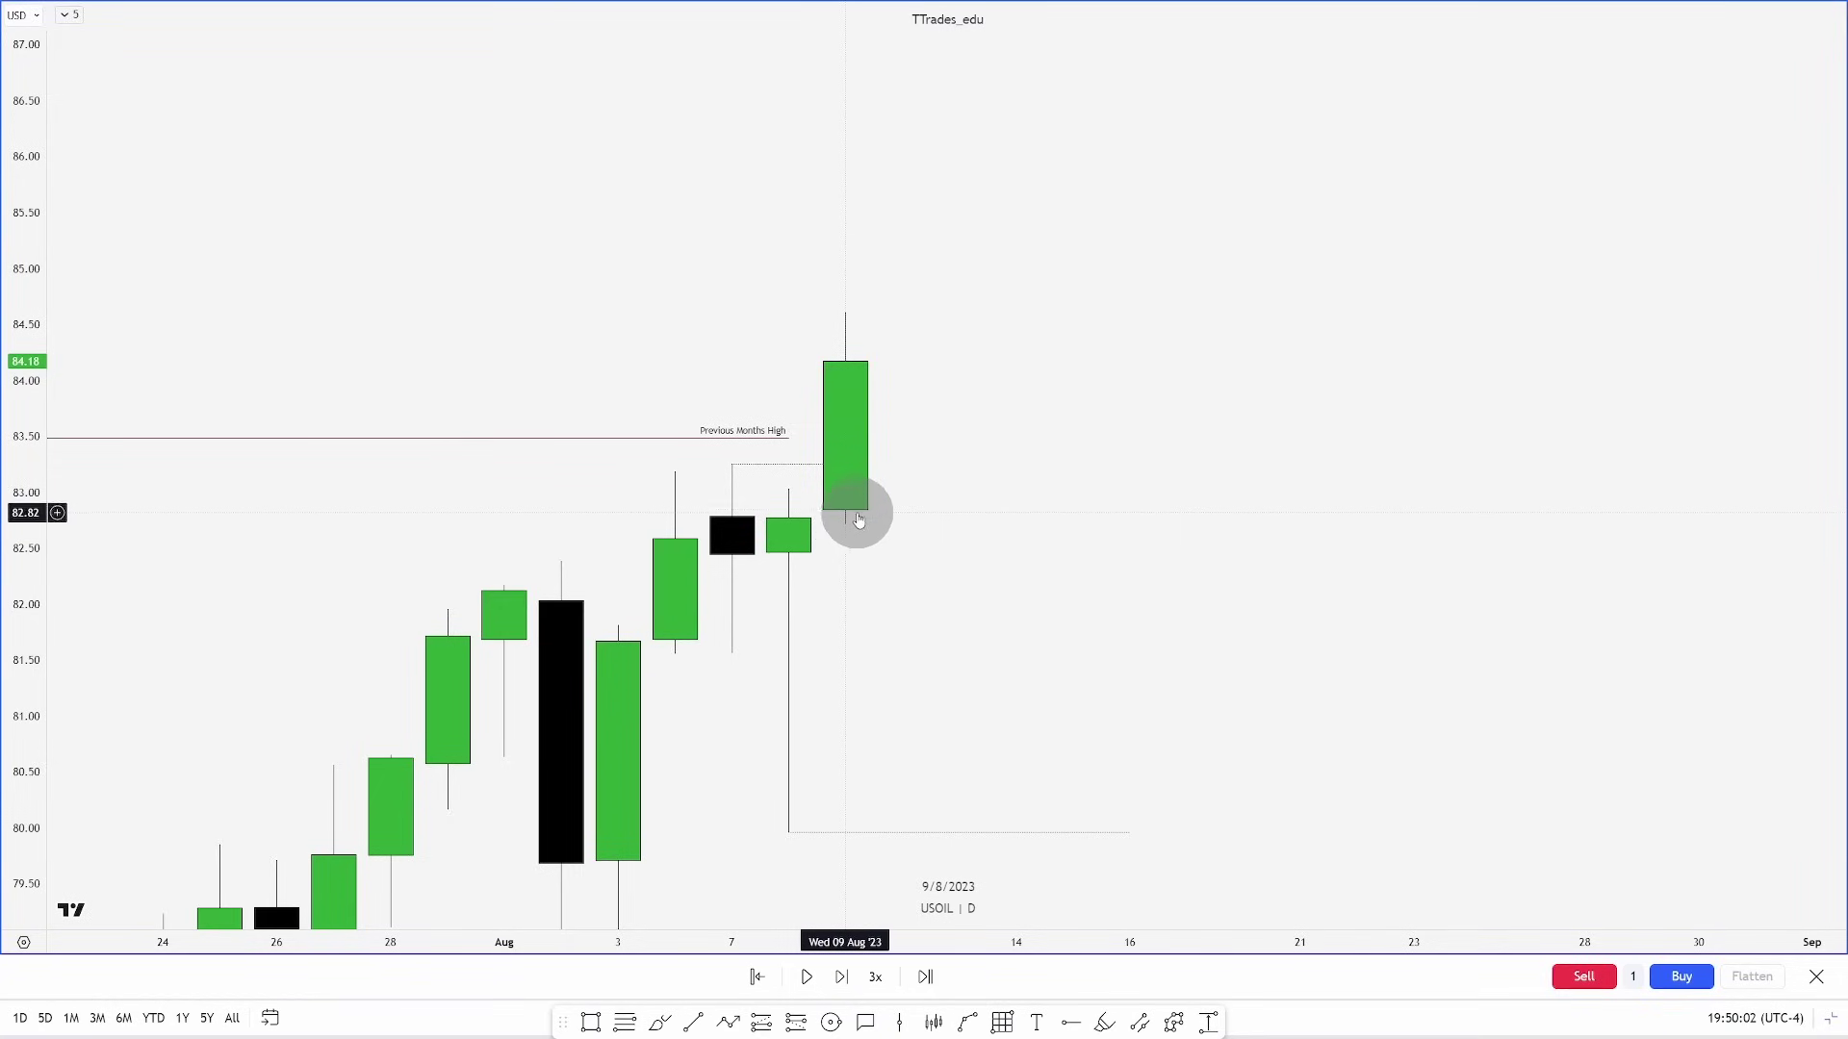
pyautogui.click(899, 605)
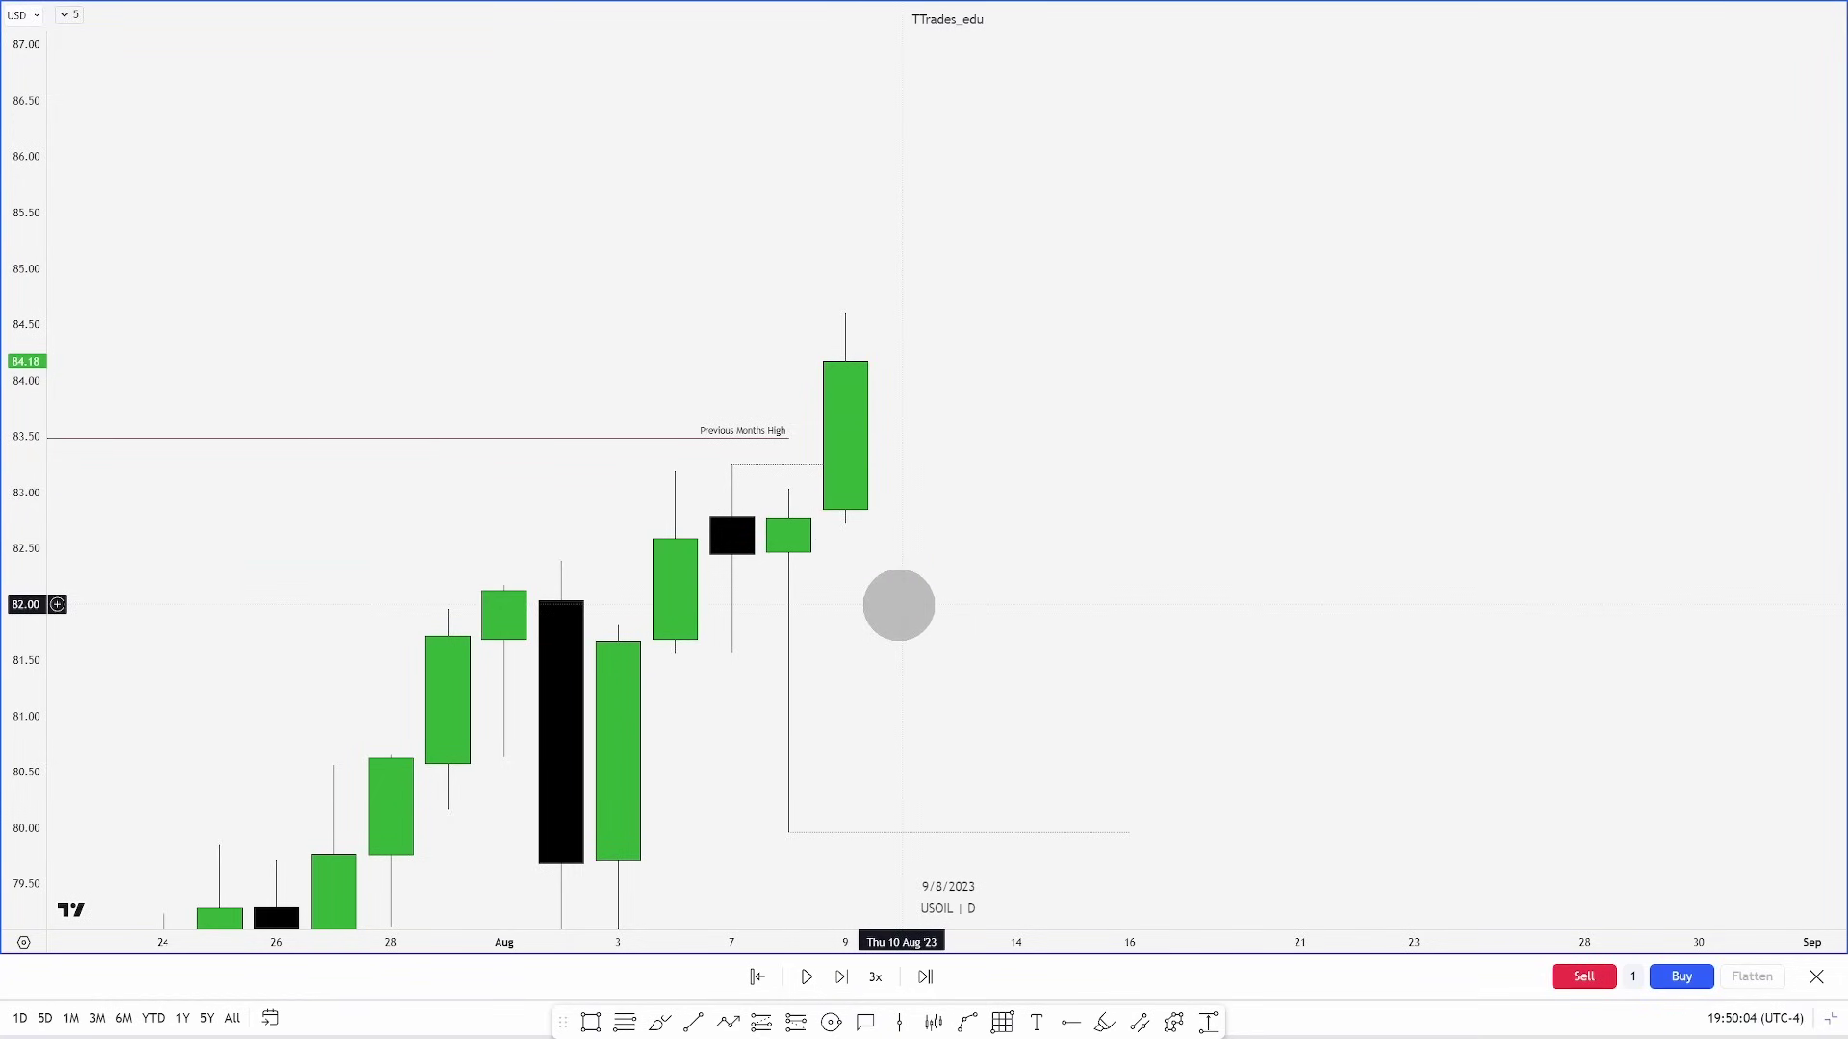
pyautogui.click(693, 1022)
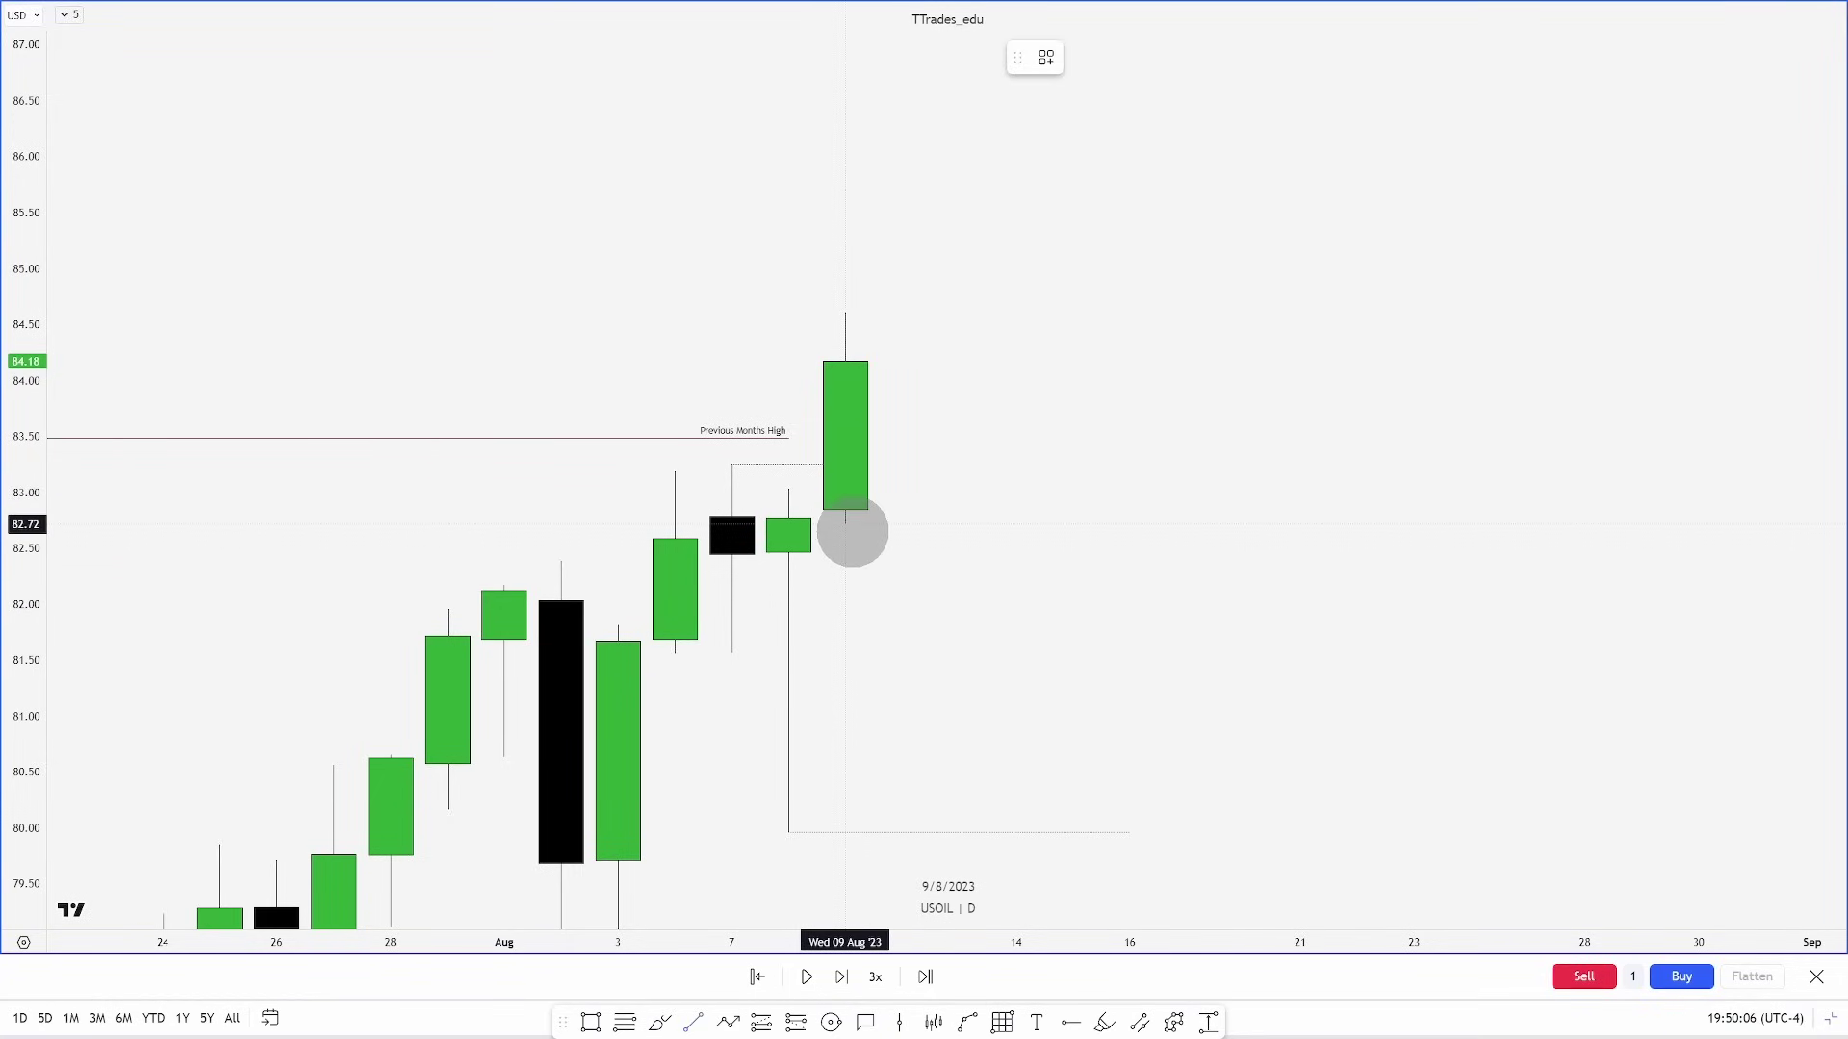
pyautogui.click(847, 525)
pyautogui.click(958, 523)
pyautogui.click(966, 616)
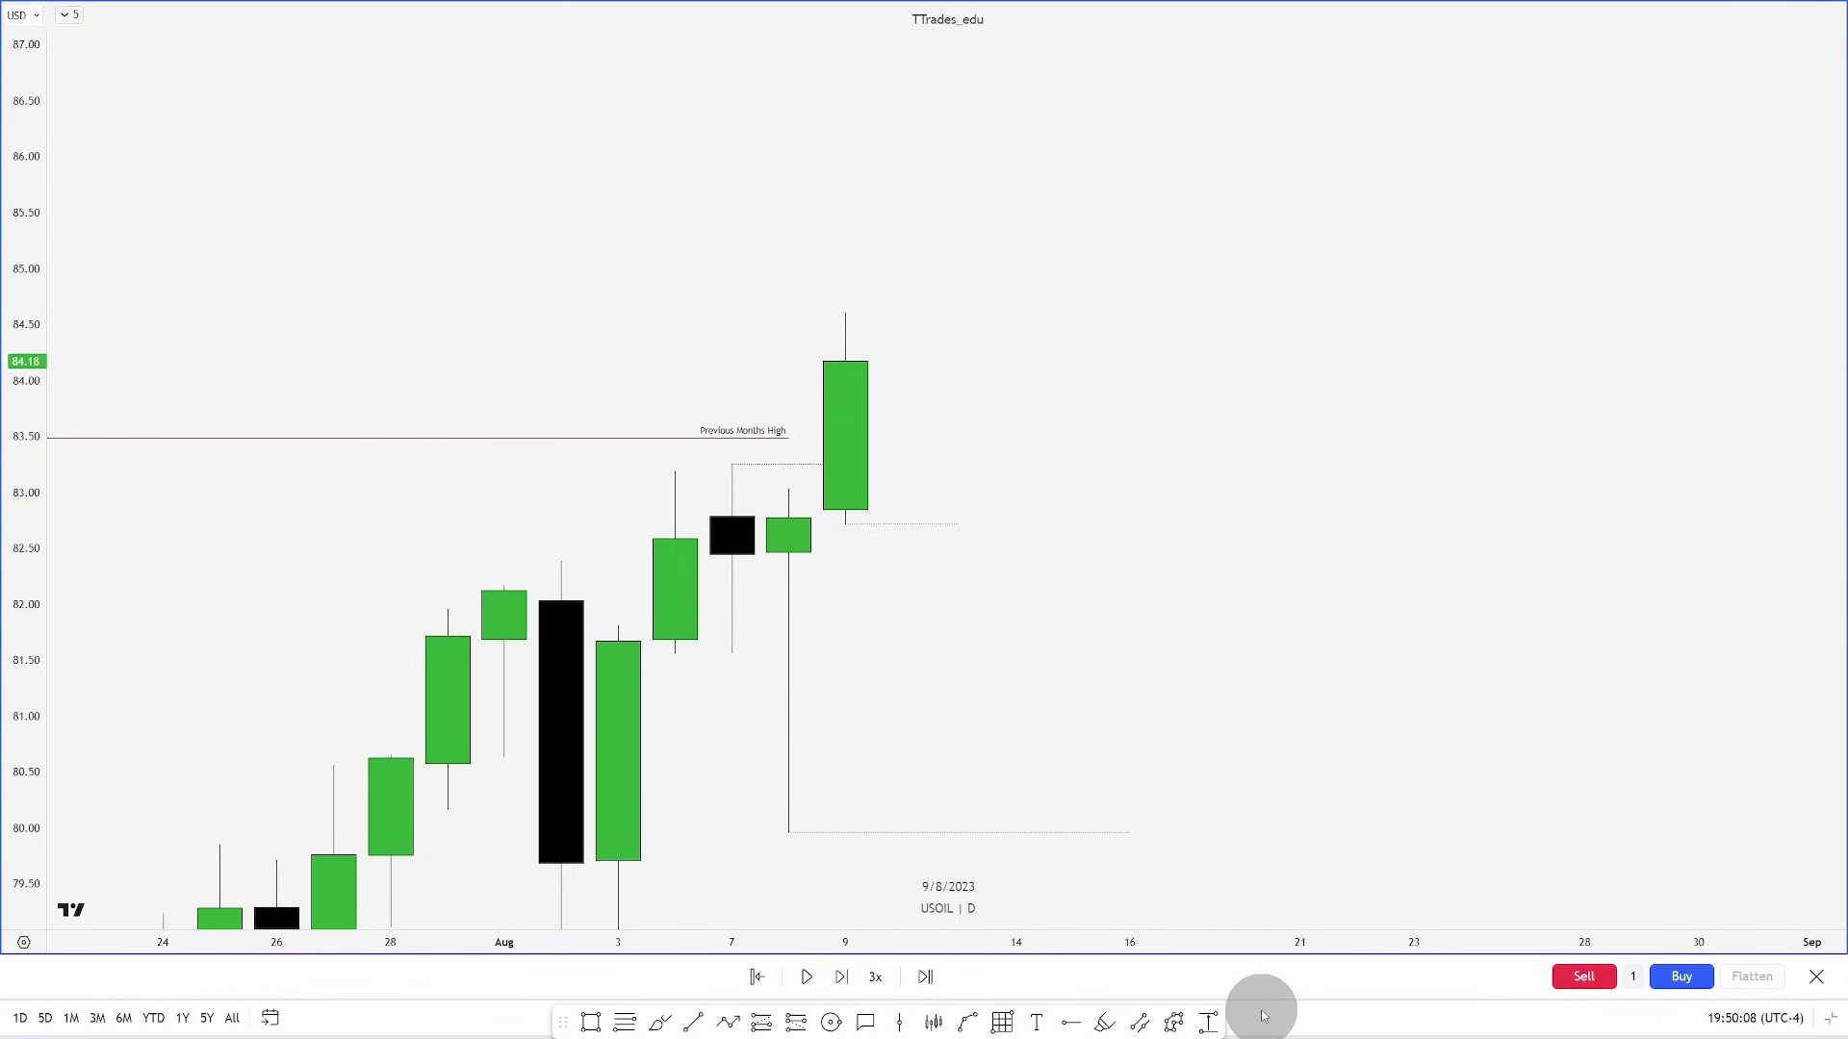
# Advance the USOIL daily replay three bars to 14 August 2023
pyautogui.hotkey('shift', 'Right')
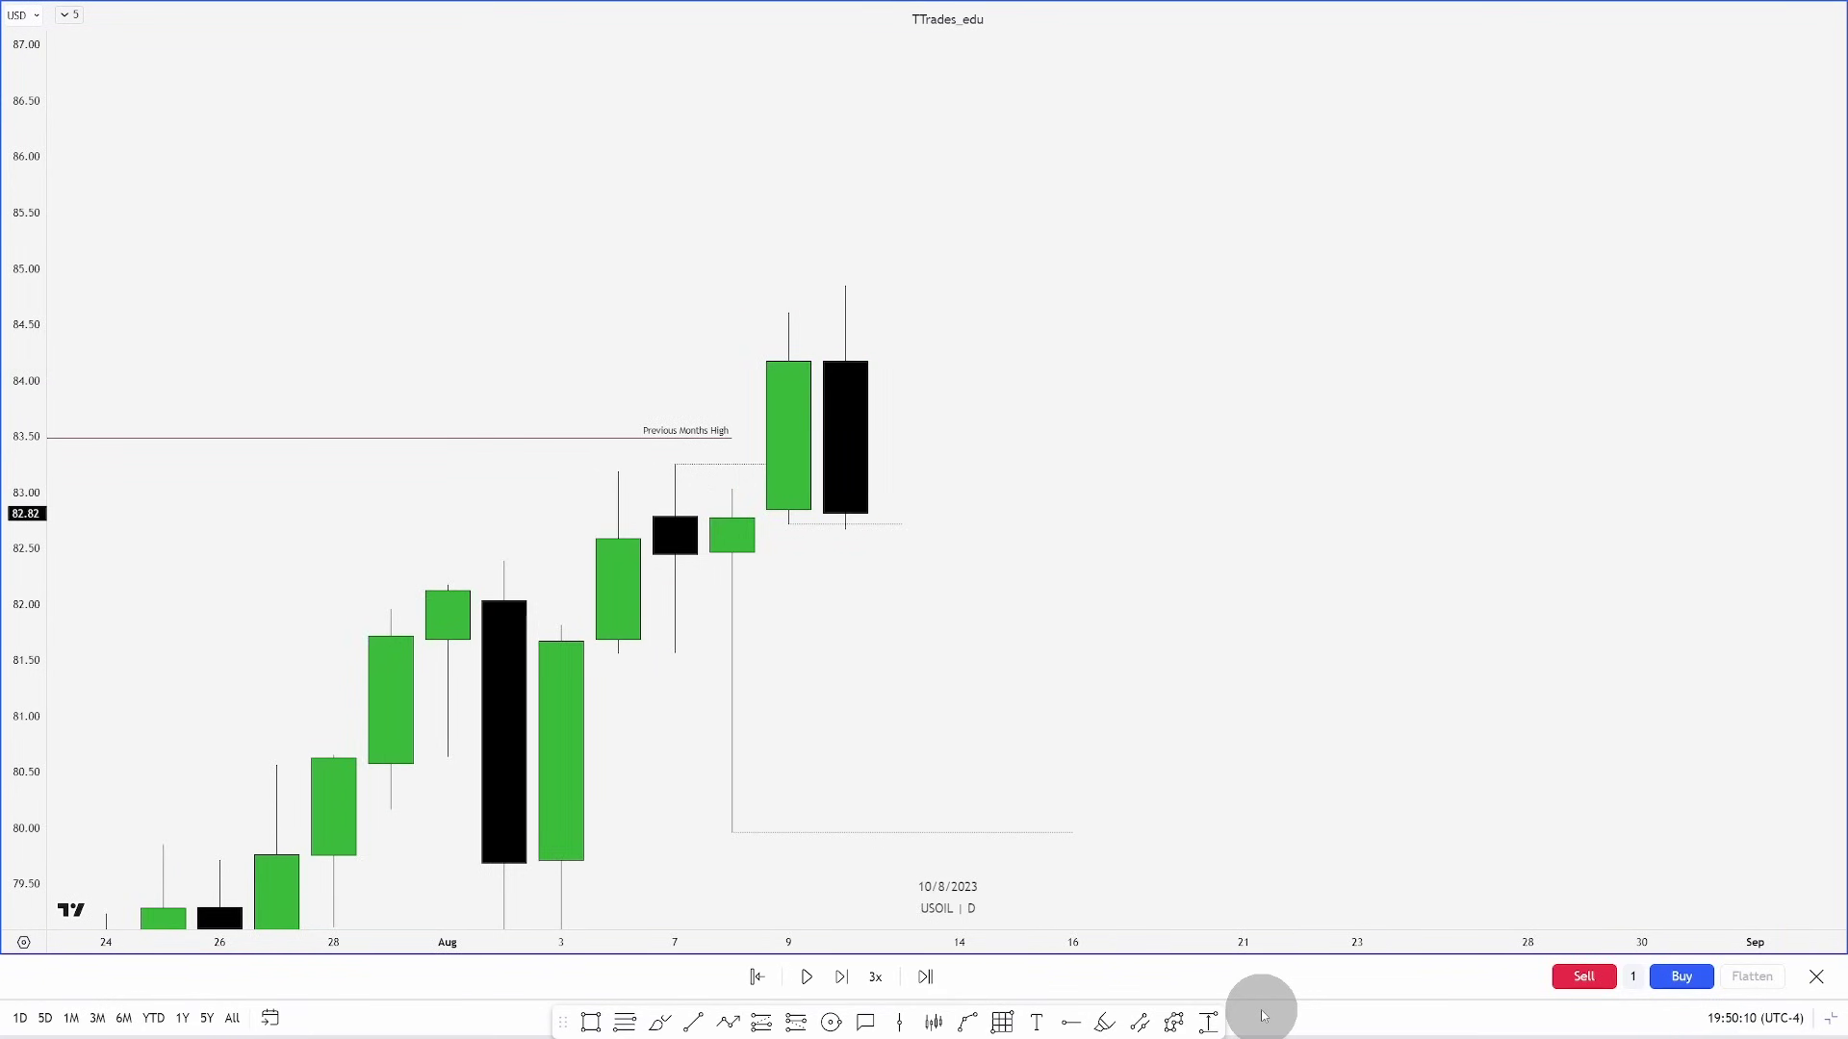
pyautogui.hotkey('shift', 'Right')
pyautogui.hotkey('shift', 'Right')
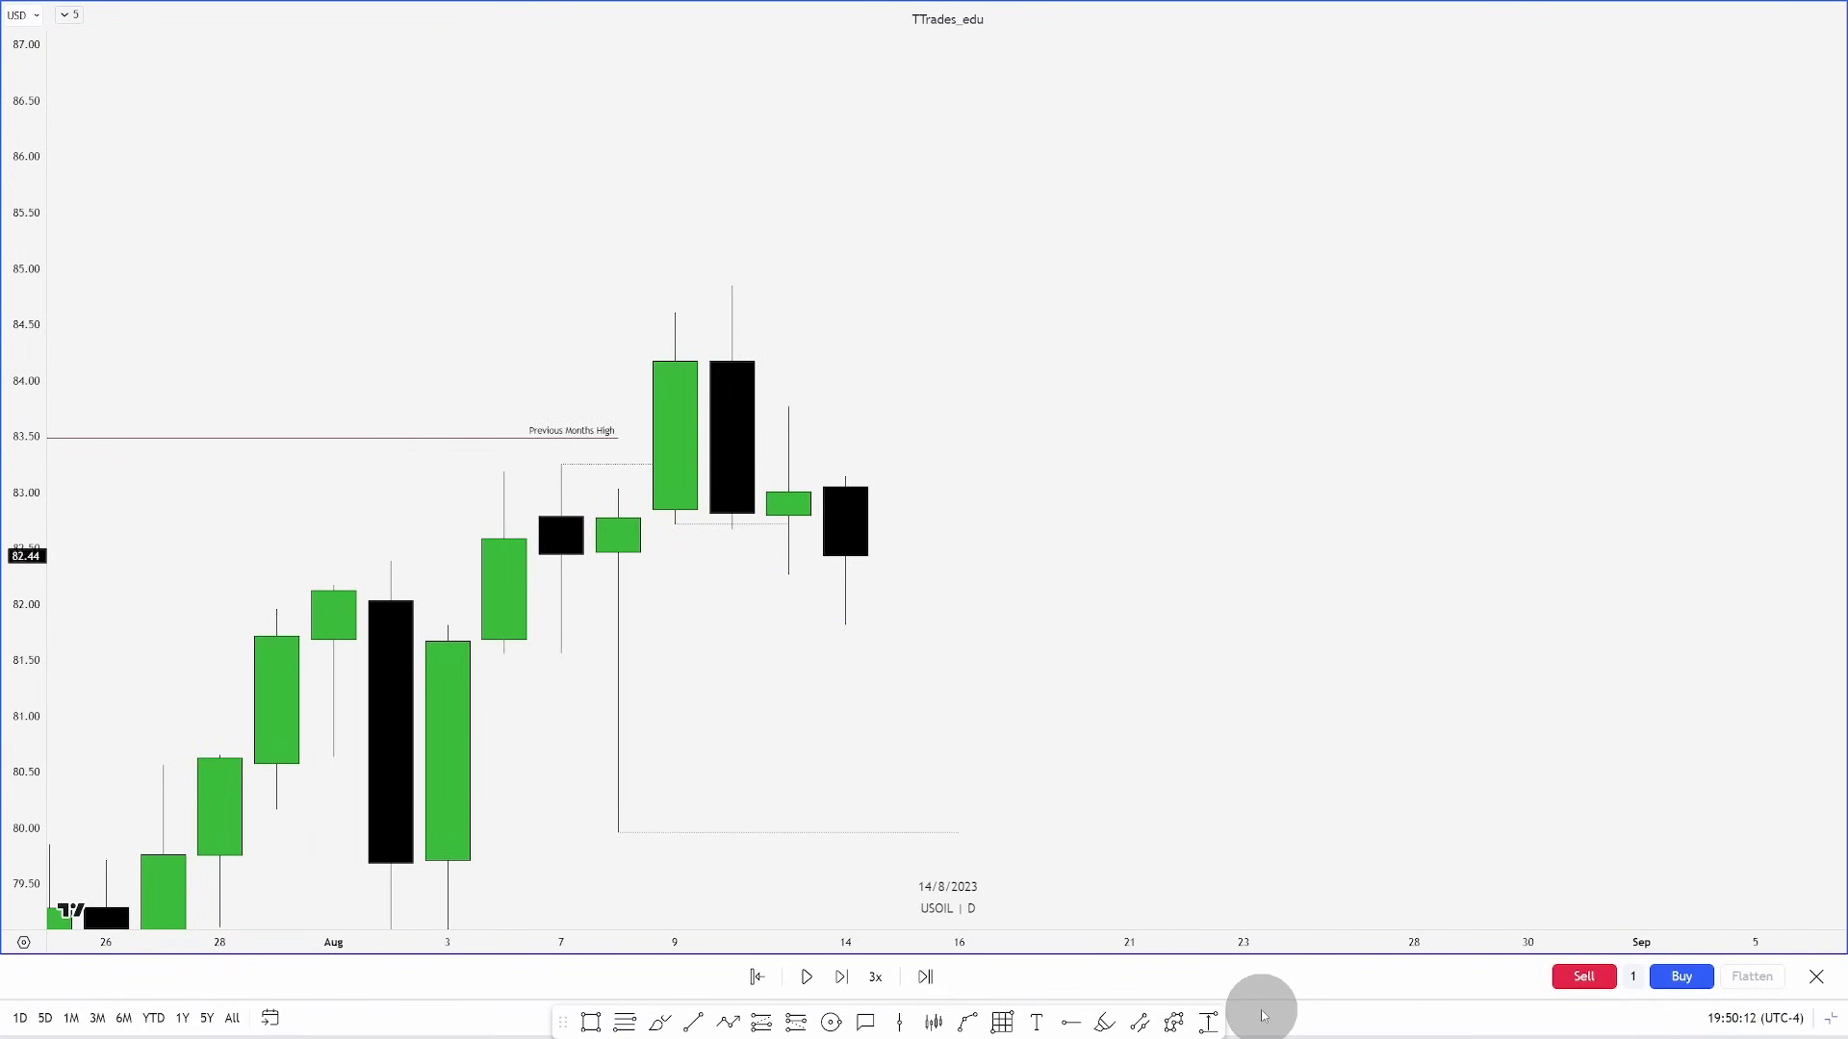
# Draw a horizontal trend line from the 9 August candle's open at 82.85 to 16 August and restyle it as a solid blue line
pyautogui.moveTo(977, 619); pyautogui.dragTo(1037, 628)
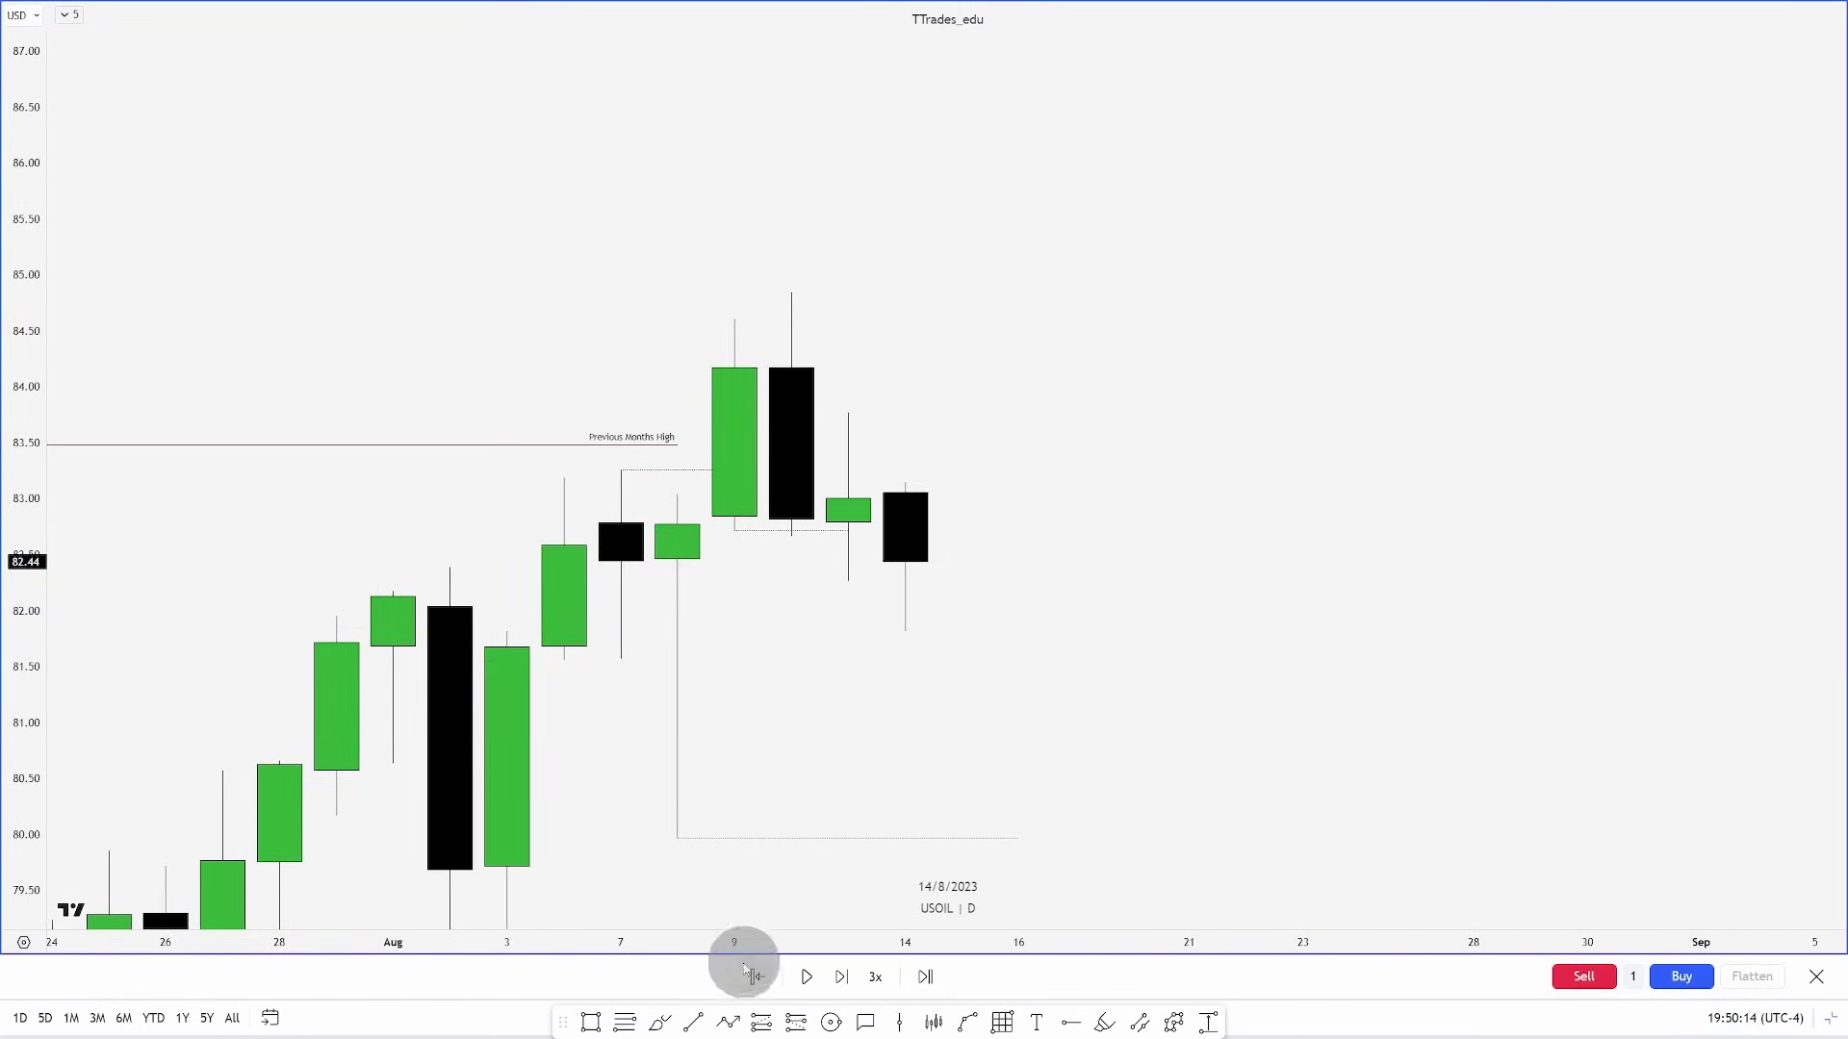
pyautogui.click(695, 1024)
pyautogui.click(735, 517)
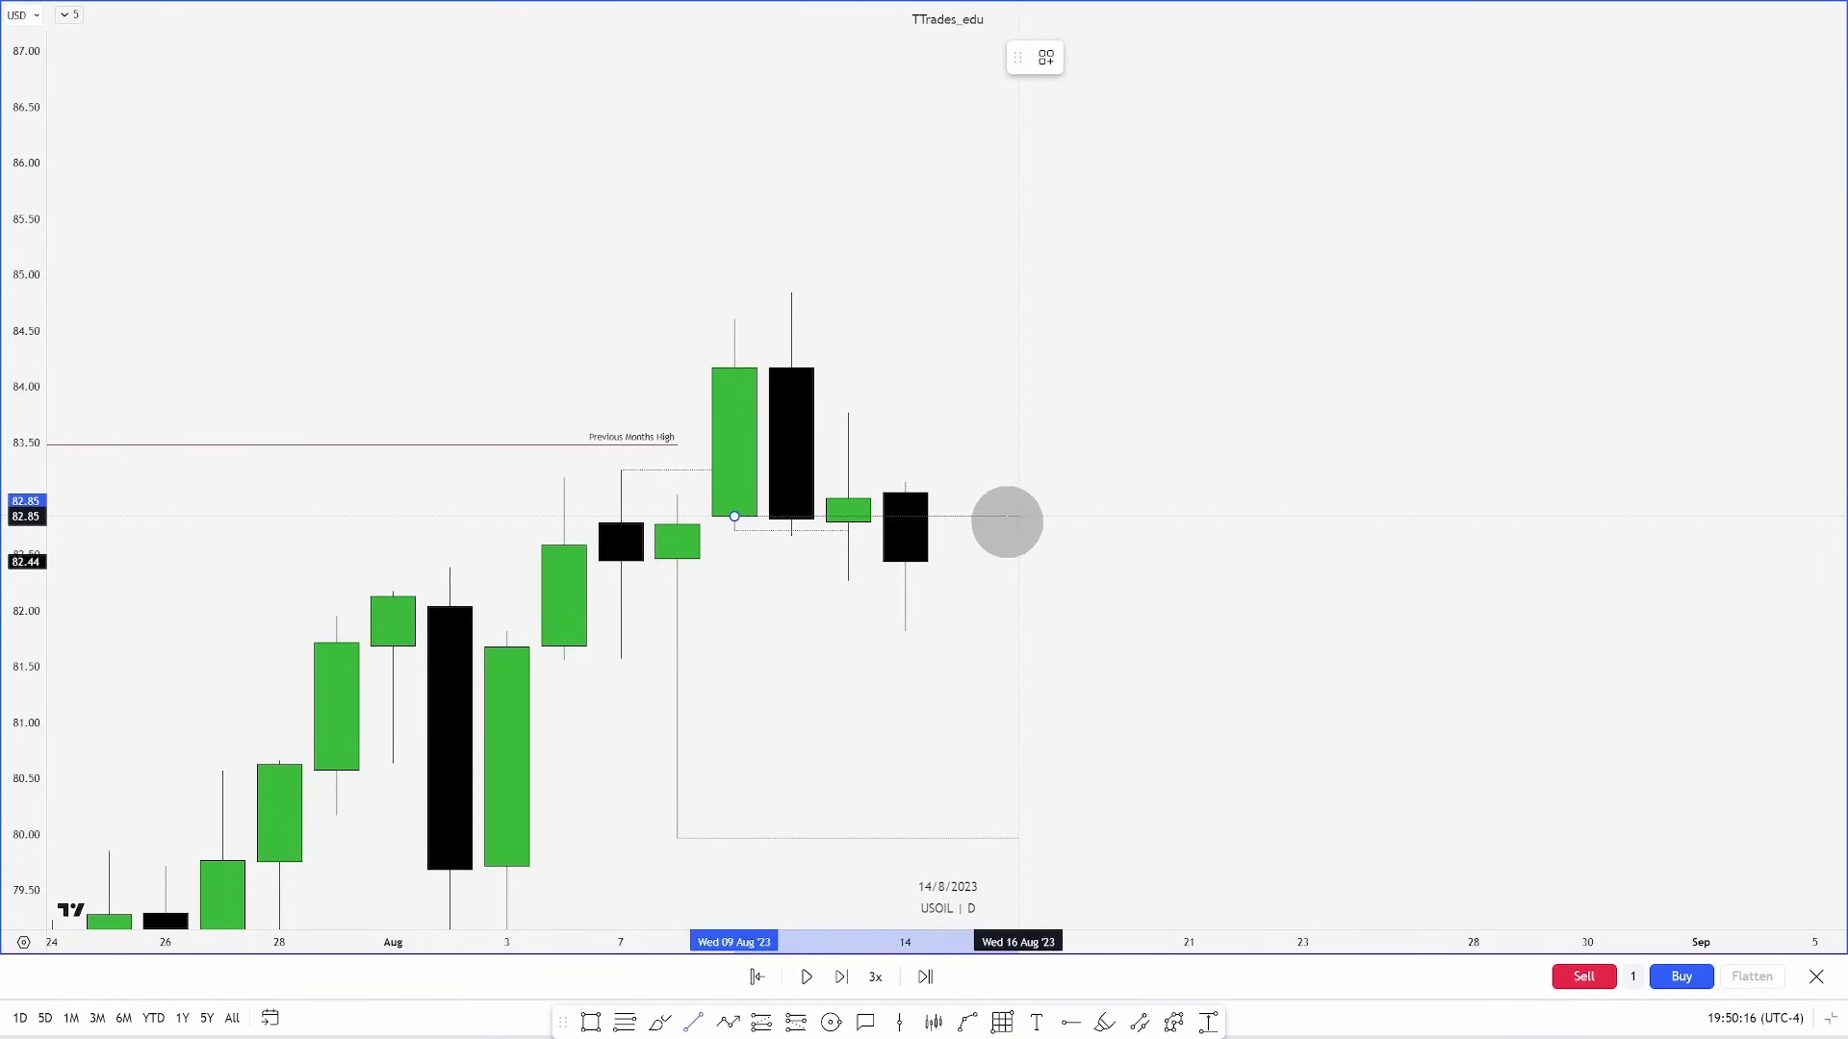
pyautogui.click(1017, 519)
pyautogui.rightClick(1018, 520)
pyautogui.click(1272, 576)
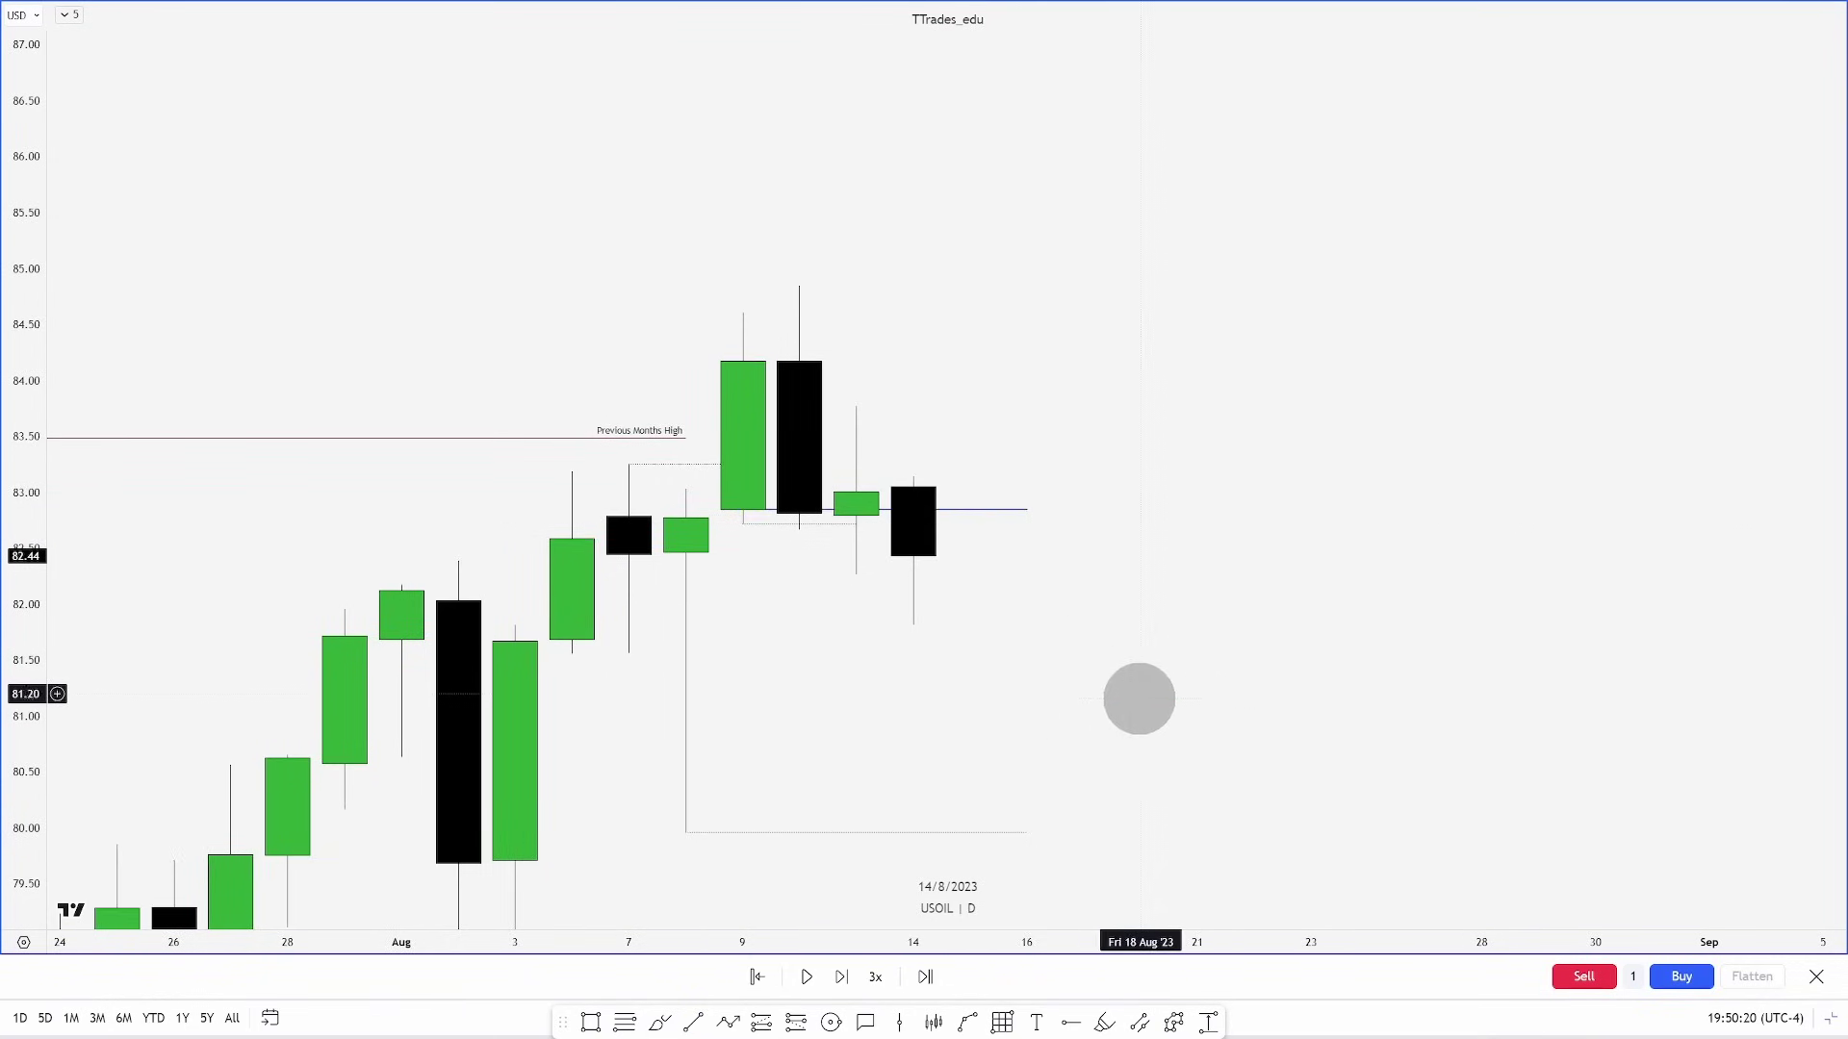
# Advance the USOIL daily replay two bars to 16 August 2023
pyautogui.moveTo(1161, 708); pyautogui.dragTo(1150, 622)
pyautogui.hotkey('shift', 'Right')
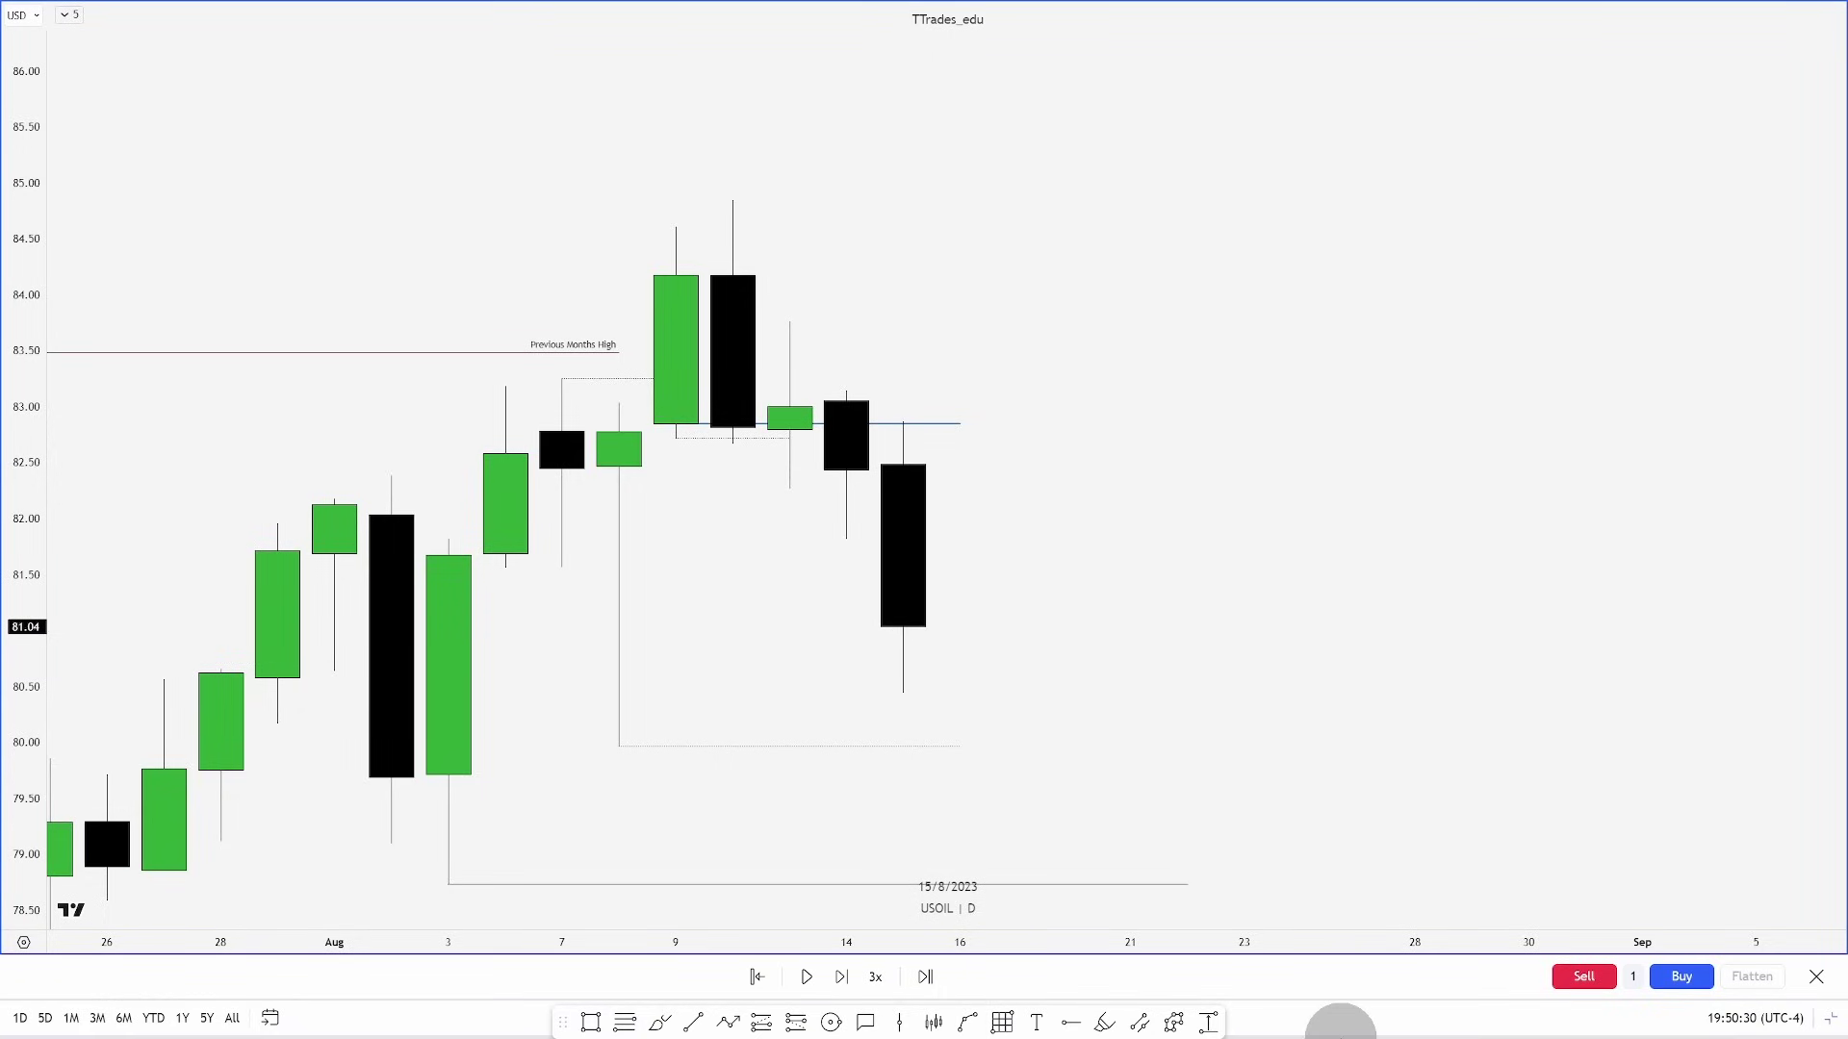
pyautogui.hotkey('shift', 'Right')
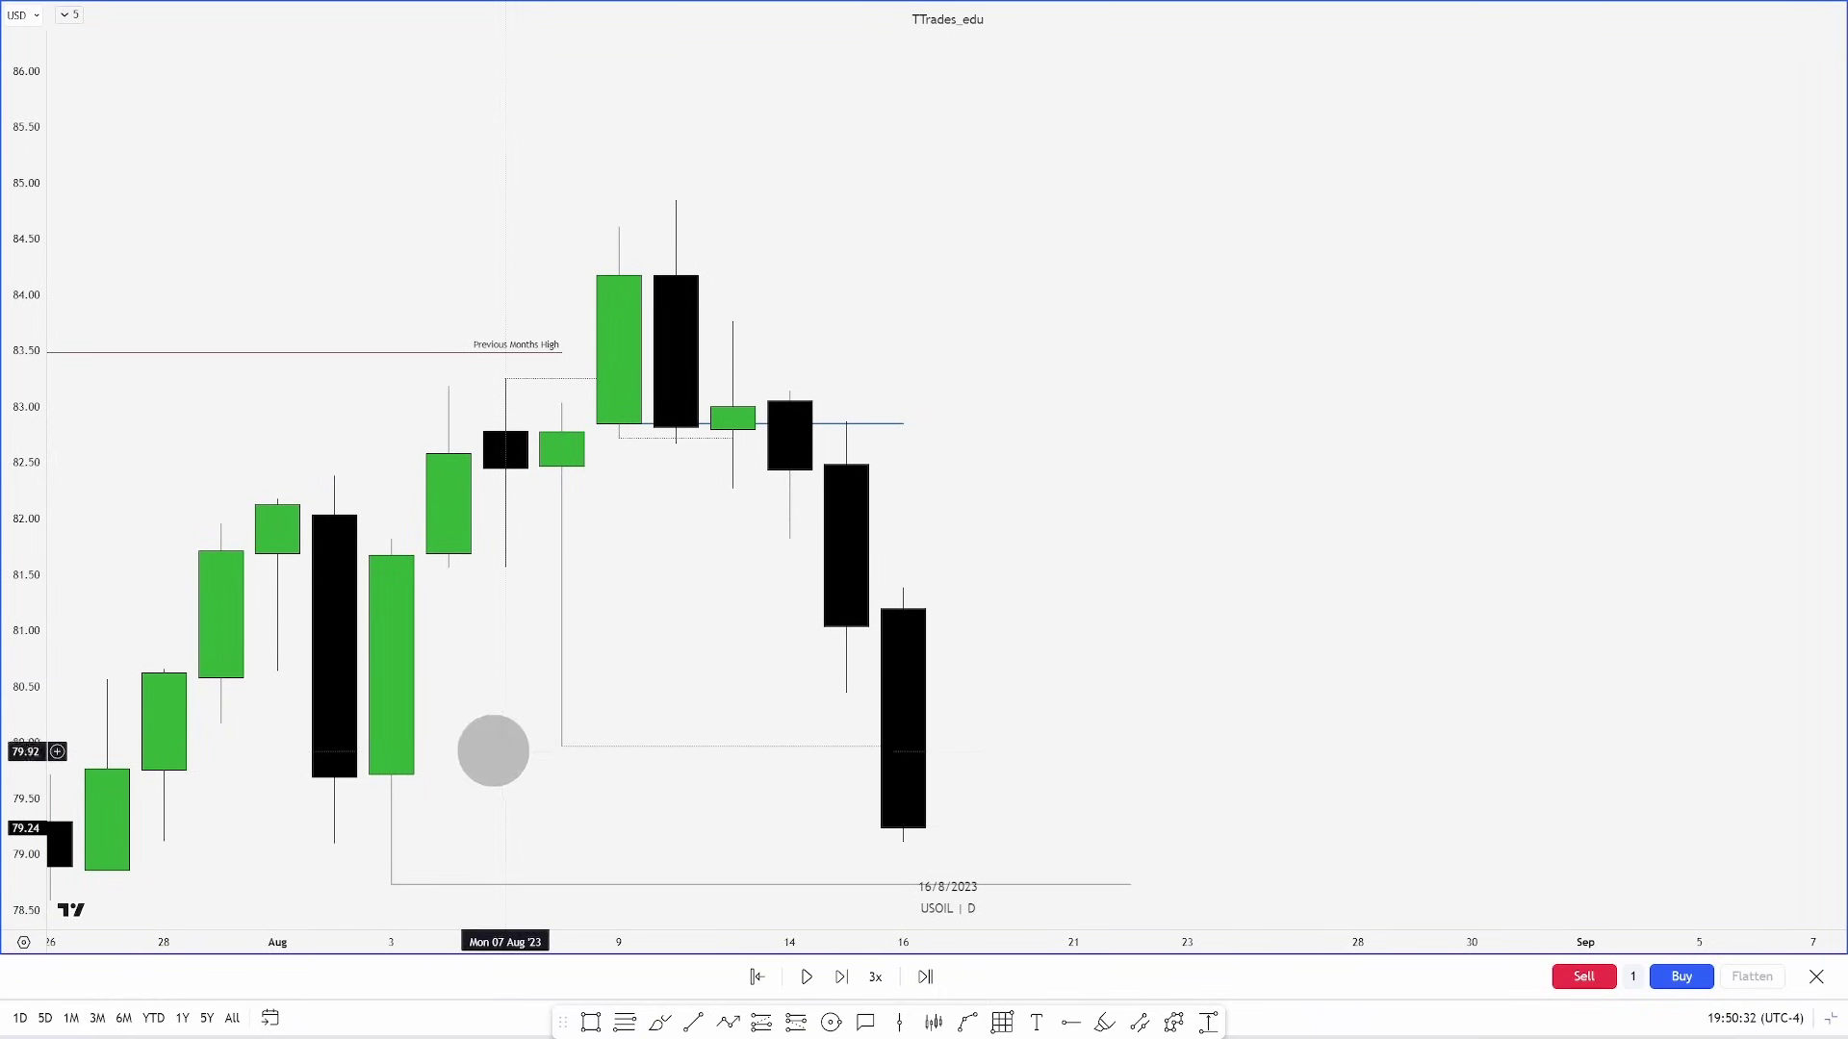
pyautogui.click(562, 747)
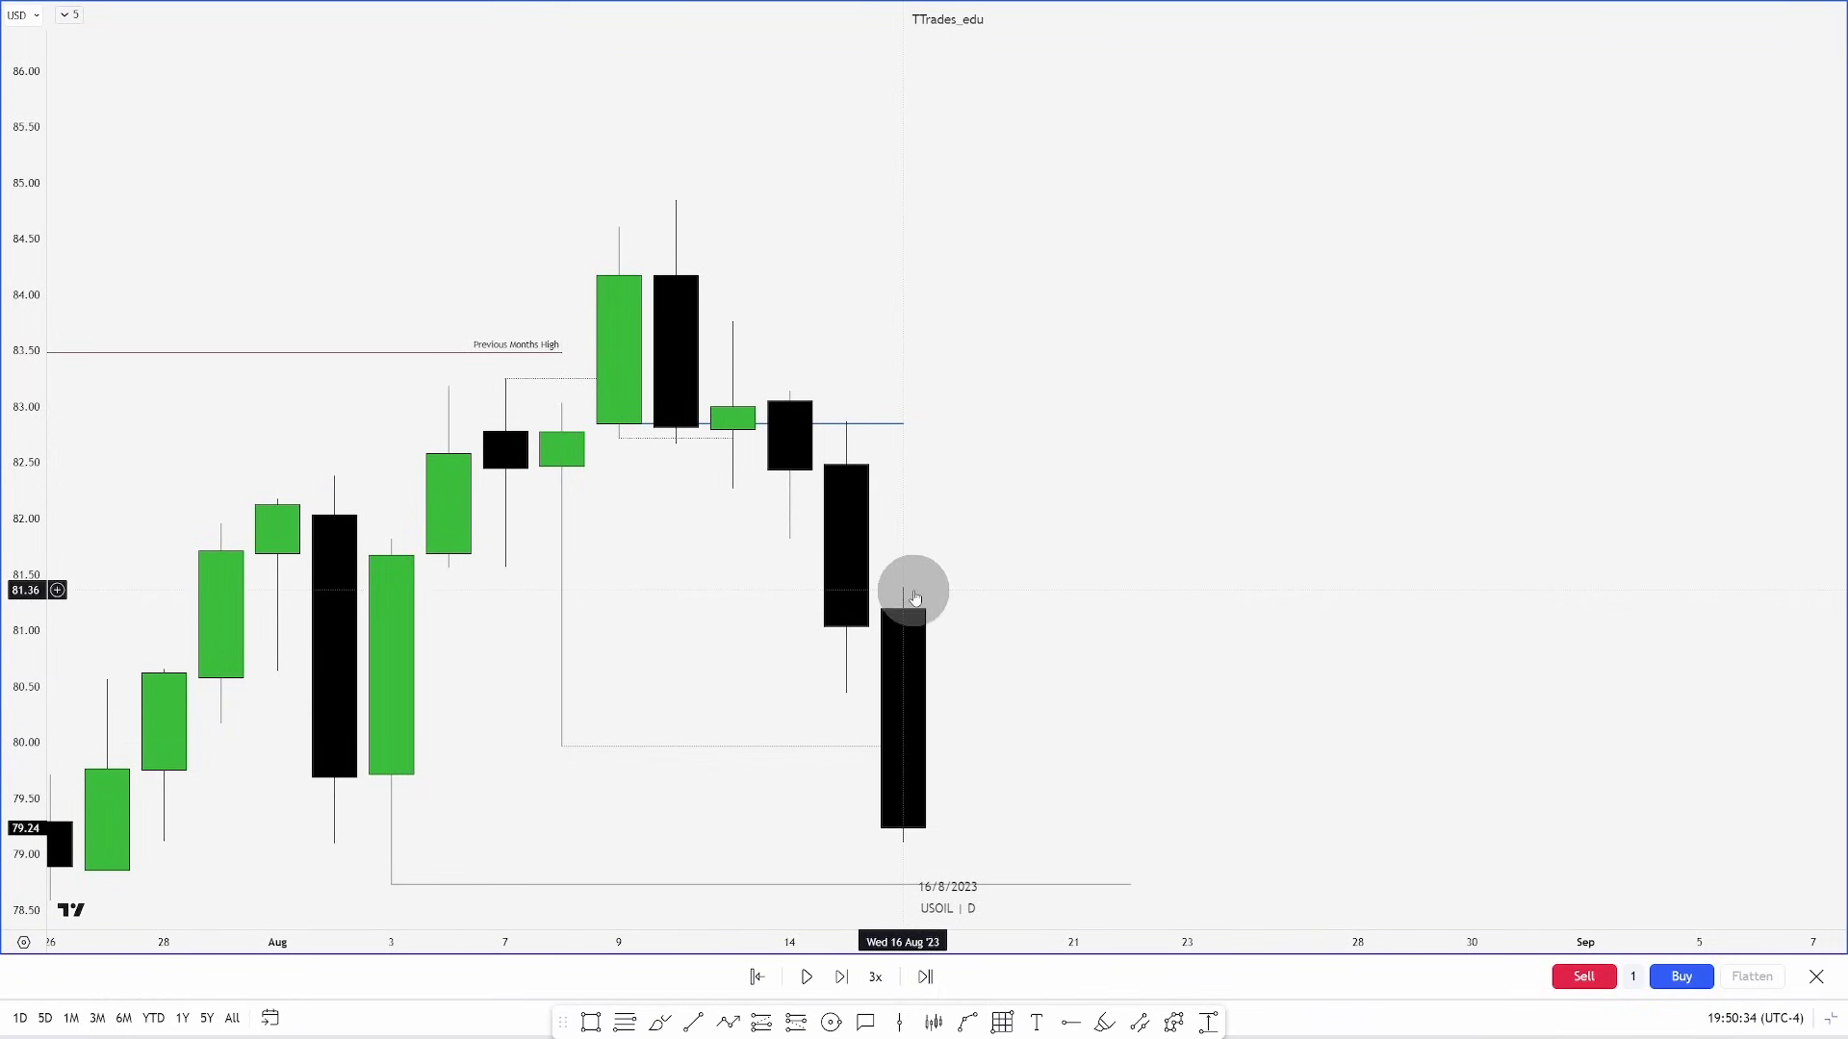
# Mark the new gap with horizontal trend lines from the 14 August candle's low and the 16 August candle's high, both ending at 18 August
pyautogui.click(697, 1021)
pyautogui.click(789, 542)
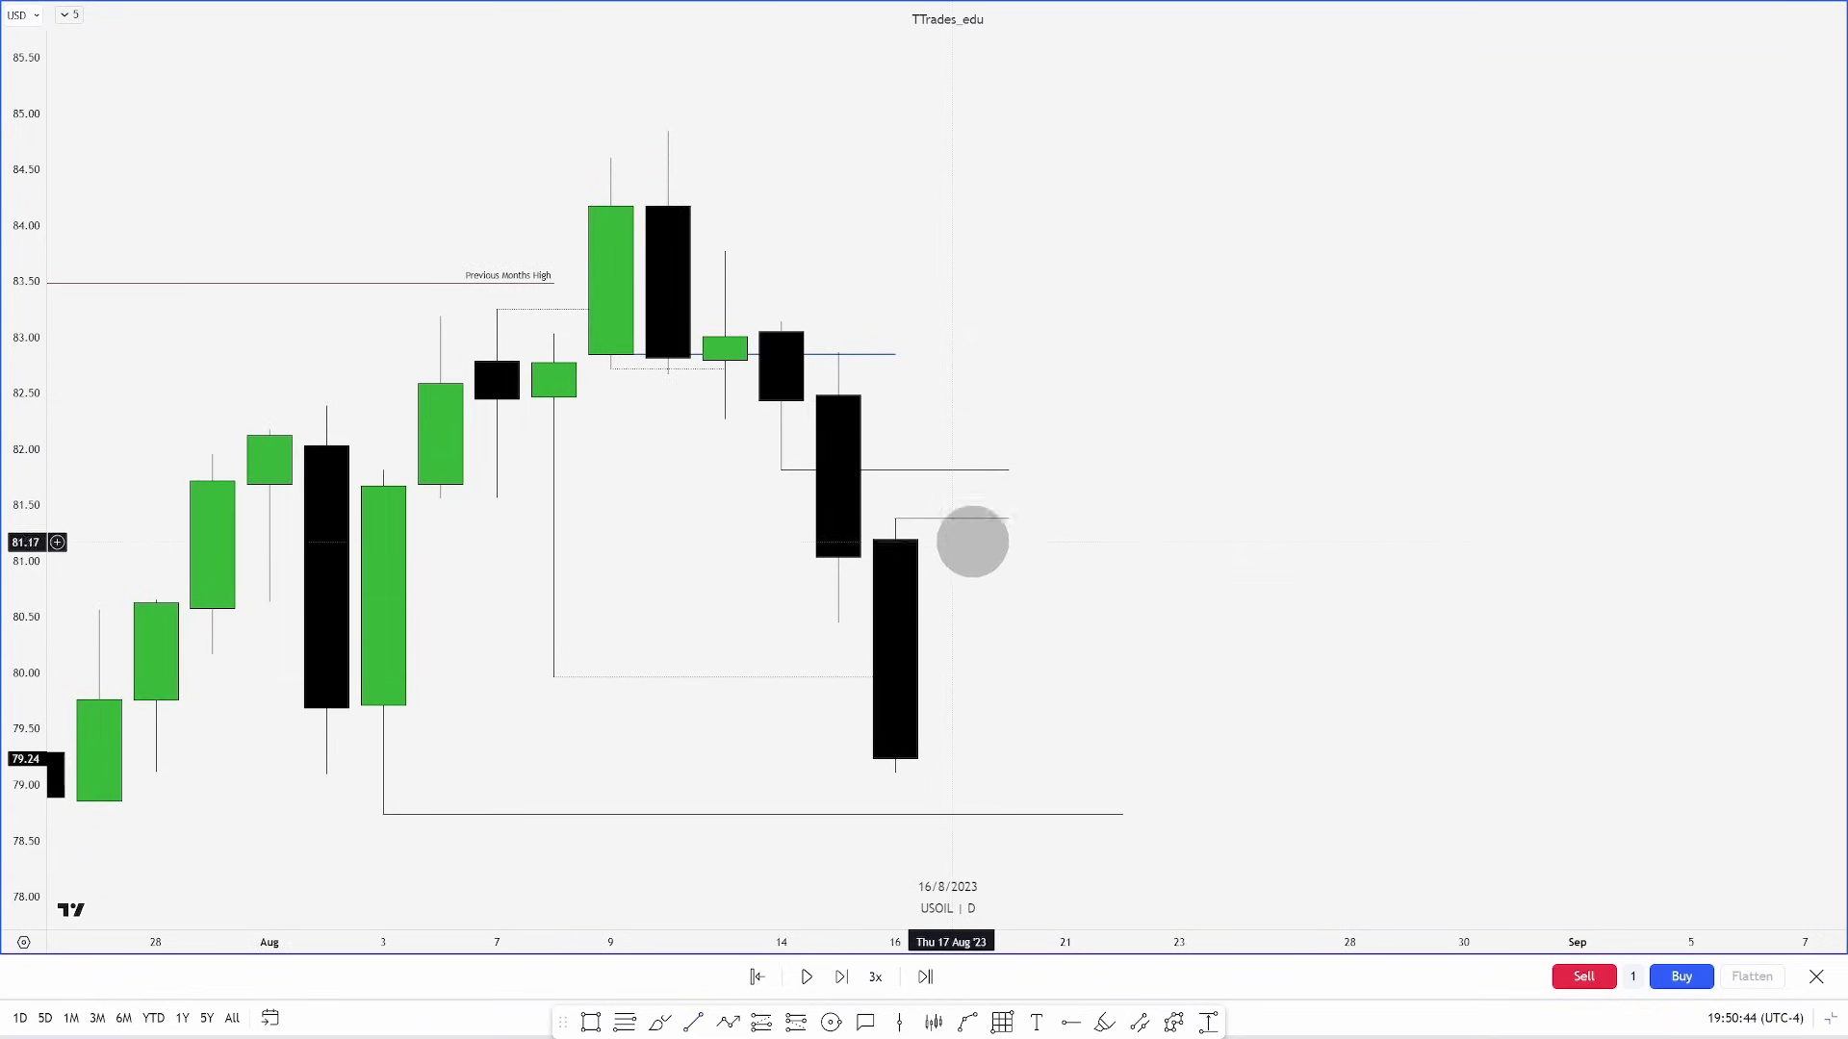
pyautogui.moveTo(1166, 663); pyautogui.dragTo(1152, 582)
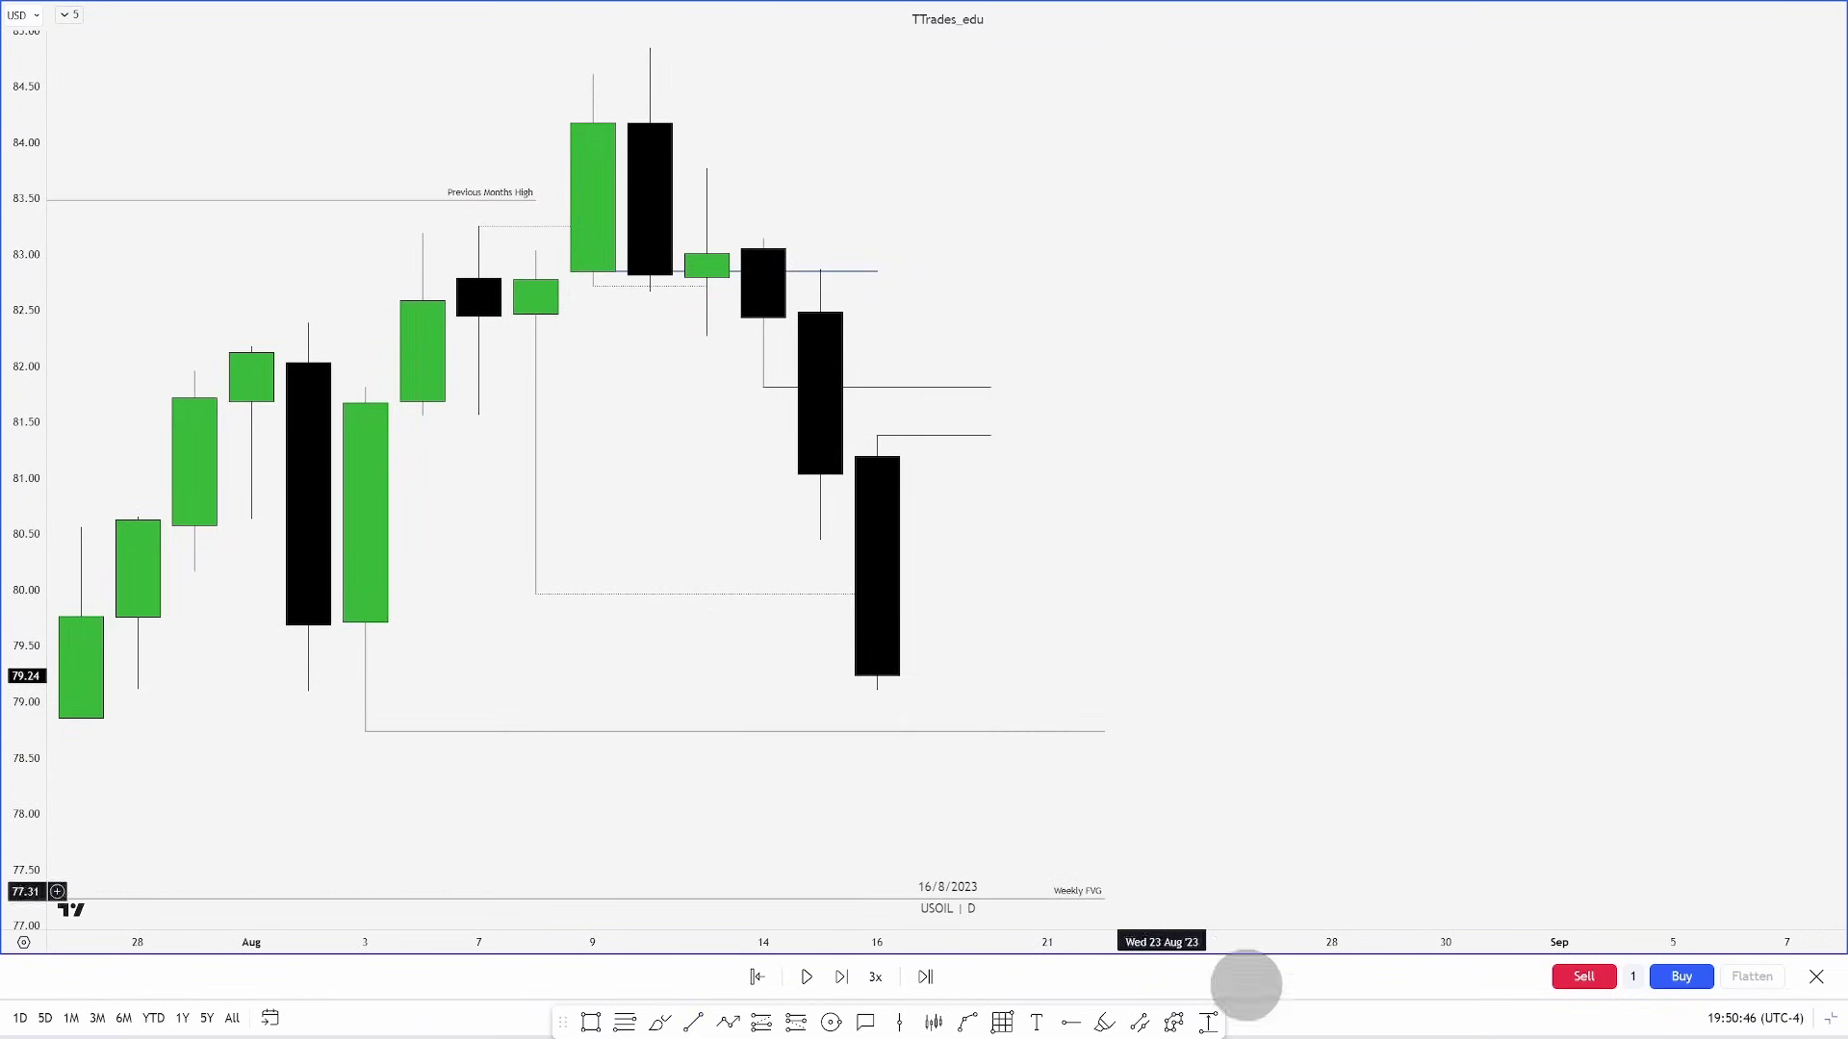
# Advance the USOIL daily replay five bars to 23 August 2023
pyautogui.hotkey('shift', 'Right')
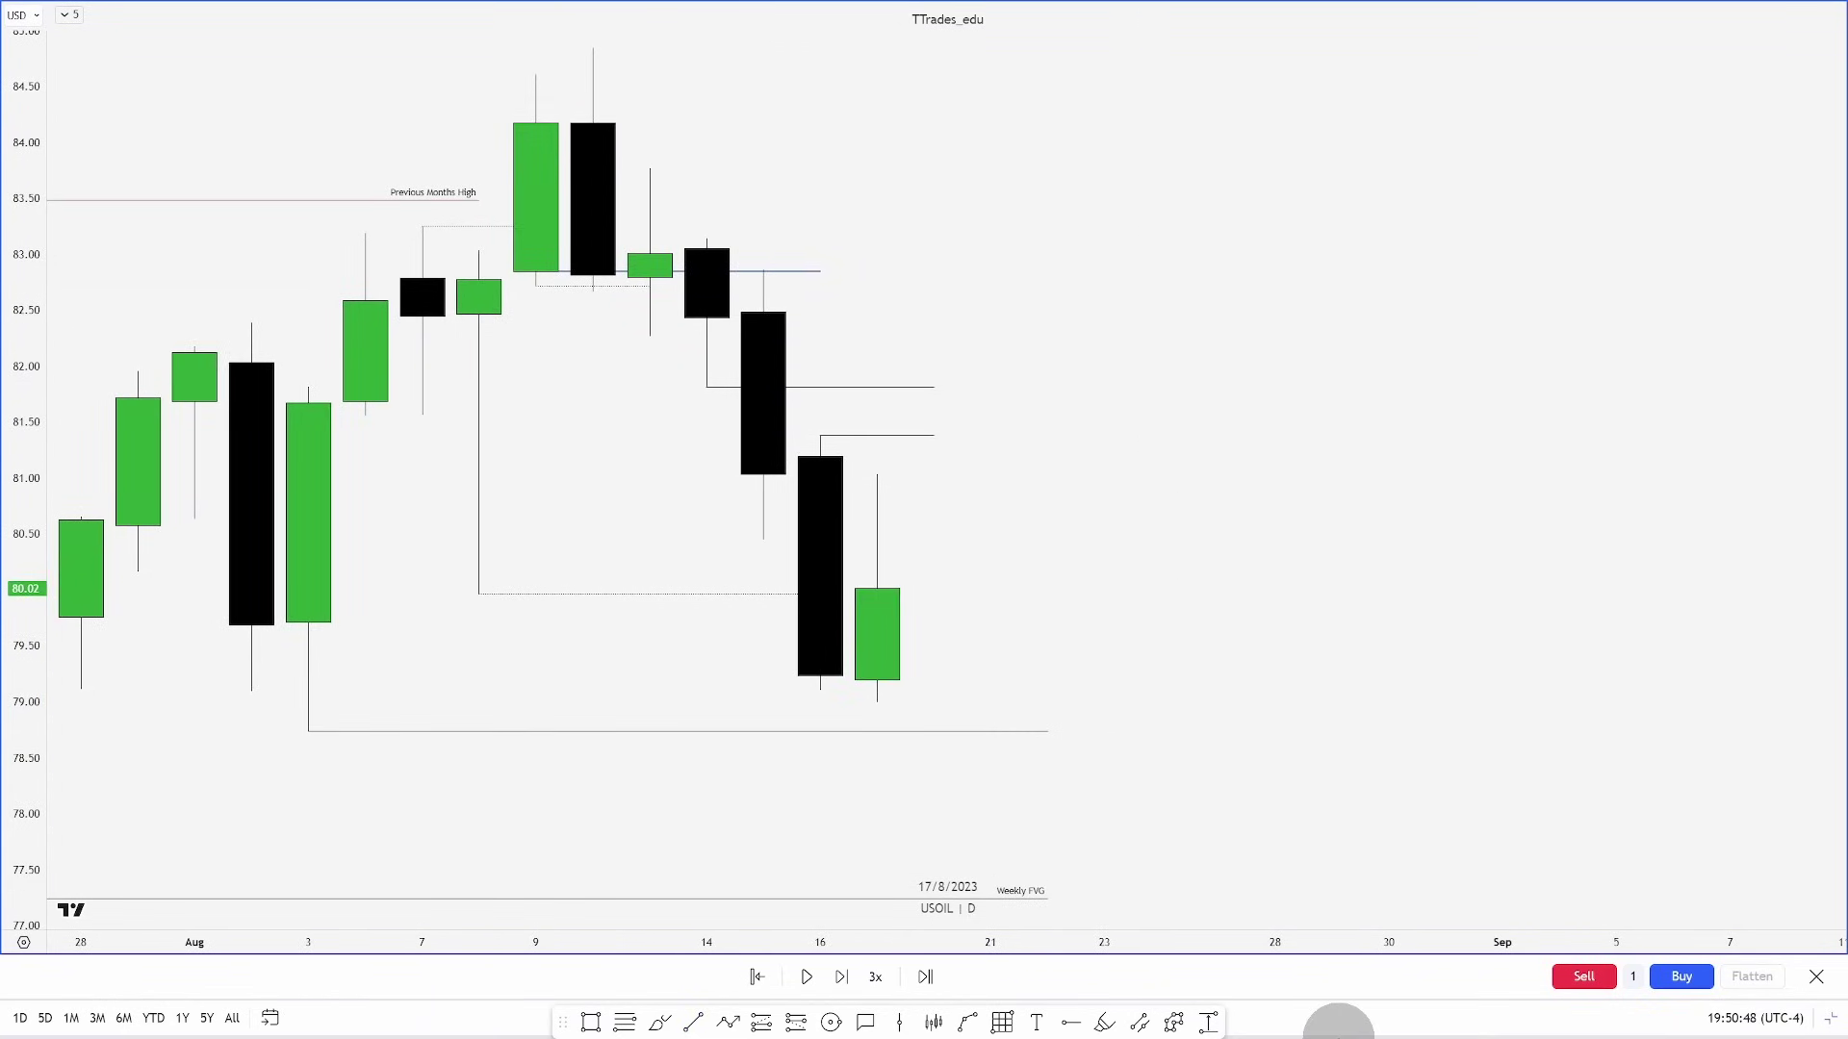
pyautogui.hotkey('shift', 'Right')
pyautogui.hotkey('shift', 'Right')
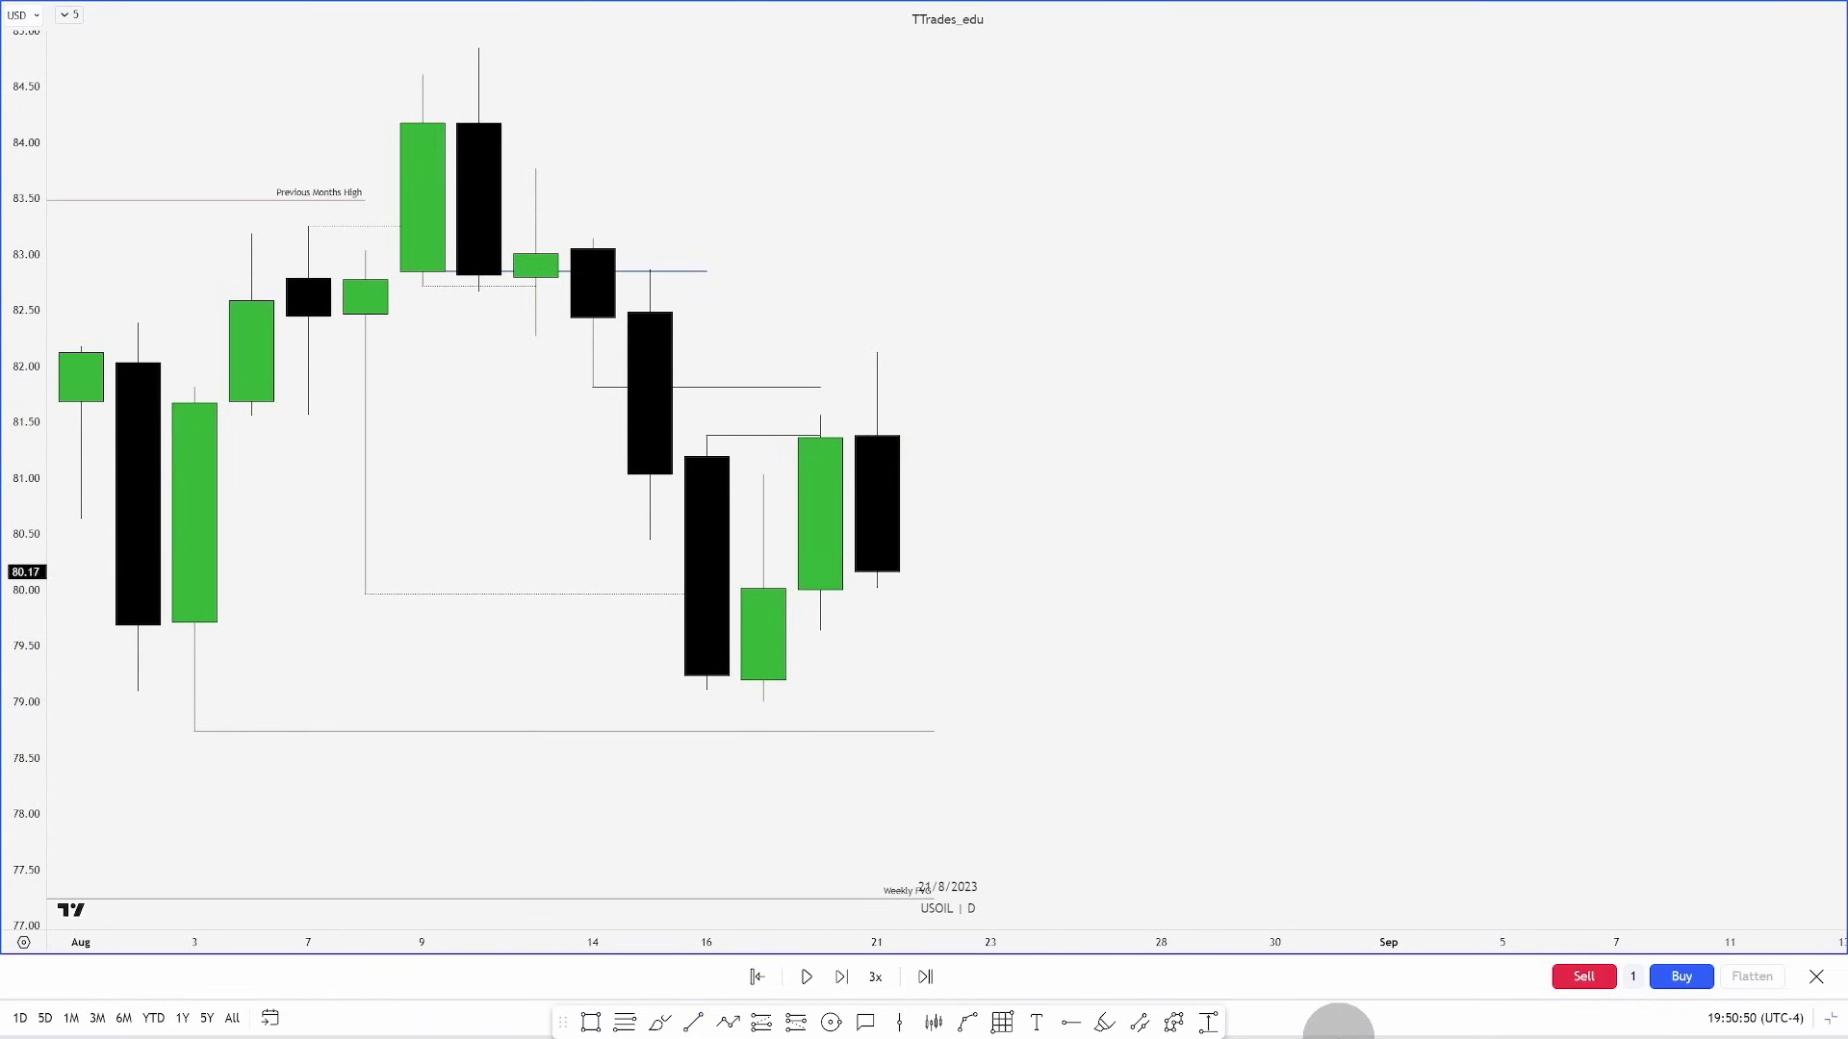
pyautogui.hotkey('shift', 'Right')
pyautogui.hotkey('shift', 'Right')
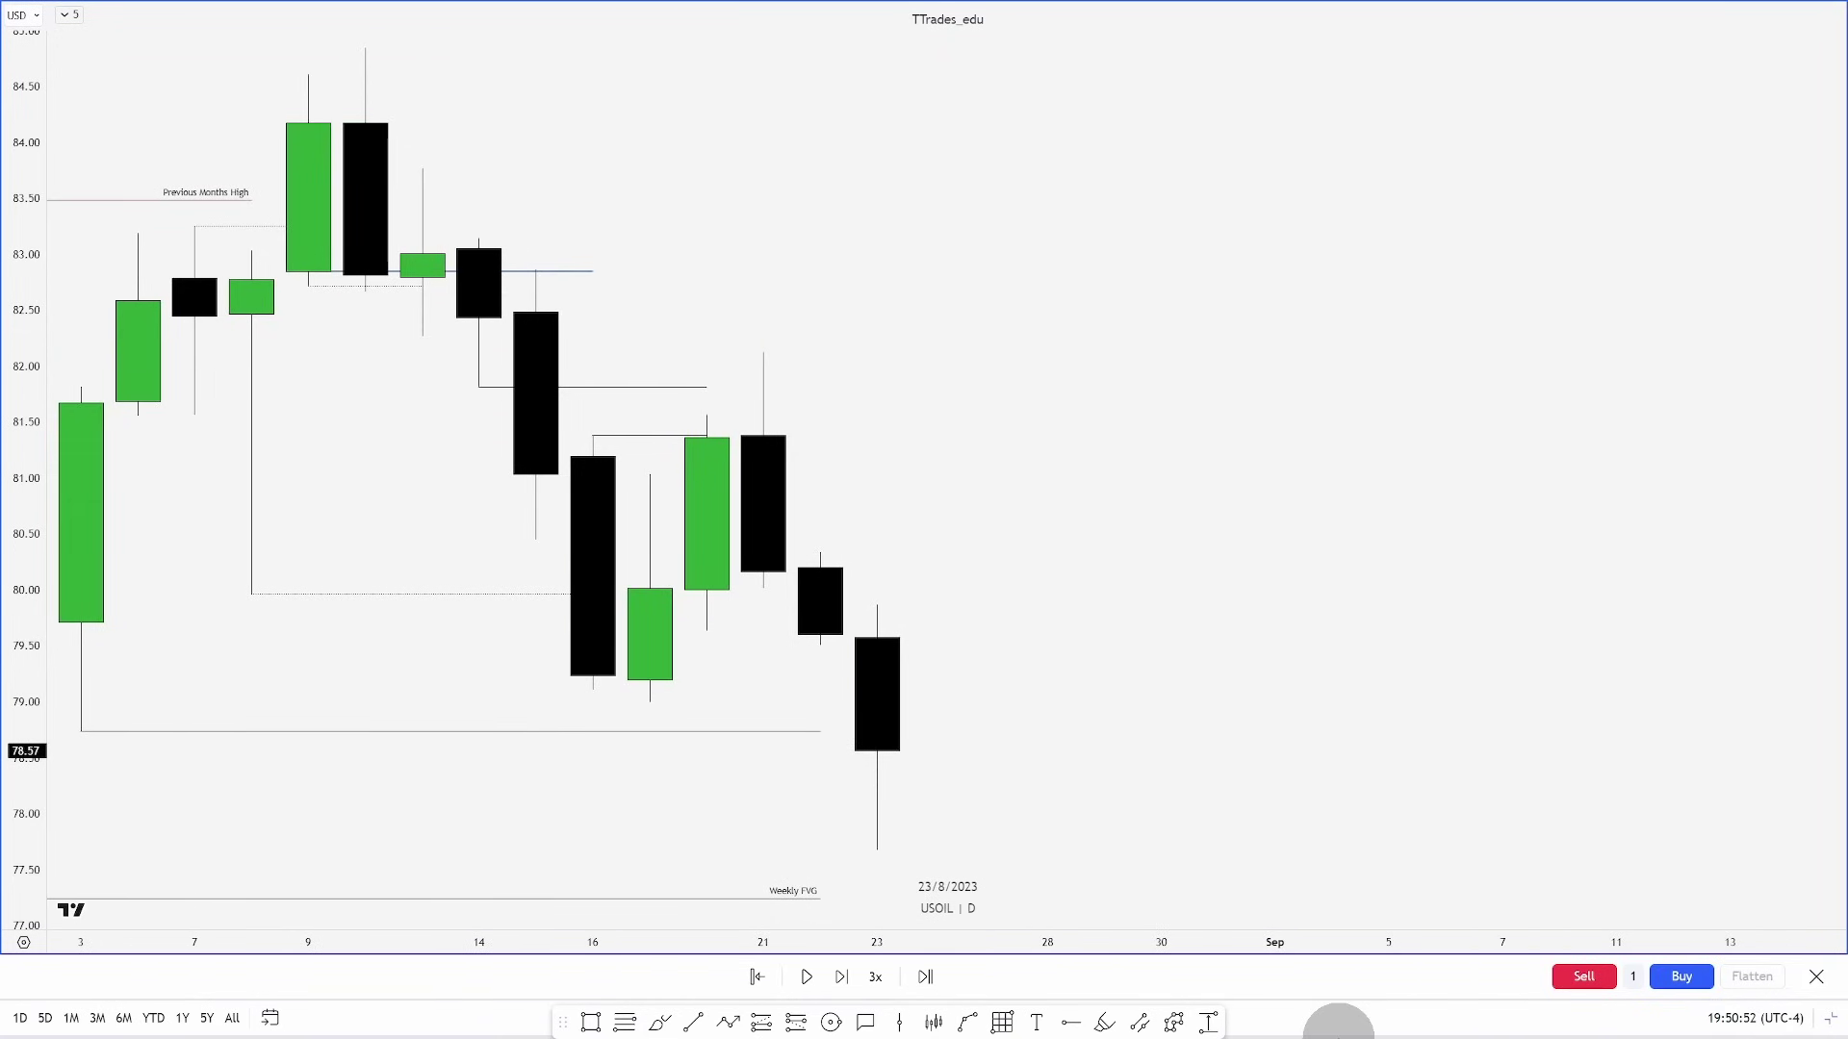
# Draw a horizontal trend line from the 17 August candle's low to 22 August
pyautogui.moveTo(853, 807); pyautogui.dragTo(1004, 784)
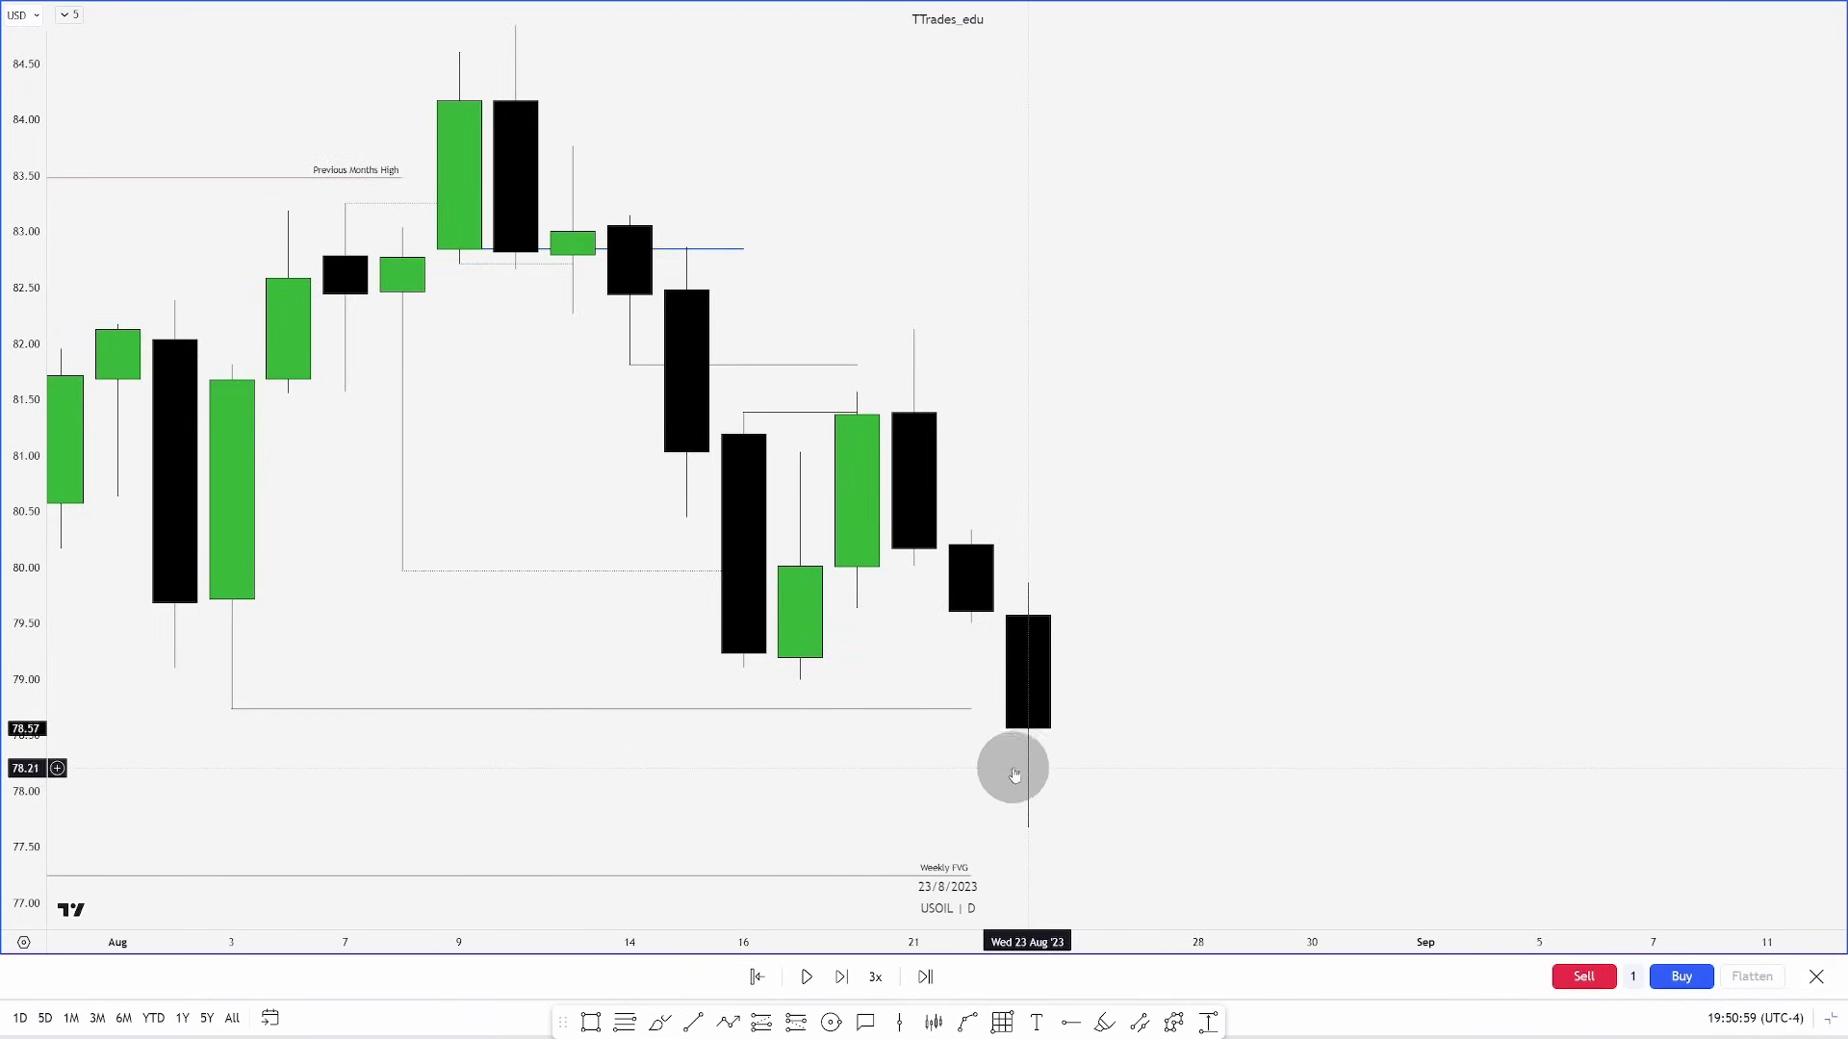
pyautogui.click(837, 398)
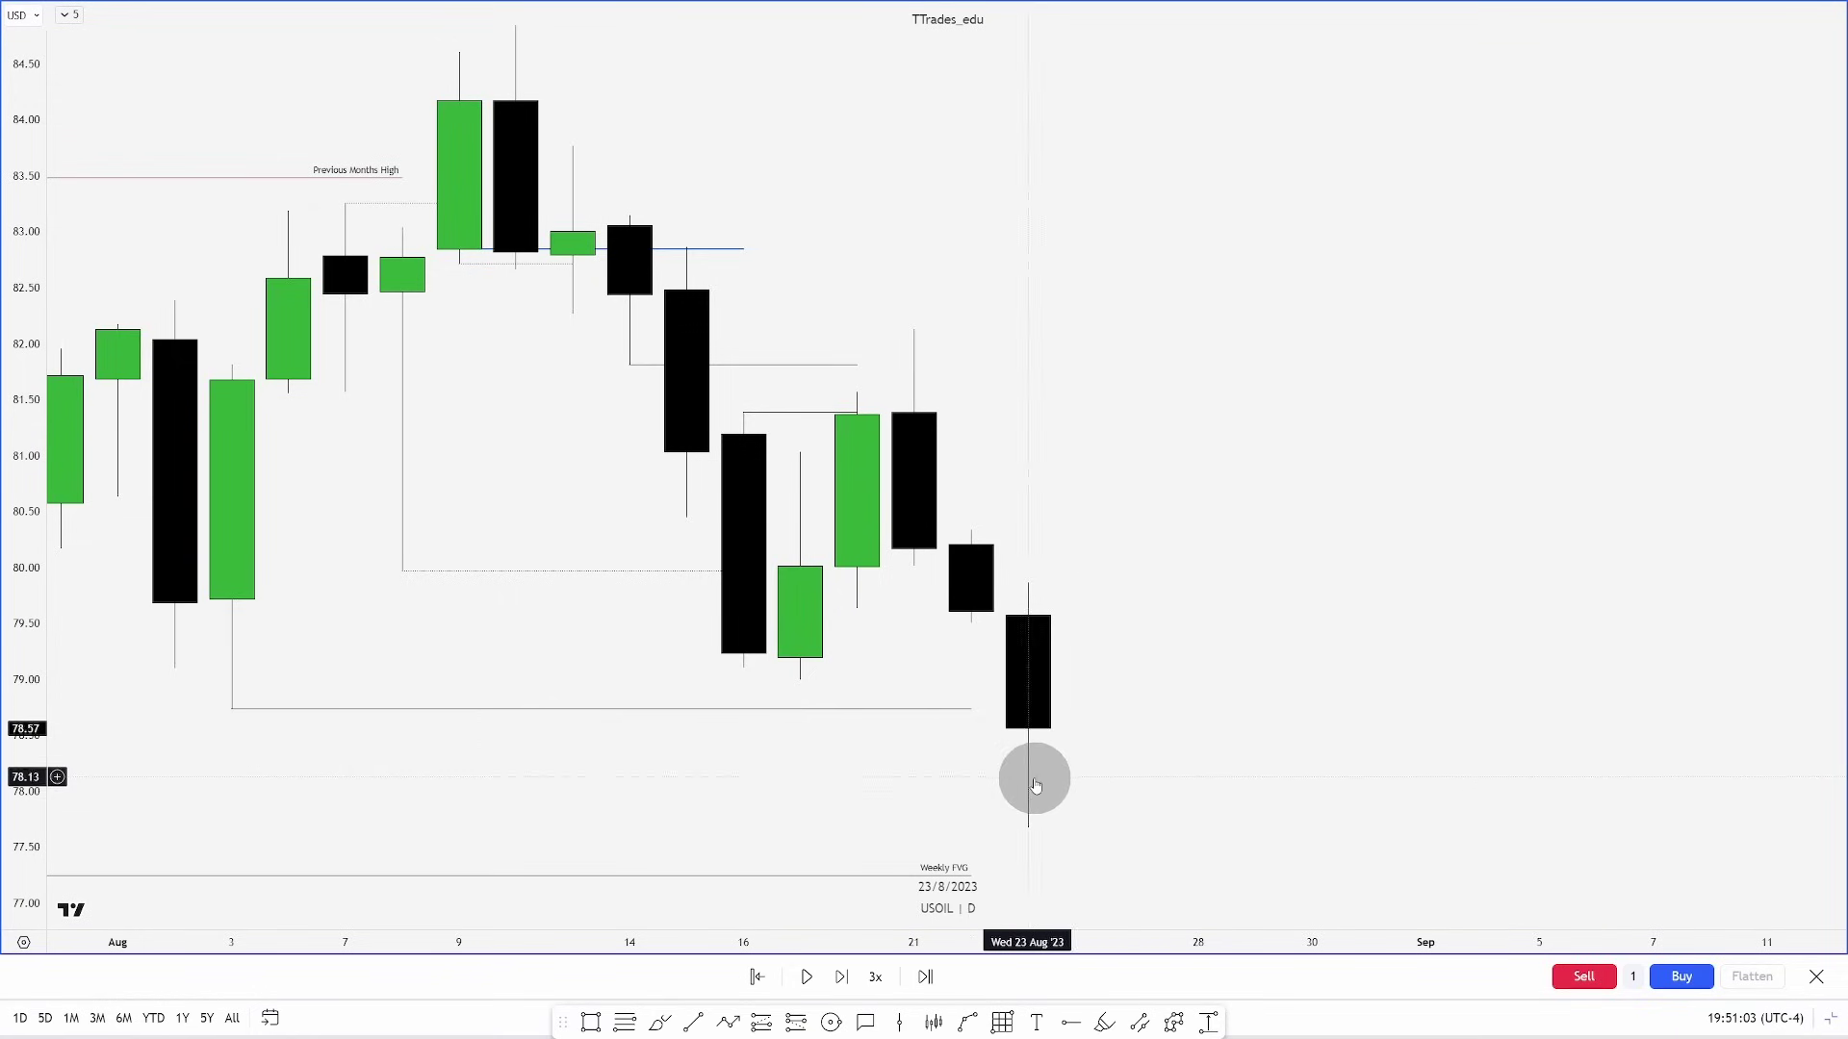
pyautogui.click(694, 1020)
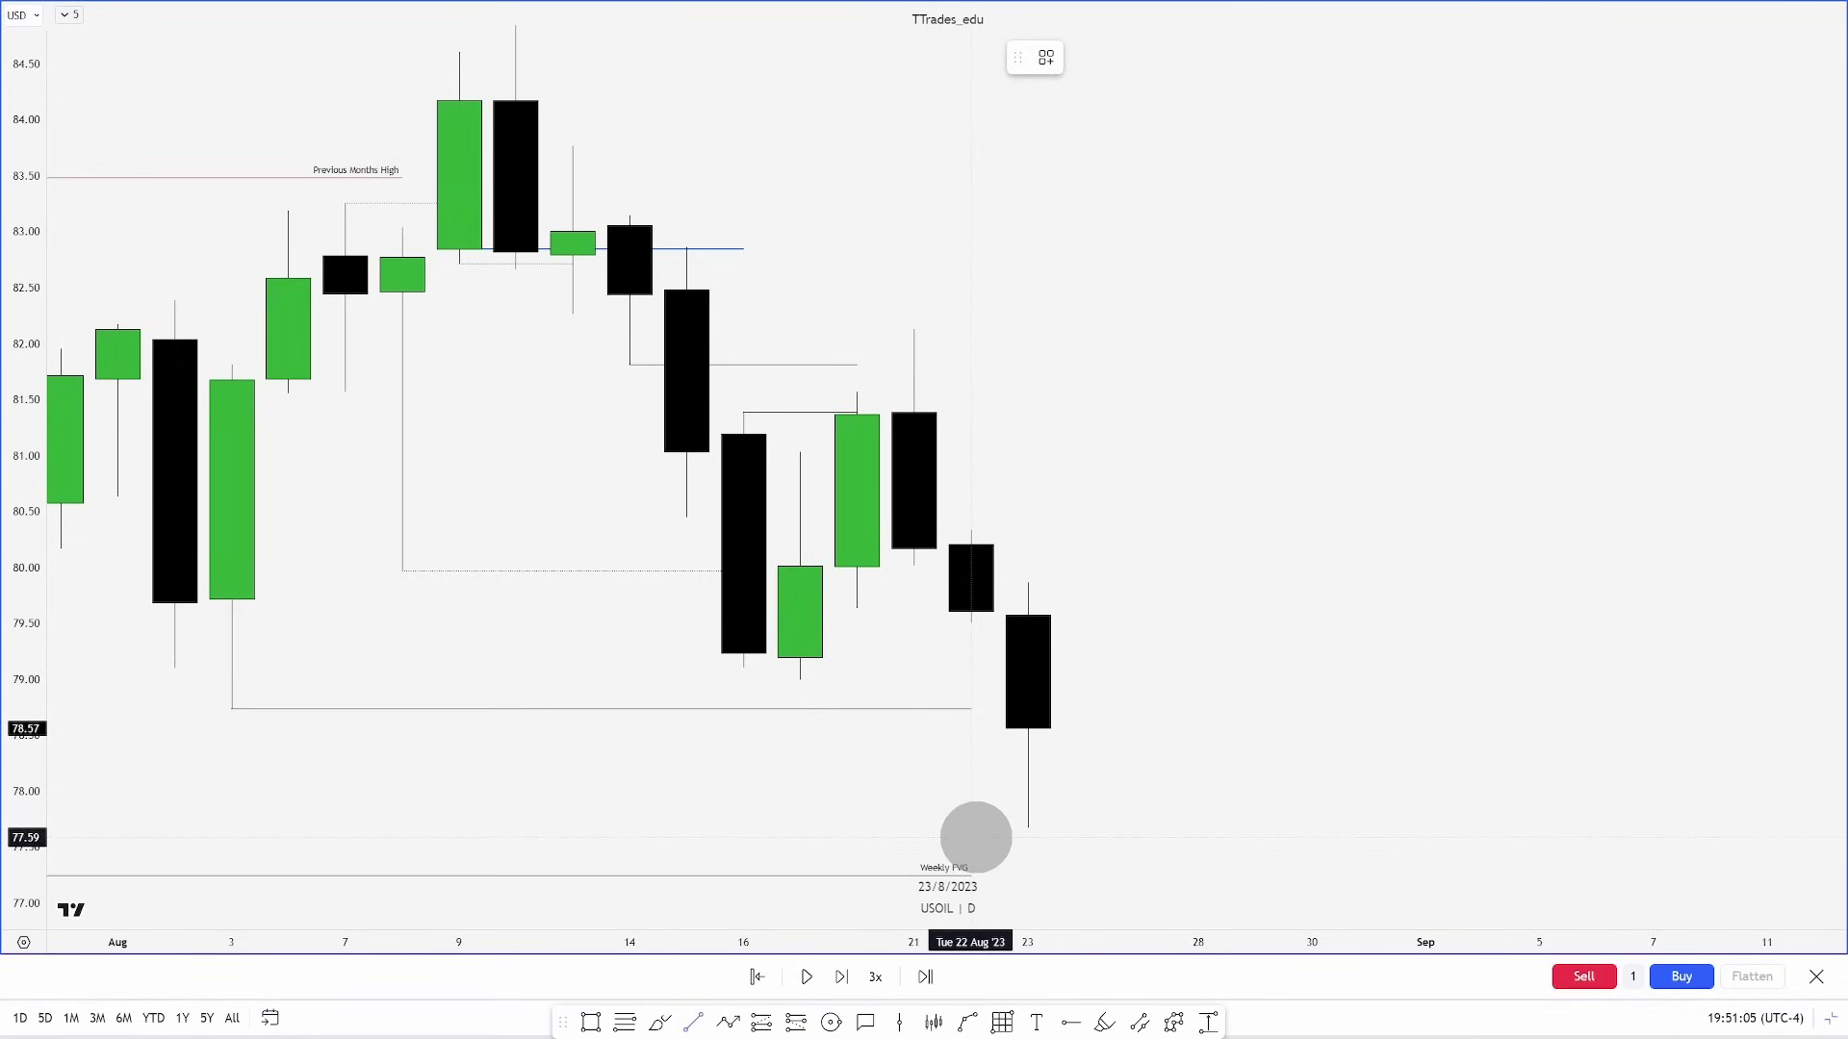
pyautogui.moveTo(799, 680); pyautogui.dragTo(1006, 688)
pyautogui.click(1028, 681)
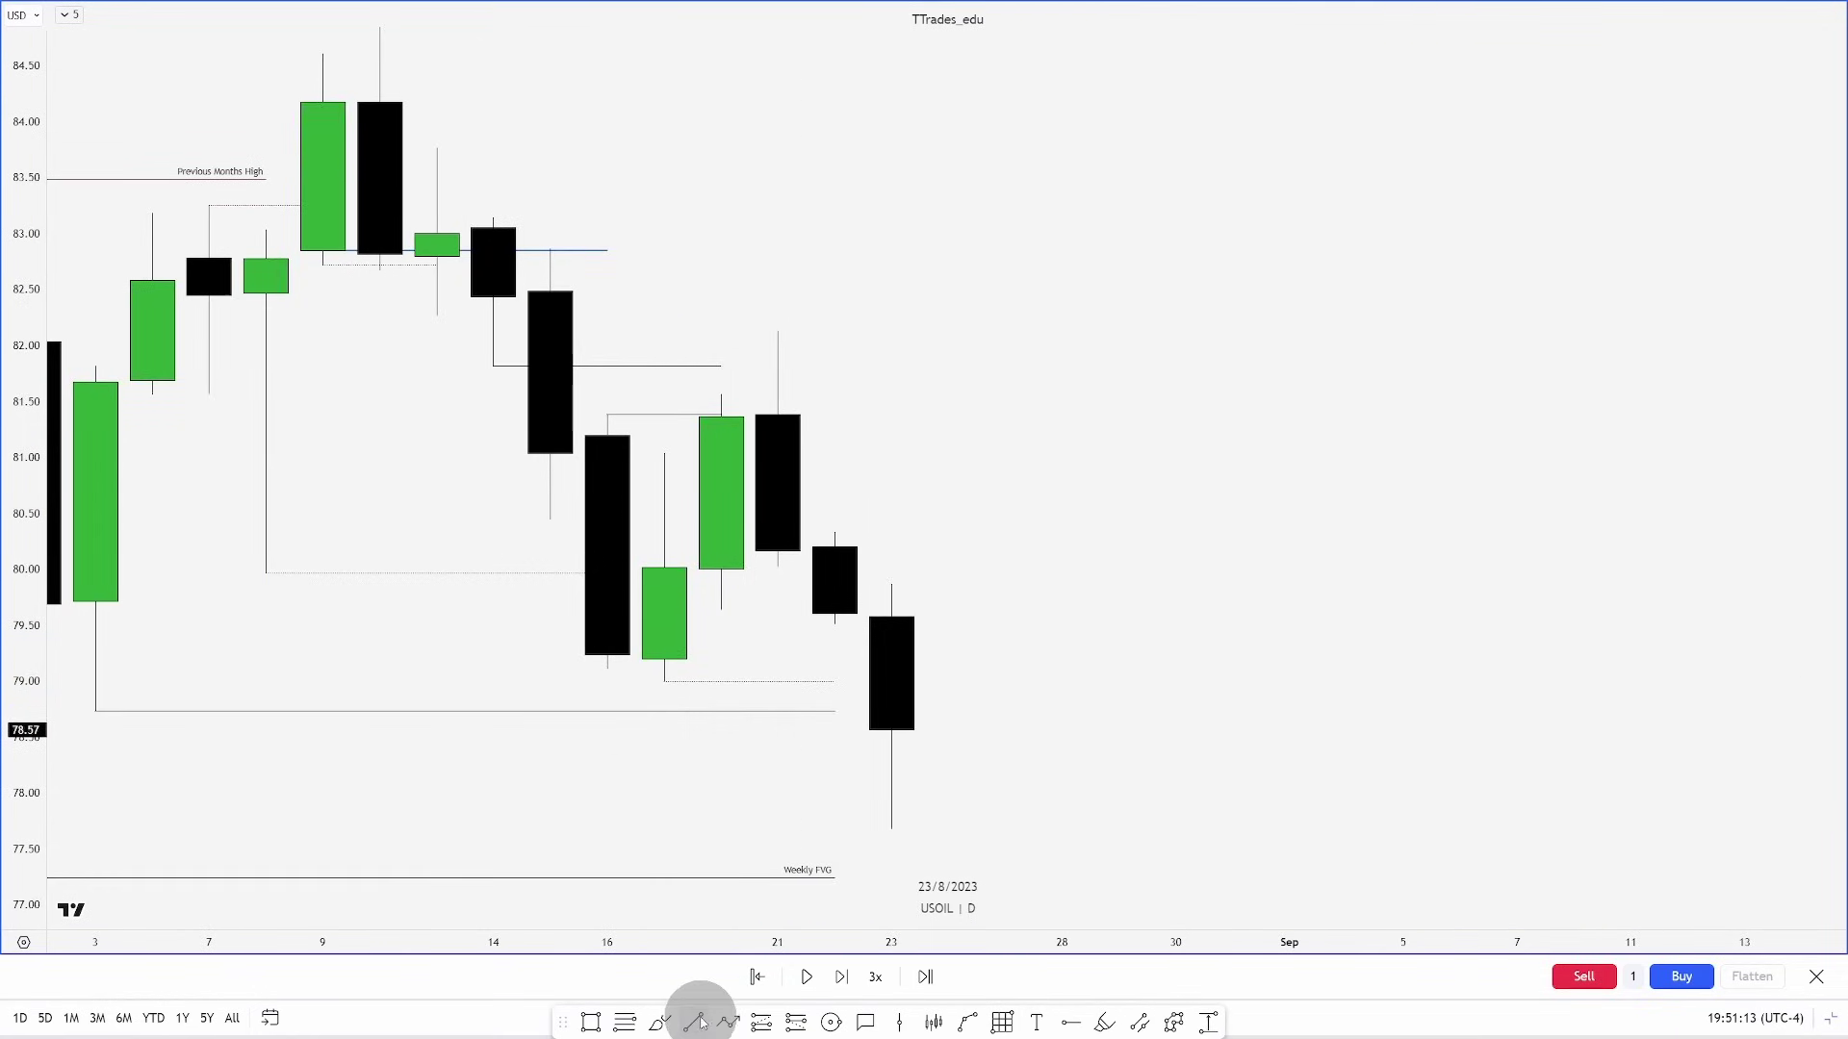
# Draw a short horizontal trend line from the 23 August candle's high to 24 August
pyautogui.click(694, 1020)
pyautogui.click(892, 583)
pyautogui.click(949, 583)
pyautogui.moveTo(1004, 705); pyautogui.dragTo(1045, 689)
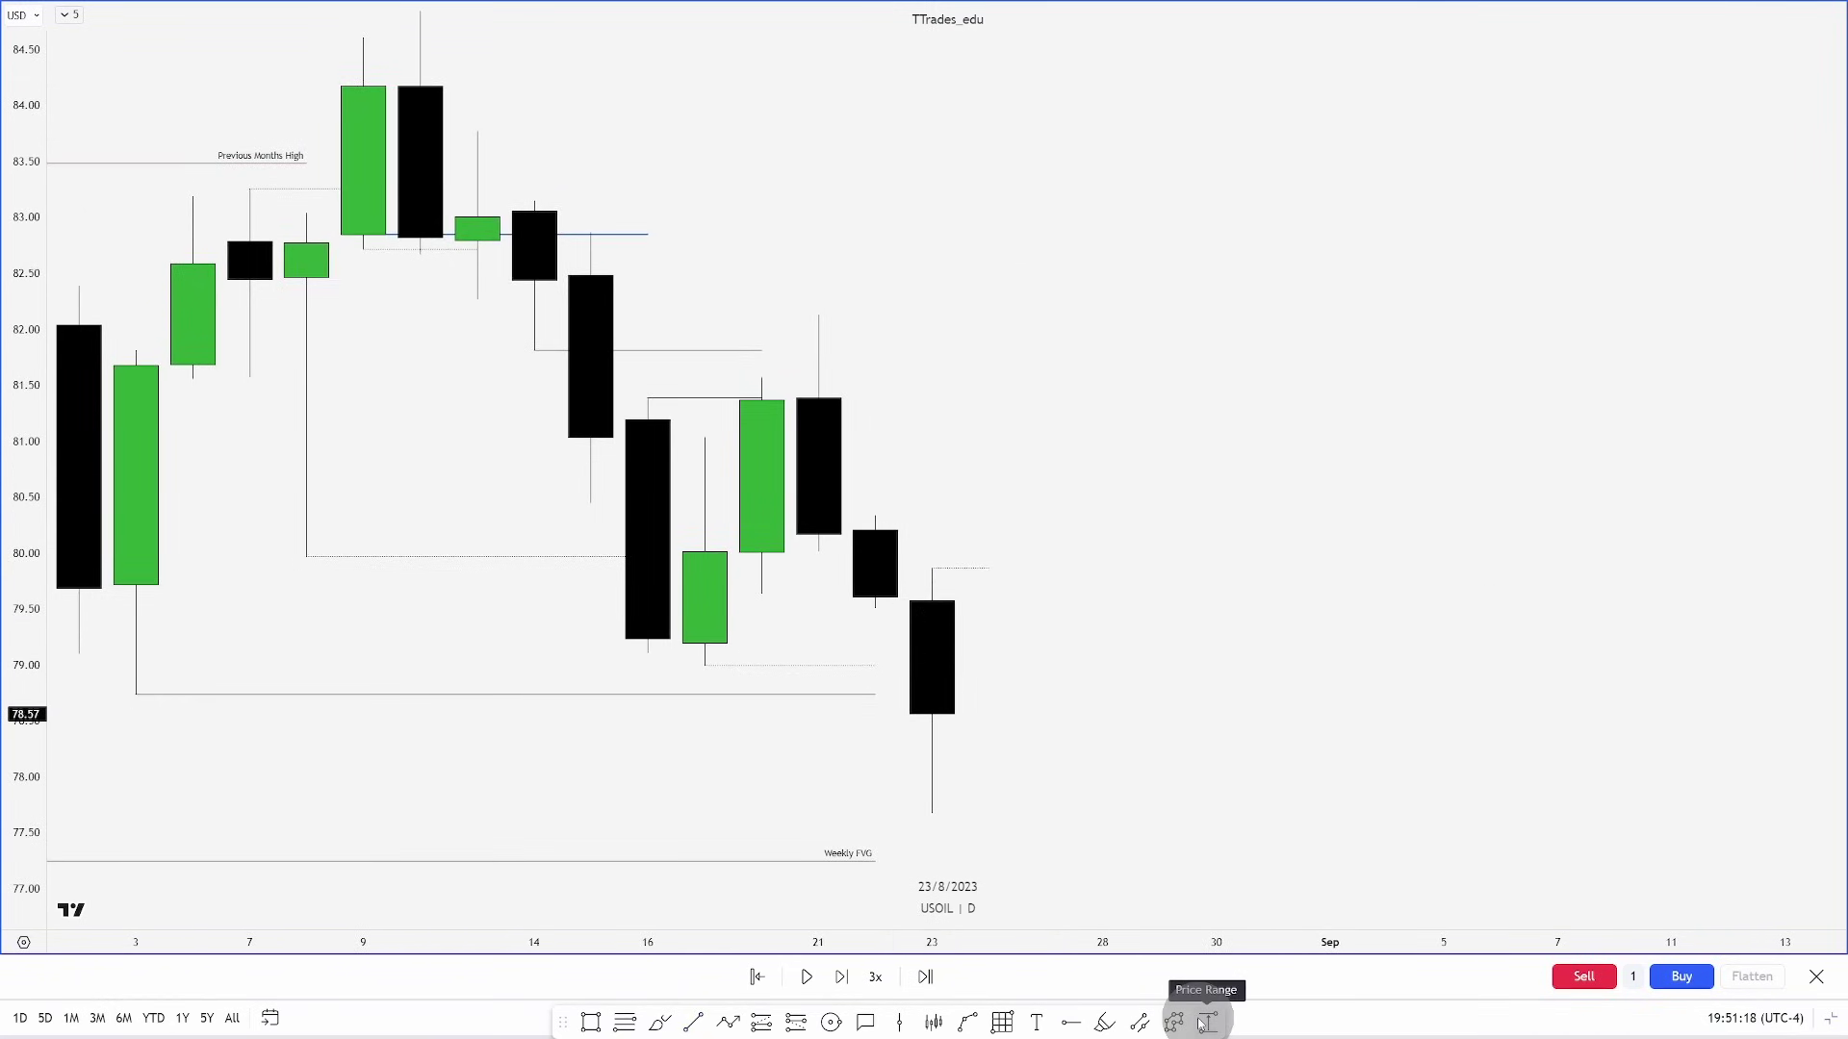
# Advance the USOIL daily replay two bars to 25 August 2023
pyautogui.hotkey('shift', 'Right')
pyautogui.hotkey('shift', 'Right')
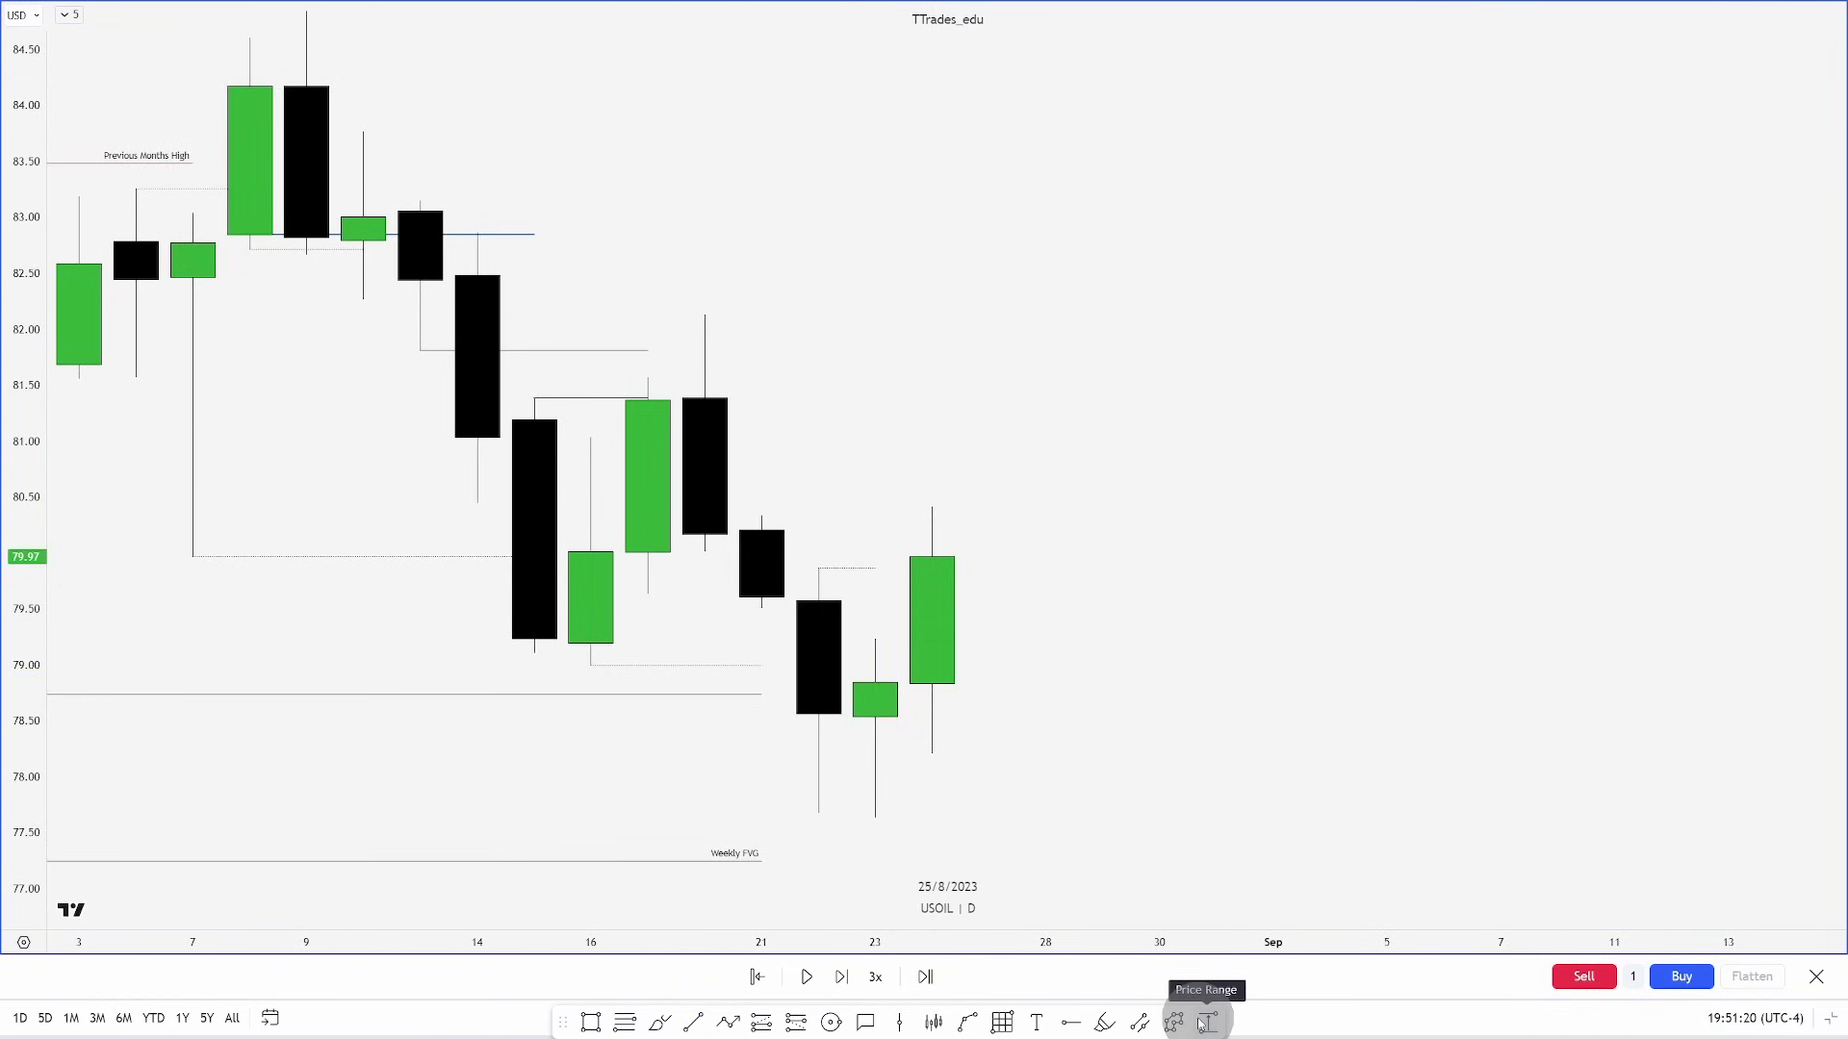
pyautogui.moveTo(1031, 631); pyautogui.dragTo(1047, 625)
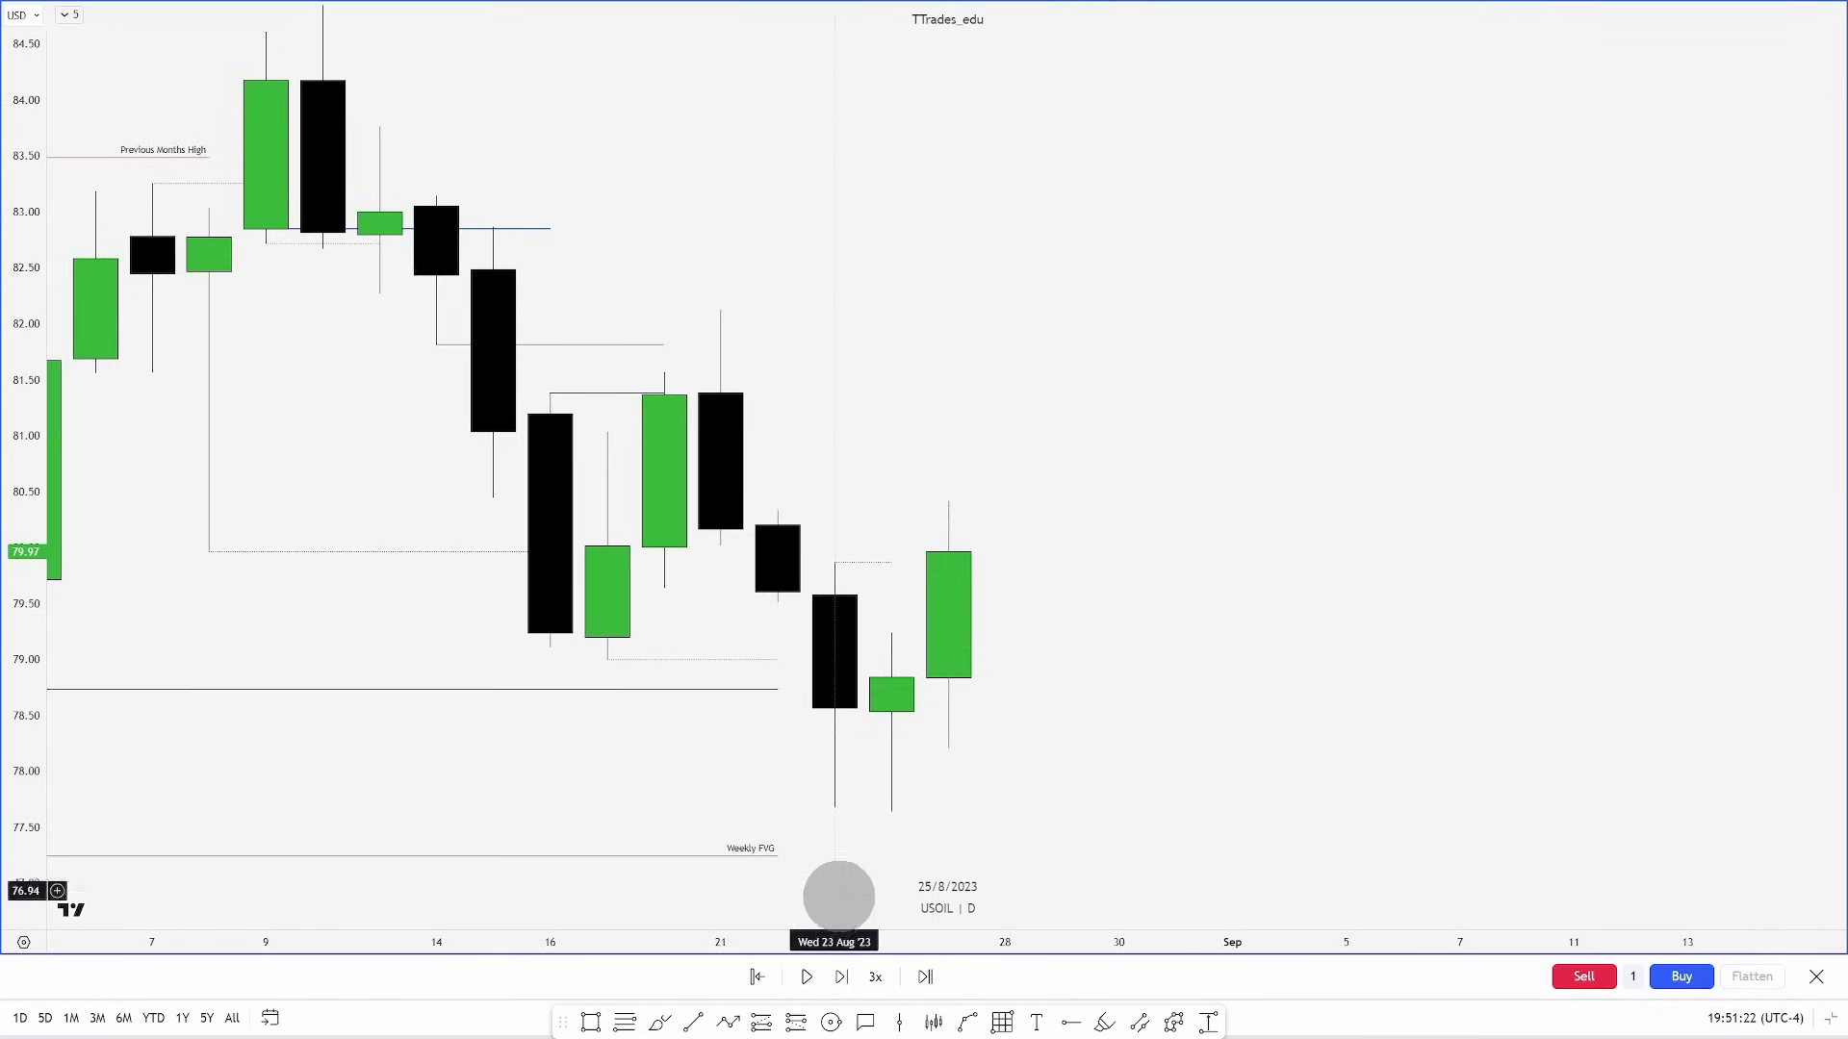
# Draw a horizontal trend line from the 23 August candle's open at 79.58 to 29 August and apply the ob template to it
pyautogui.click(693, 1022)
pyautogui.click(834, 596)
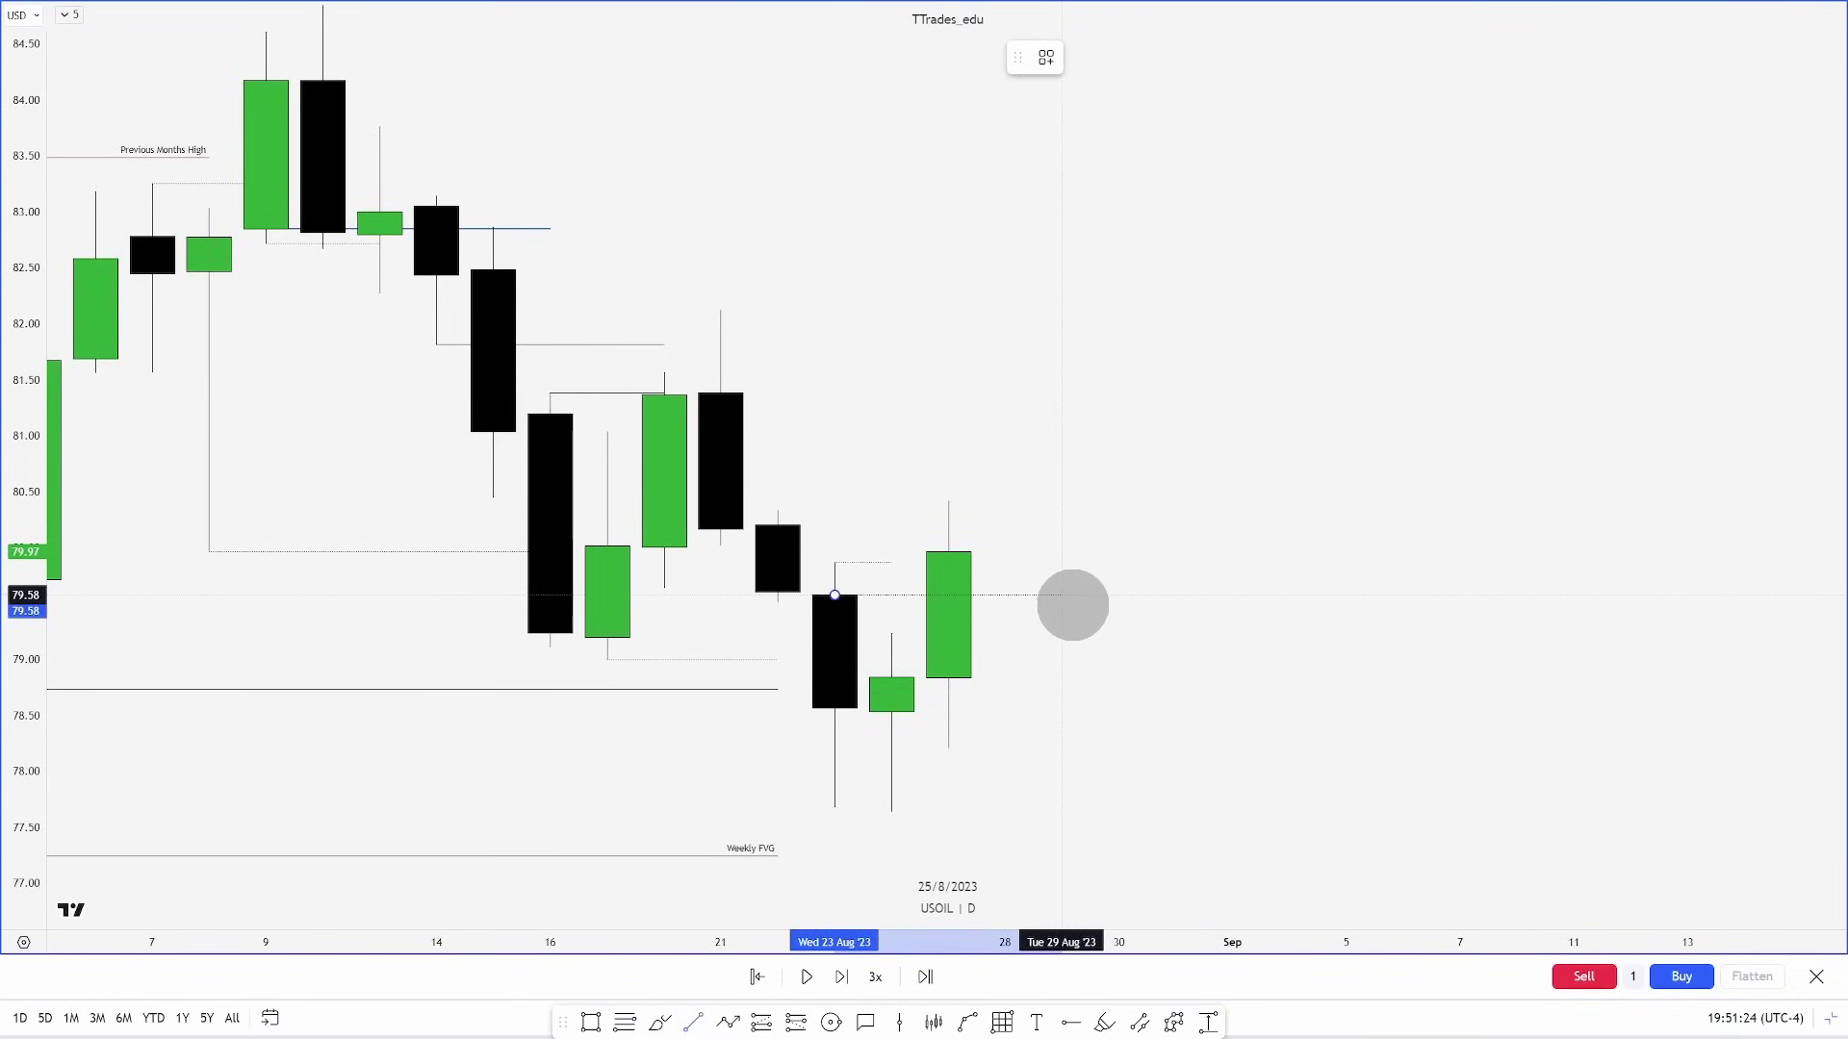
pyautogui.rightClick(1062, 595)
pyautogui.moveTo(1193, 613)
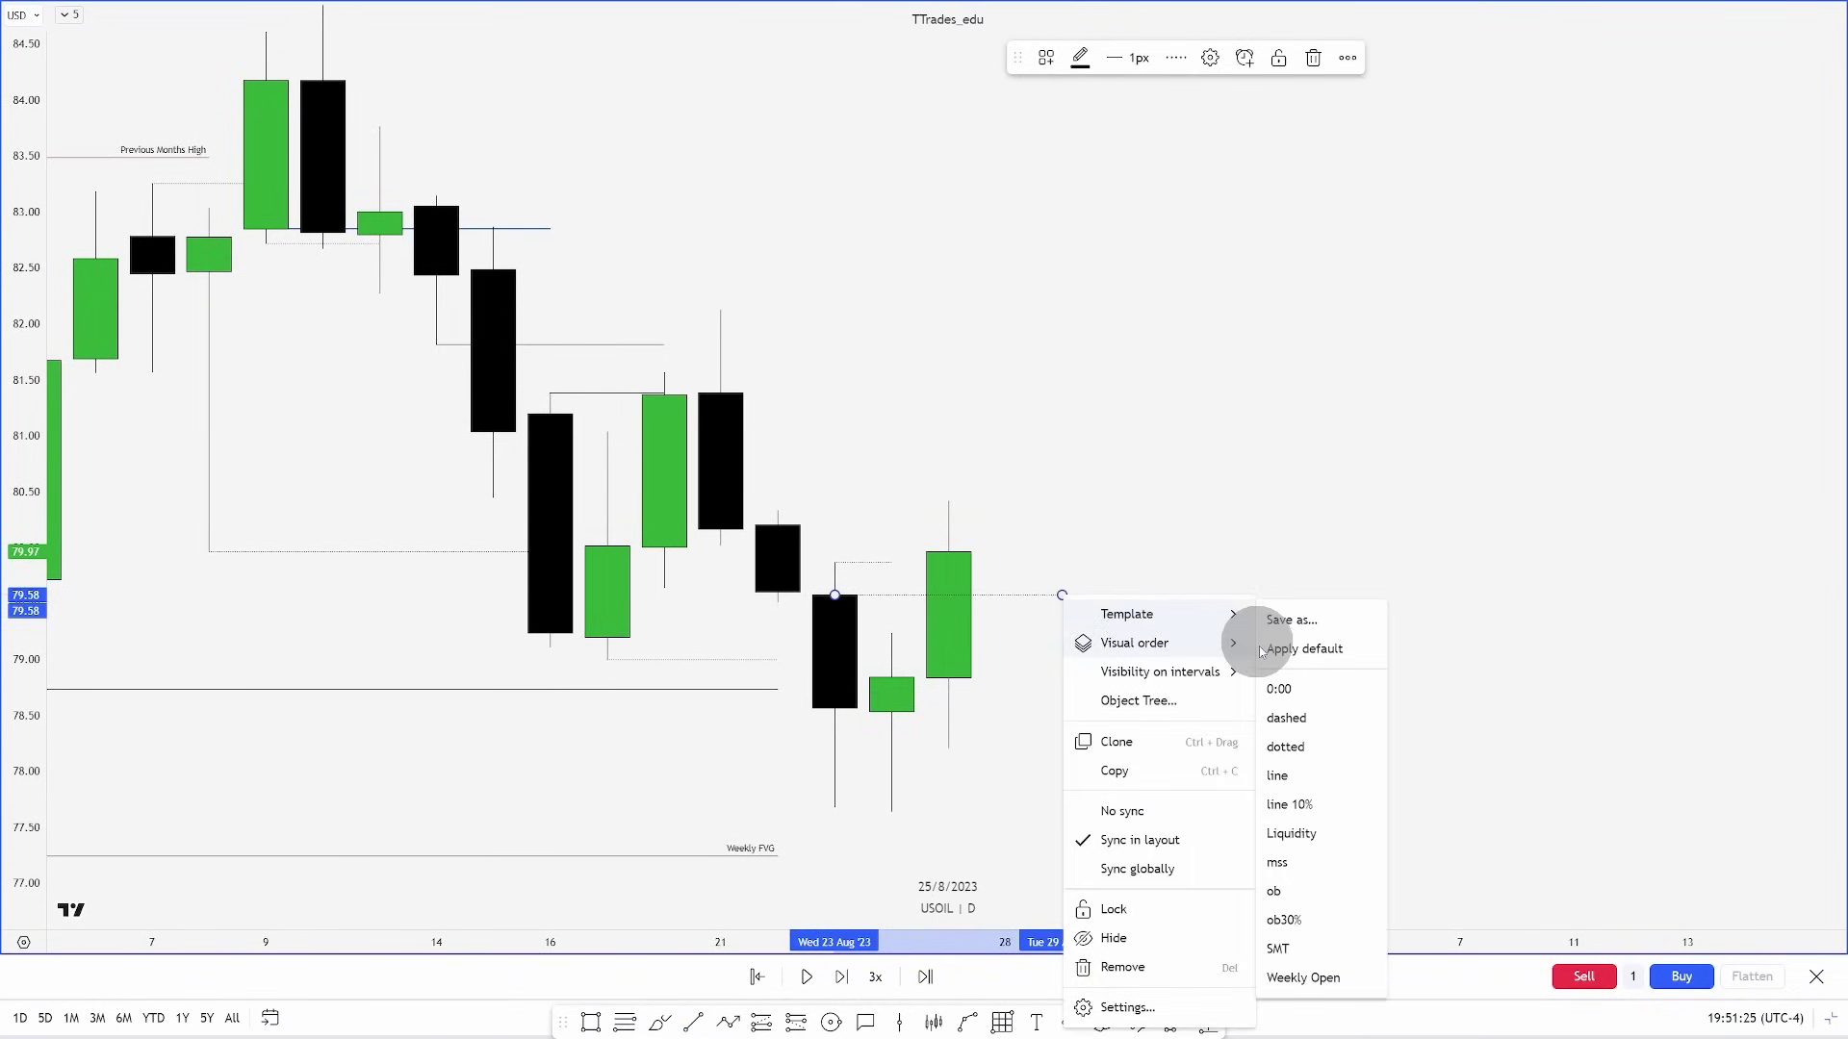
pyautogui.click(1290, 882)
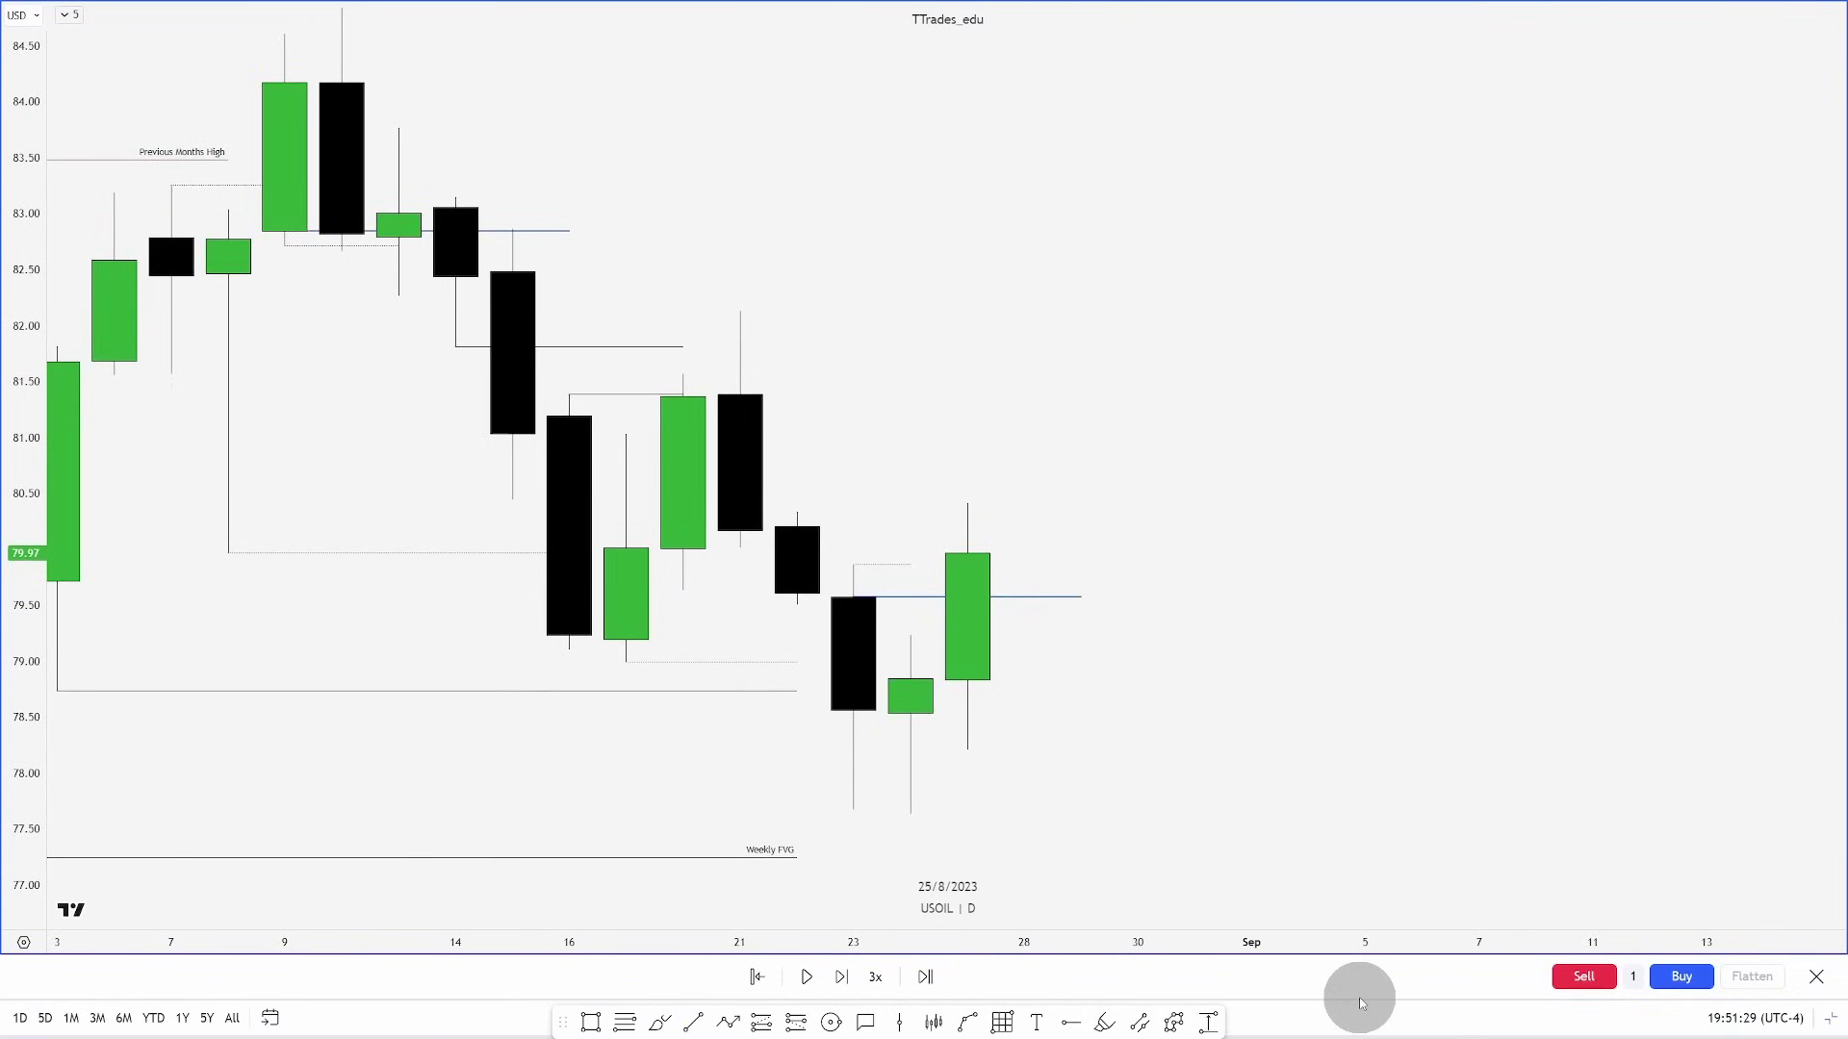
# Advance the USOIL daily replay two bars to 29 August 2023
pyautogui.hotkey('shift', 'Right')
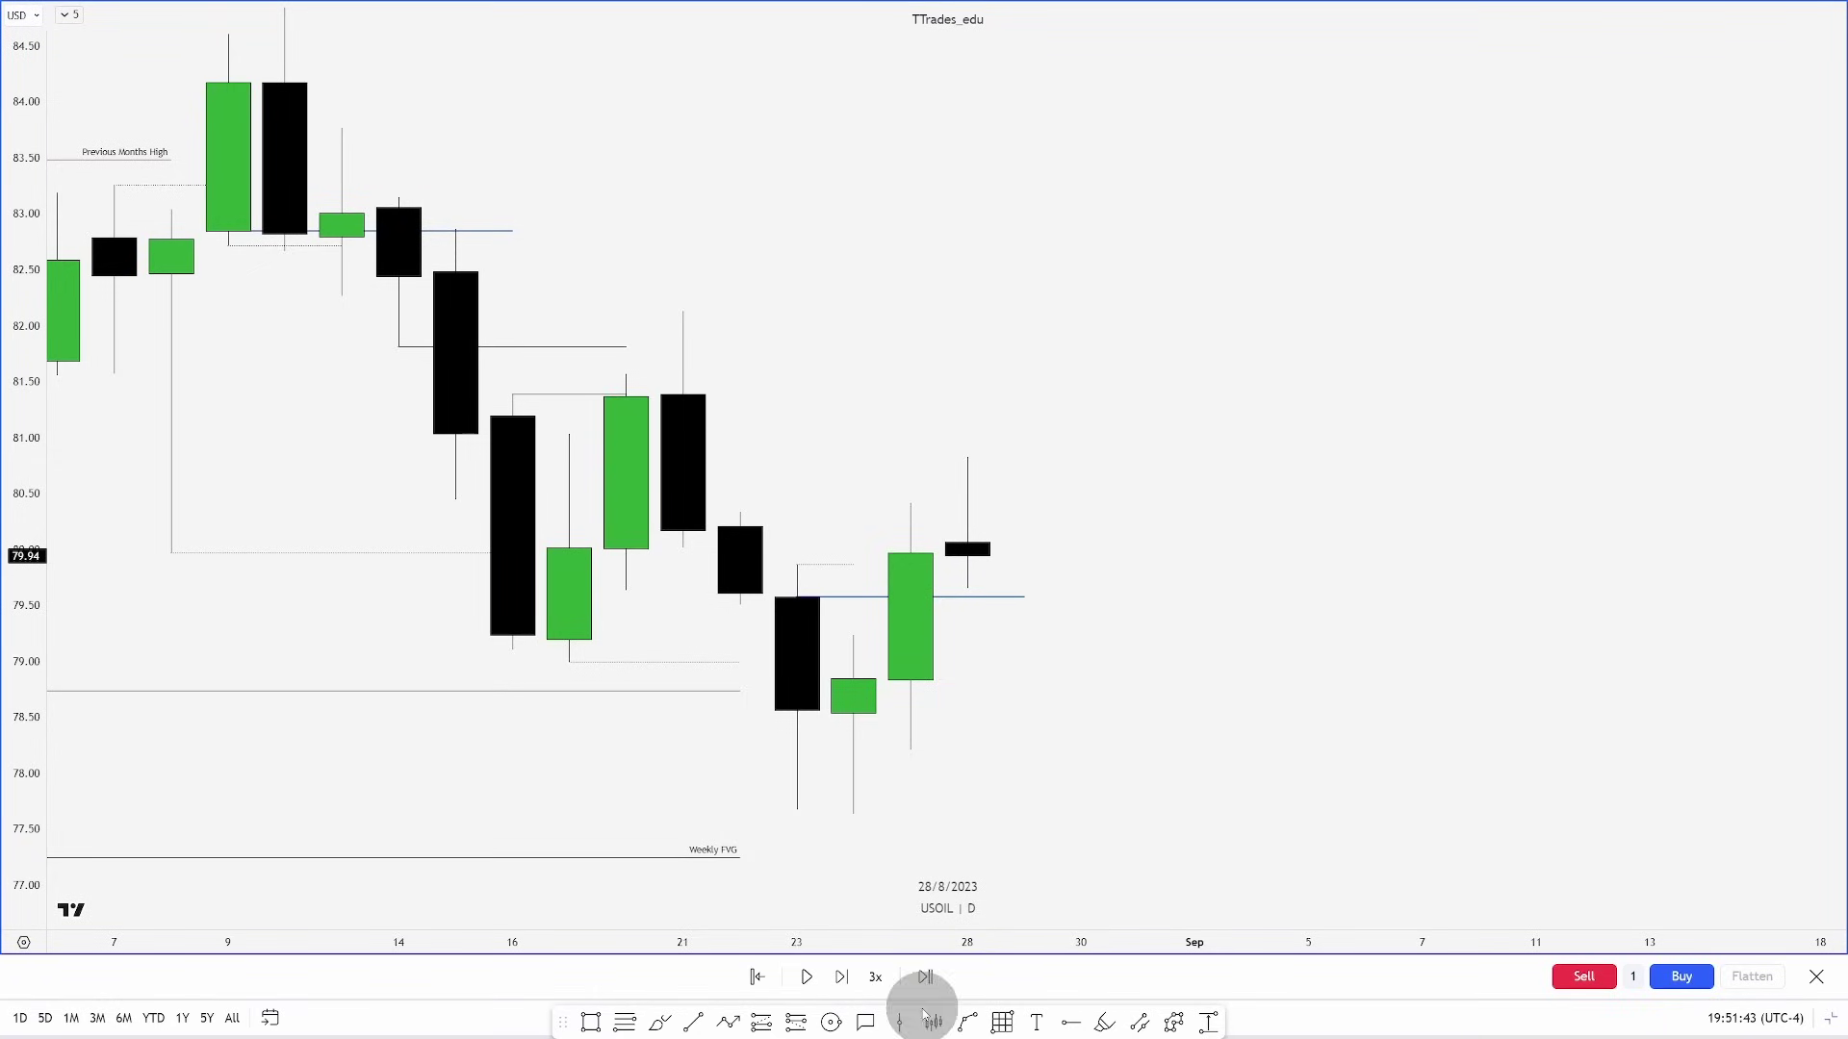
pyautogui.hotkey('shift', 'Right')
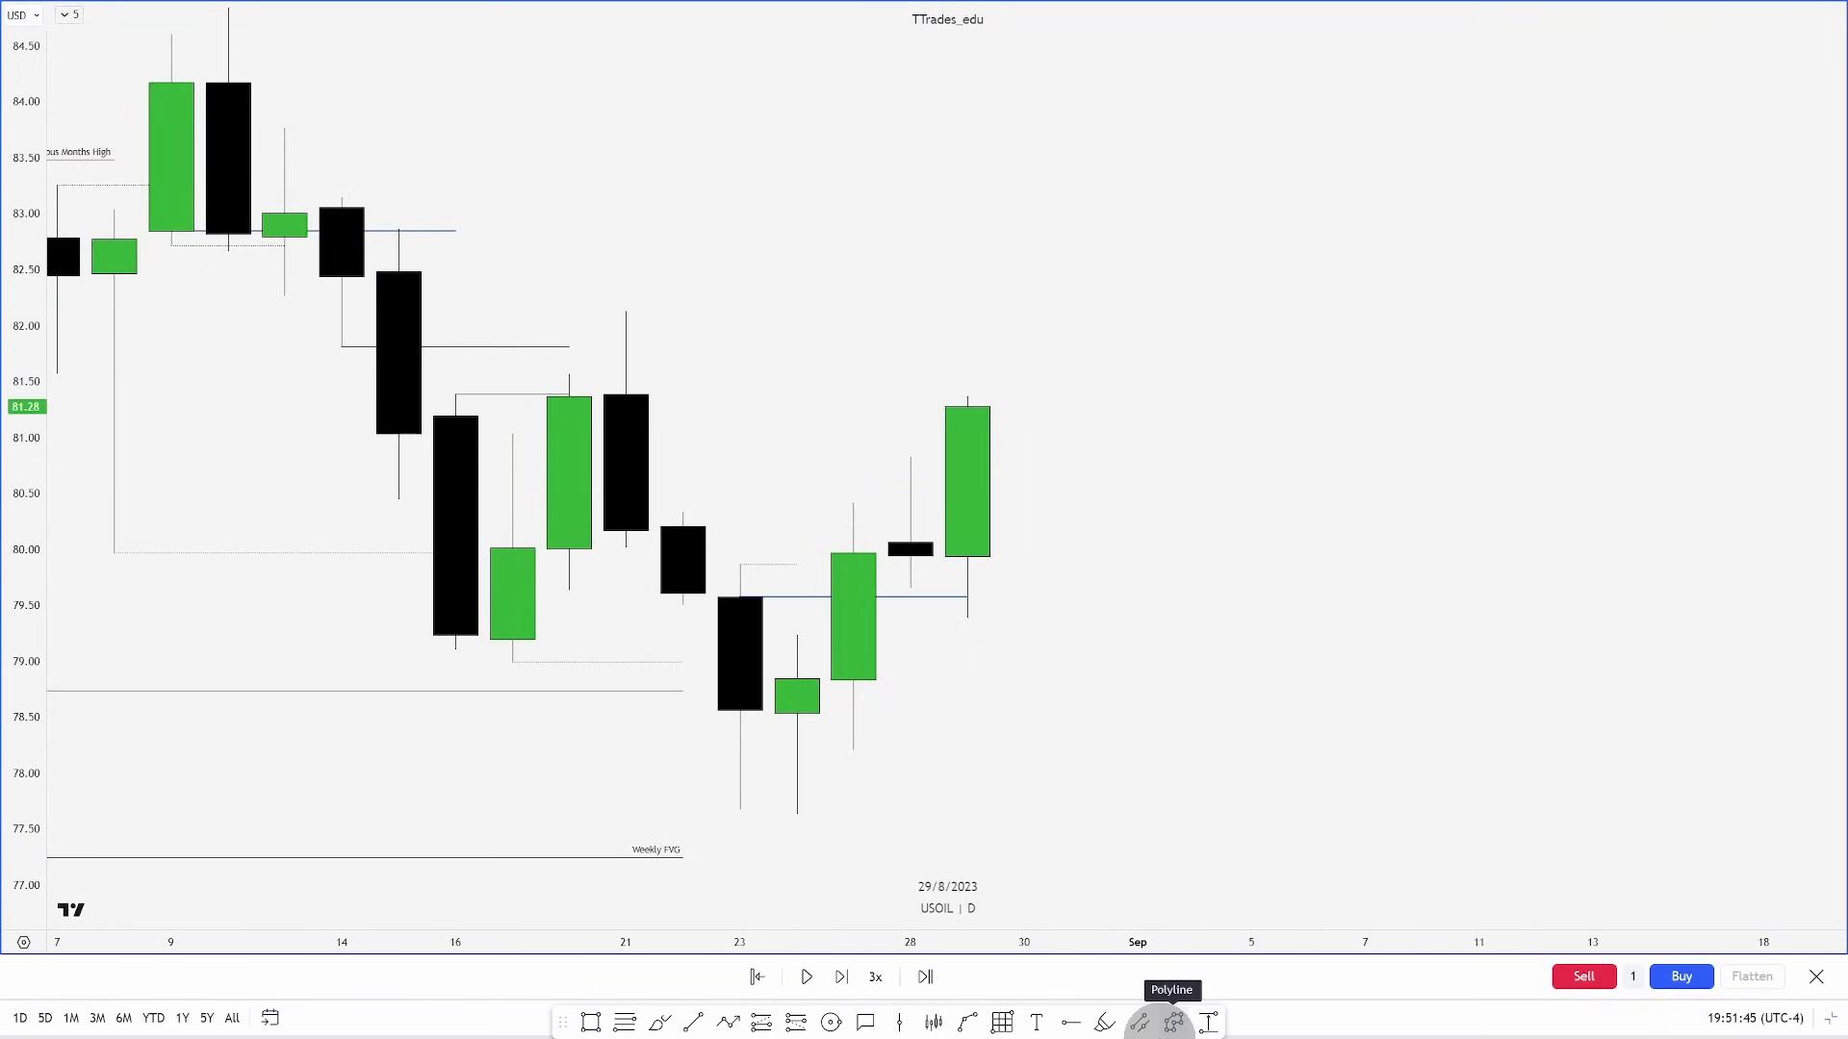
pyautogui.click(956, 607)
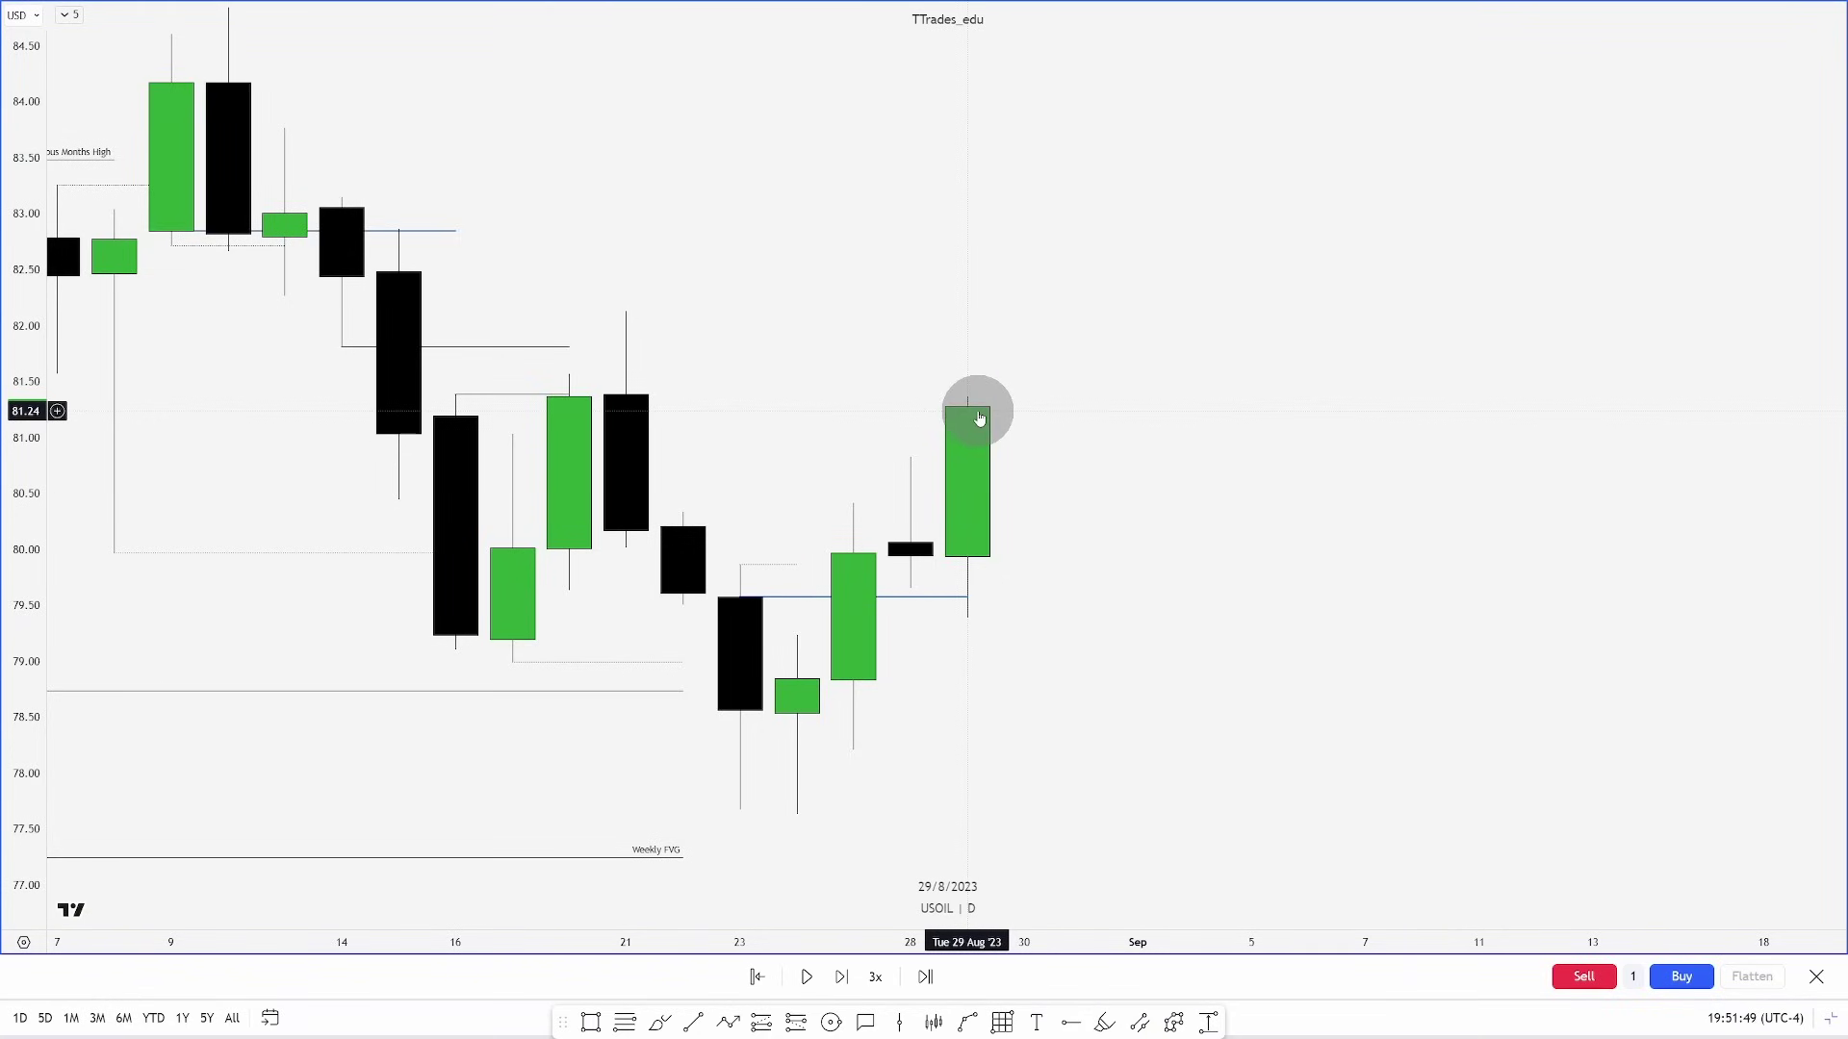
# Mark the 21 August and 10 August candle highs with horizontal trend lines ending at 30 August
pyautogui.moveTo(1066, 463); pyautogui.dragTo(1132, 547)
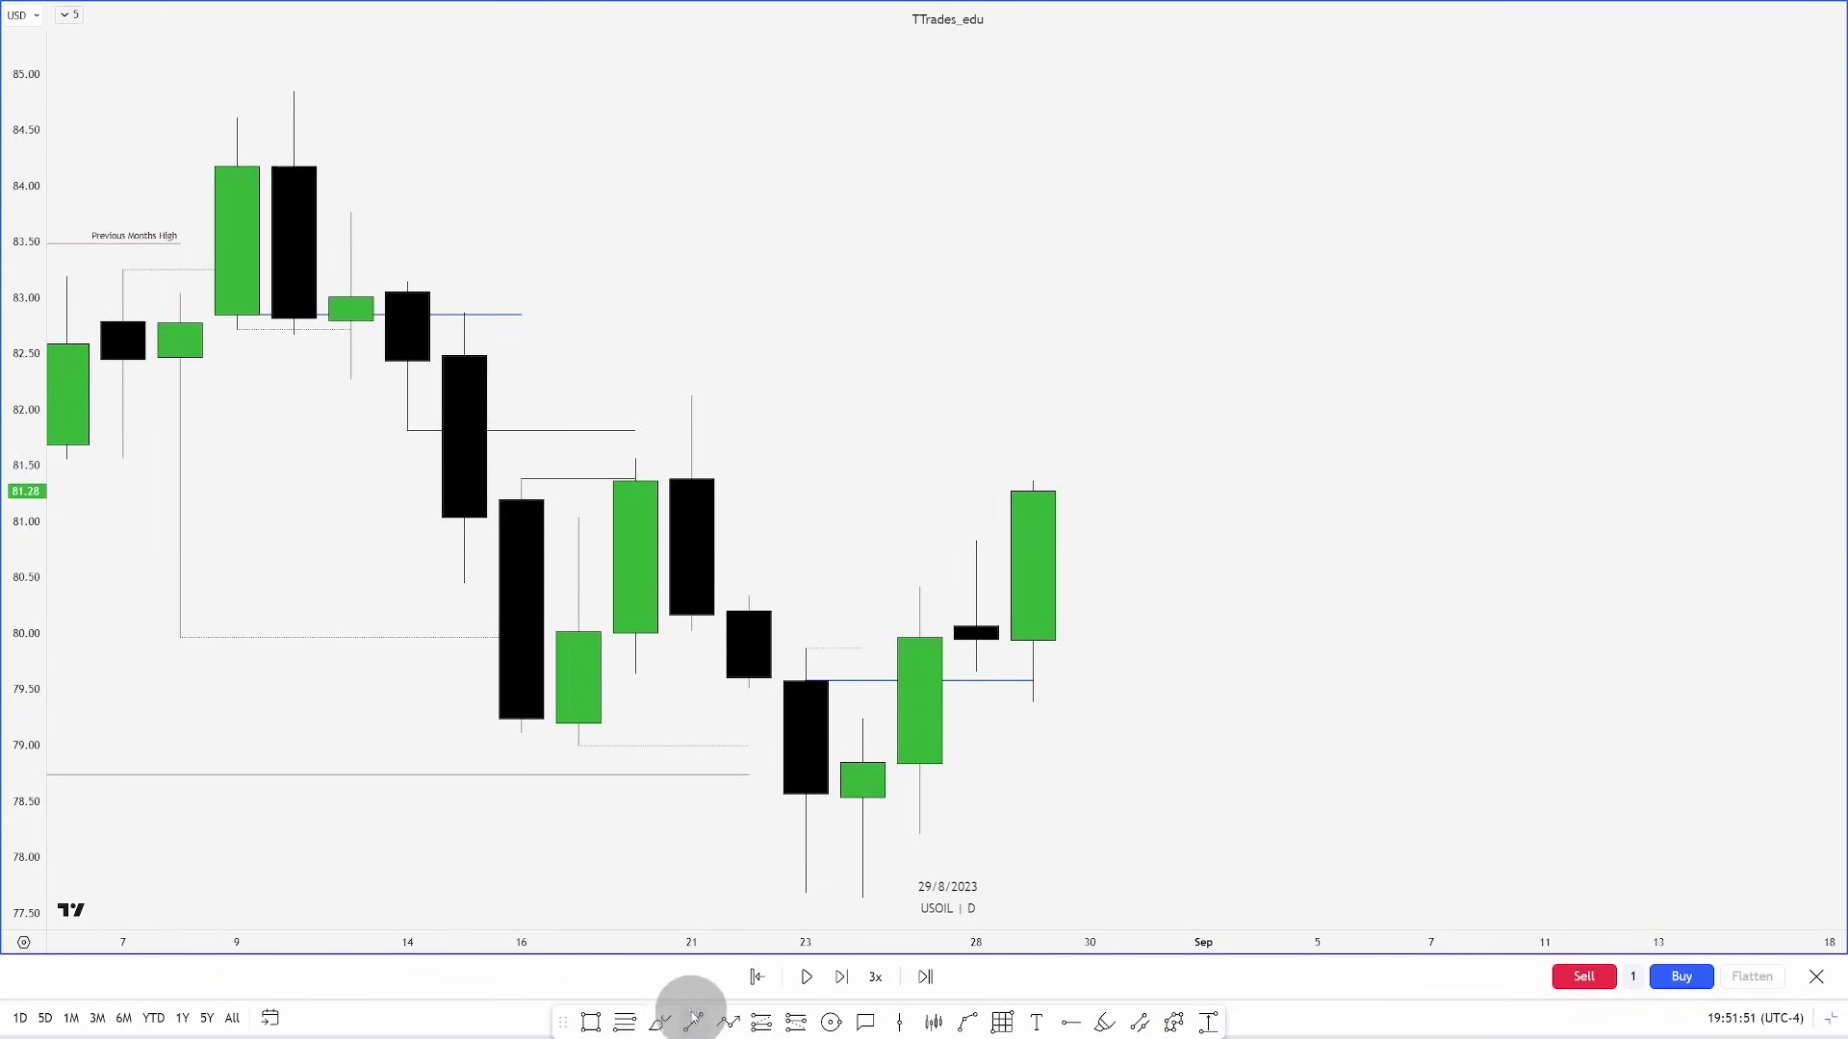
pyautogui.click(693, 1022)
pyautogui.click(692, 397)
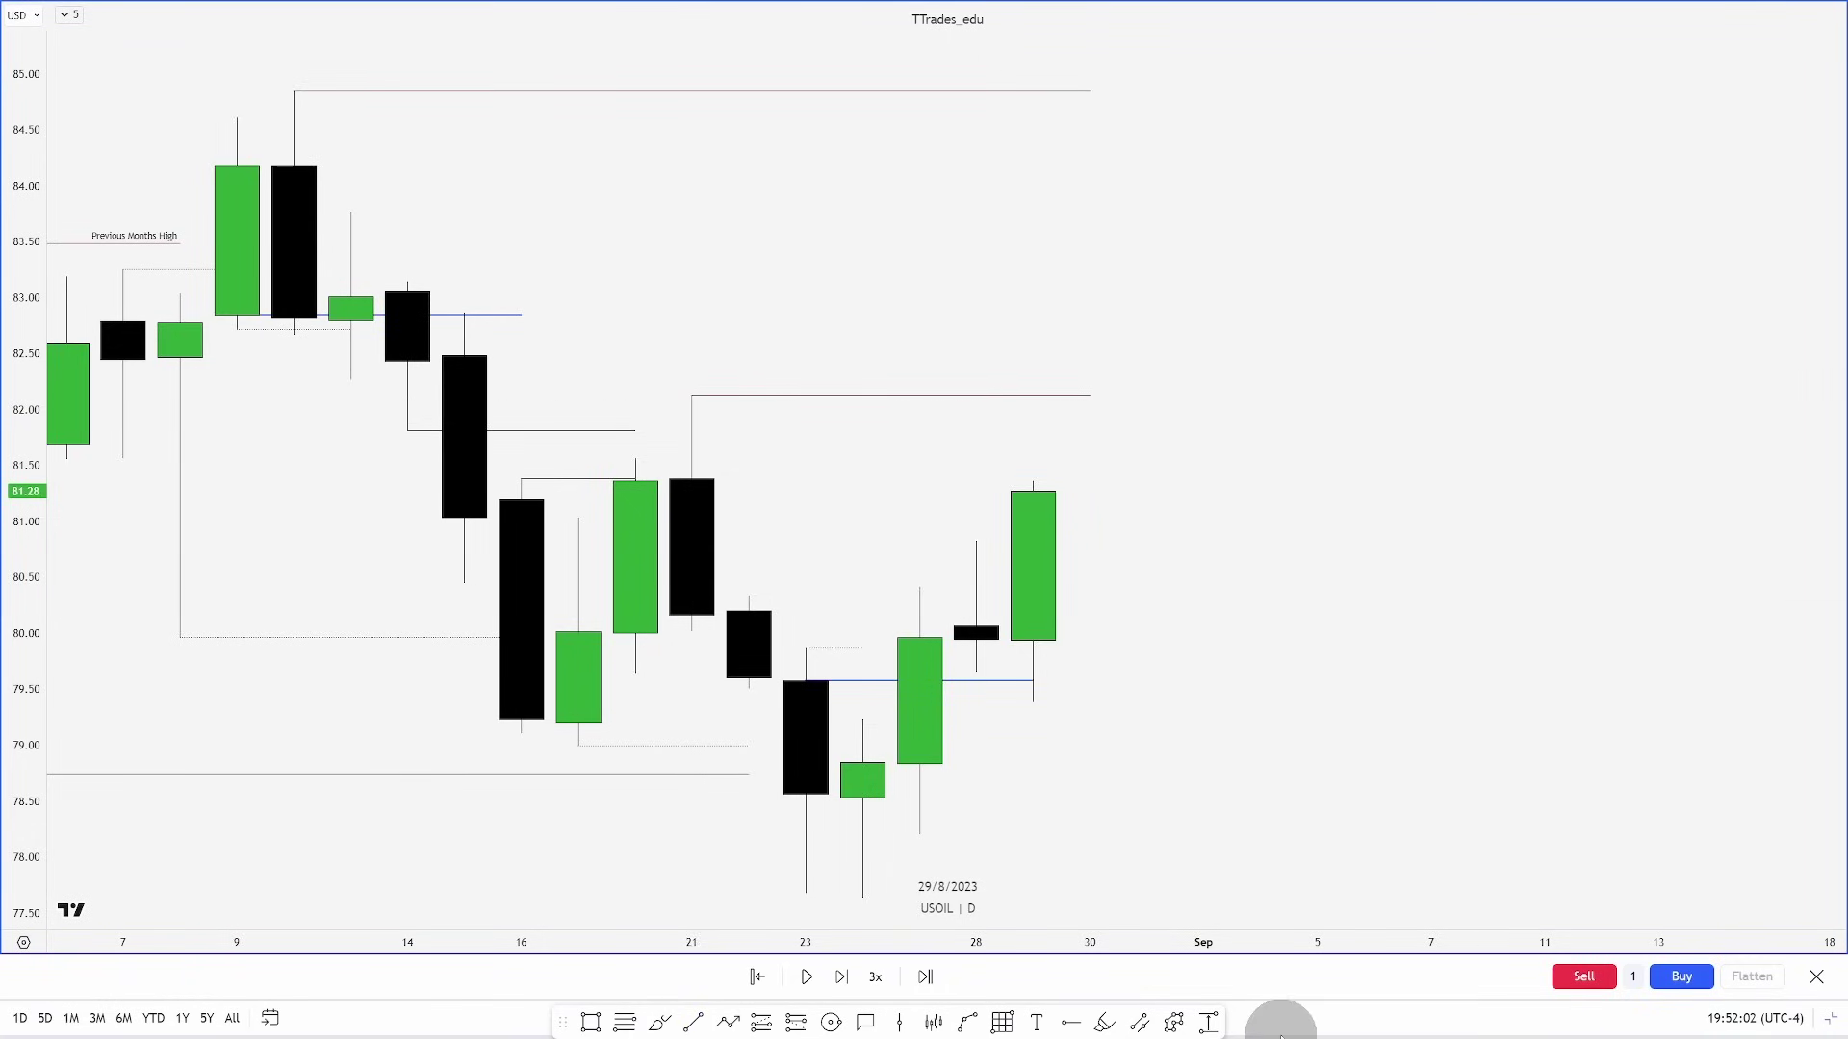
# Advance the USOIL daily replay three bars to 1 September 2023 and fit the whole August move in view
pyautogui.hotkey('shift', 'Right')
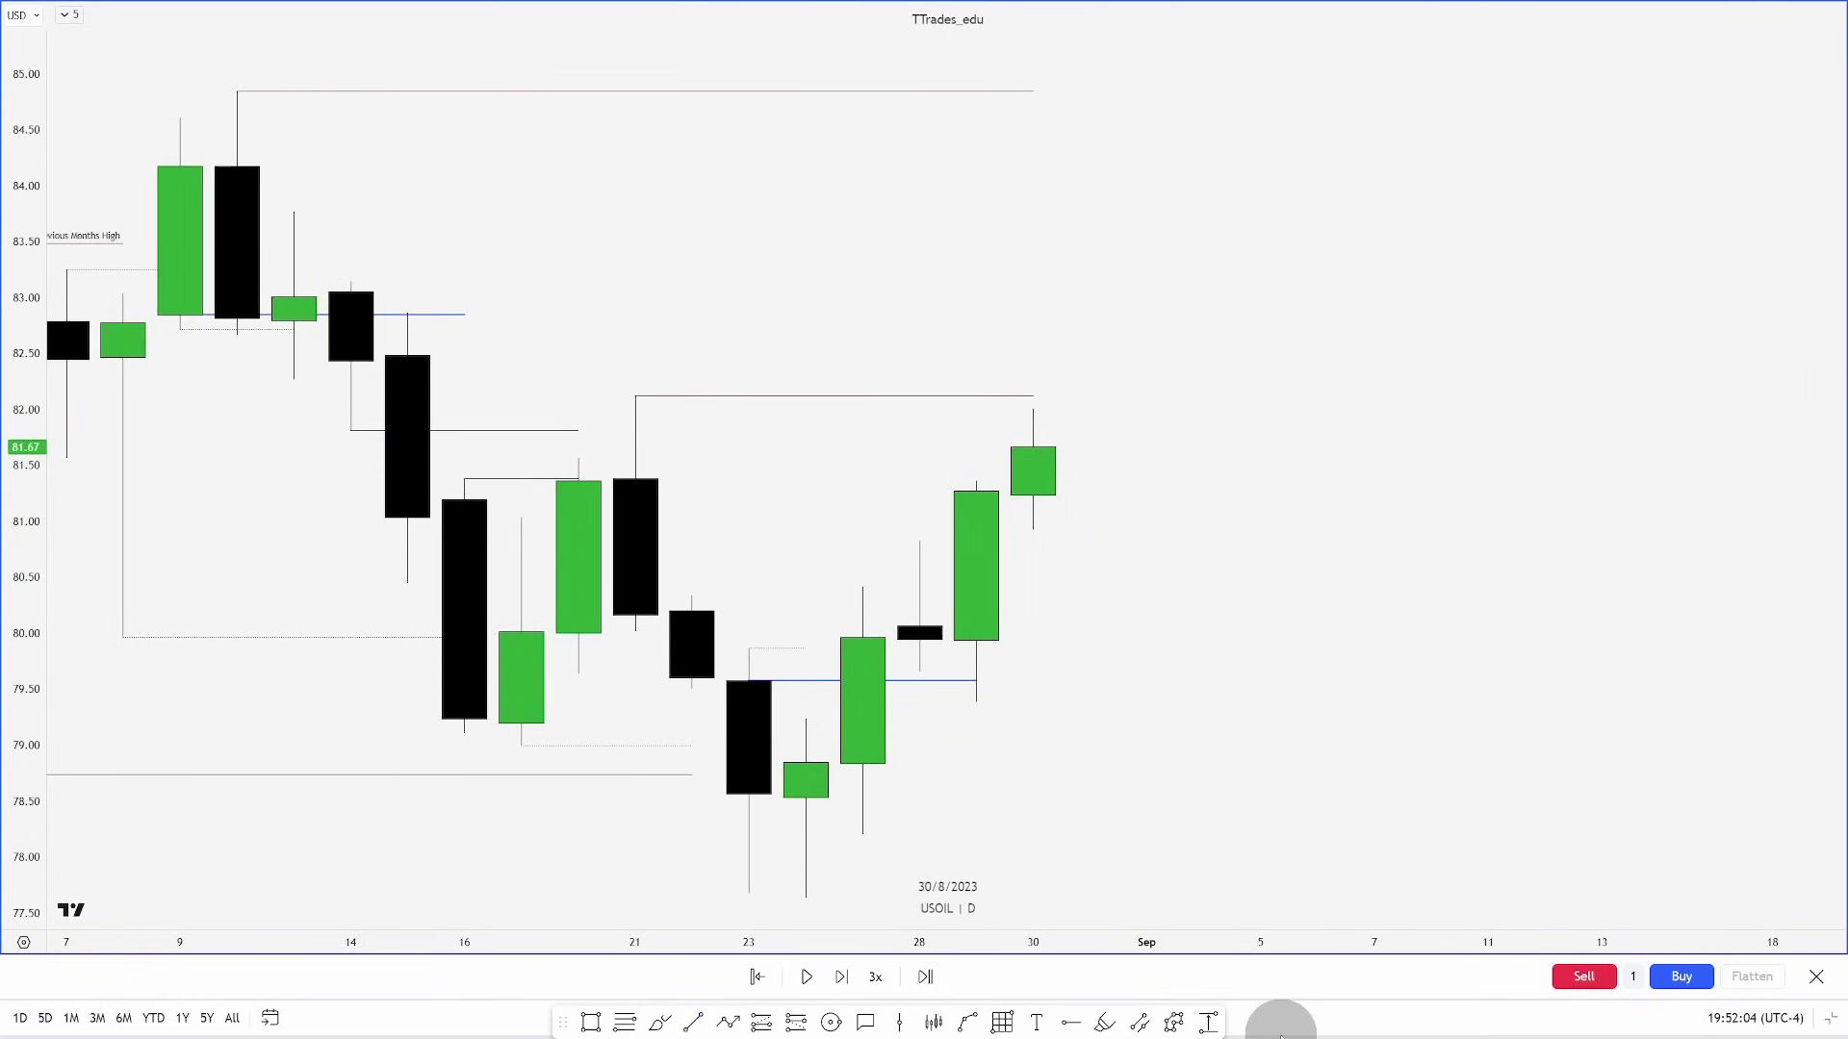
pyautogui.hotkey('shift', 'Right')
pyautogui.hotkey('shift', 'Right')
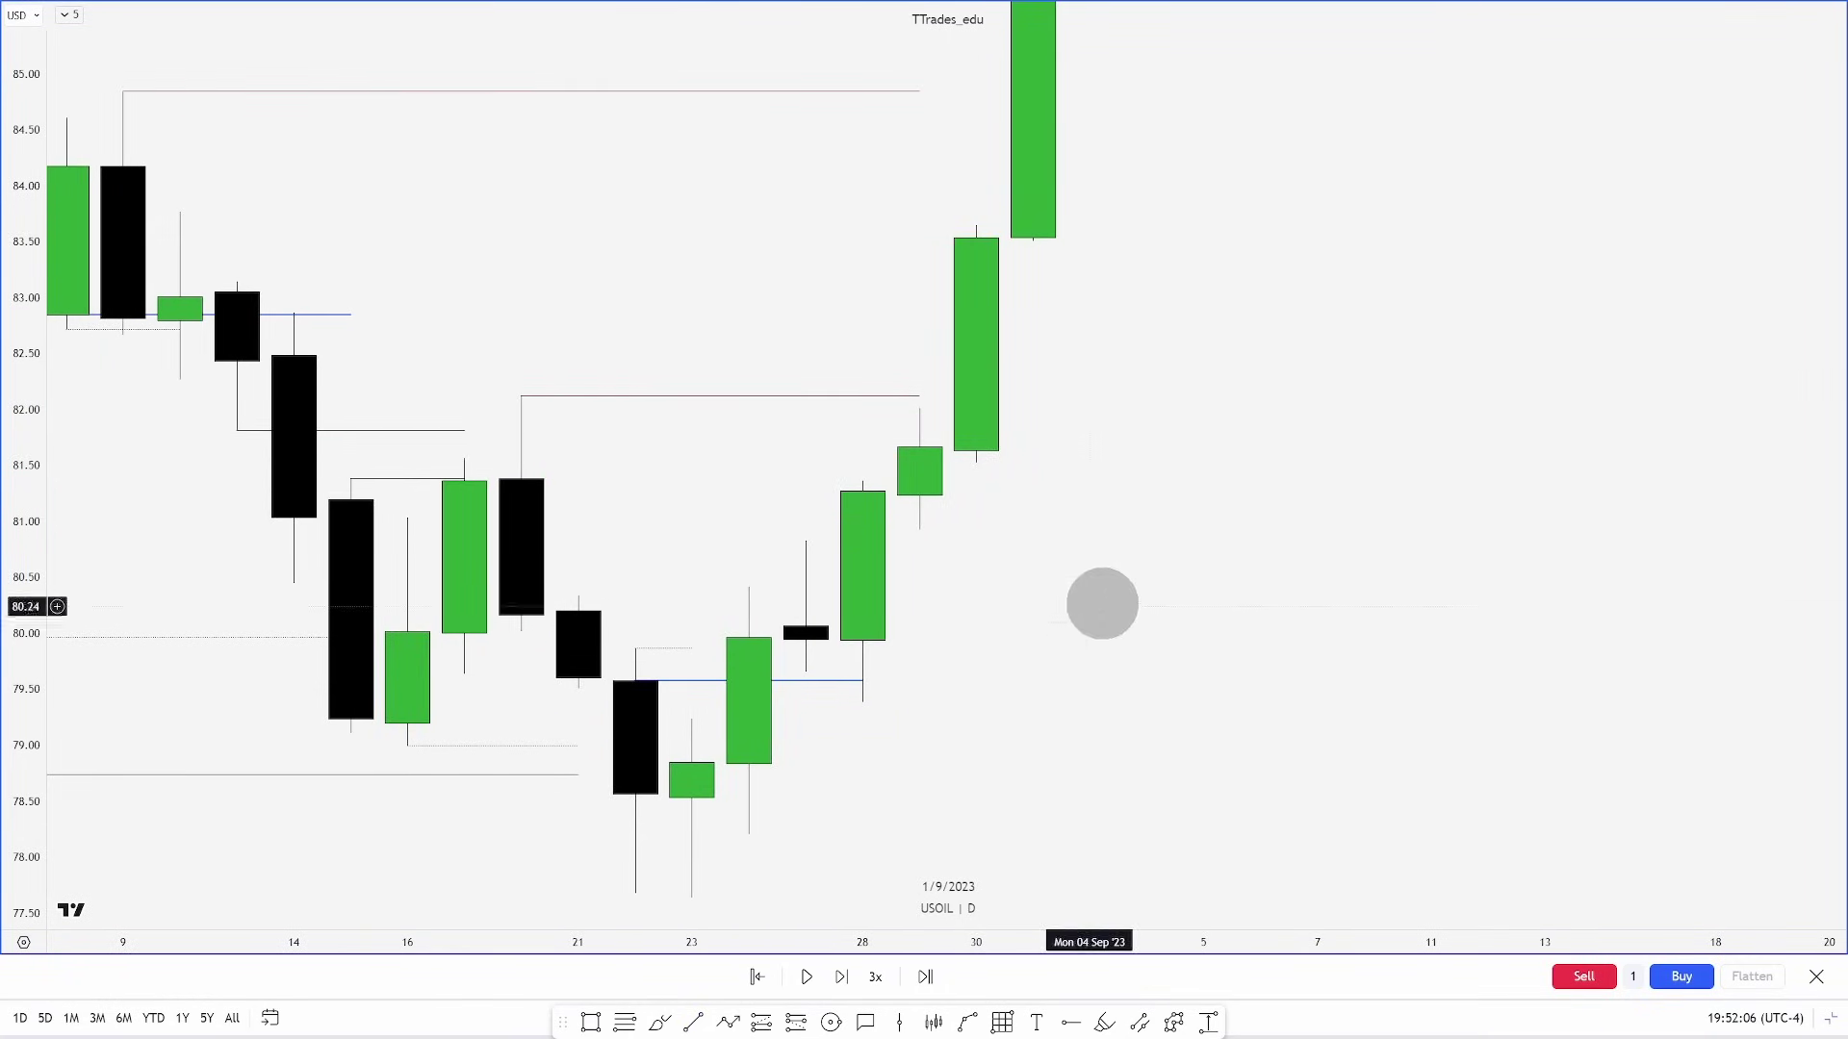
pyautogui.moveTo(1122, 581); pyautogui.dragTo(1230, 632)
pyautogui.scroll(-3, 1251, 583)
pyautogui.moveTo(1388, 513); pyautogui.dragTo(1308, 494)
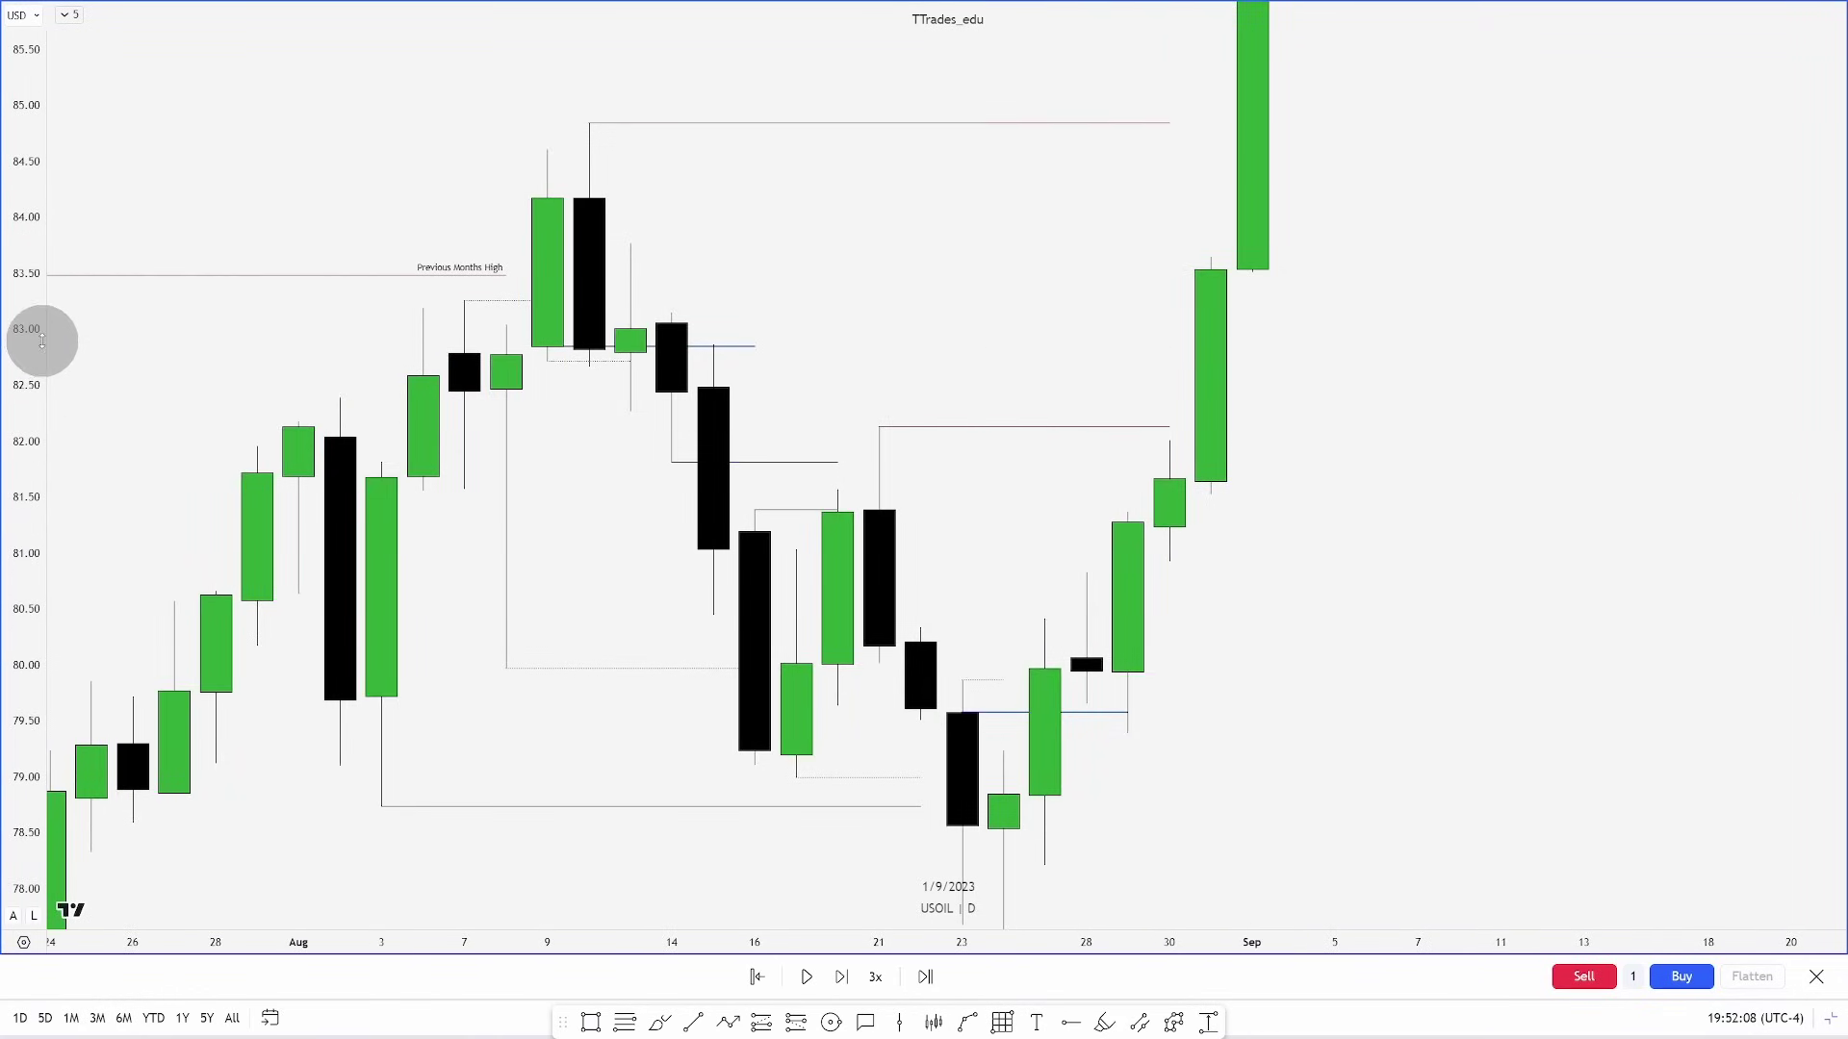
pyautogui.moveTo(41, 330); pyautogui.dragTo(33, 487)
pyautogui.moveTo(762, 276); pyautogui.dragTo(809, 272)
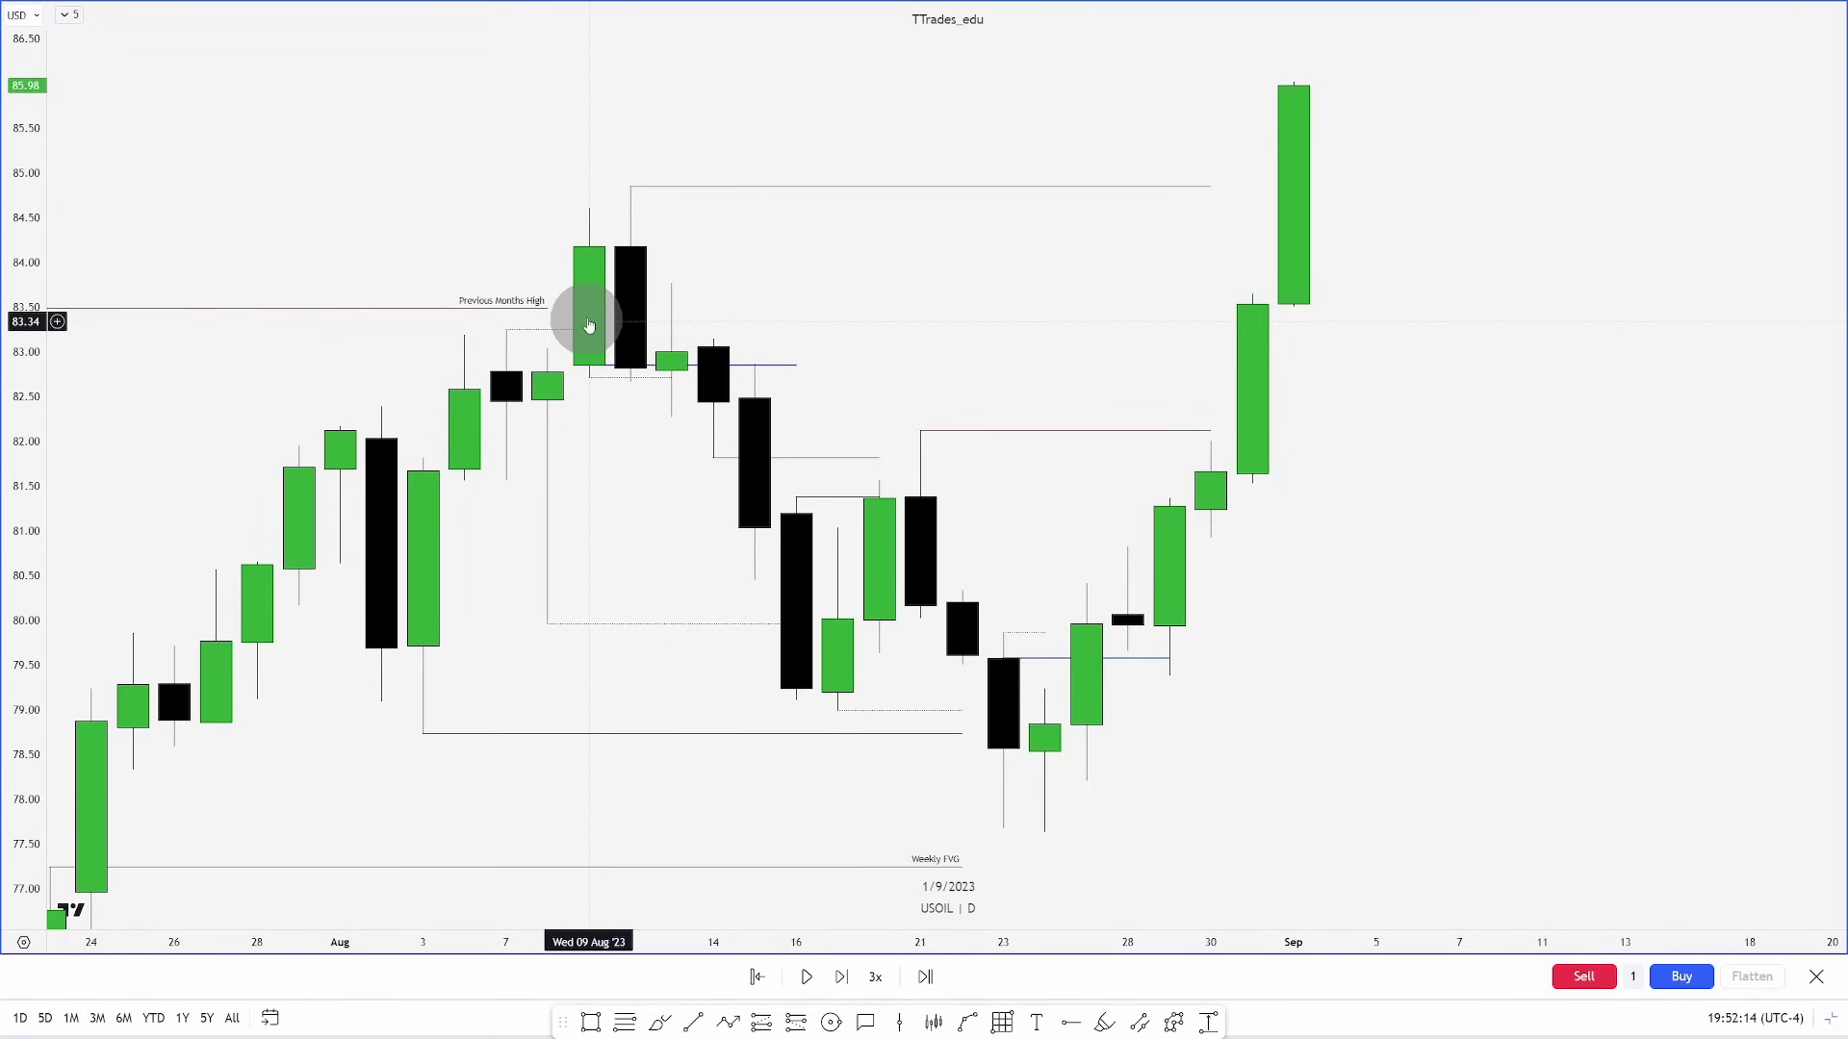
pyautogui.click(643, 384)
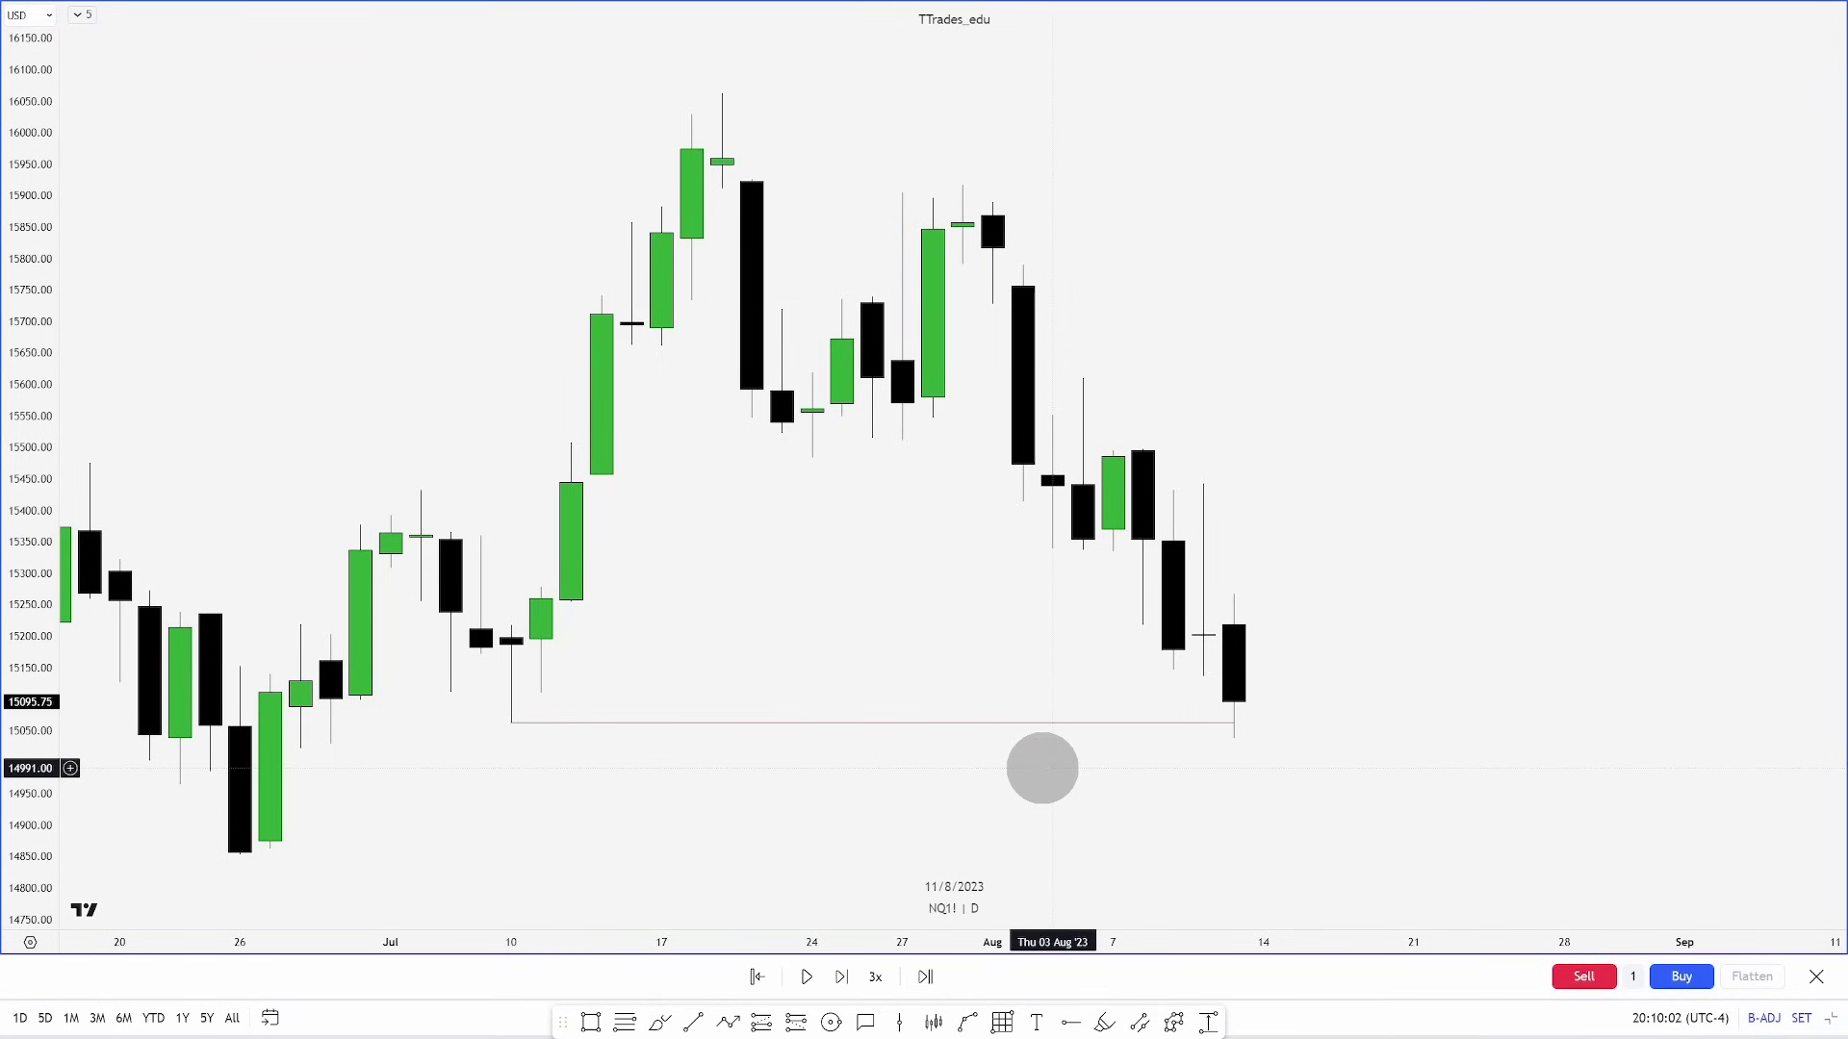
# Switch the NQ1! chart from the daily to the 5-minute interval
pyautogui.press('5')
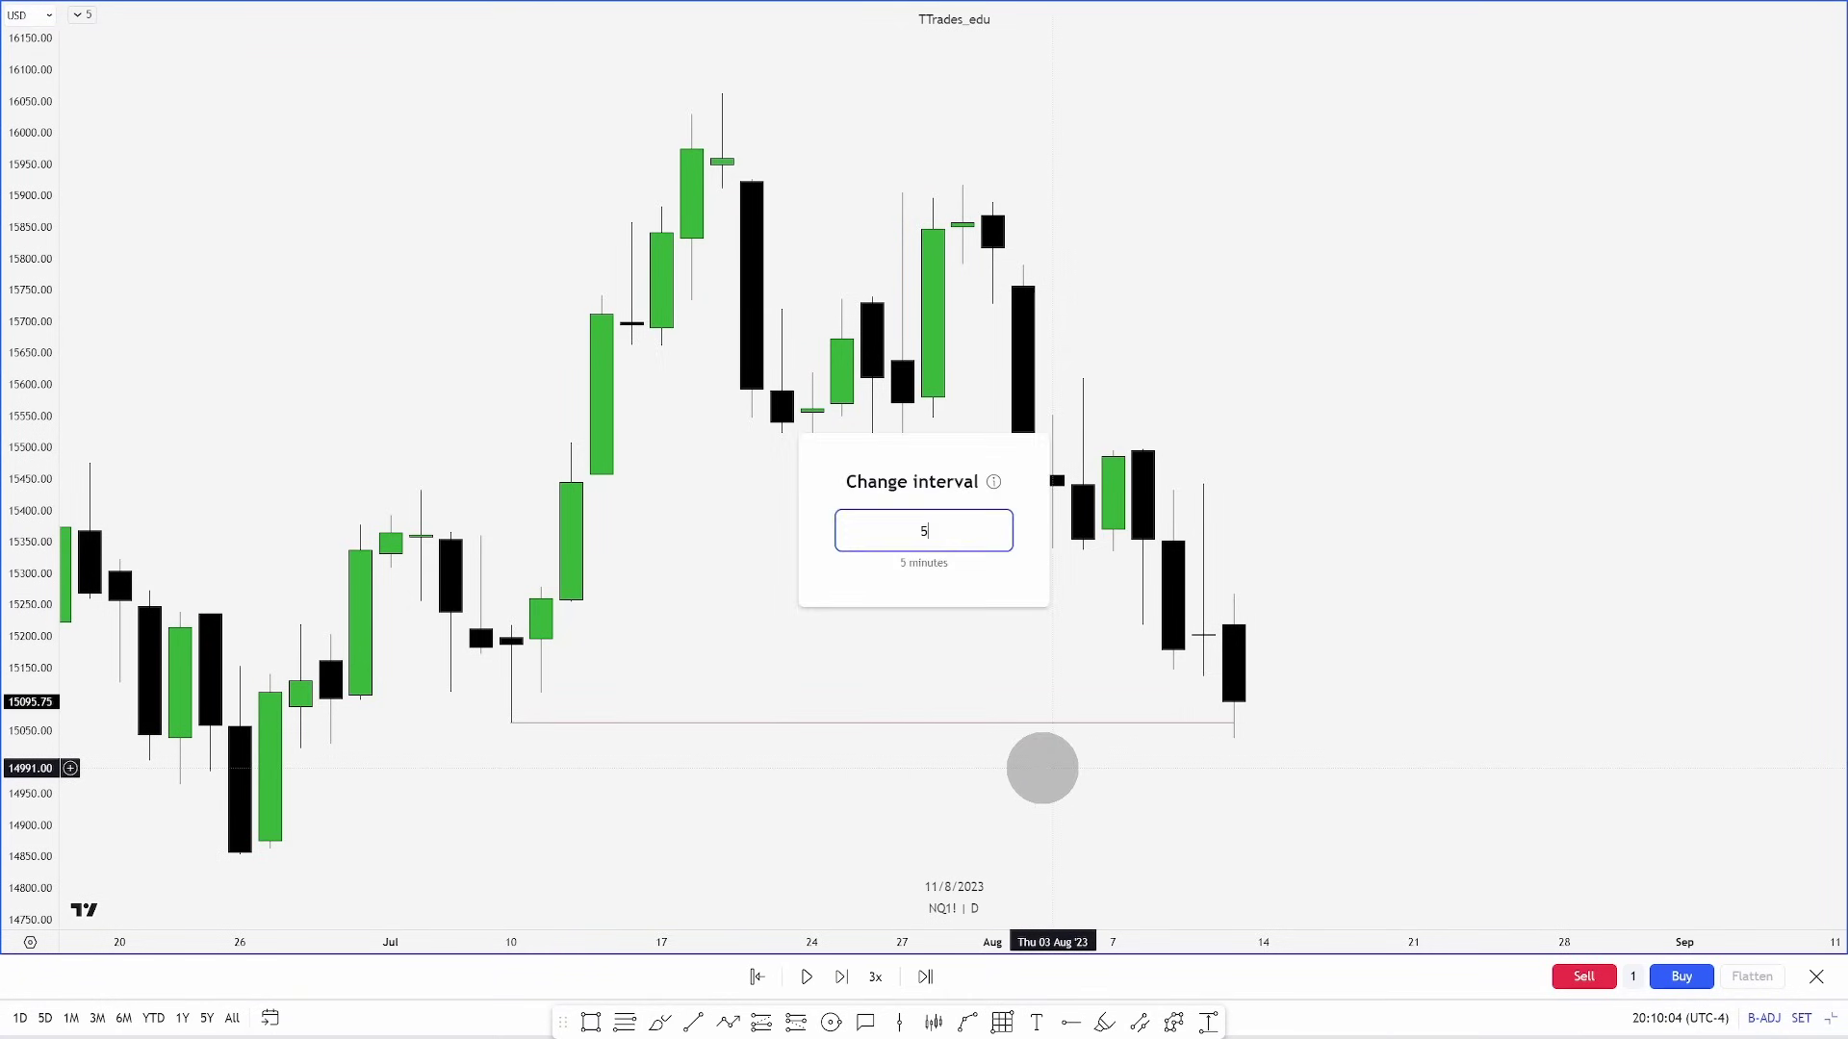
pyautogui.press('Return')
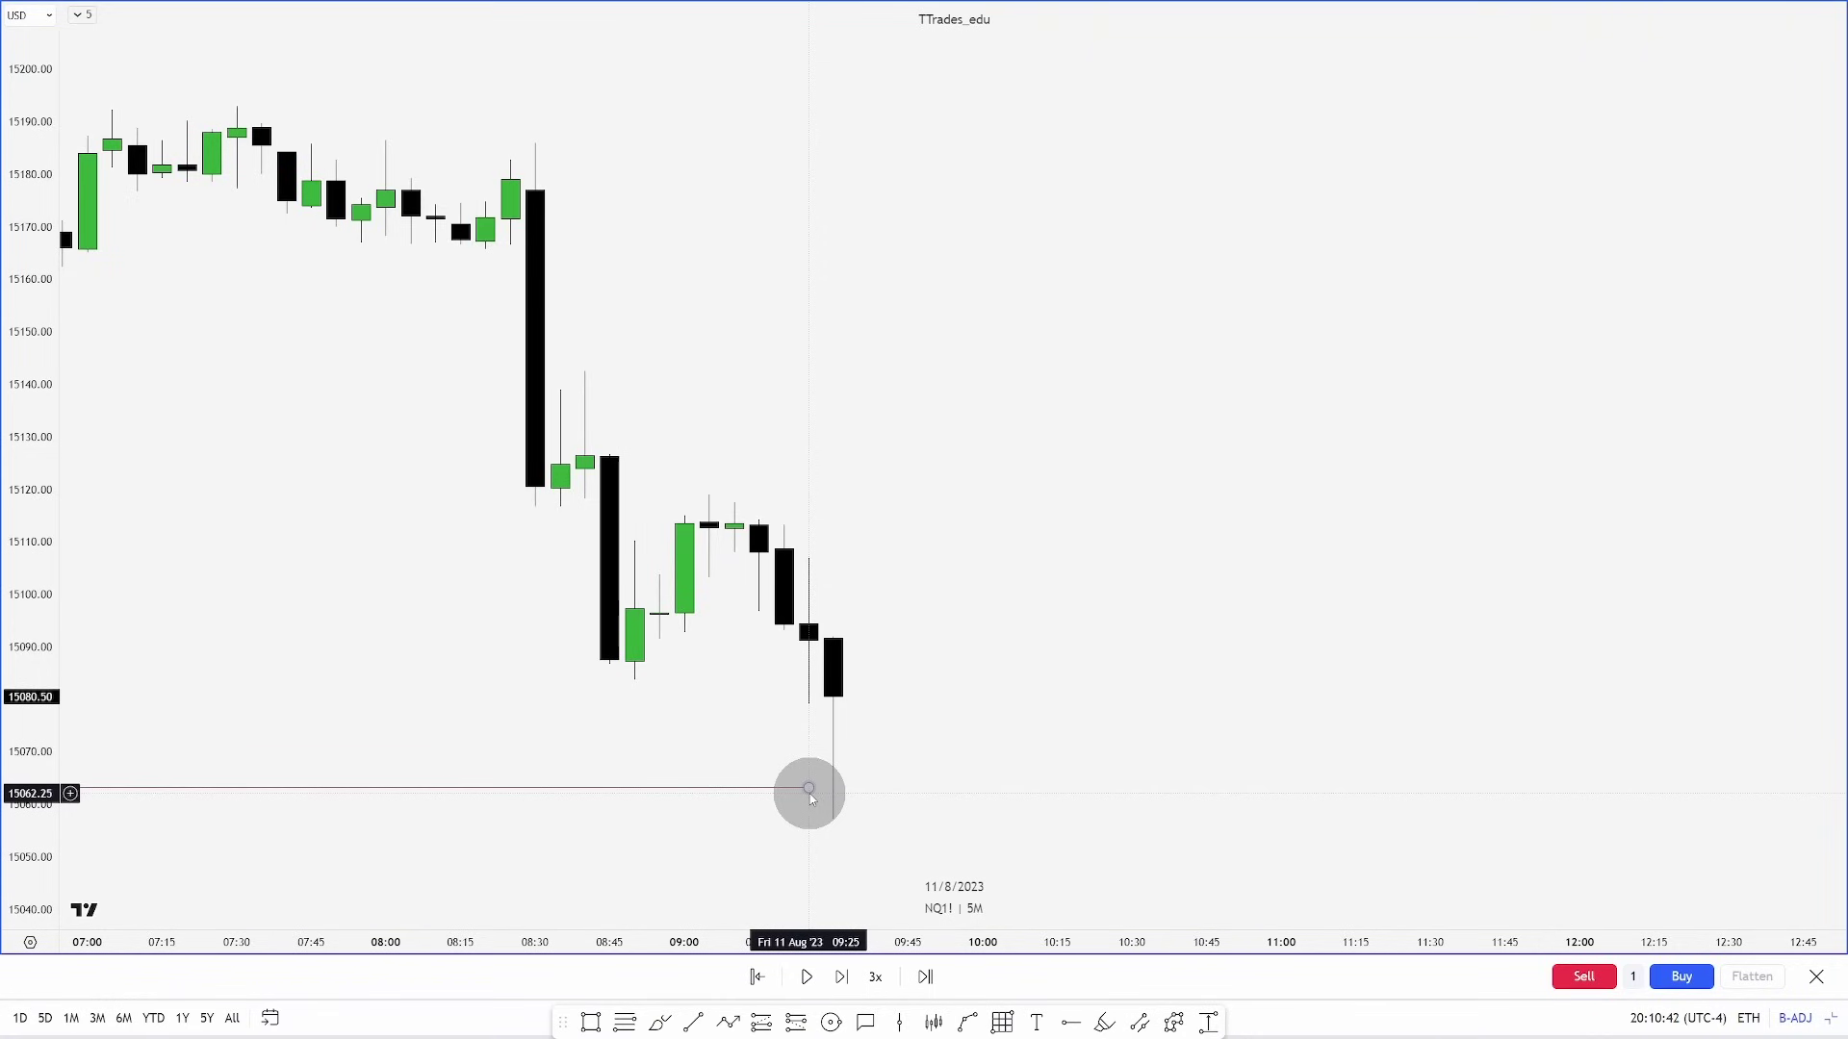
pyautogui.moveTo(809, 791); pyautogui.dragTo(832, 791)
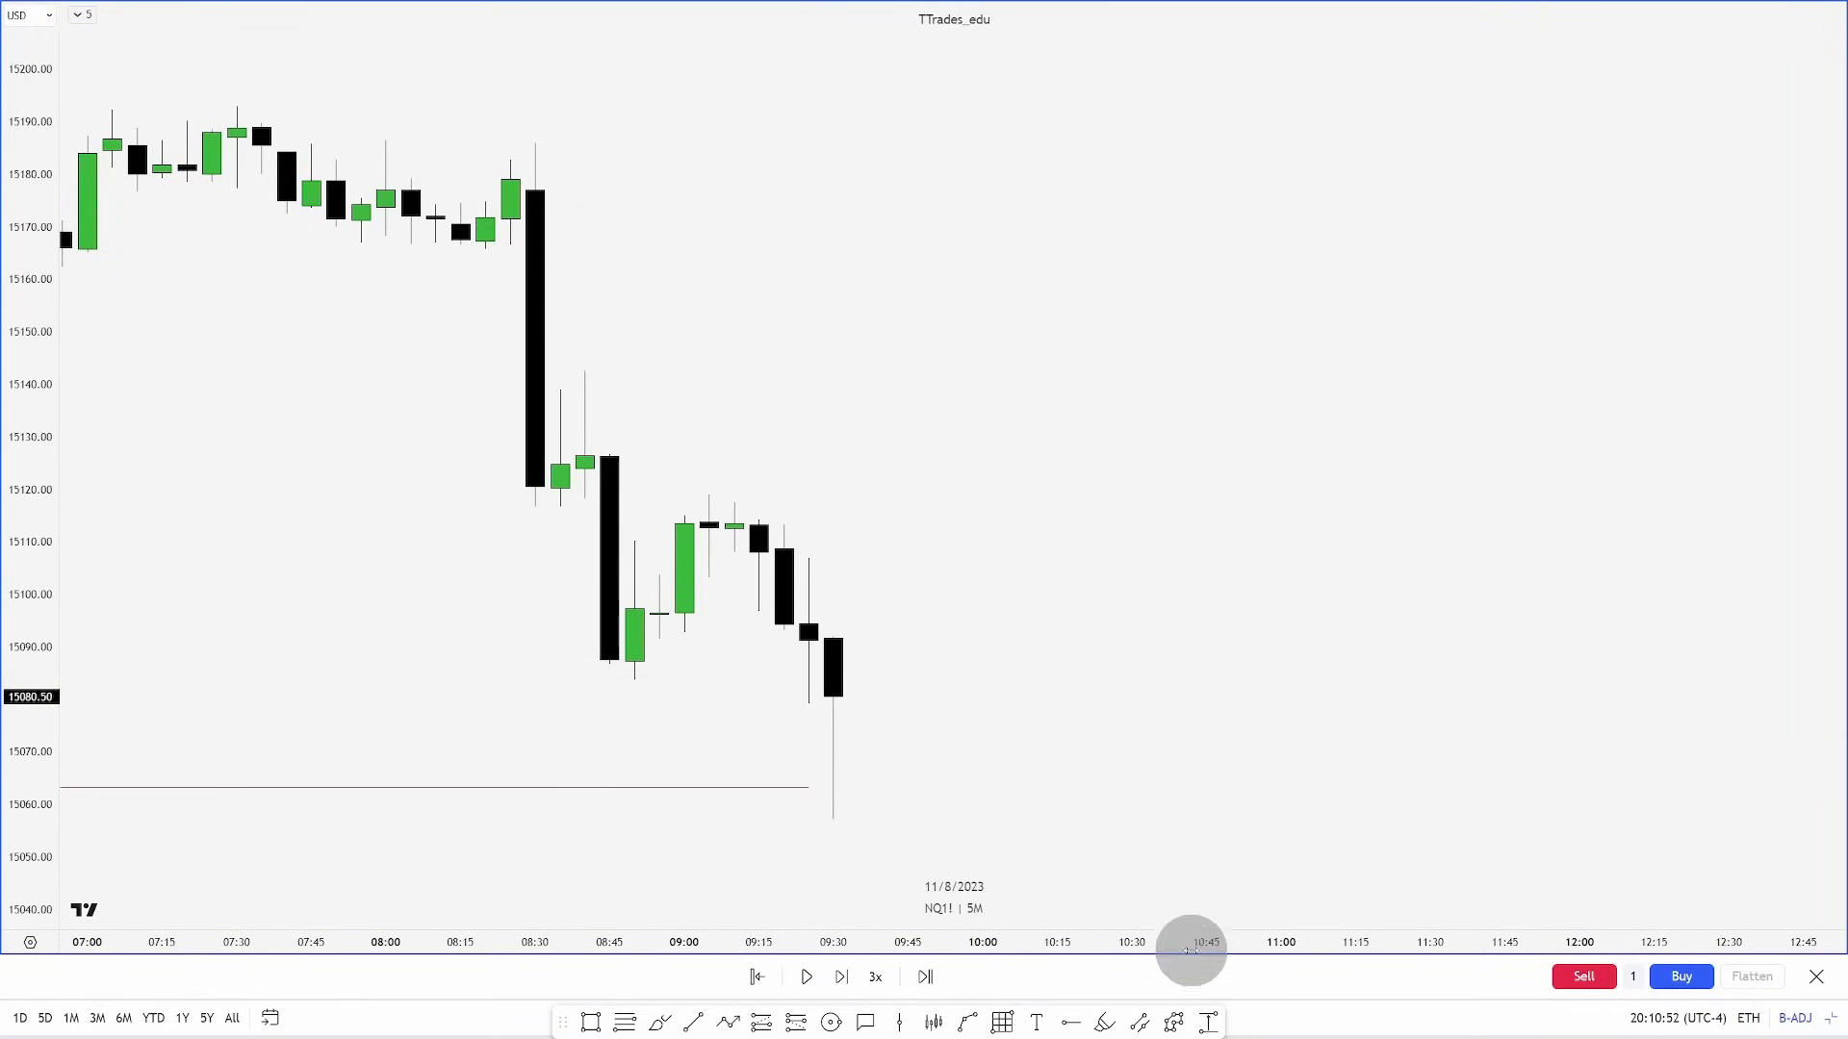
# Advance the NQ1! 5-minute replay three bars to the 09:45 candle
pyautogui.hotkey('shift', 'Right')
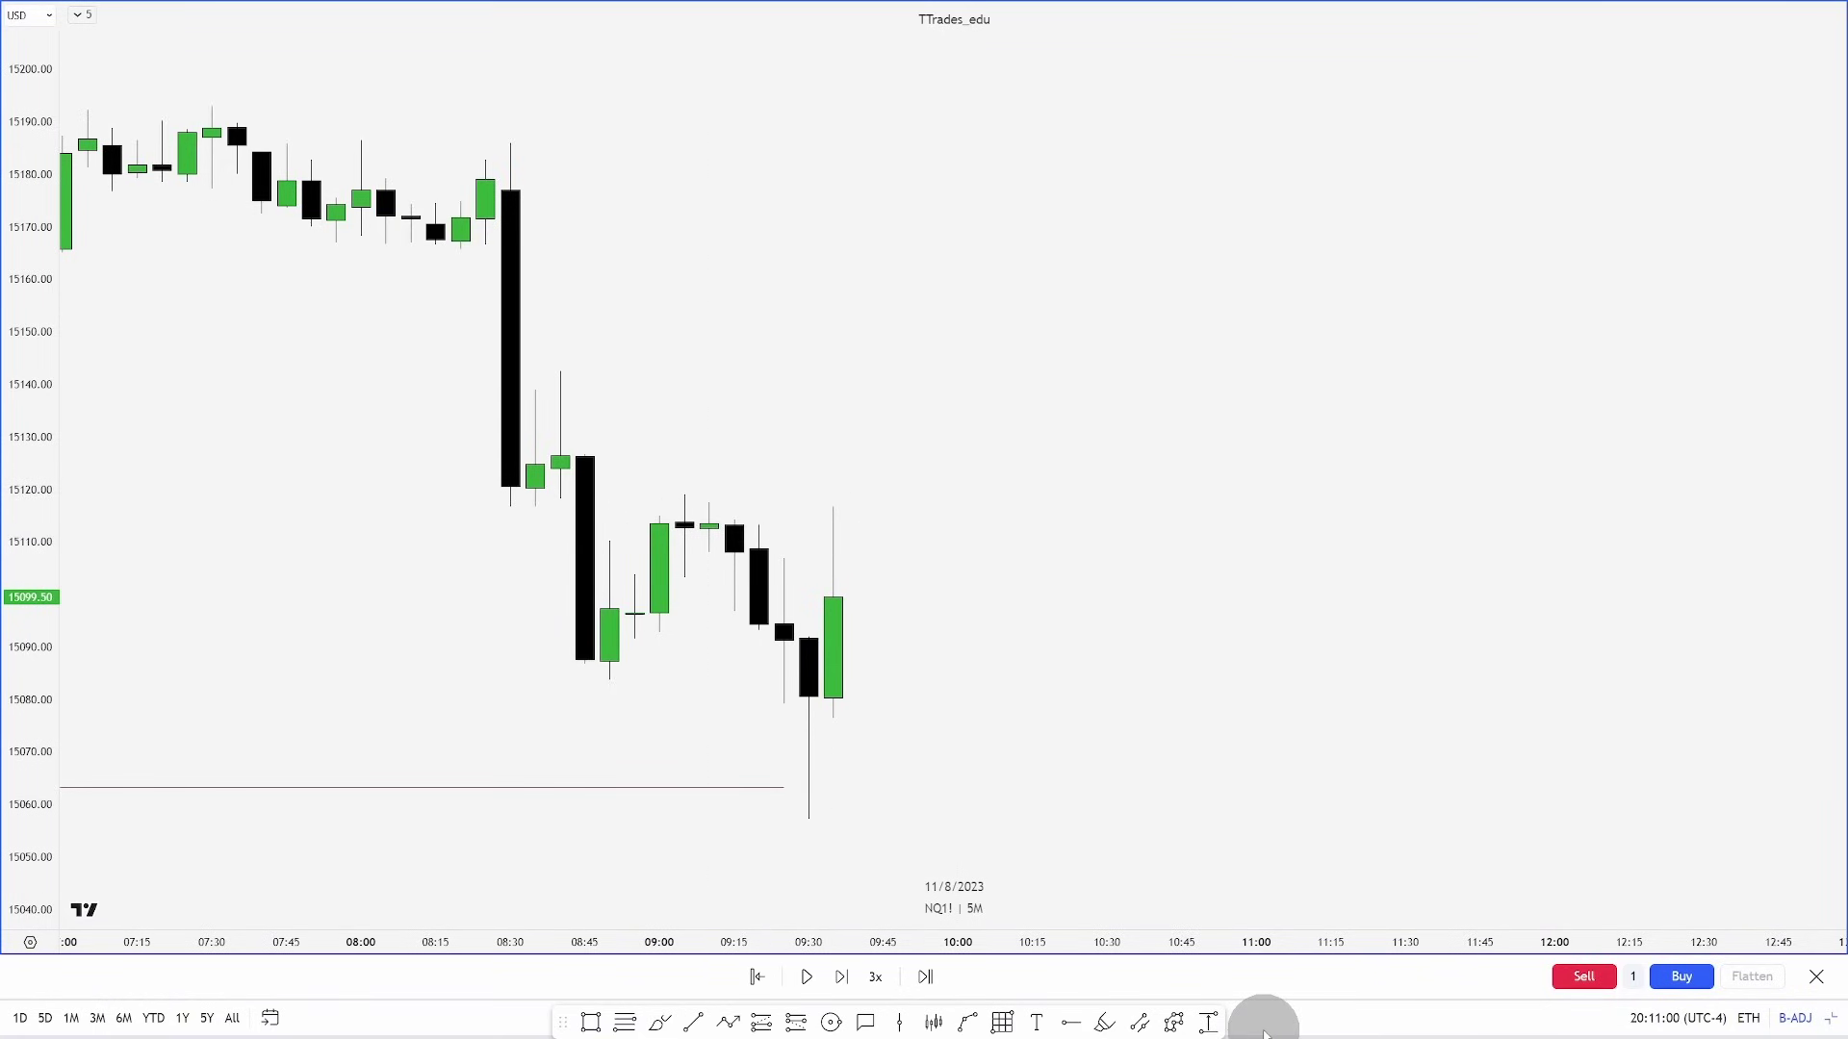
pyautogui.hotkey('shift', 'Right')
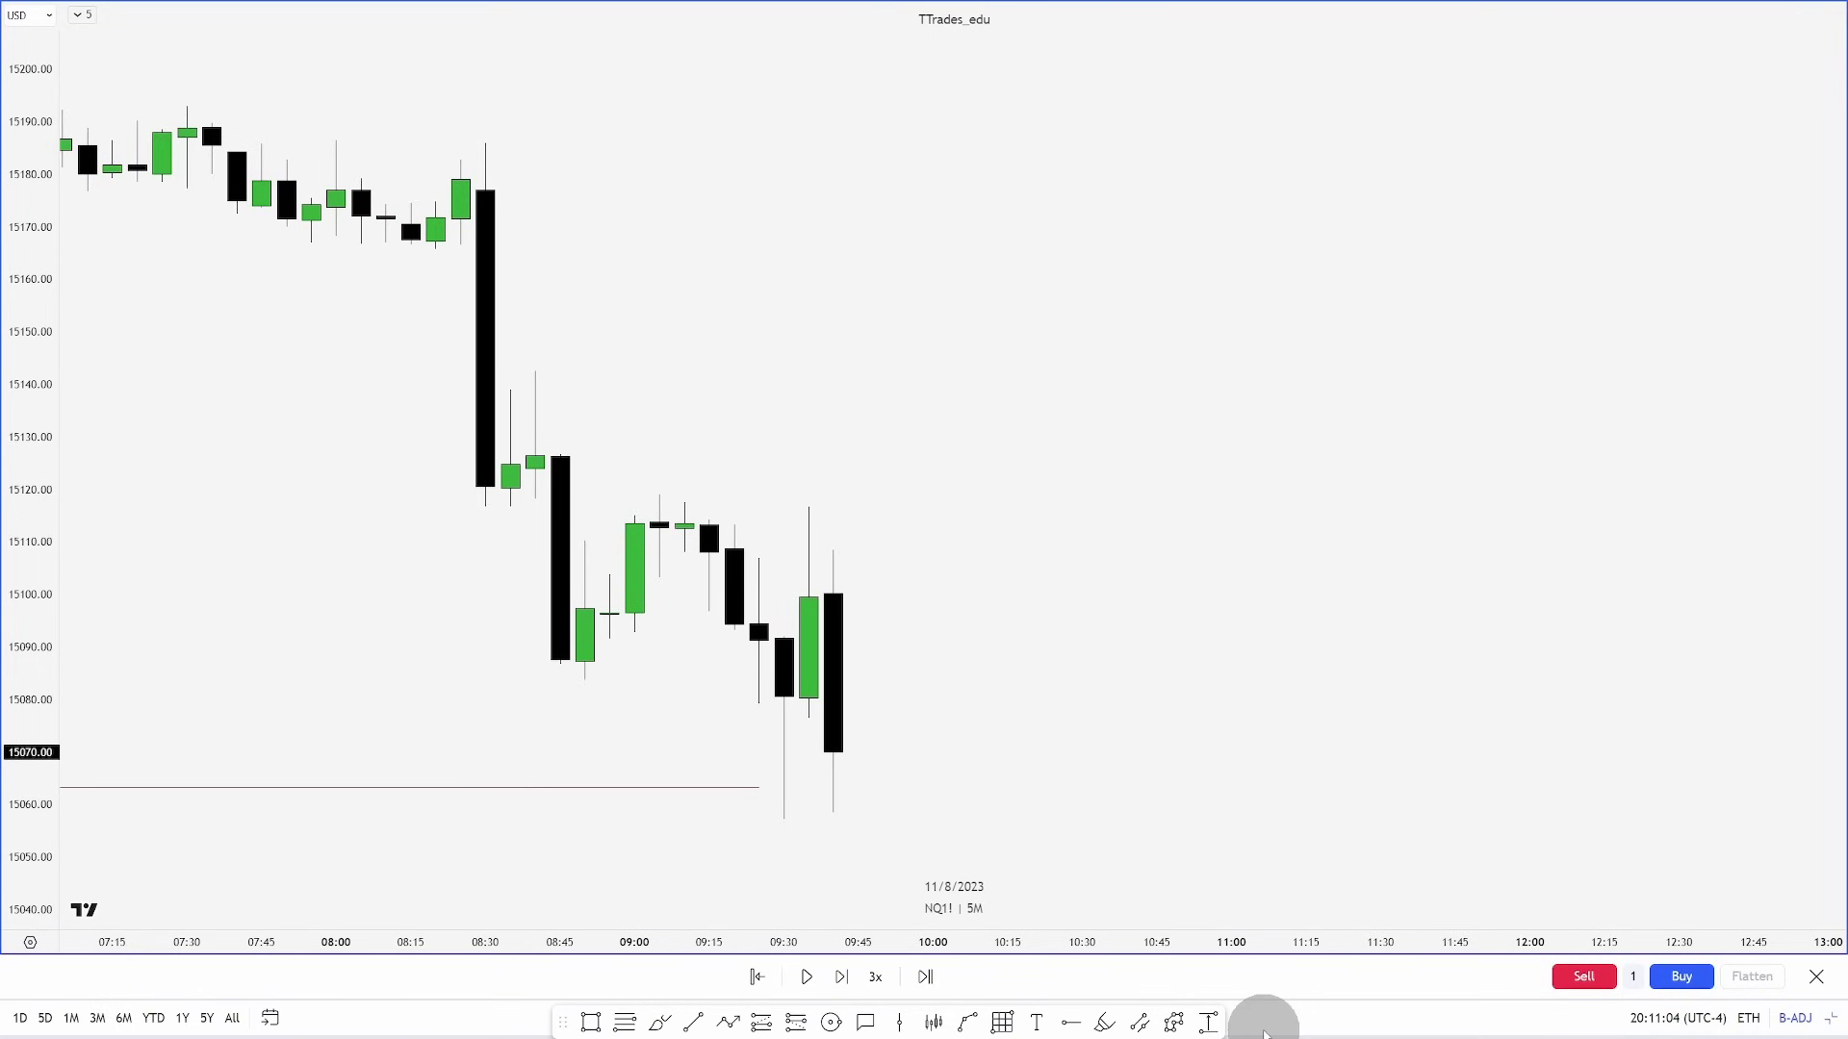
pyautogui.hotkey('shift', 'Right')
pyautogui.hotkey('shift', 'Right')
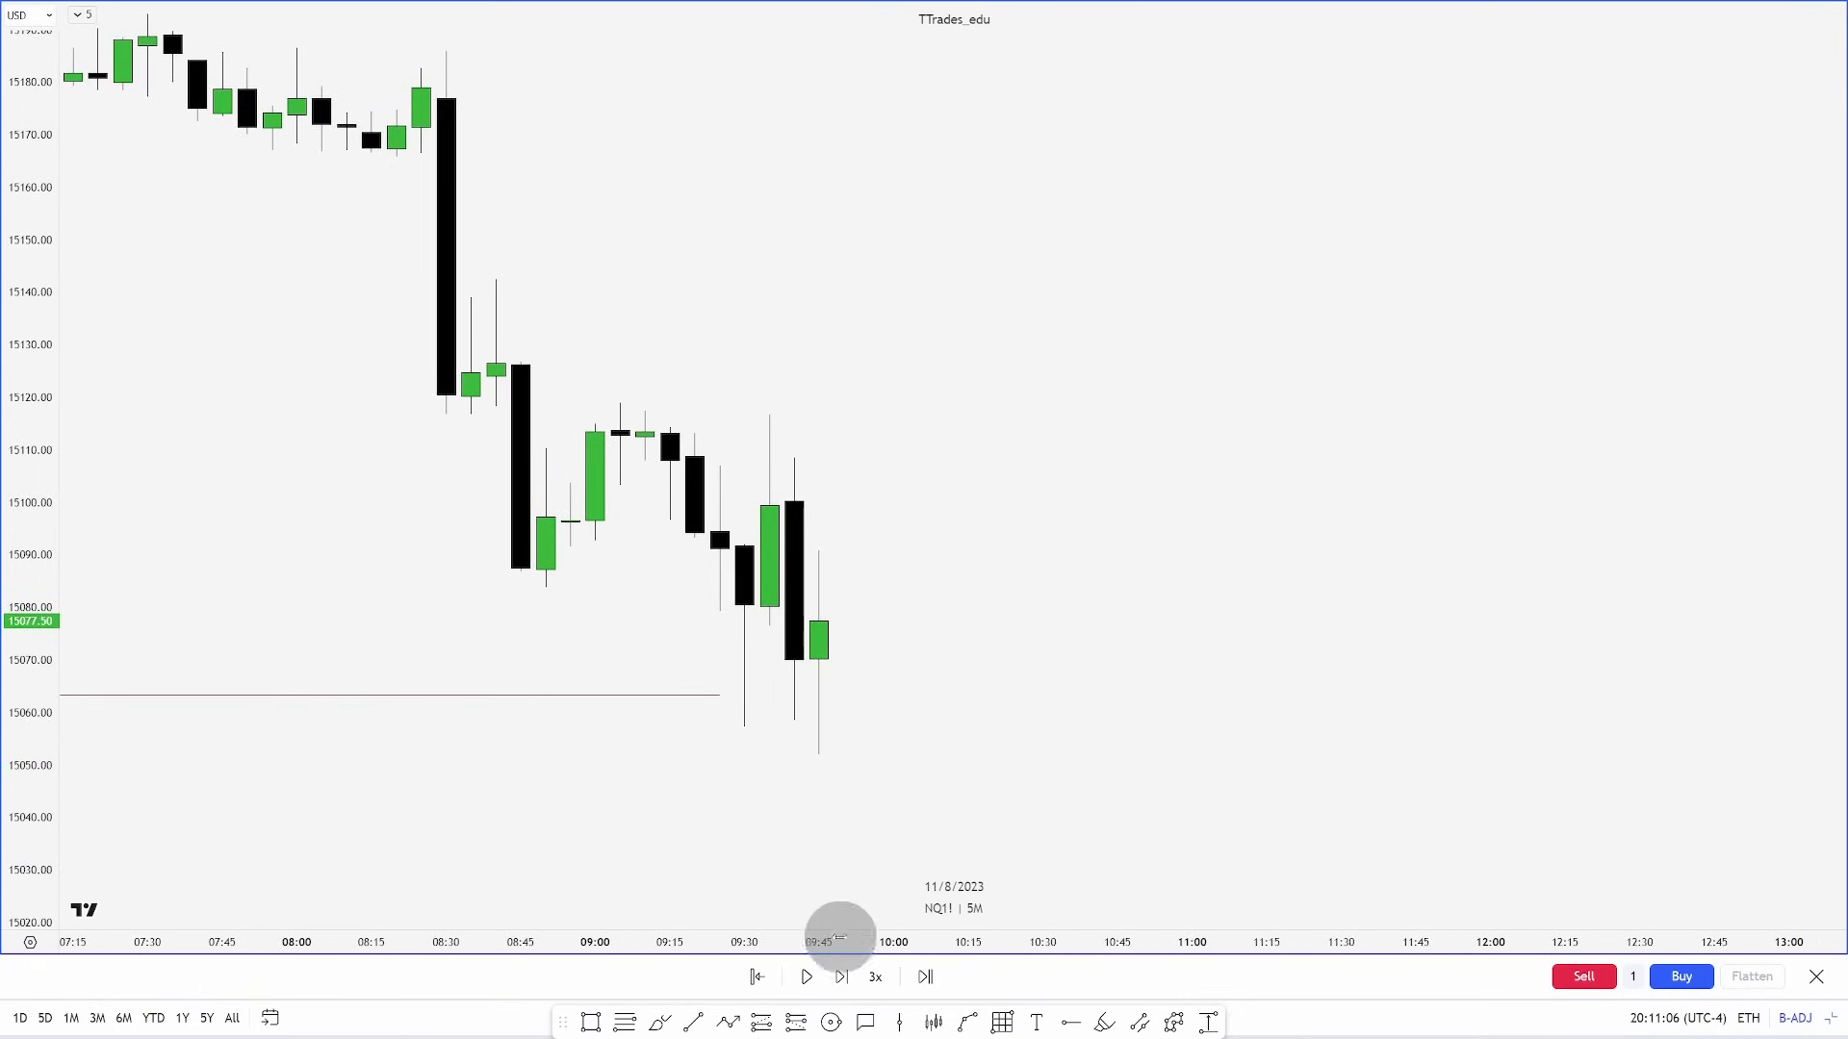
# Draw horizontal trend lines from the 09:30 candle's low to 09:45 and from the 09:40 candle's high to 10:00
pyautogui.scroll(2, 750, 739)
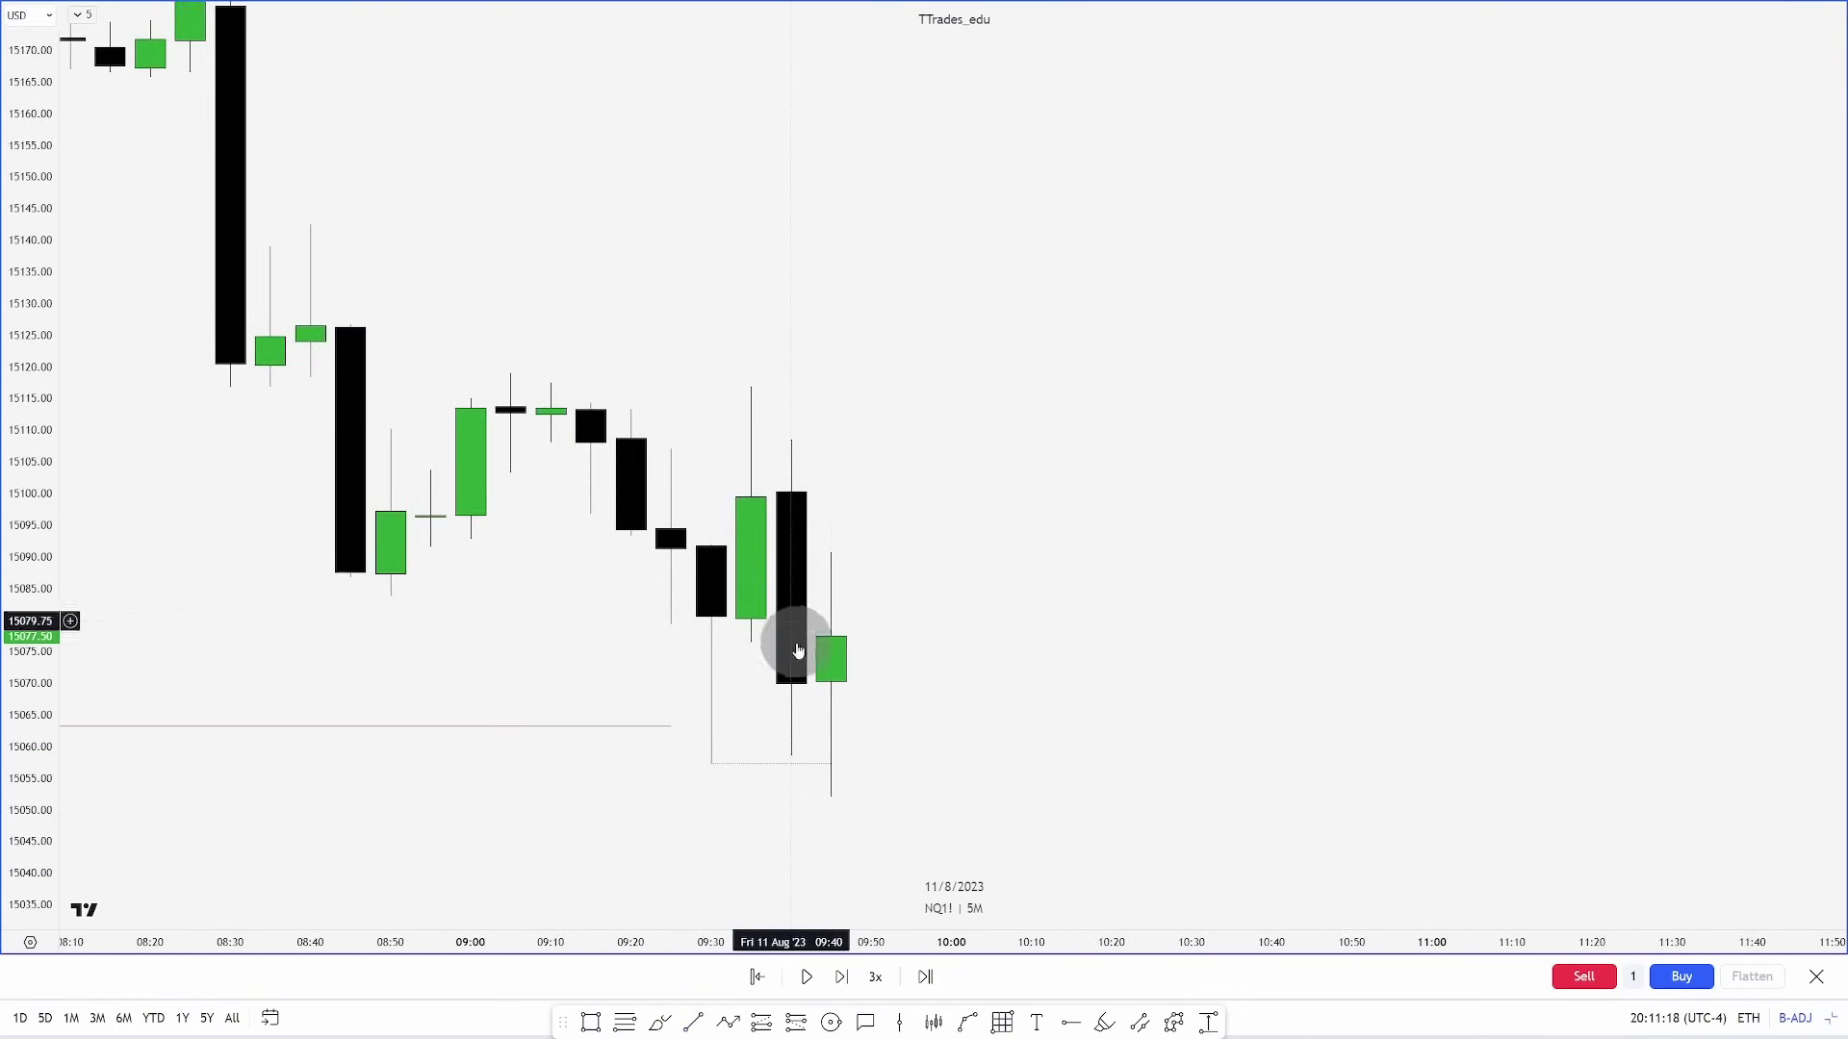
pyautogui.click(693, 1022)
pyautogui.click(794, 439)
pyautogui.click(949, 440)
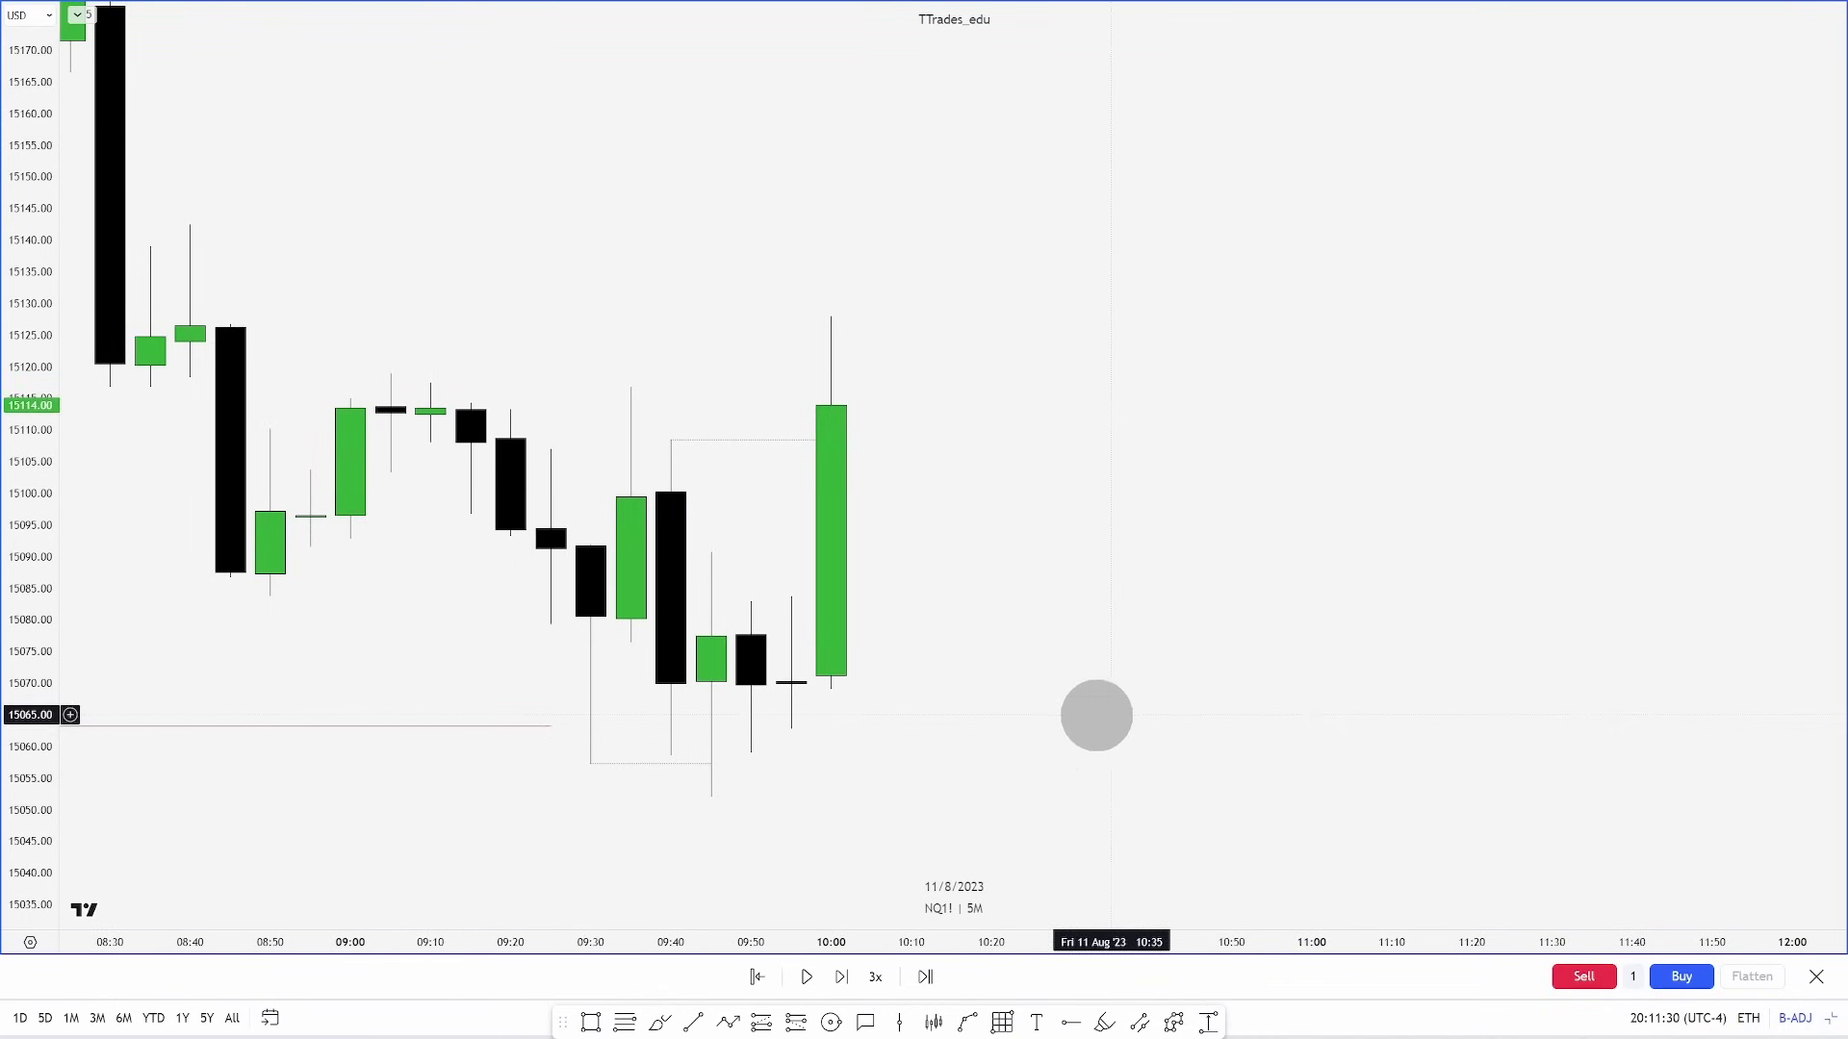
# Draw a solid blue horizontal trend line from the 09:40 candle's open to 10:25
pyautogui.scroll(-2, 1100, 714)
pyautogui.moveTo(1249, 723); pyautogui.dragTo(1226, 726)
pyautogui.moveTo(1225, 726); pyautogui.dragTo(1150, 751)
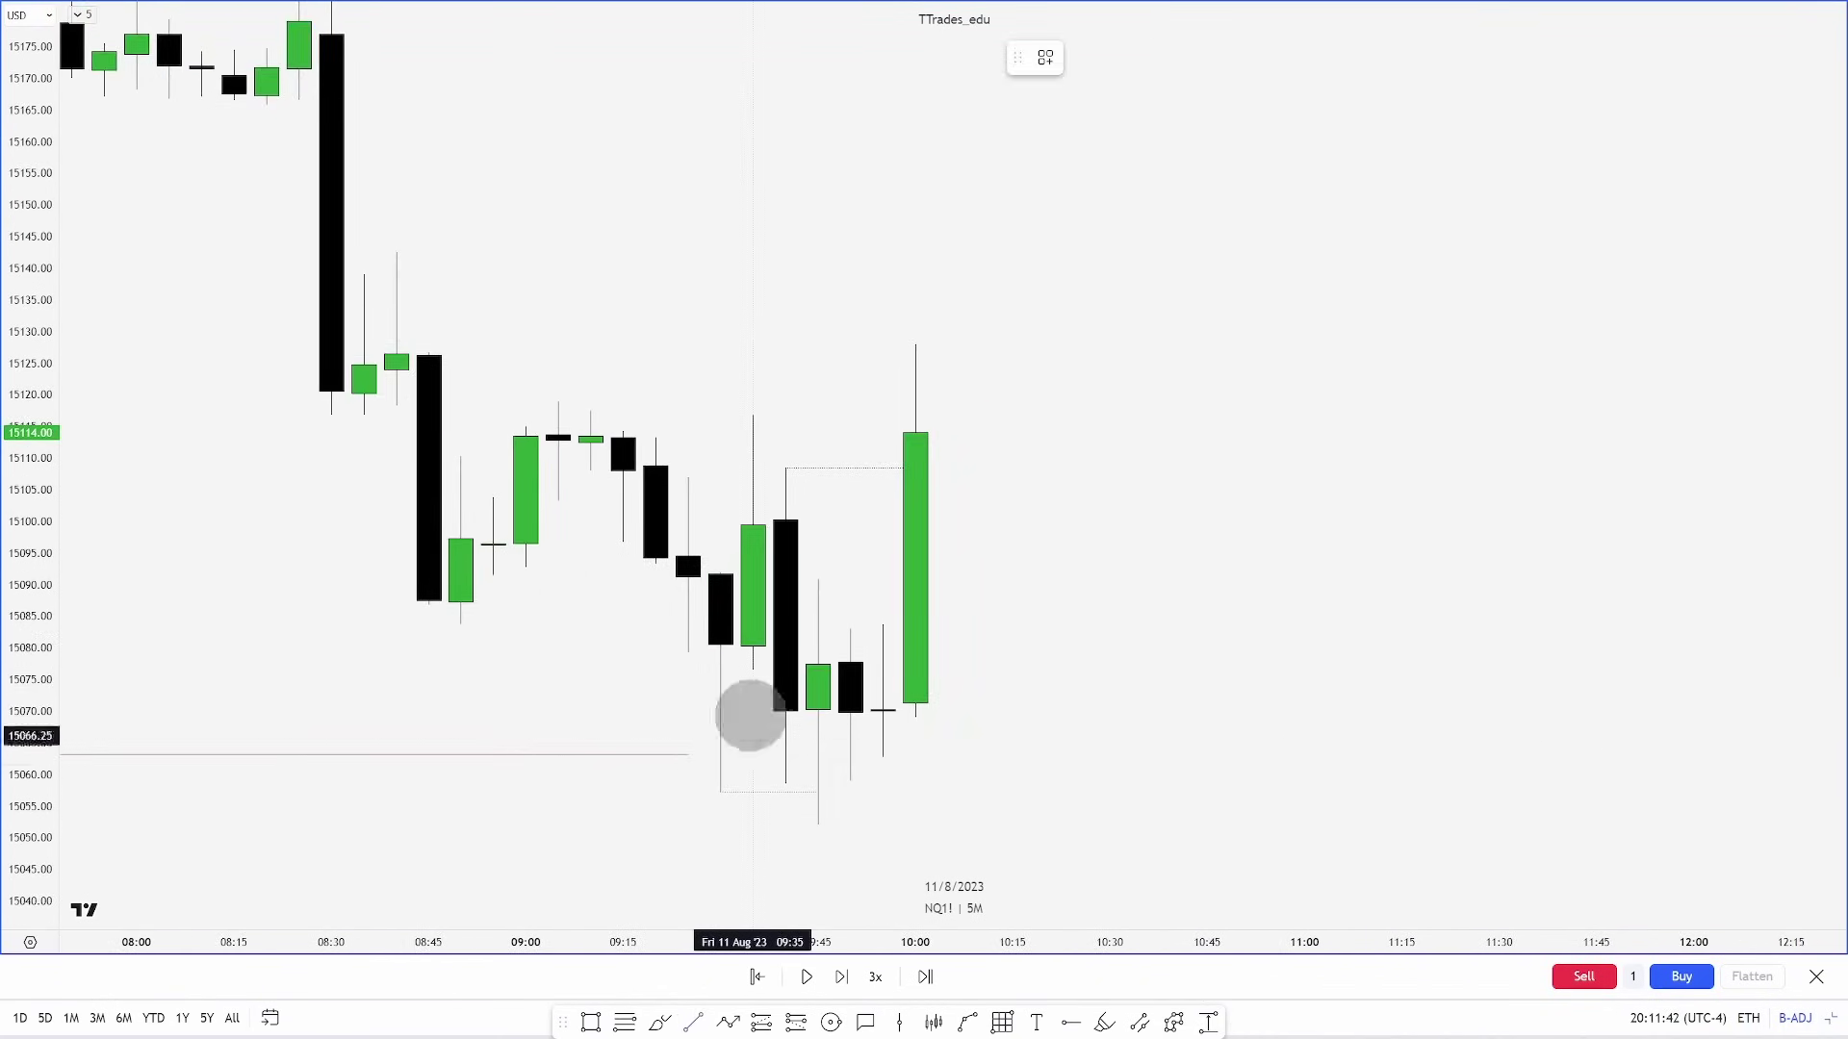
pyautogui.moveTo(788, 527); pyautogui.dragTo(1078, 519)
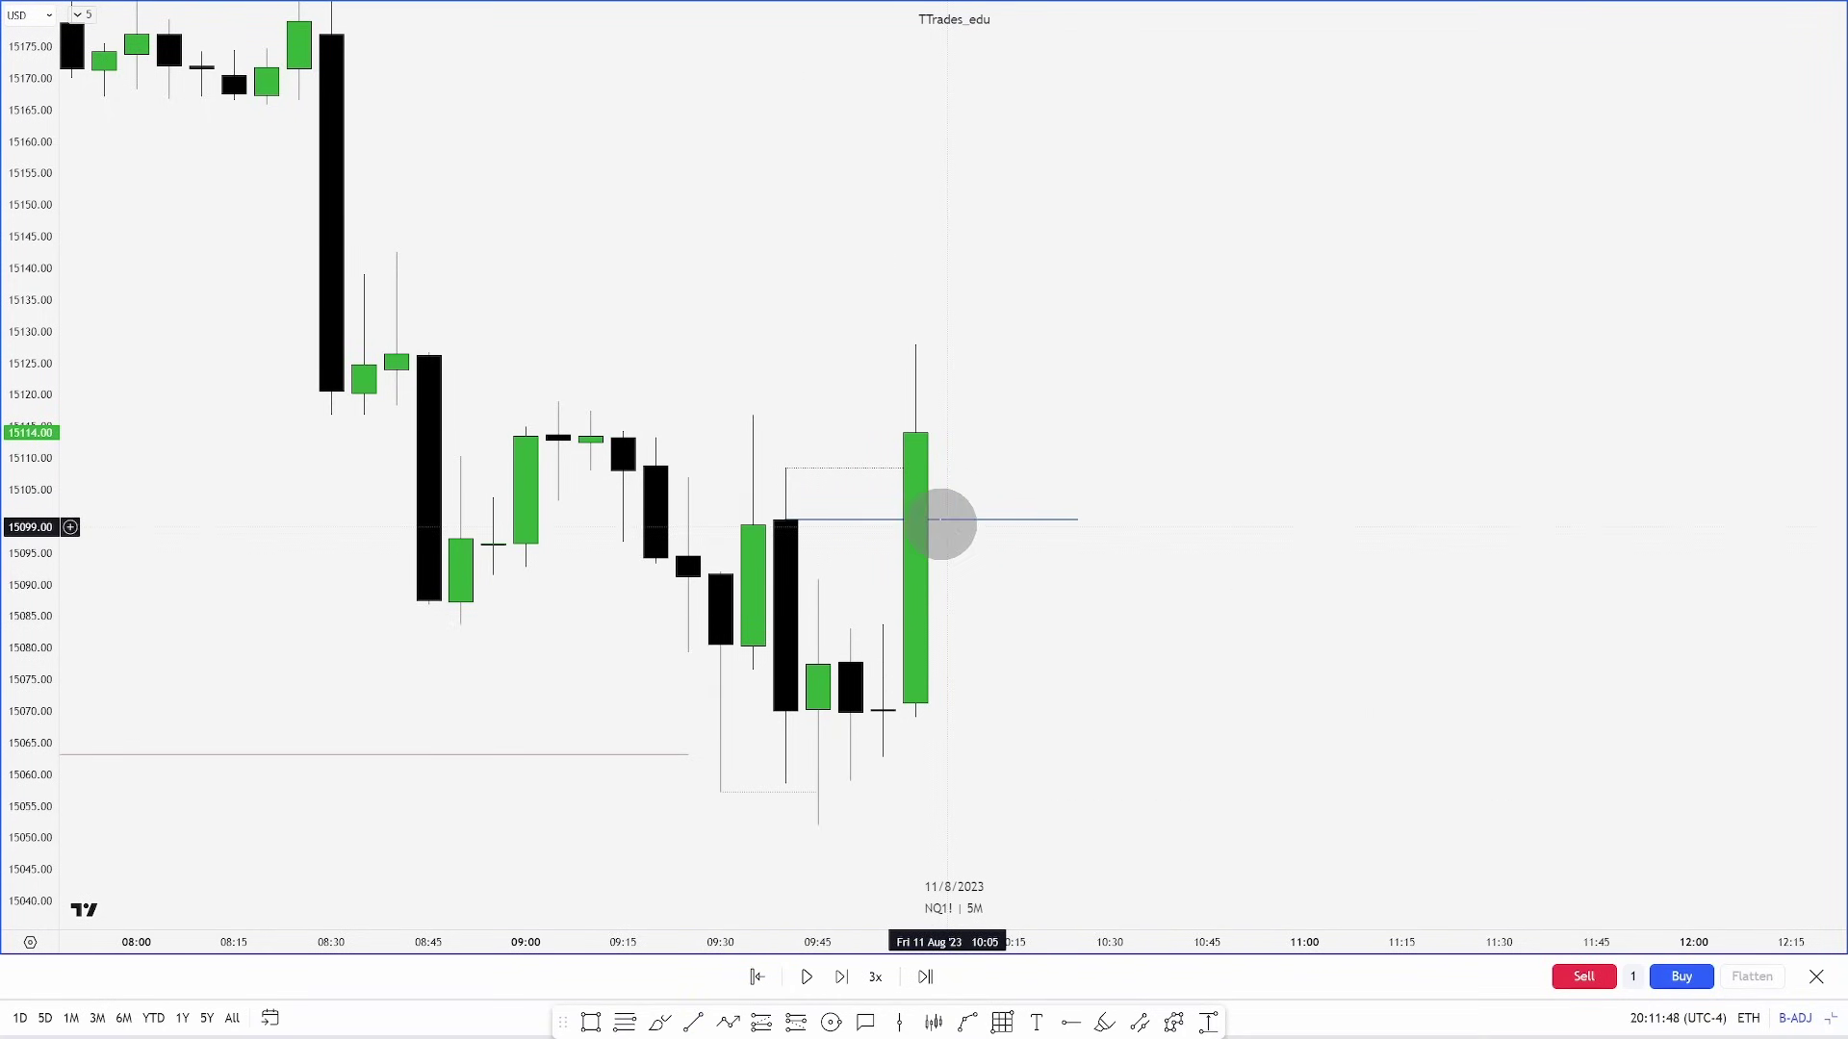
# Advance the replay to 10:05 and draw a rectangle over the gap between the 09:55 high and the 10:05 low, ending at 10:25
pyautogui.hotkey('shift', 'Right')
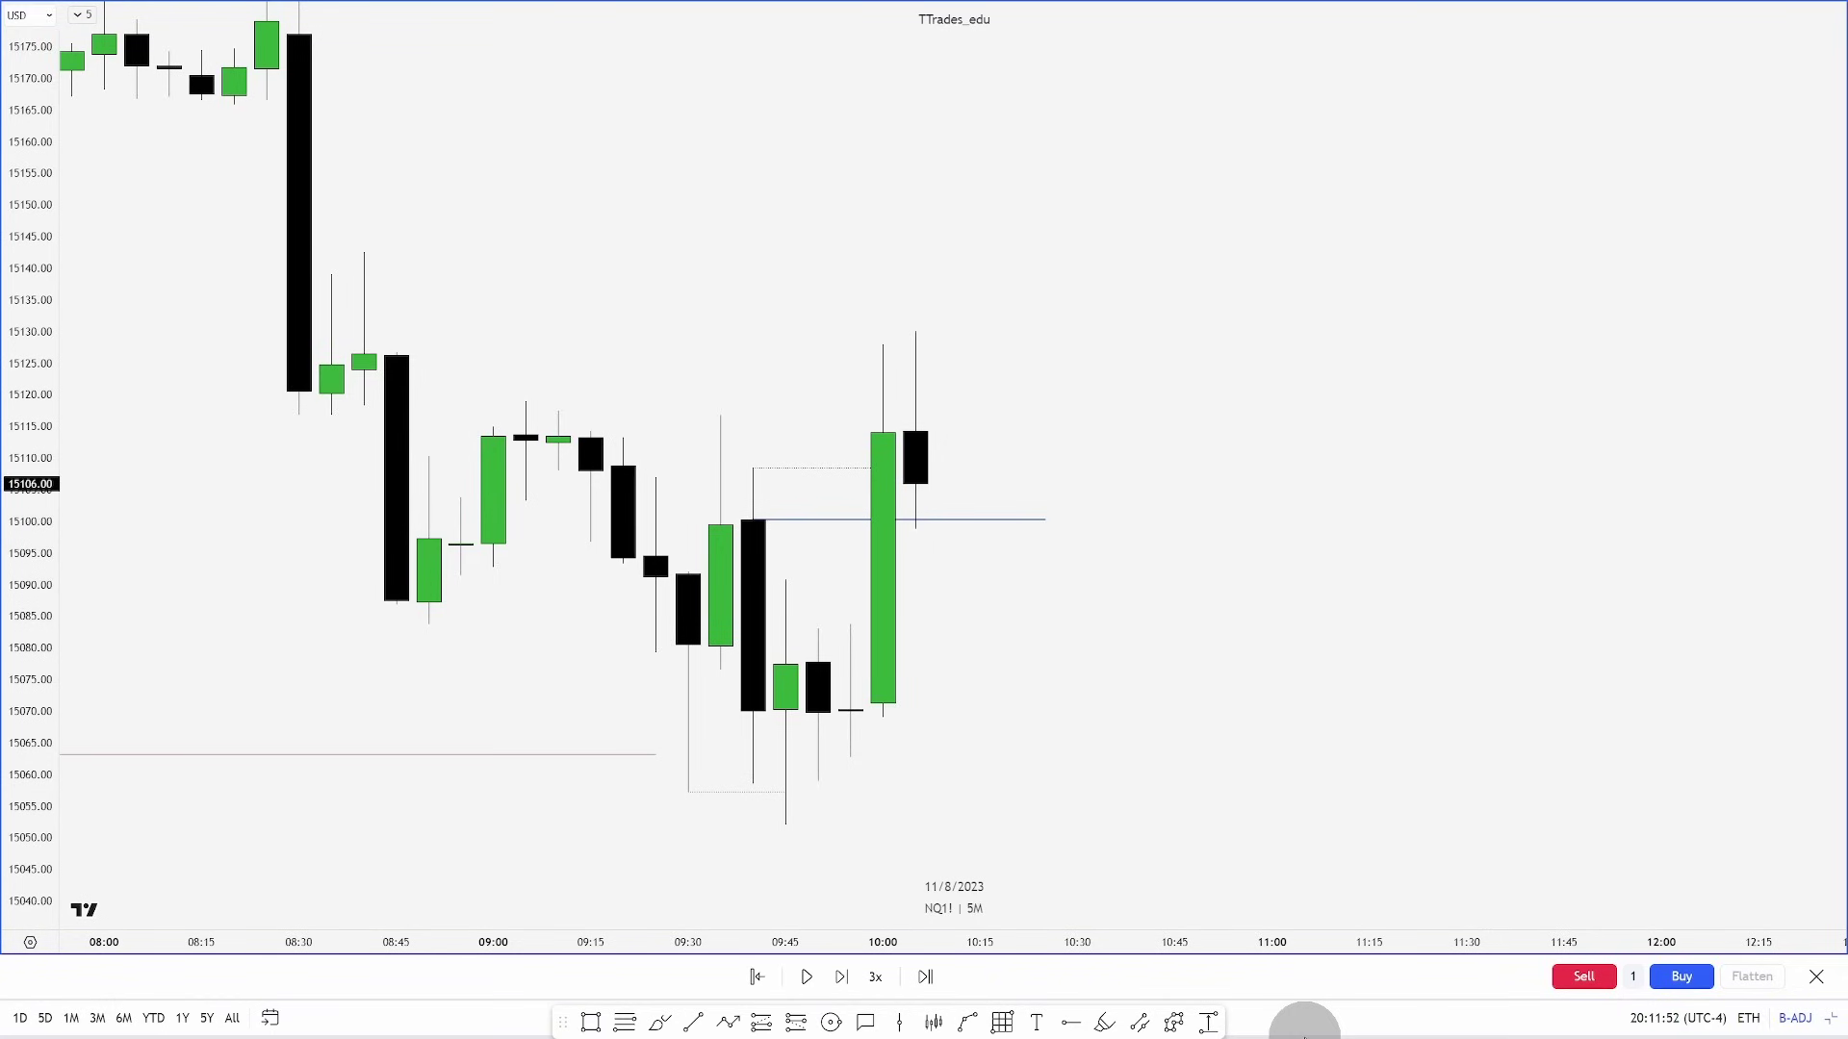
pyautogui.click(590, 1022)
pyautogui.moveTo(850, 625)
pyautogui.mouseDown()
pyautogui.moveTo(914, 529)
pyautogui.moveTo(970, 579)
pyautogui.moveTo(1044, 576)
pyautogui.mouseUp()
pyautogui.click(1177, 856)
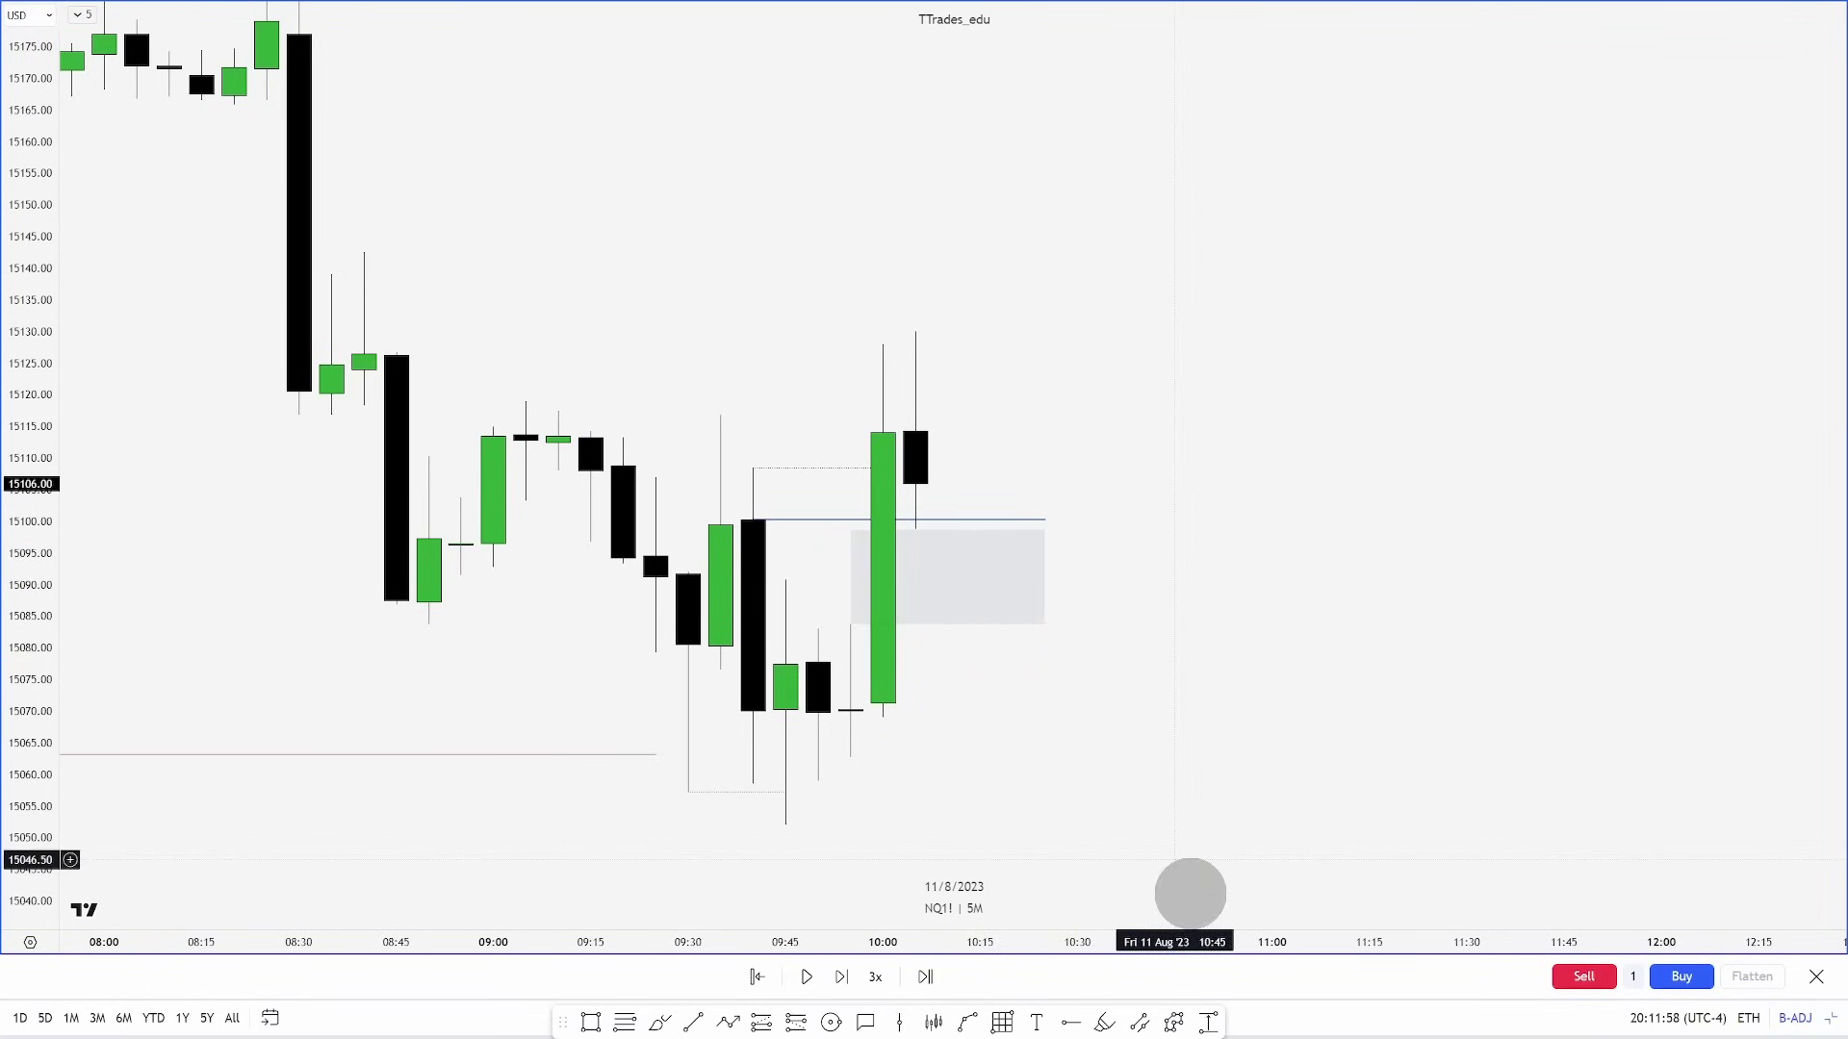
# Advance the NQ1! 5-minute replay to the 10:15 candle
pyautogui.hotkey('shift', 'Right')
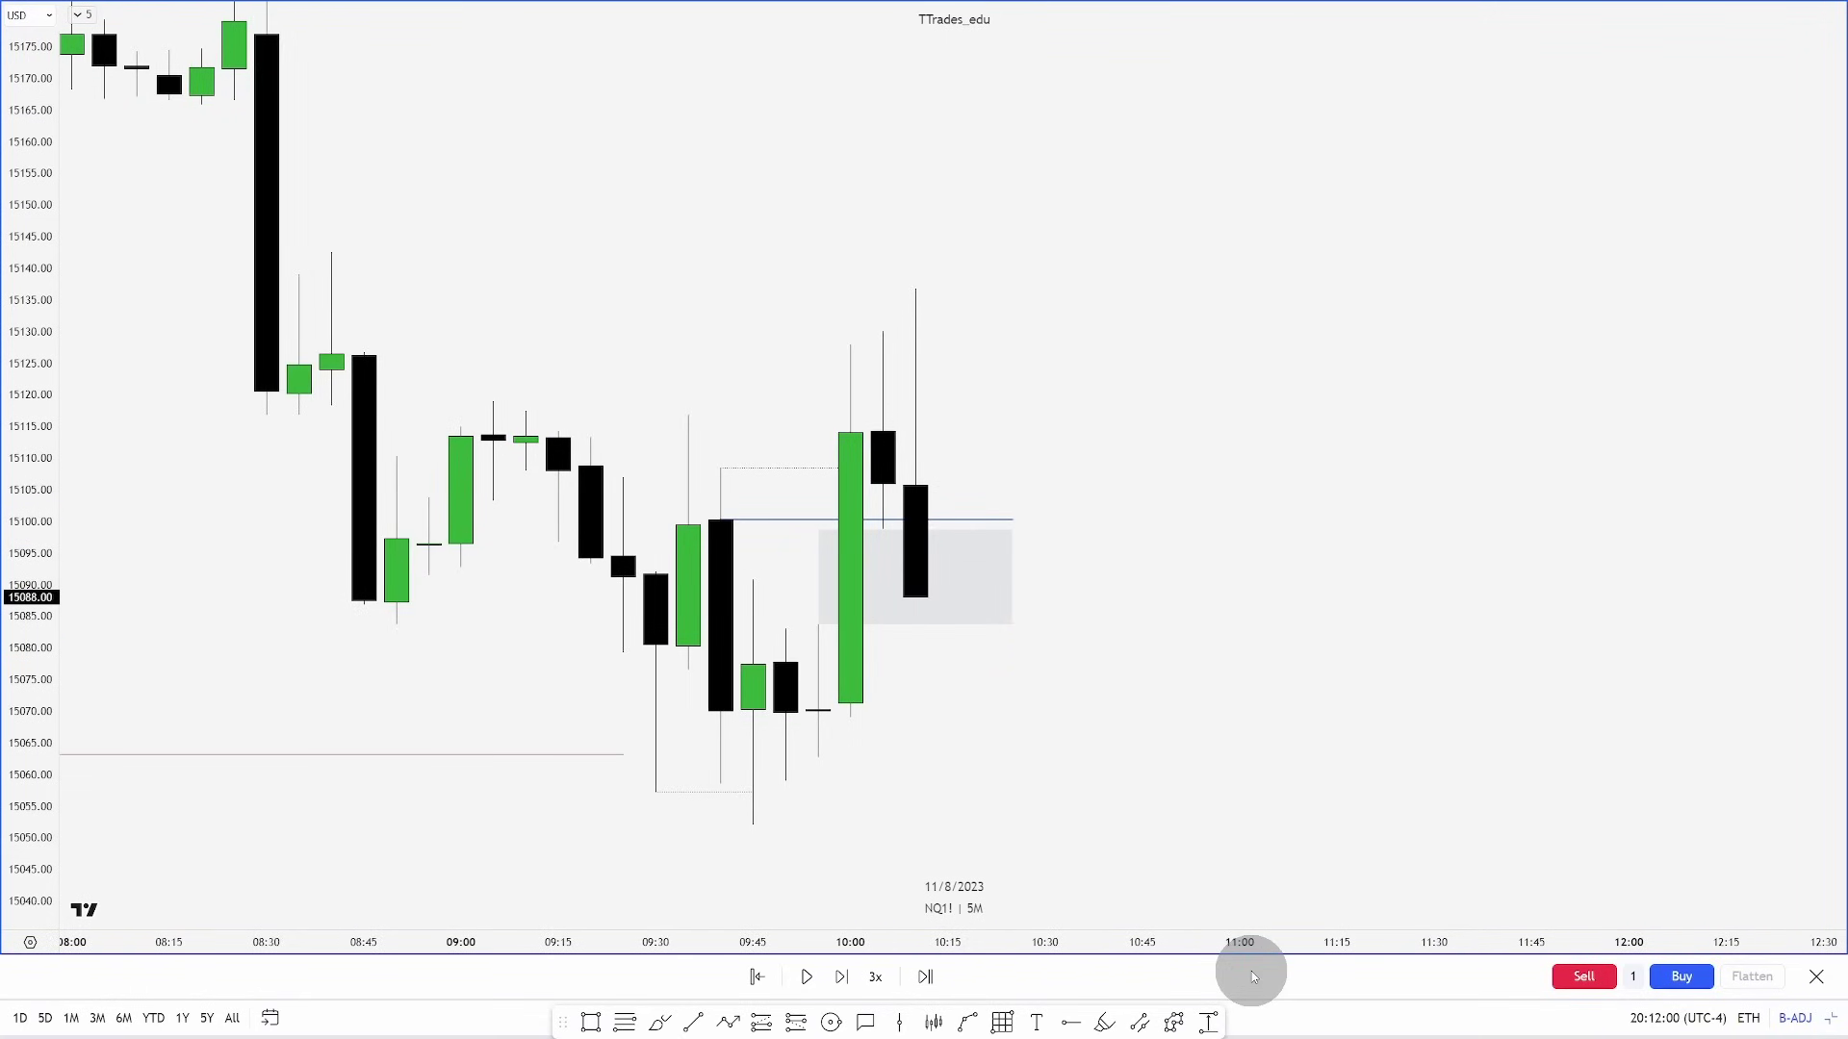
pyautogui.hotkey('shift', 'Right')
pyautogui.moveTo(1153, 722); pyautogui.dragTo(1169, 775)
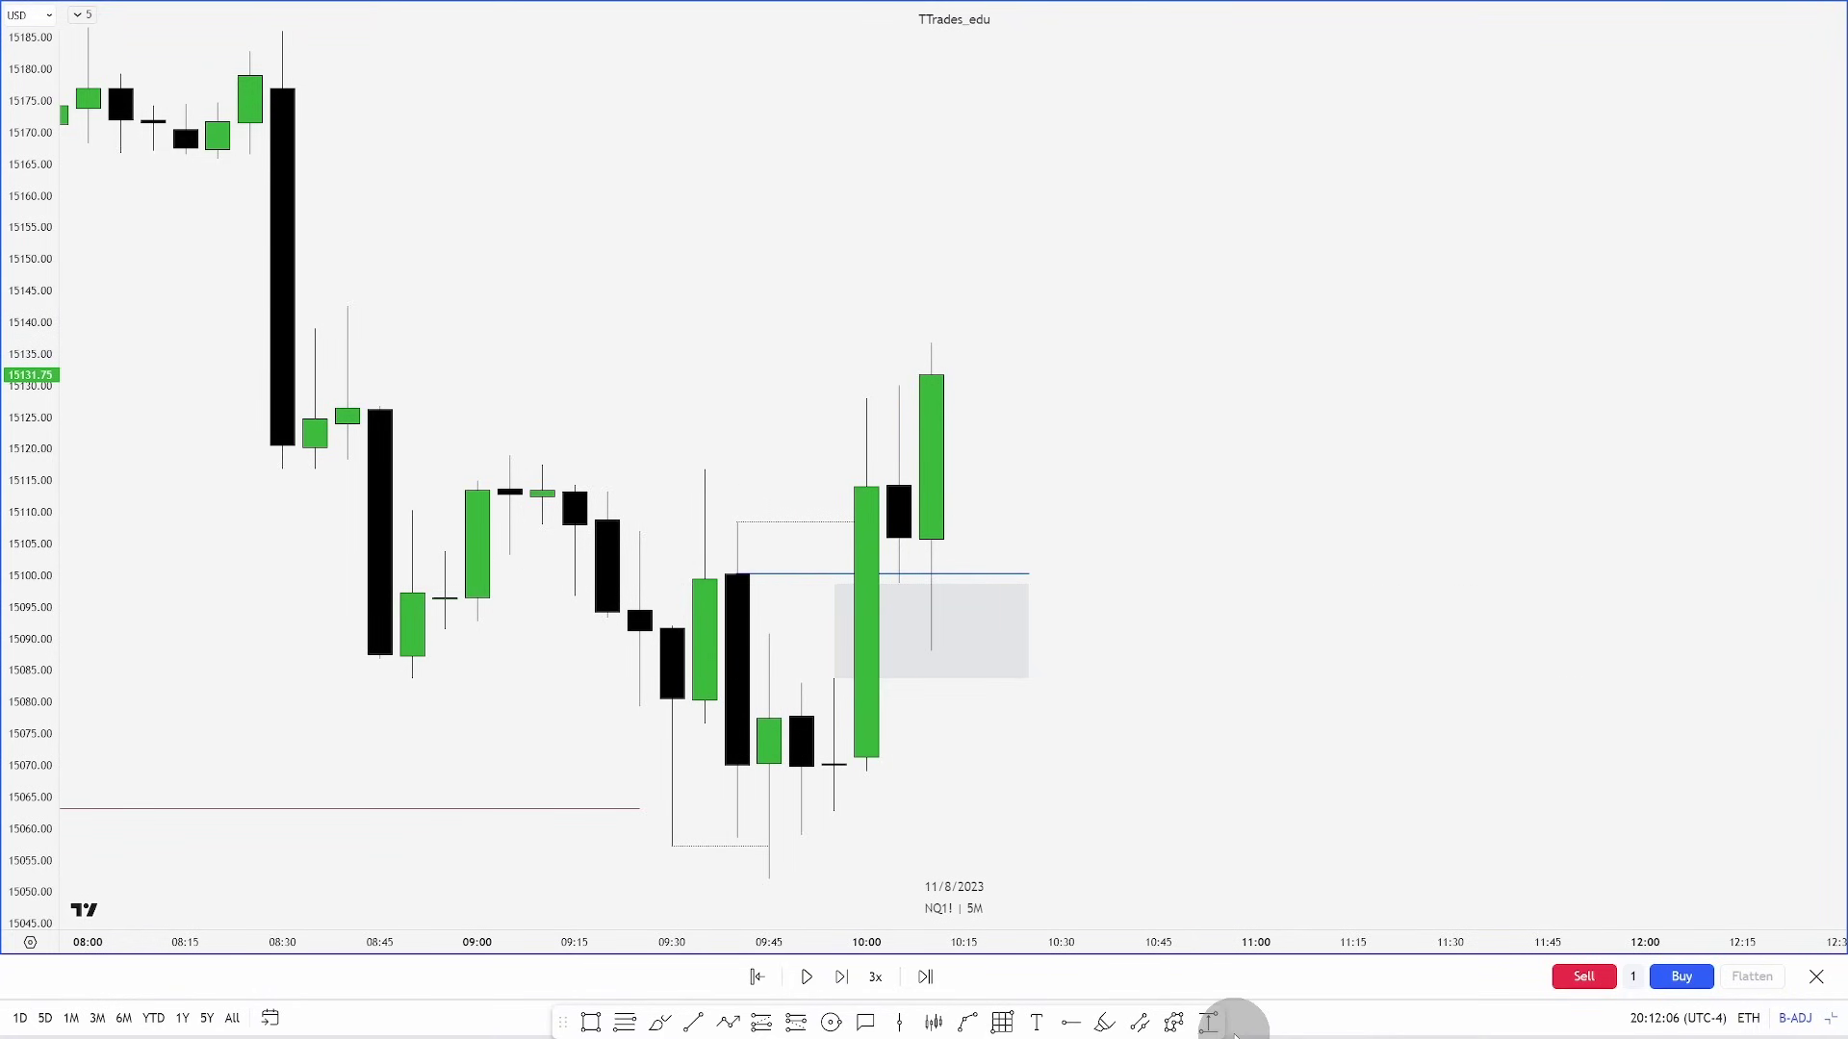
pyautogui.hotkey('shift', 'Right')
pyautogui.scroll(-5, 1237, 754)
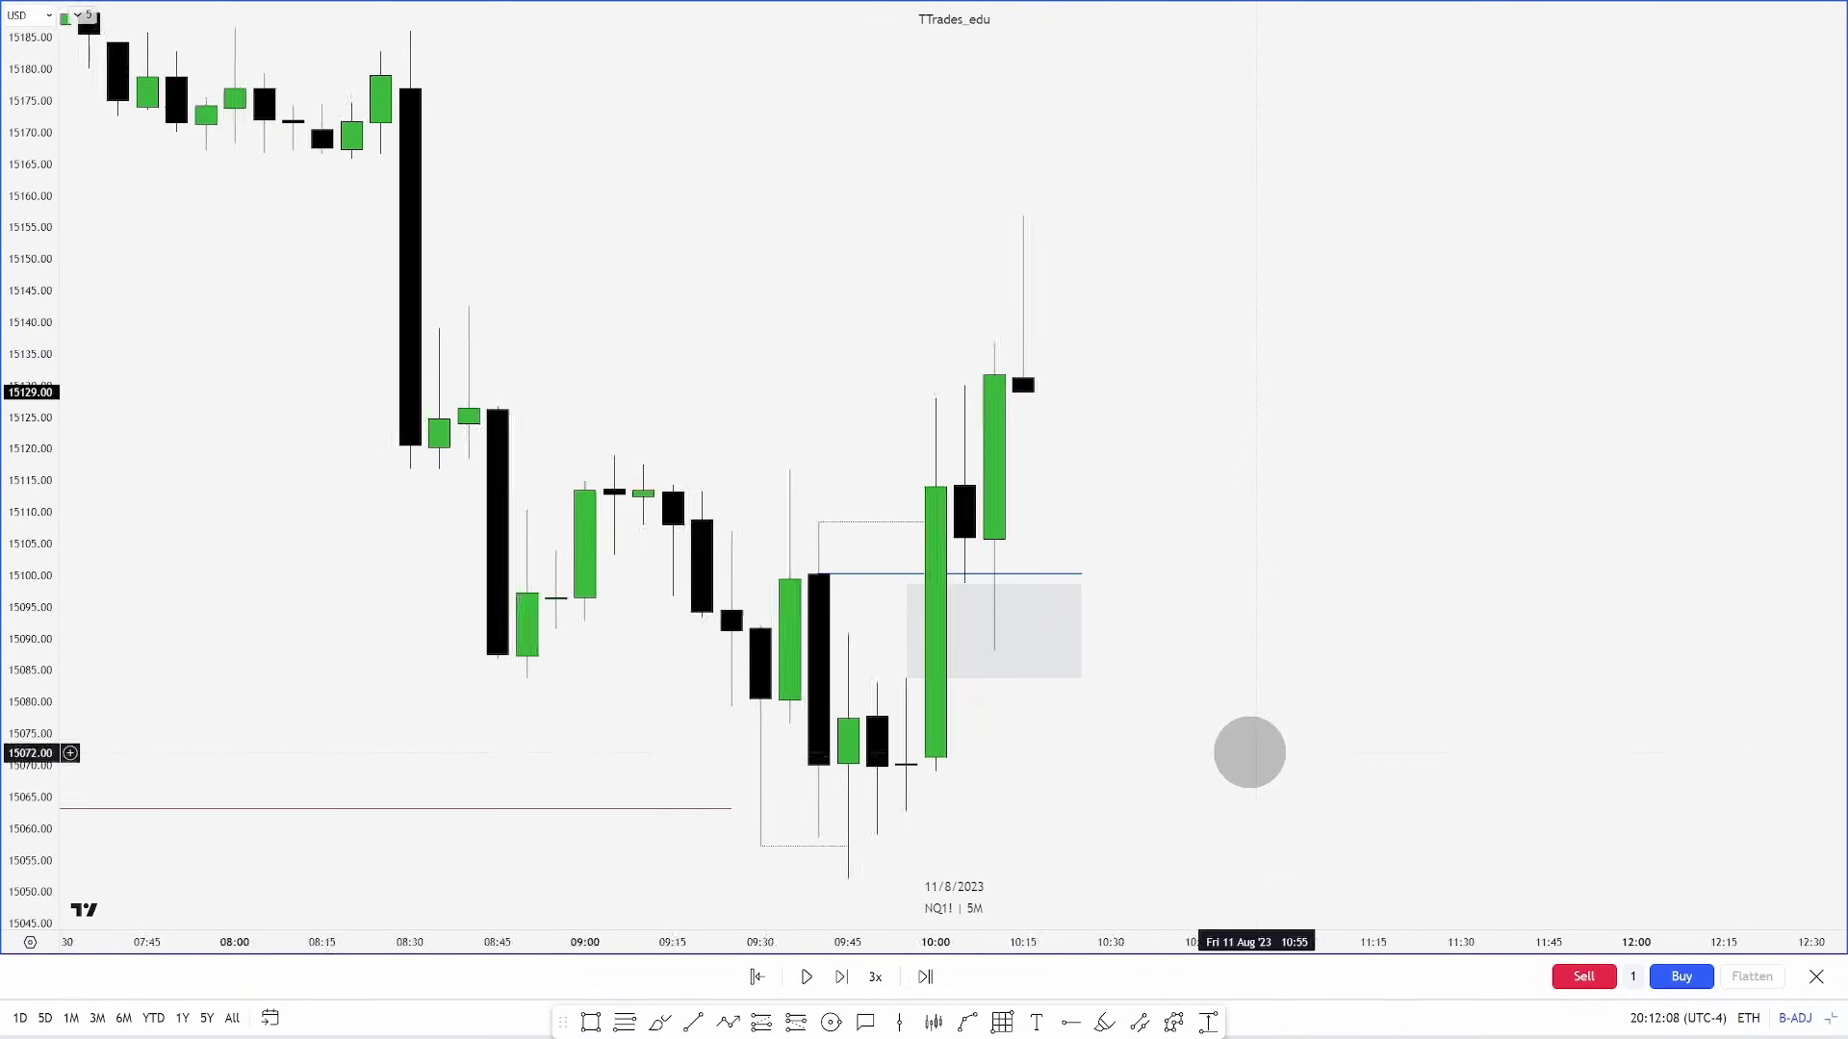
pyautogui.moveTo(29, 452); pyautogui.dragTo(17, 503)
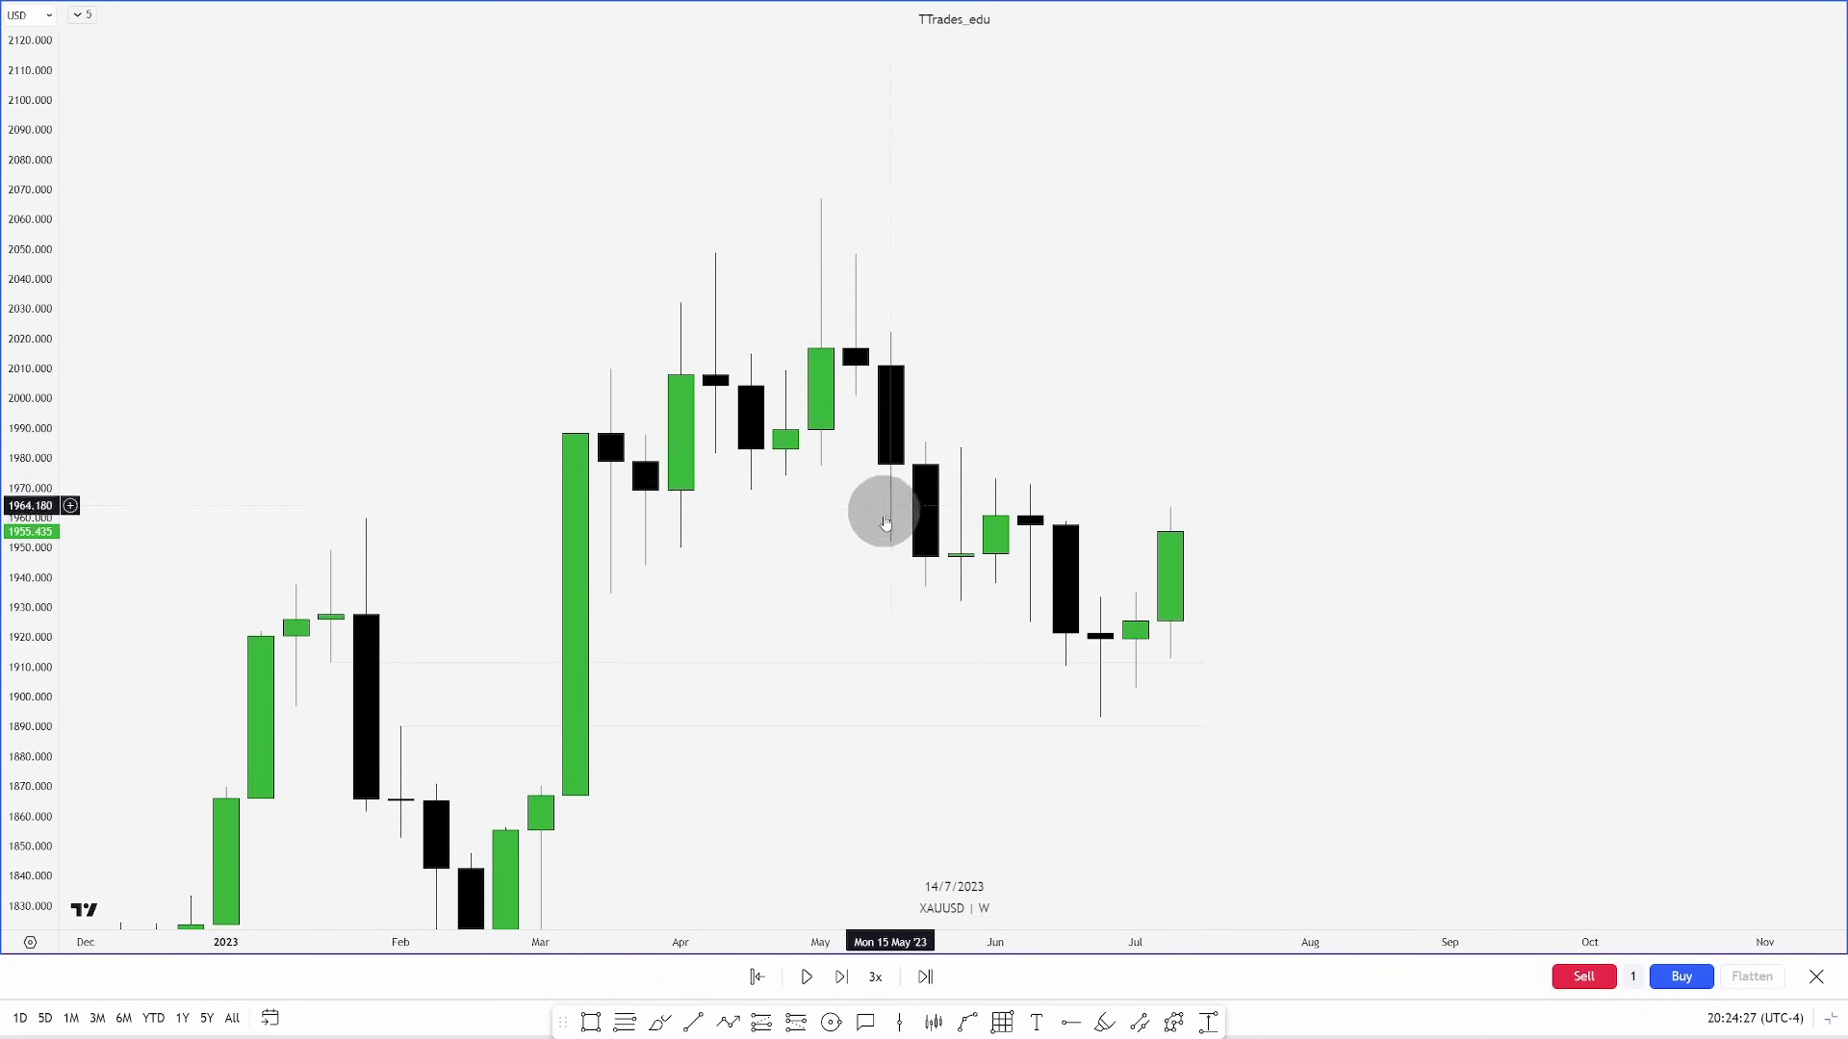
# On weekly XAUUSD, draw horizontal trend lines from the 8 May low and 22 May high to 24 July, and from the 10 April high to 1 May
pyautogui.click(693, 1022)
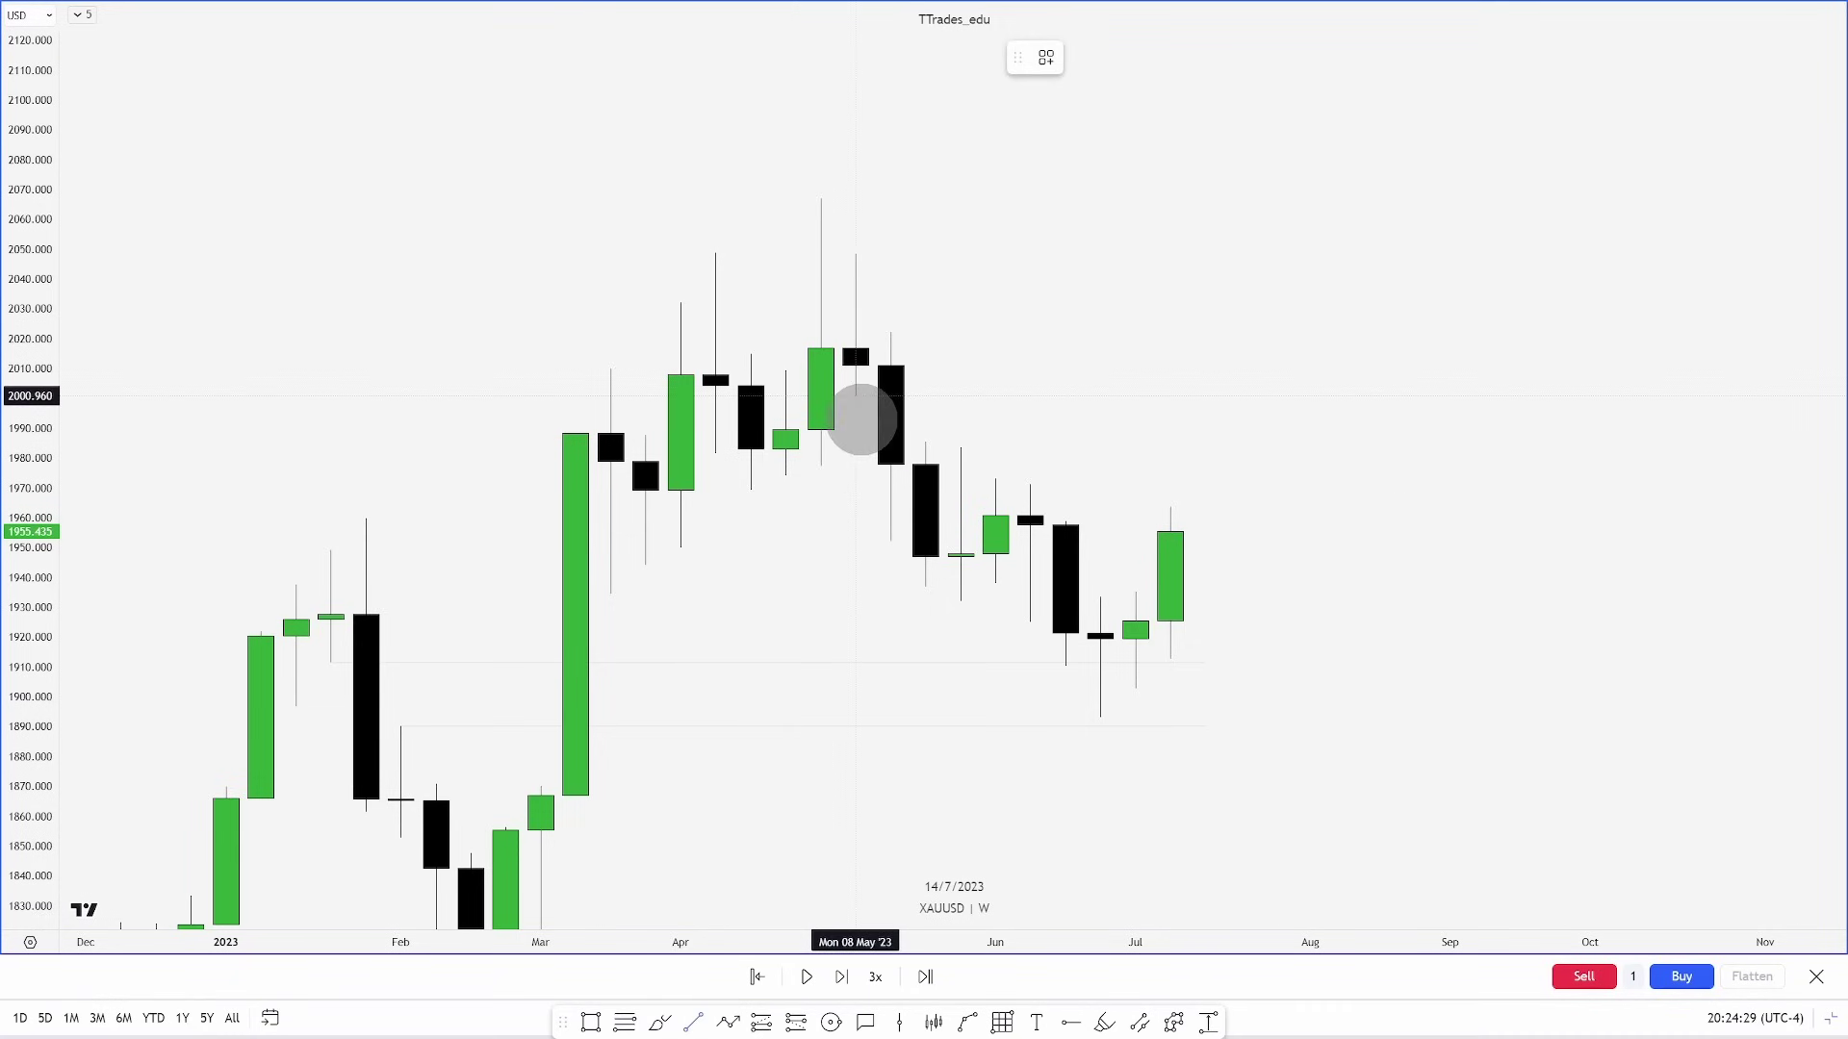
pyautogui.moveTo(855, 396); pyautogui.dragTo(1239, 395)
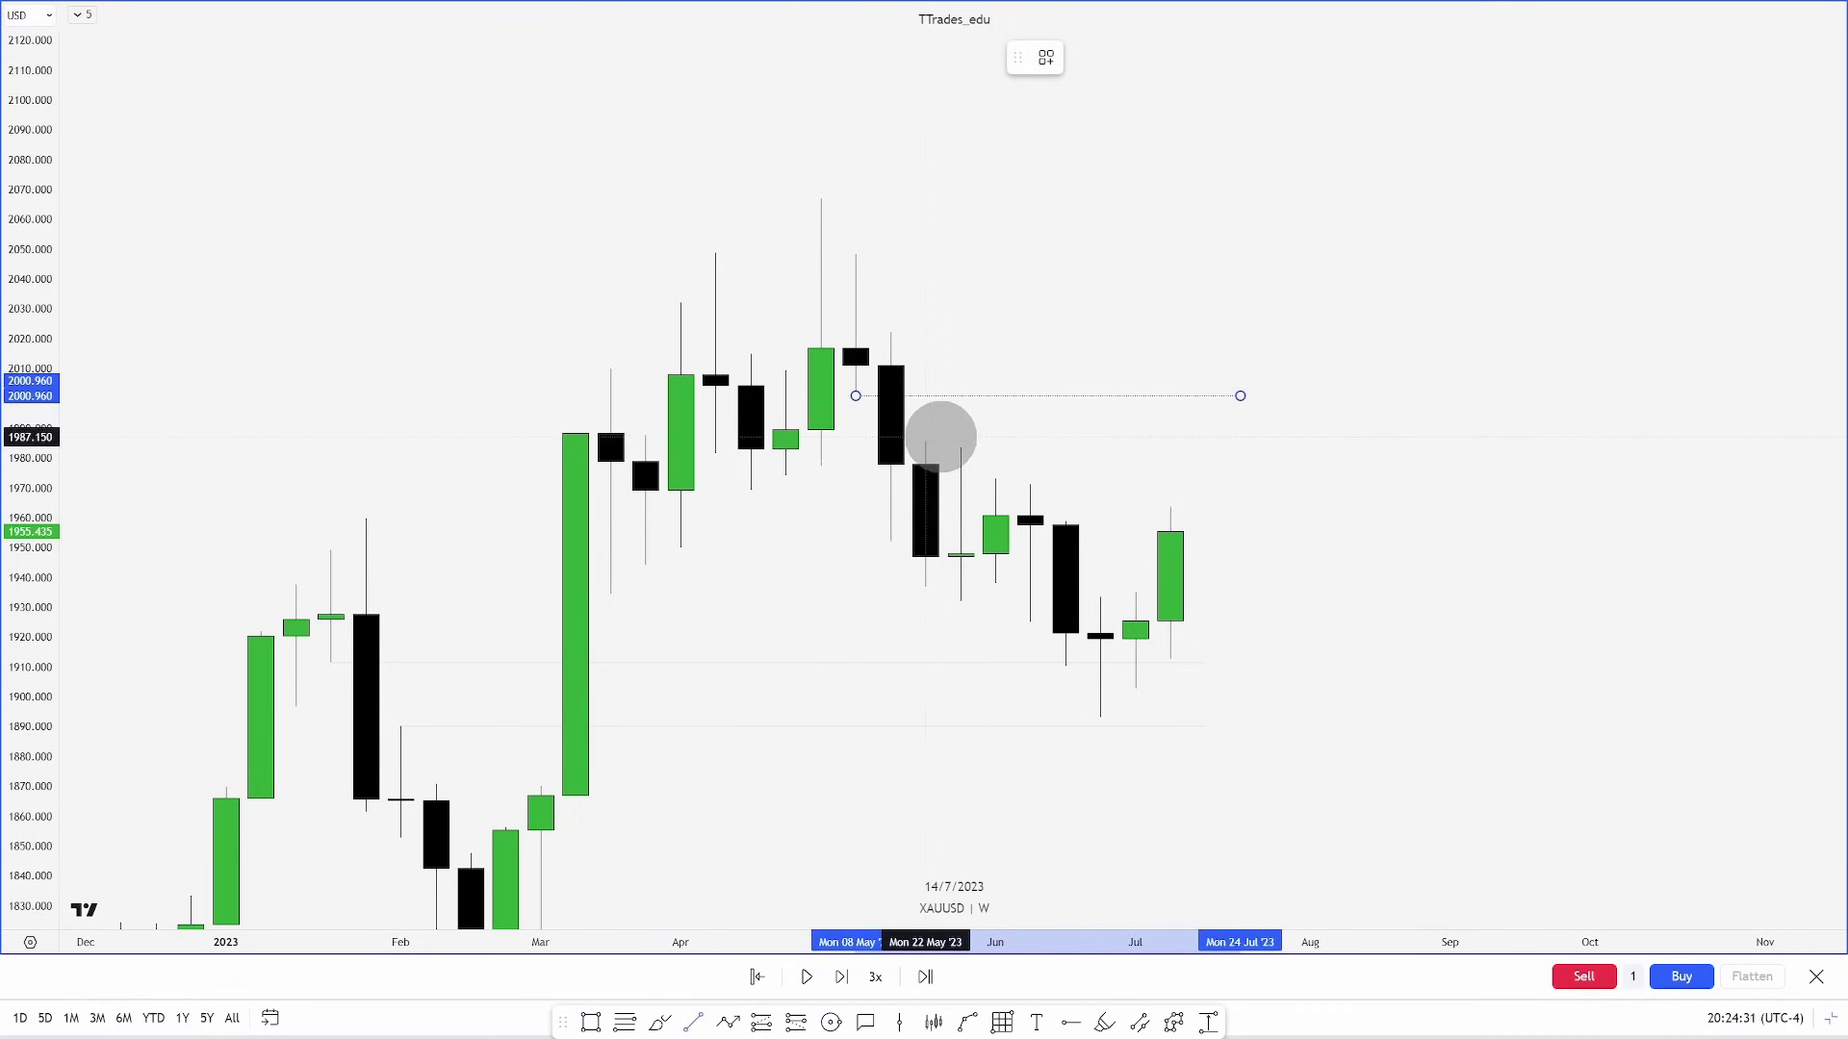
pyautogui.moveTo(925, 441); pyautogui.dragTo(1240, 441)
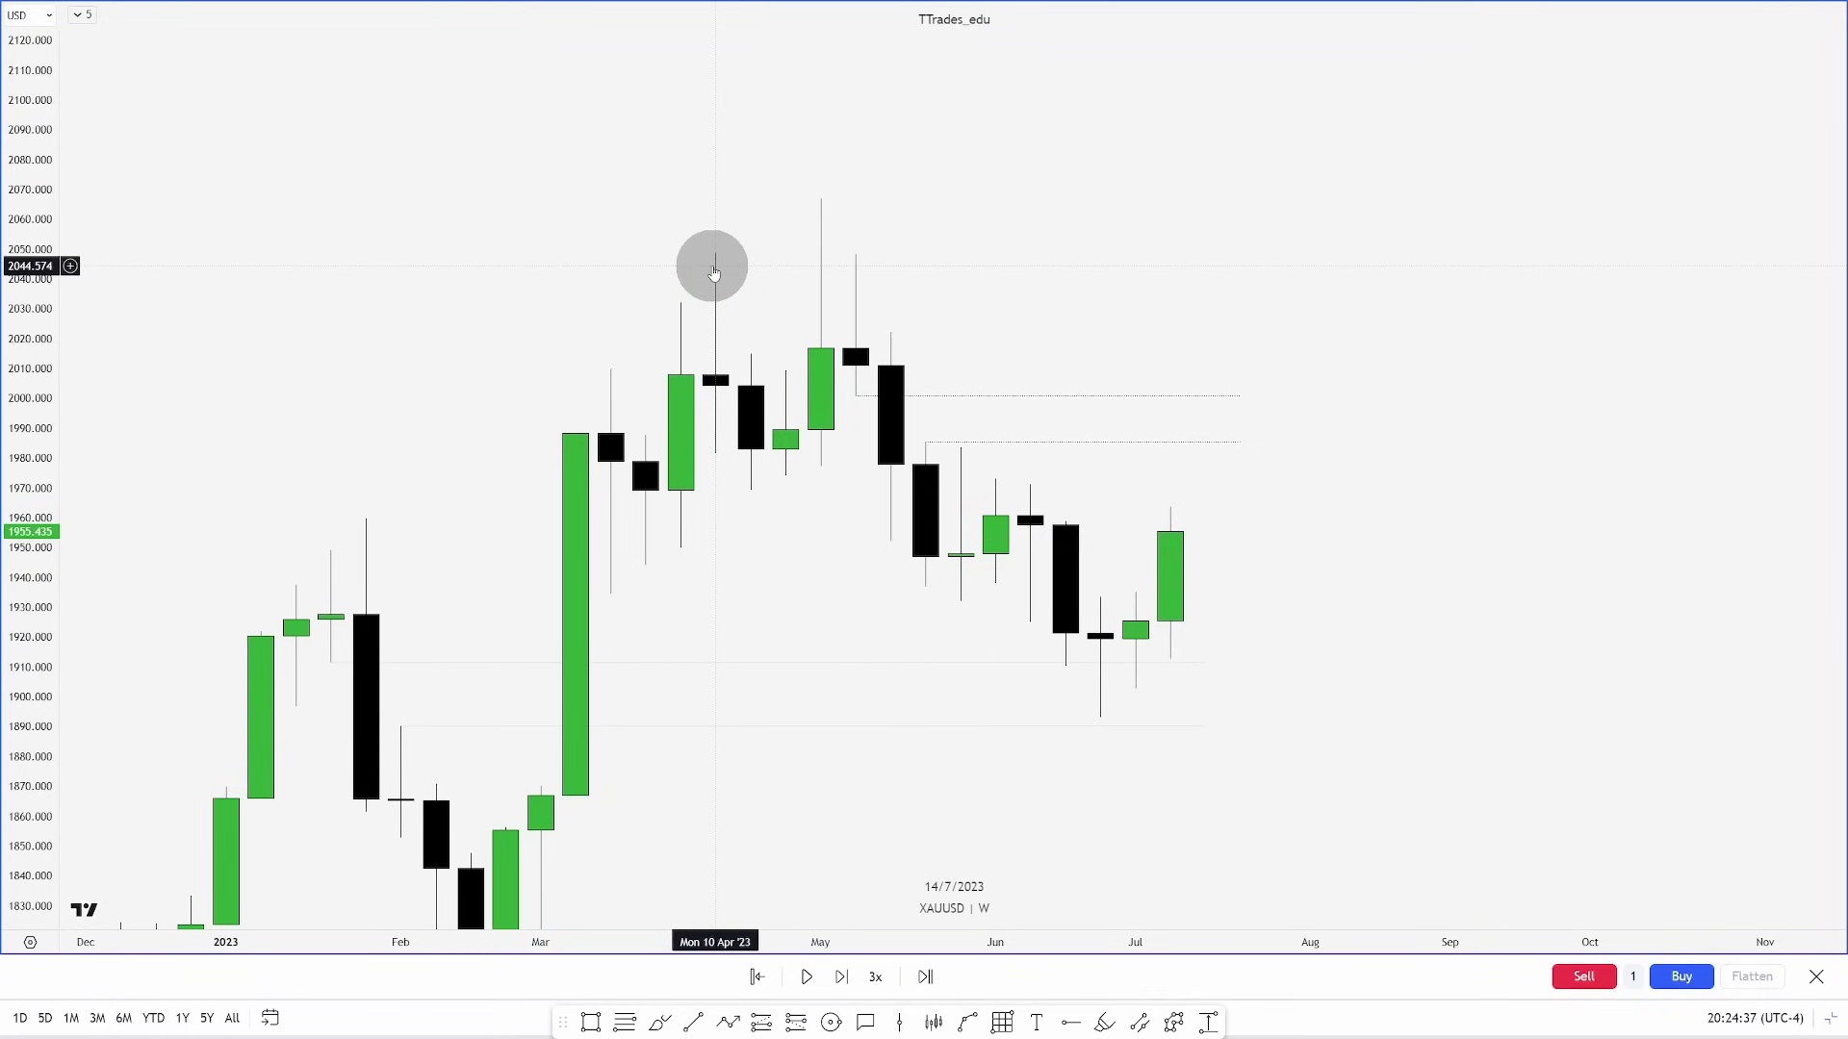
pyautogui.click(693, 1022)
pyautogui.moveTo(715, 252); pyautogui.dragTo(815, 266)
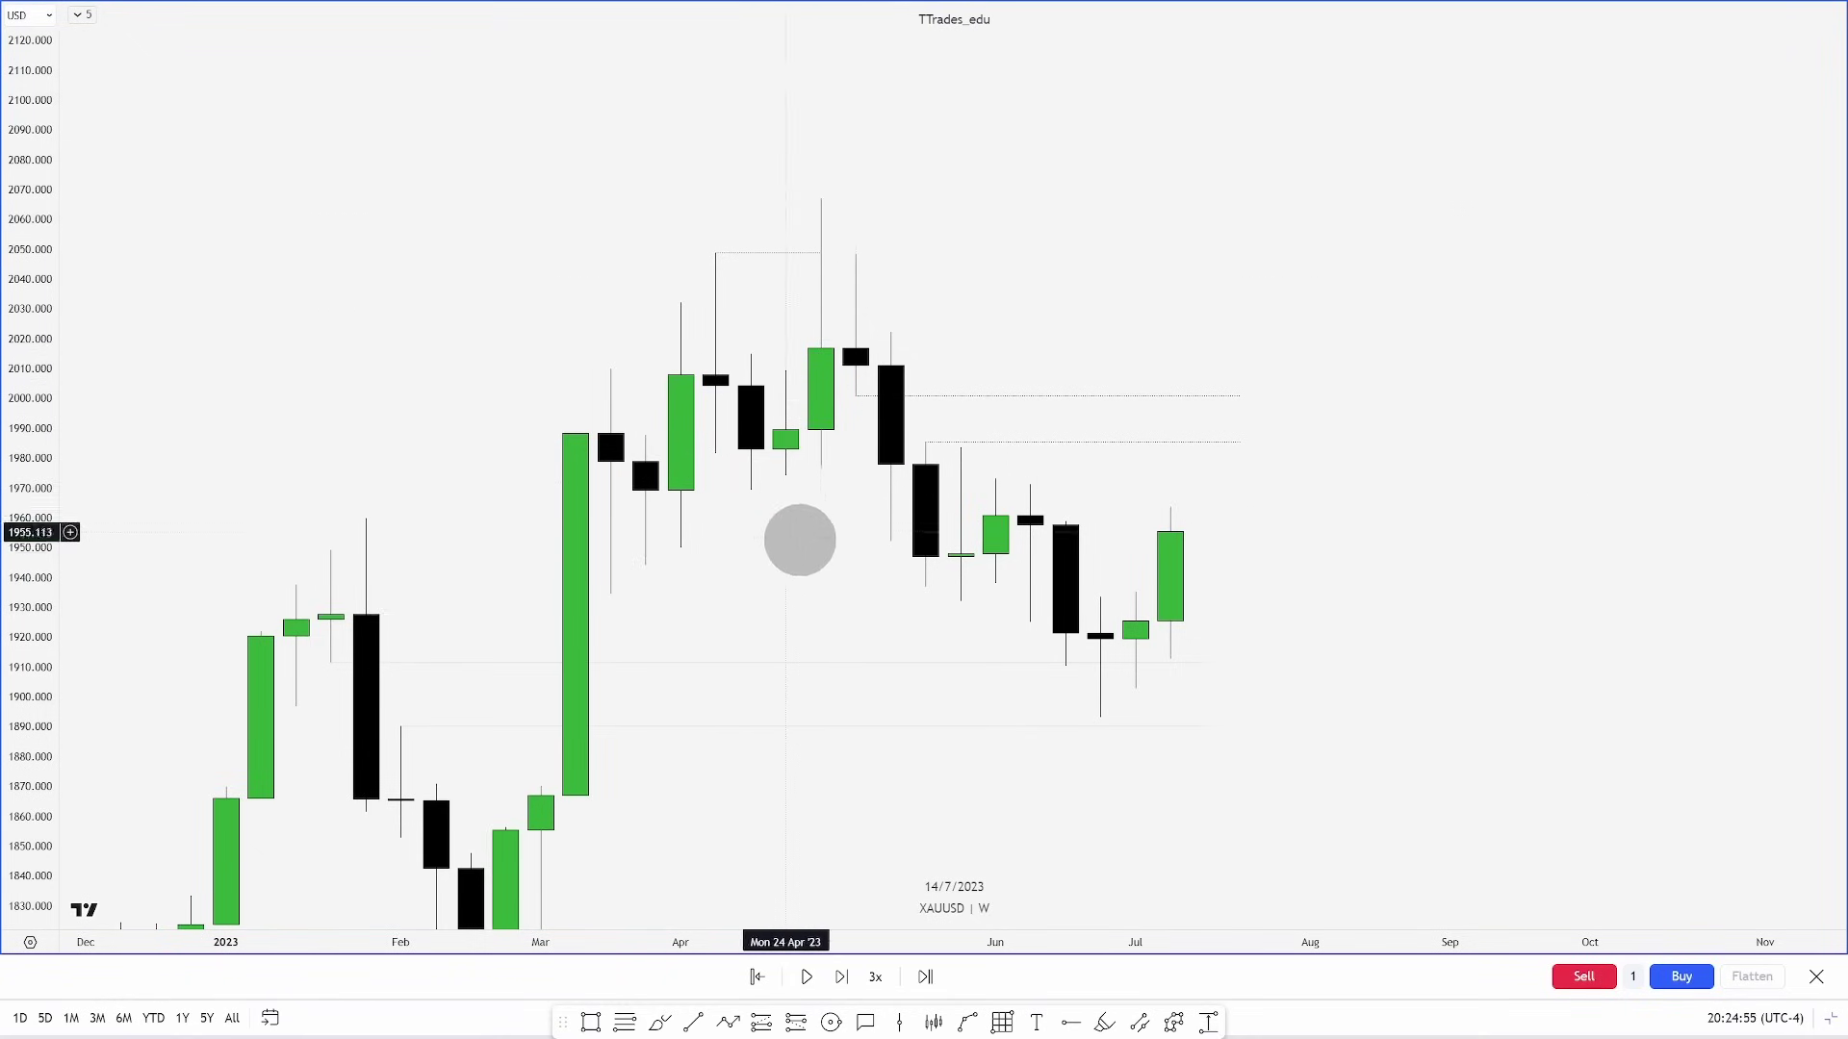
# Draw a solid blue horizontal trend line from the 24 April weekly candle's open to 24 July
pyautogui.click(785, 438)
pyautogui.moveTo(787, 445); pyautogui.dragTo(1217, 471)
pyautogui.click(1241, 450)
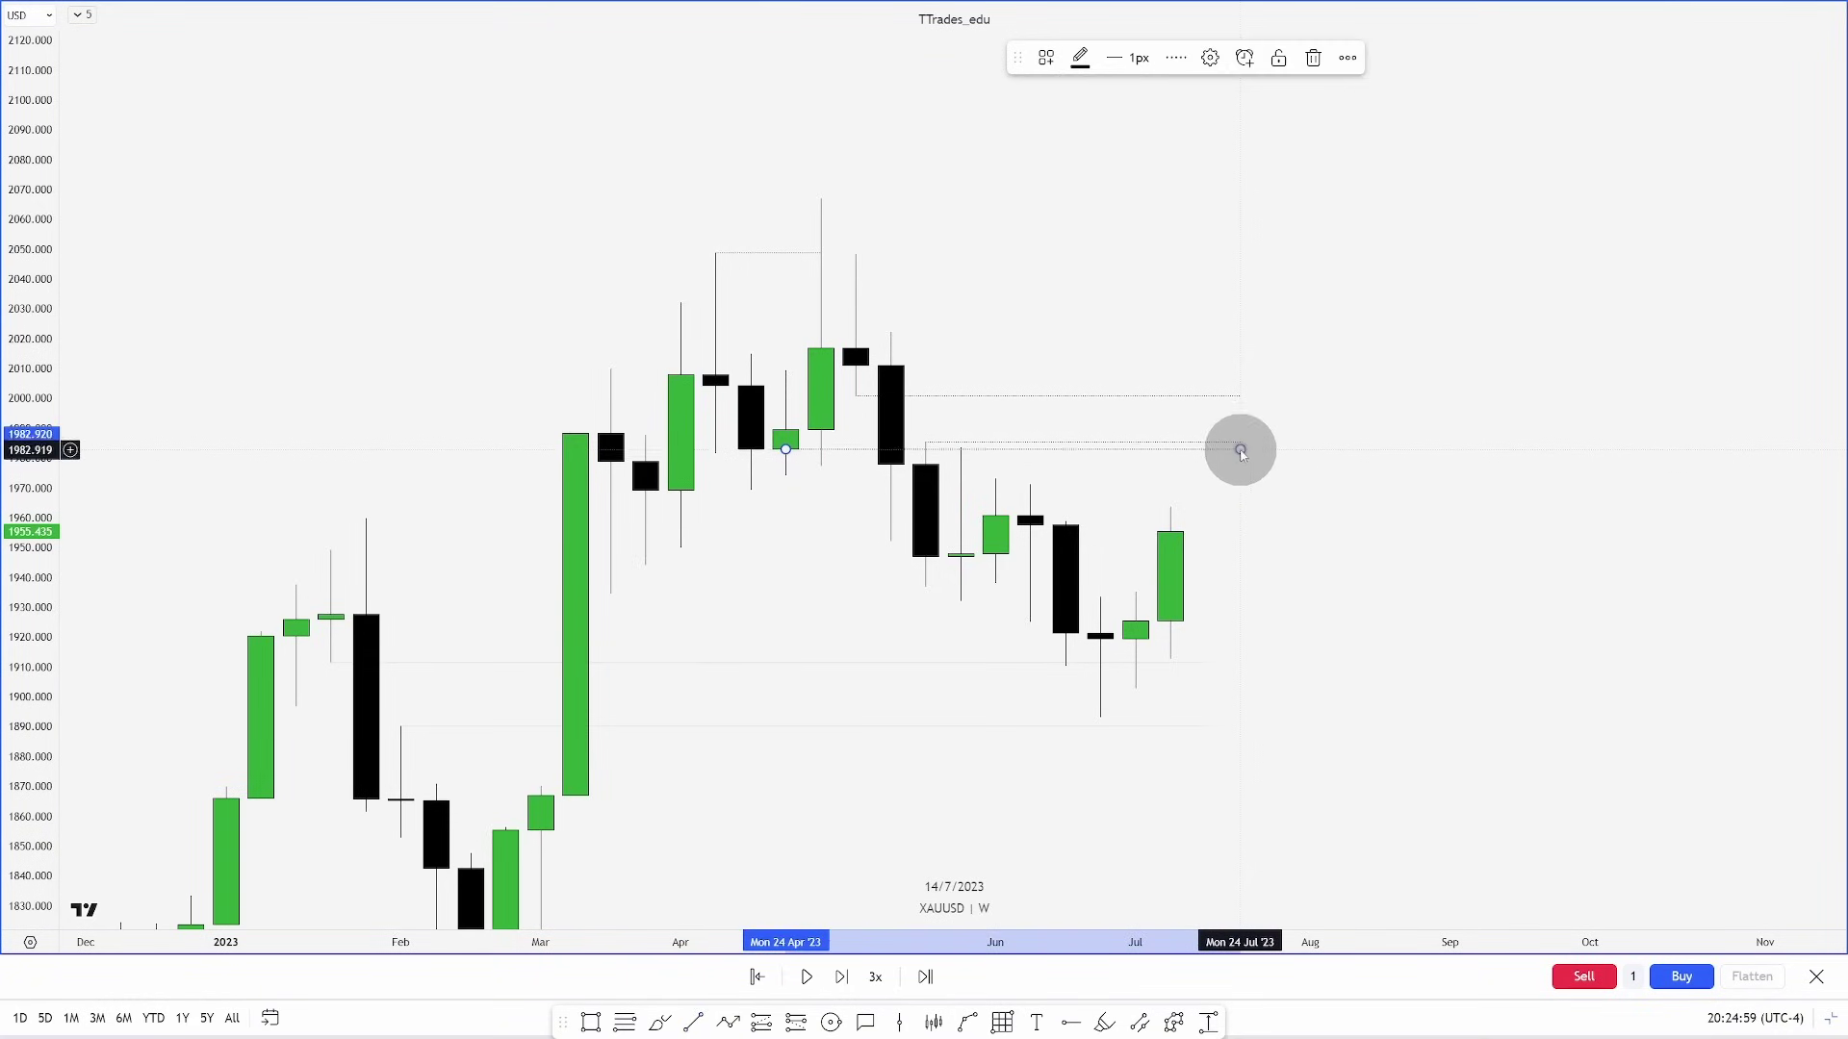
pyautogui.moveTo(1297, 648); pyautogui.dragTo(1254, 647)
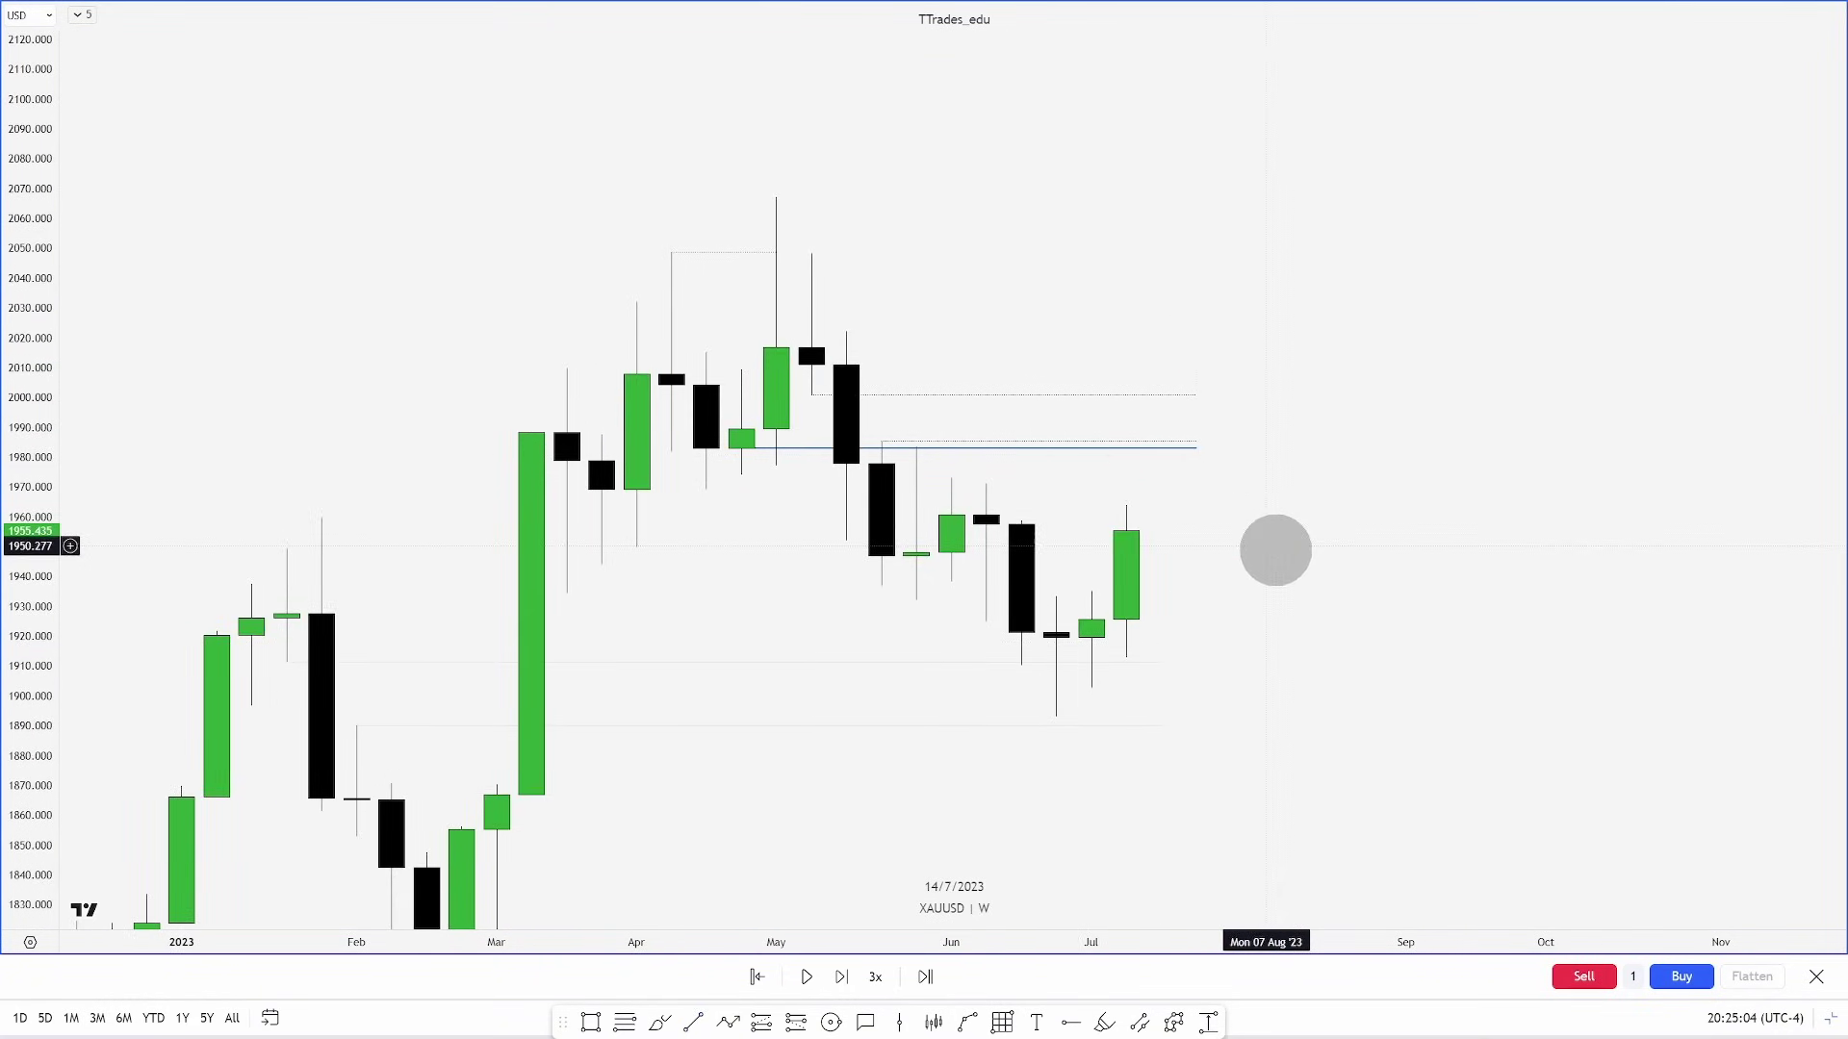
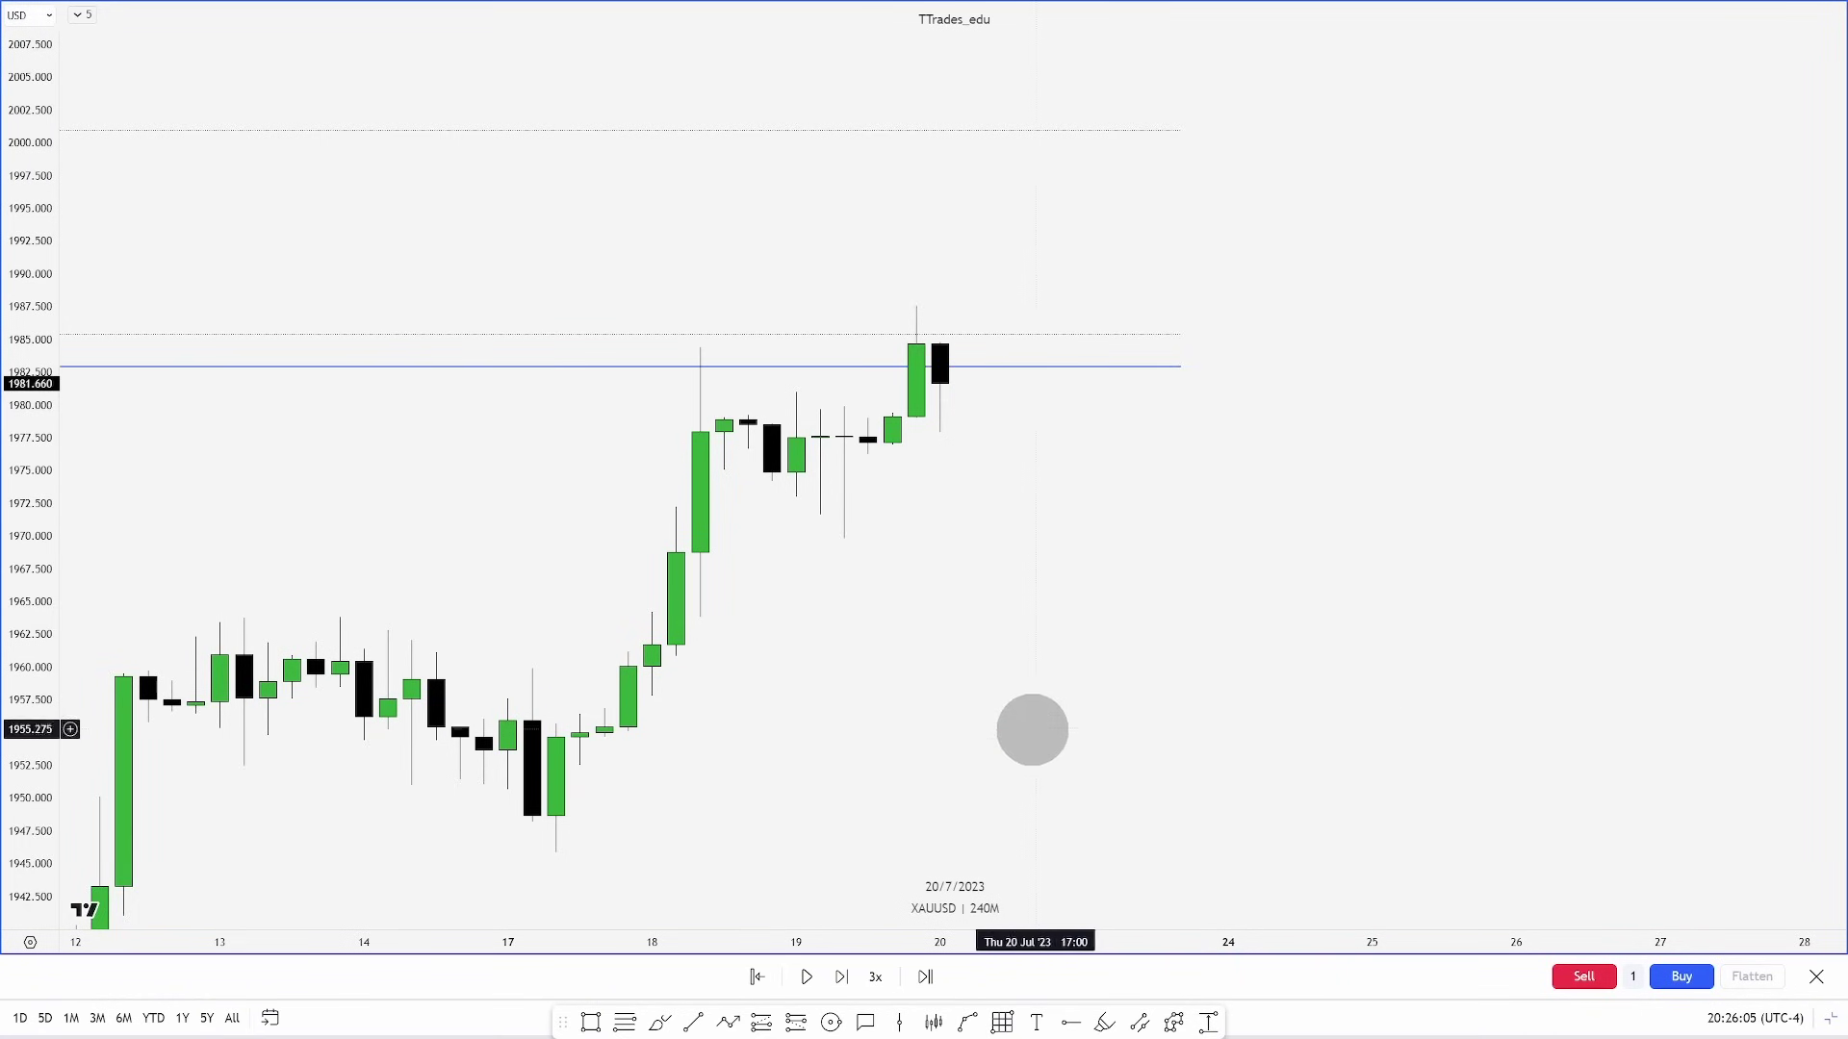
# Advance the XAUUSD 240-minute replay one bar and draw a solid blue horizontal line from the 19 July 17:00 candle's open to 21 July
pyautogui.moveTo(774, 429); pyautogui.dragTo(824, 462)
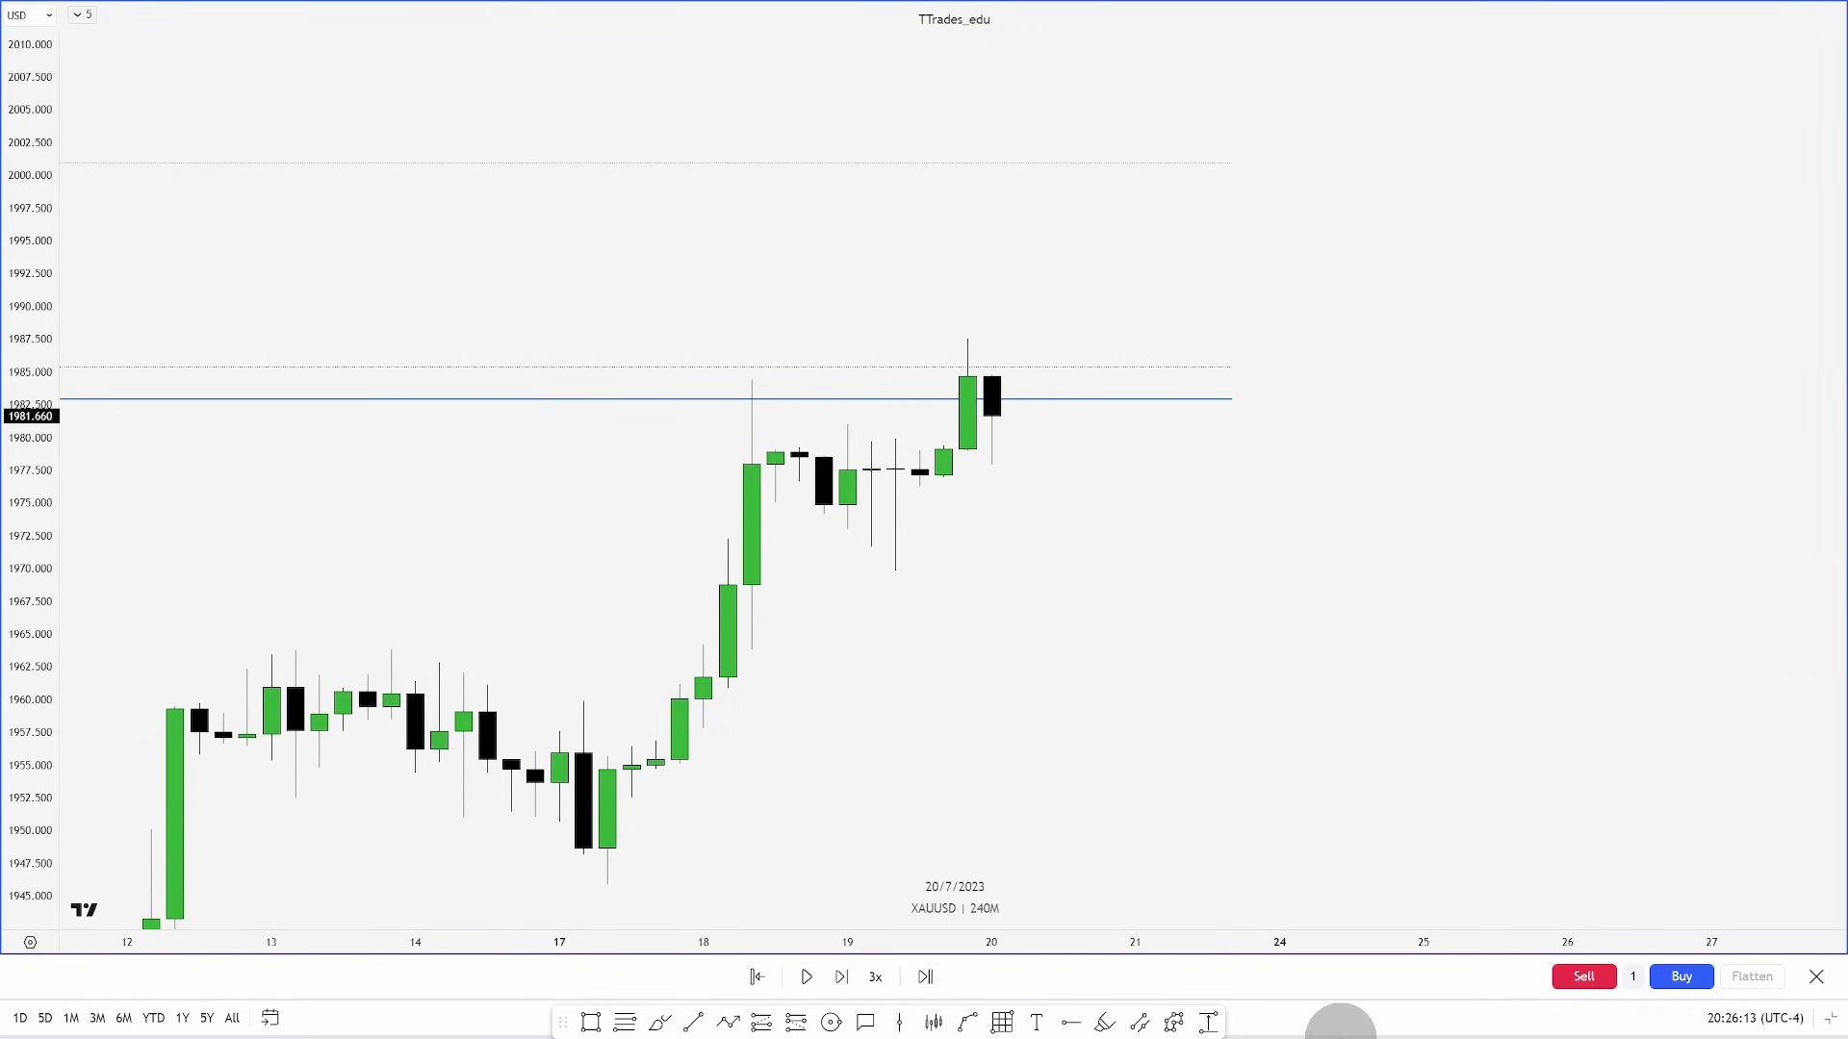
pyautogui.hotkey('shift', 'Right')
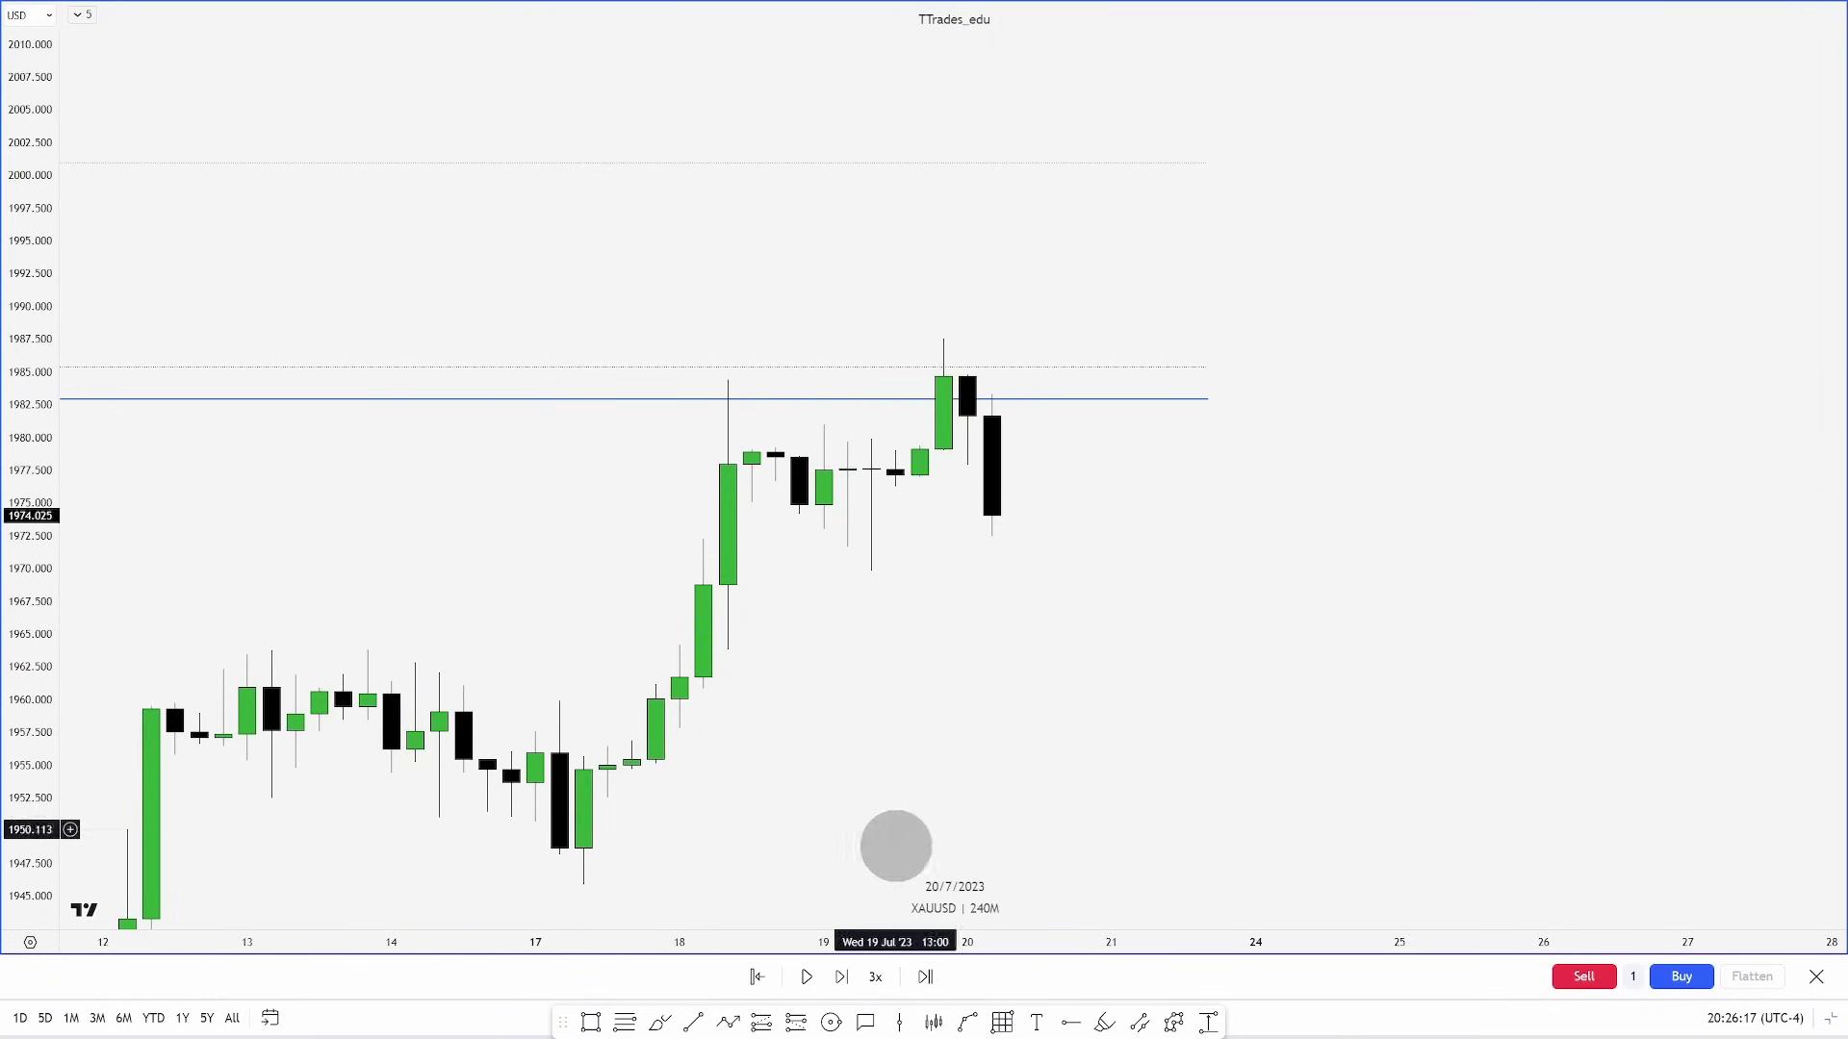
pyautogui.click(692, 1022)
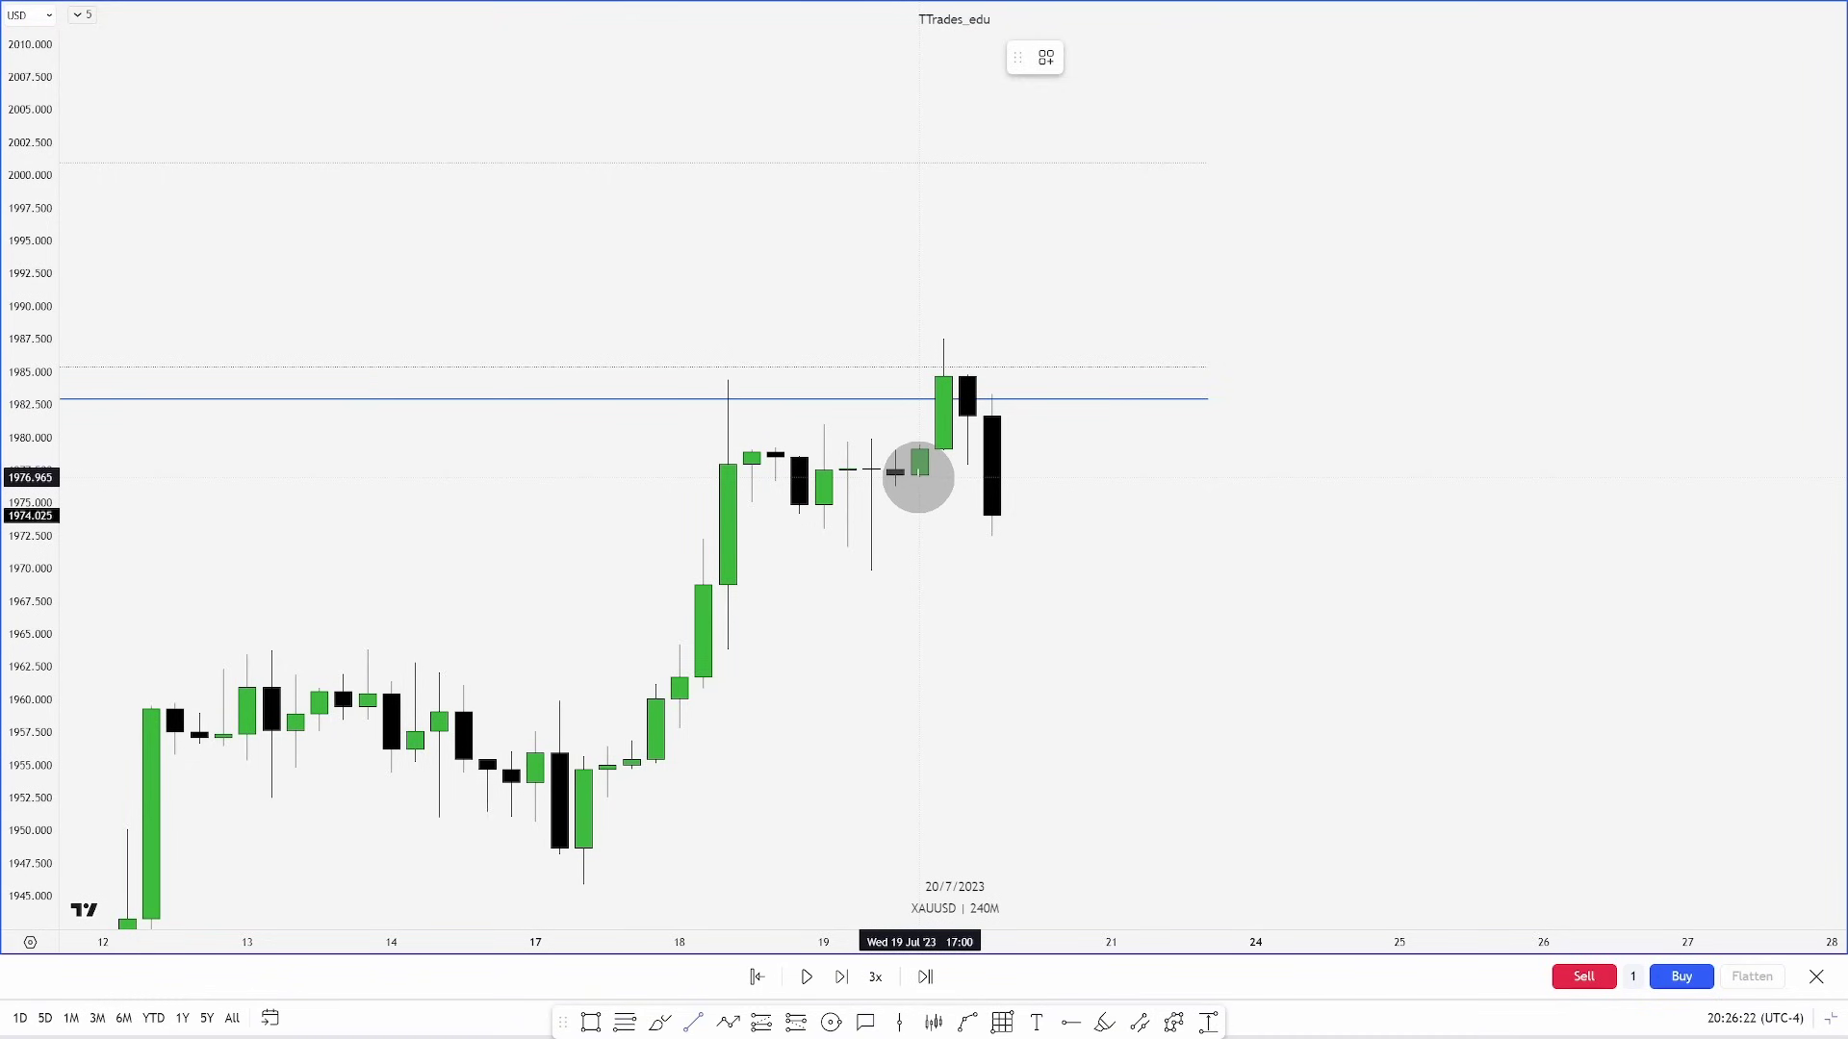
pyautogui.moveTo(919, 471); pyautogui.dragTo(1164, 478)
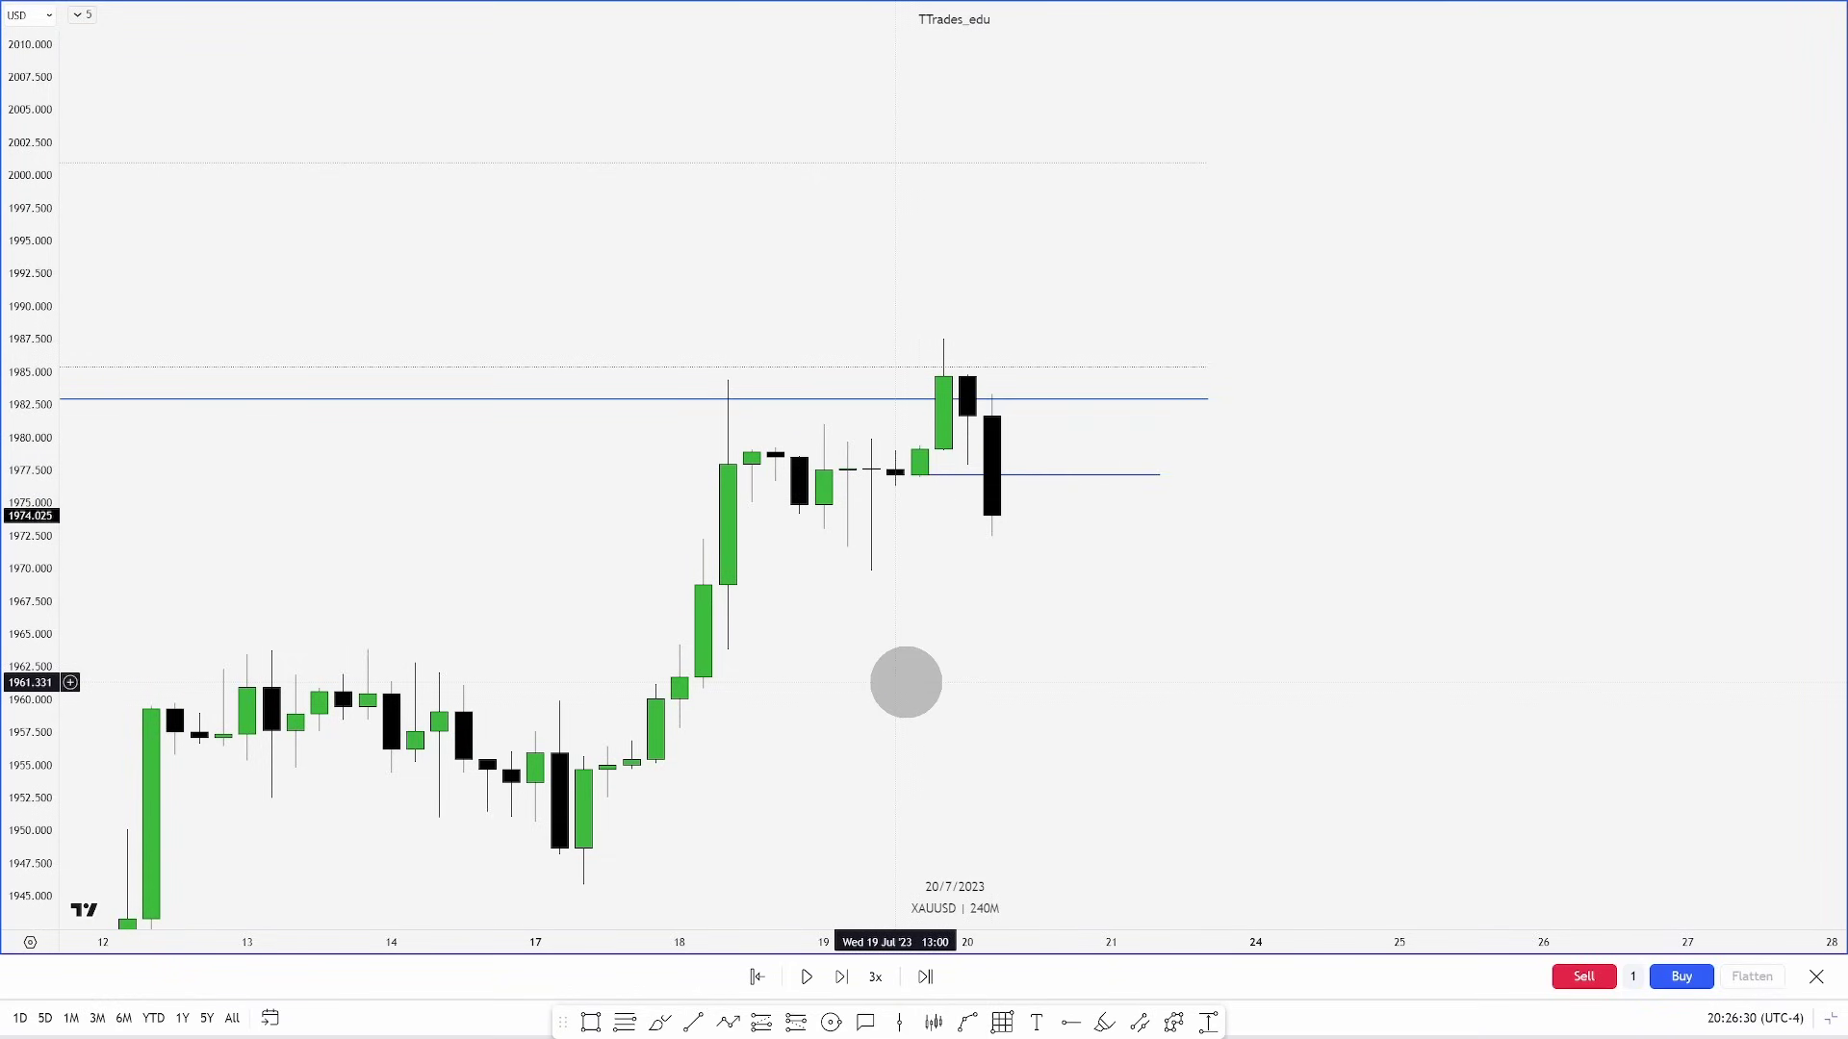
# Draw an orange horizontal line from the 19 July 09:00 low to 20 July, and a Fib retracement from the 19 July 21:00 high to that low
pyautogui.click(871, 571)
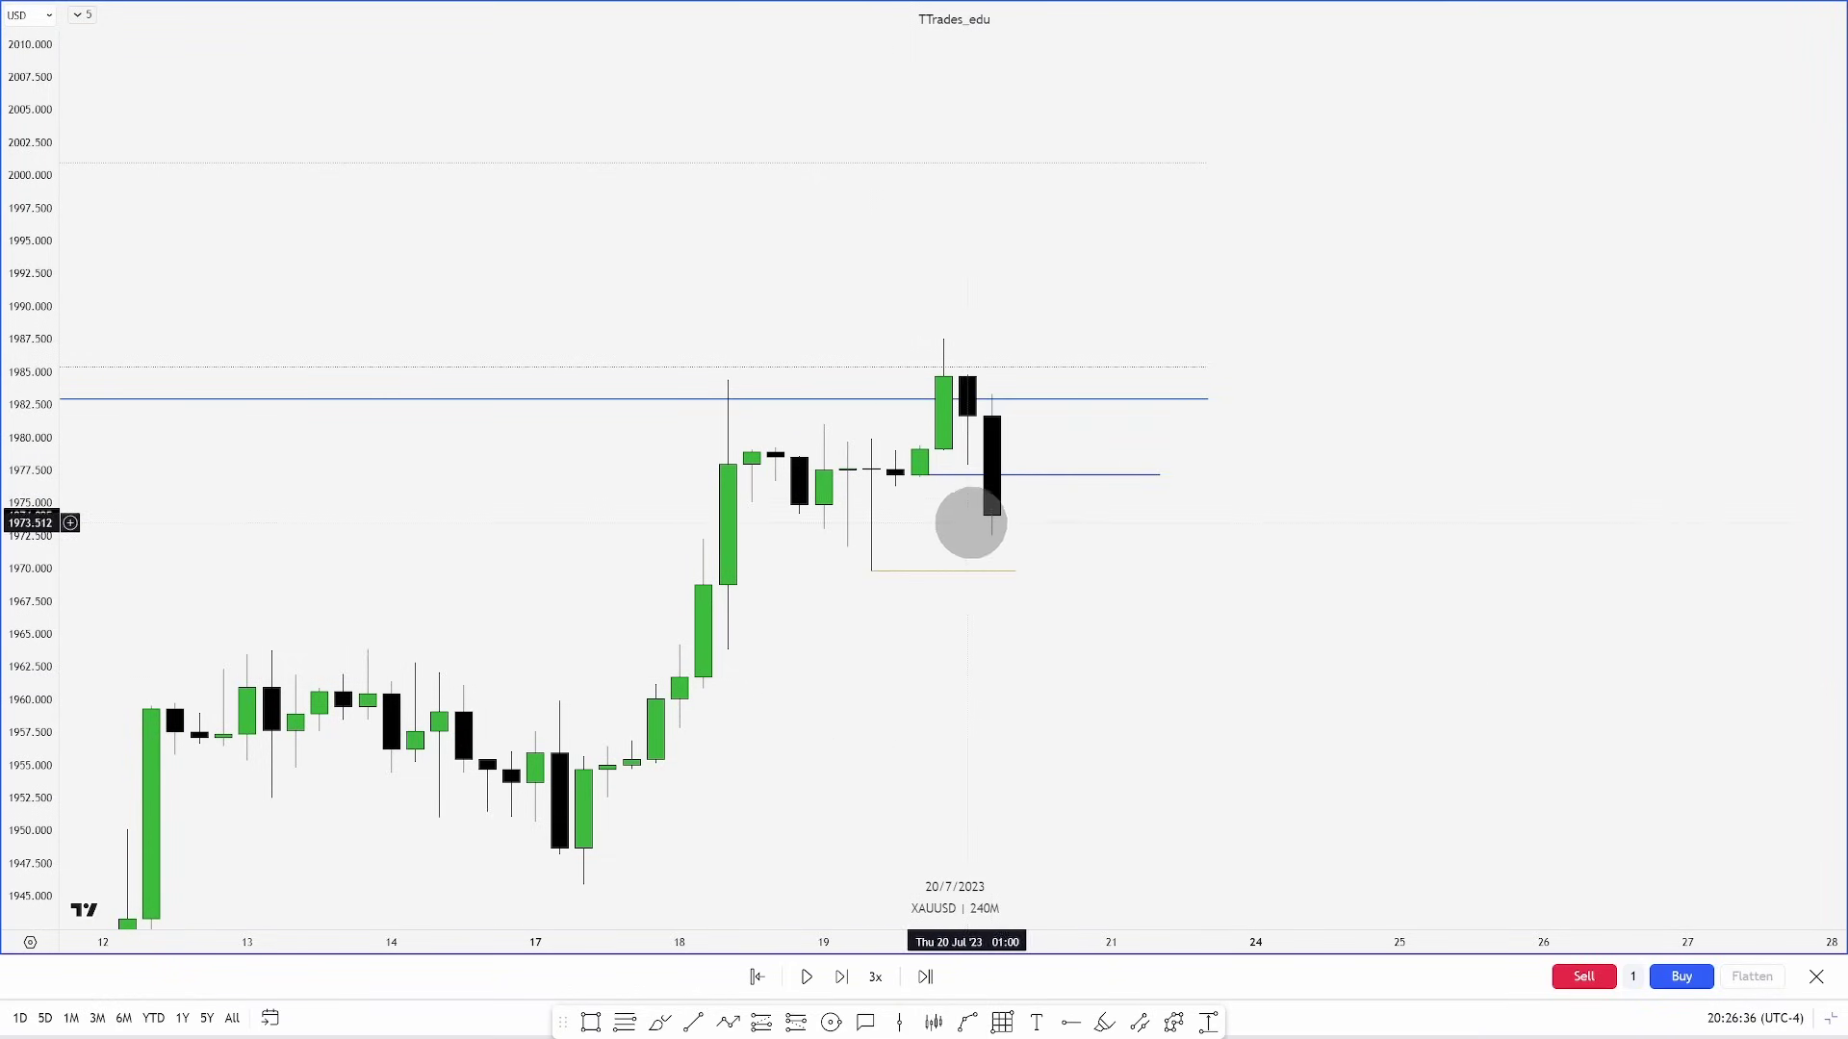
pyautogui.click(1014, 573)
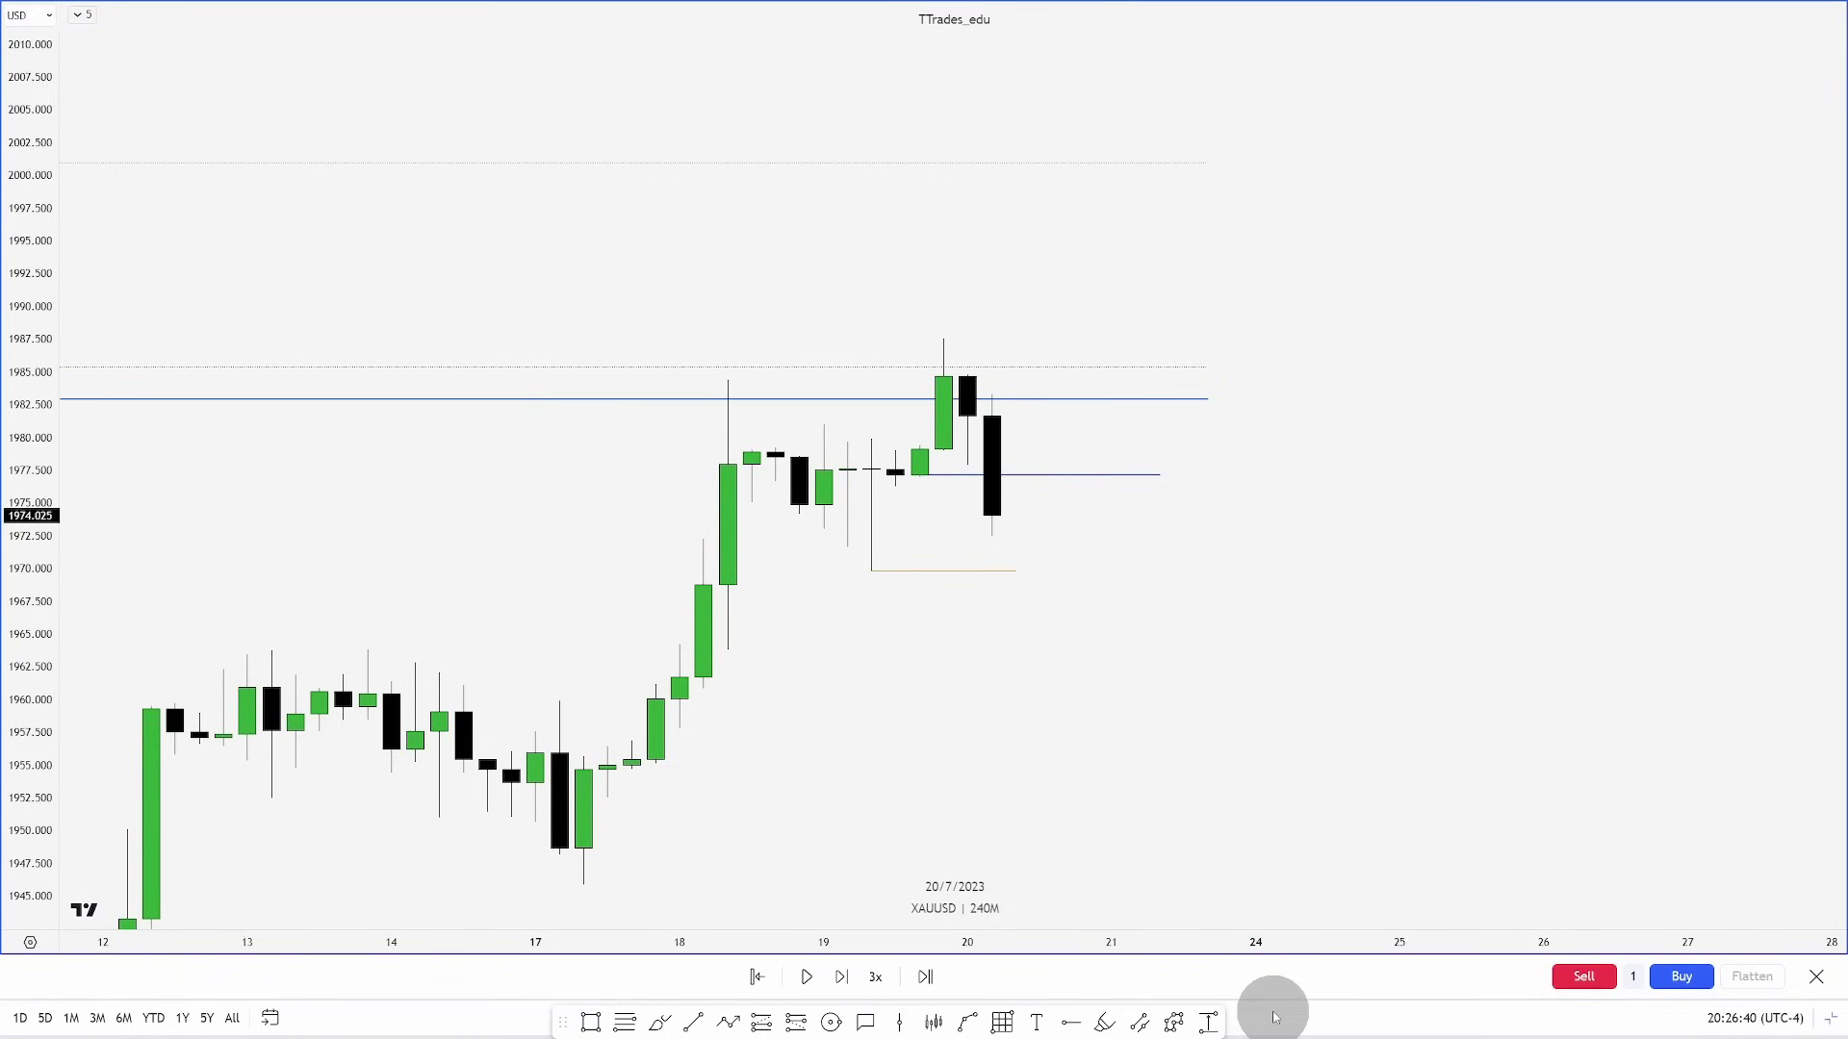
pyautogui.click(621, 1023)
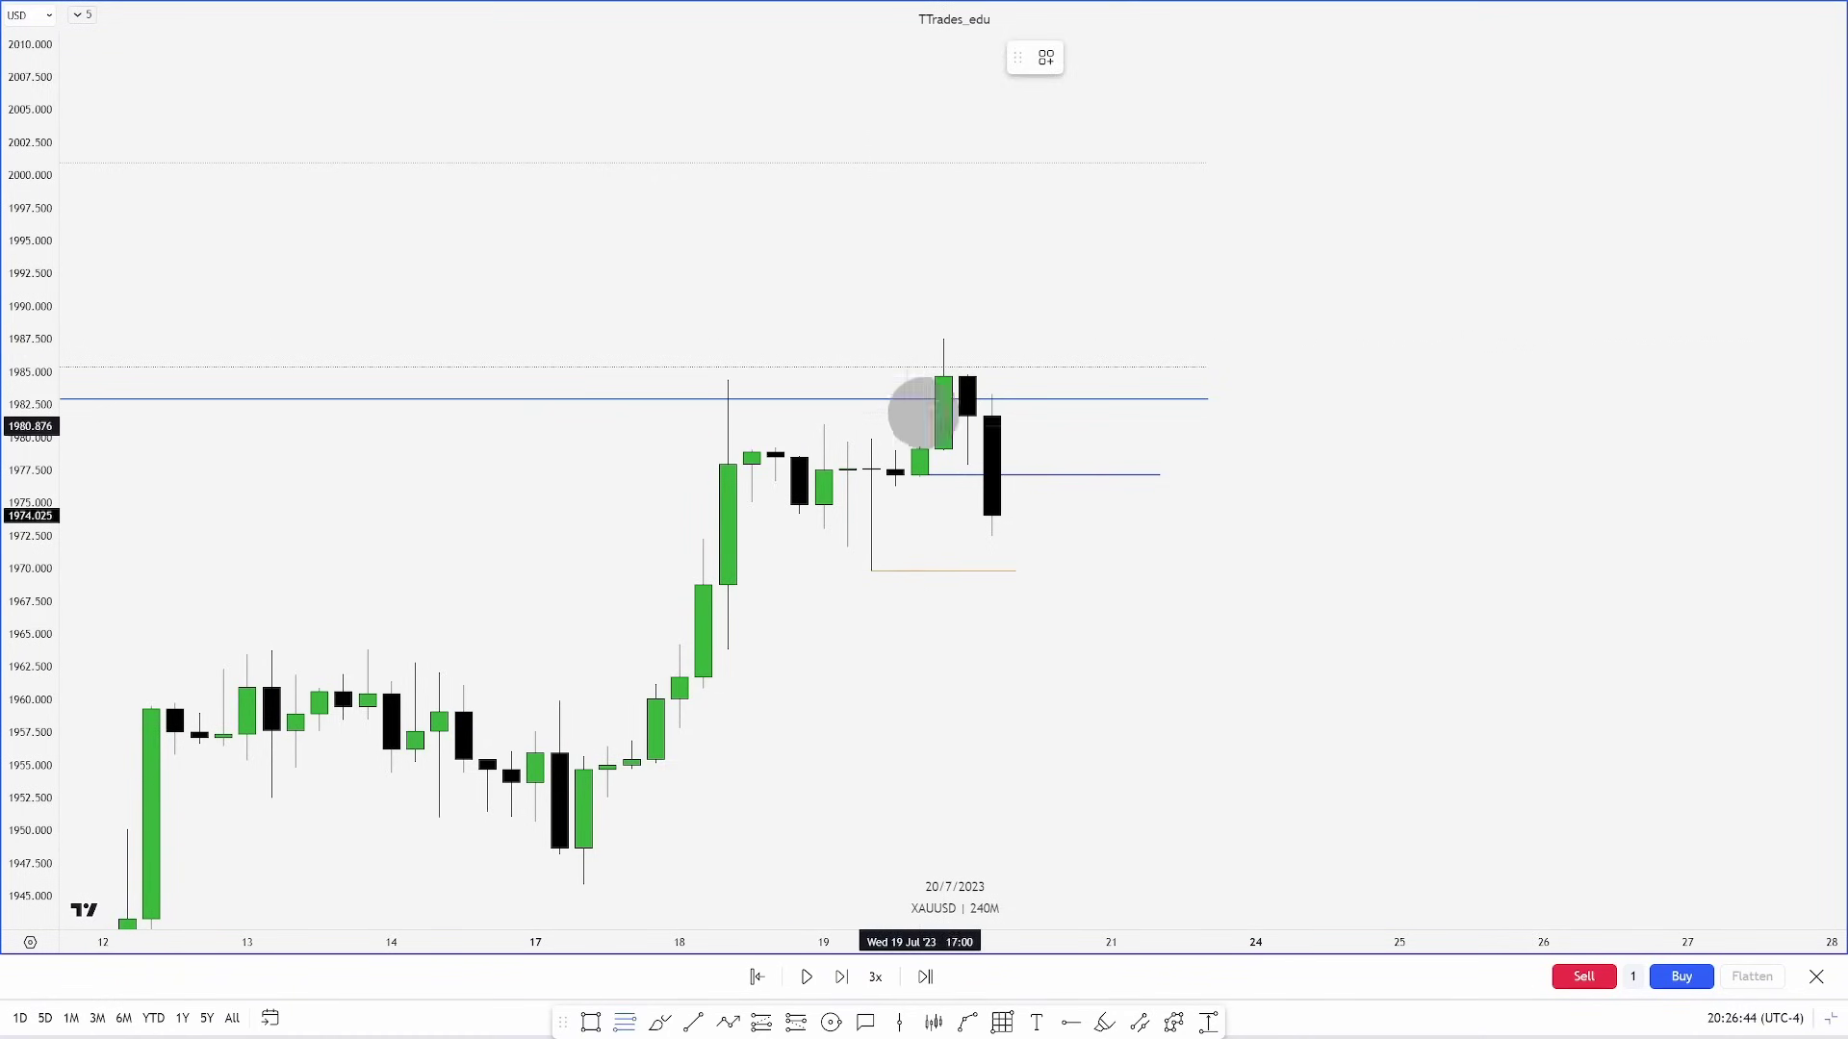
pyautogui.moveTo(943, 339)
pyautogui.mouseDown()
pyautogui.moveTo(912, 495)
pyautogui.moveTo(873, 570)
pyautogui.mouseUp()
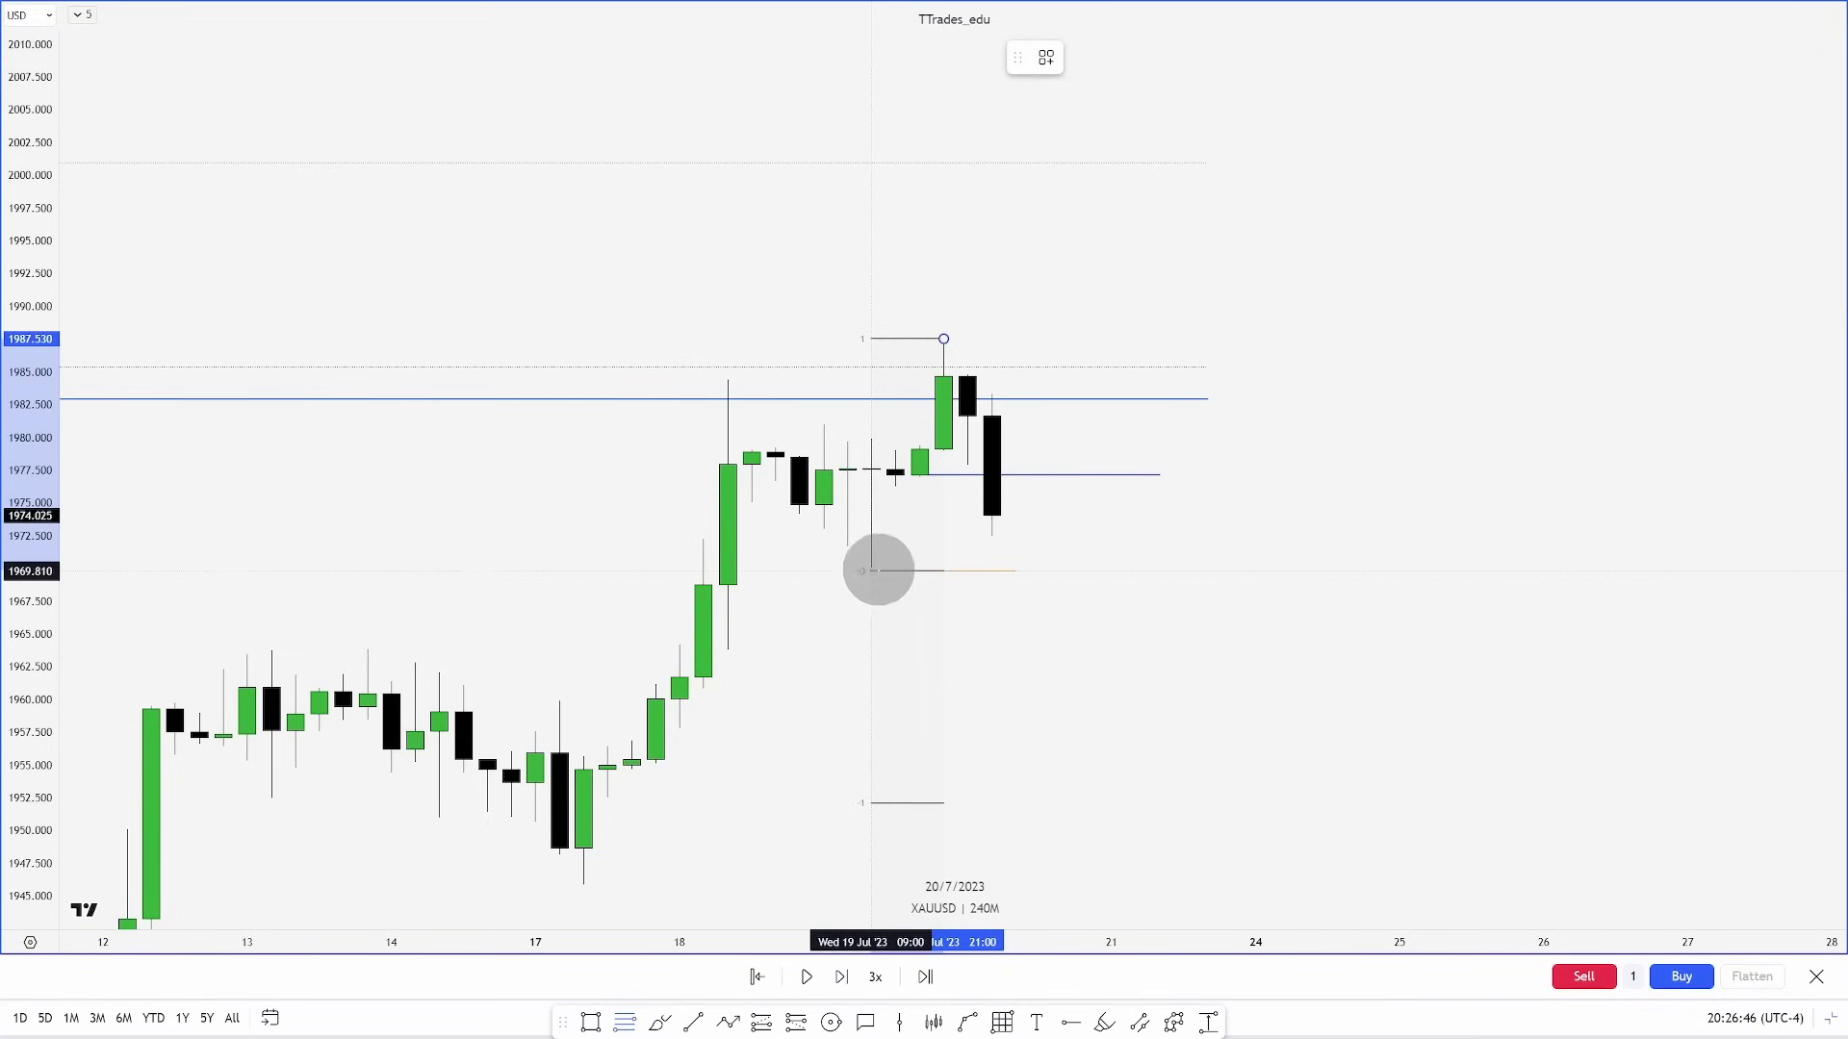
pyautogui.moveTo(1094, 754); pyautogui.dragTo(1097, 655)
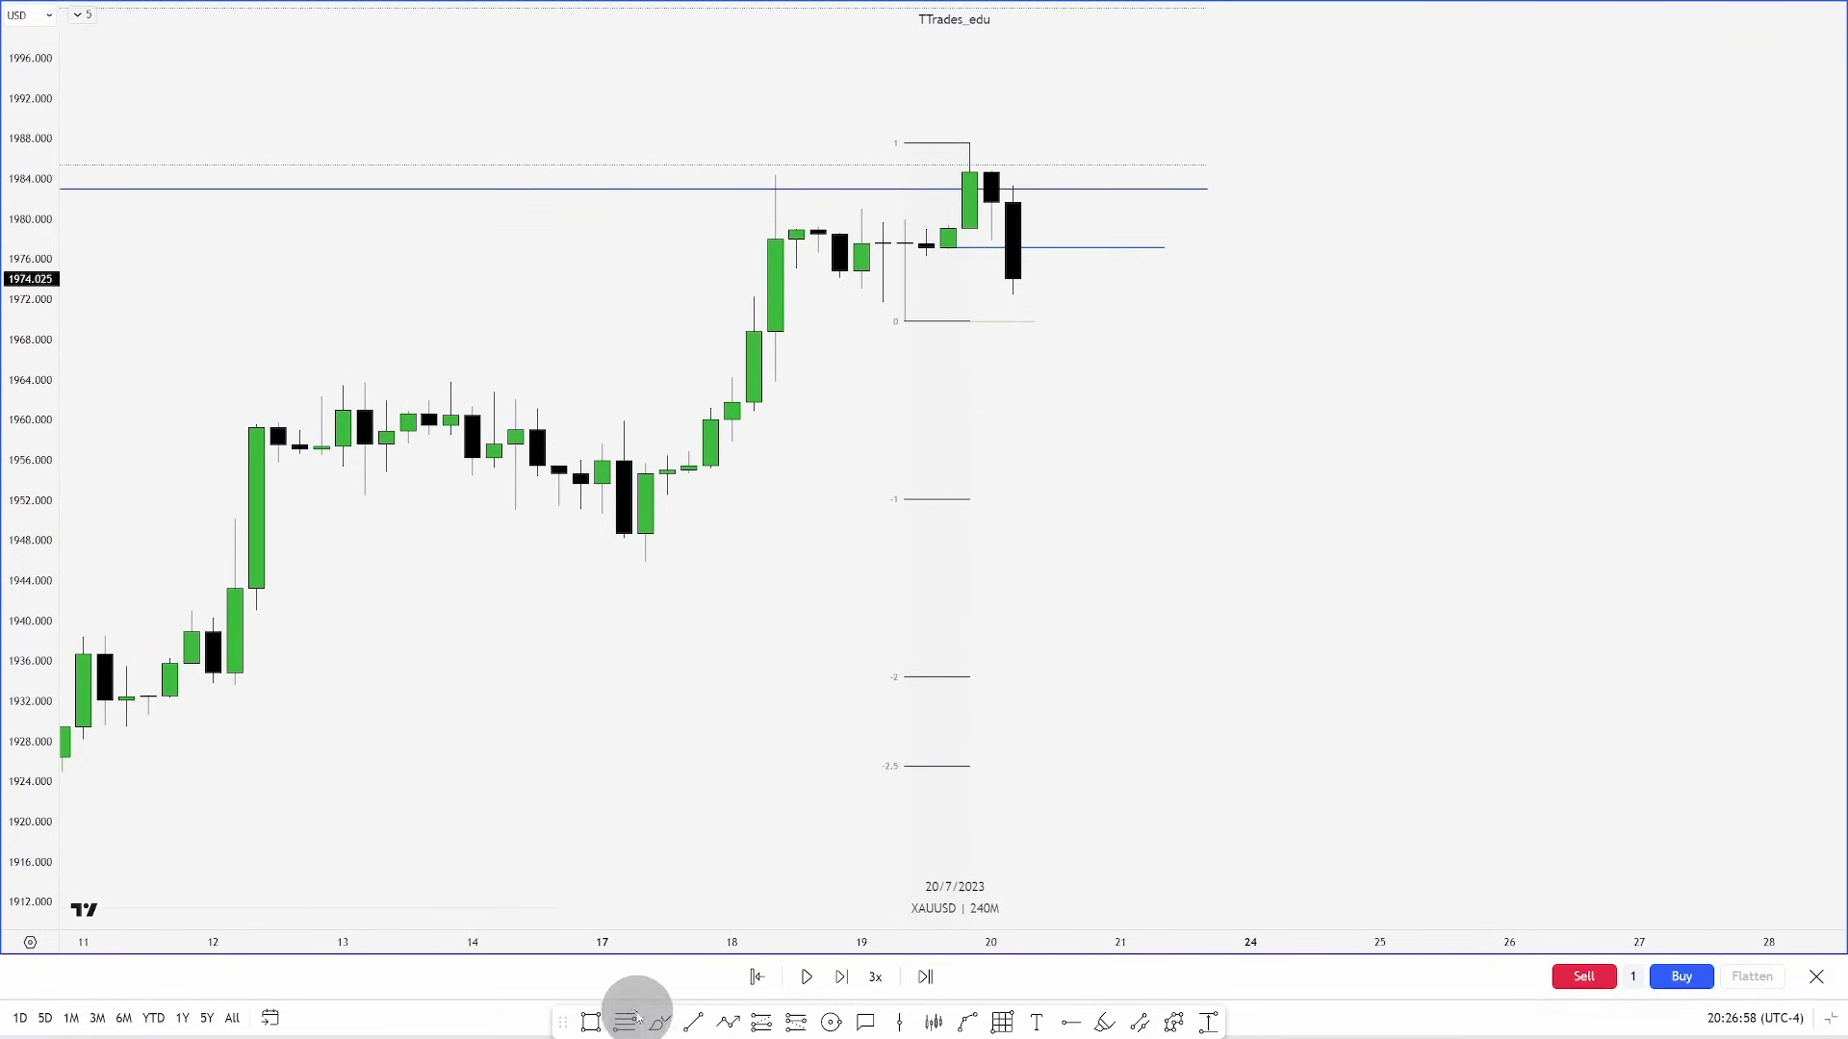
# Draw a rectangle between the -2 and -2.5 Fib levels, extending to 25 July
pyautogui.click(590, 1022)
pyautogui.moveTo(904, 679); pyautogui.dragTo(1380, 766)
pyautogui.click(1465, 718)
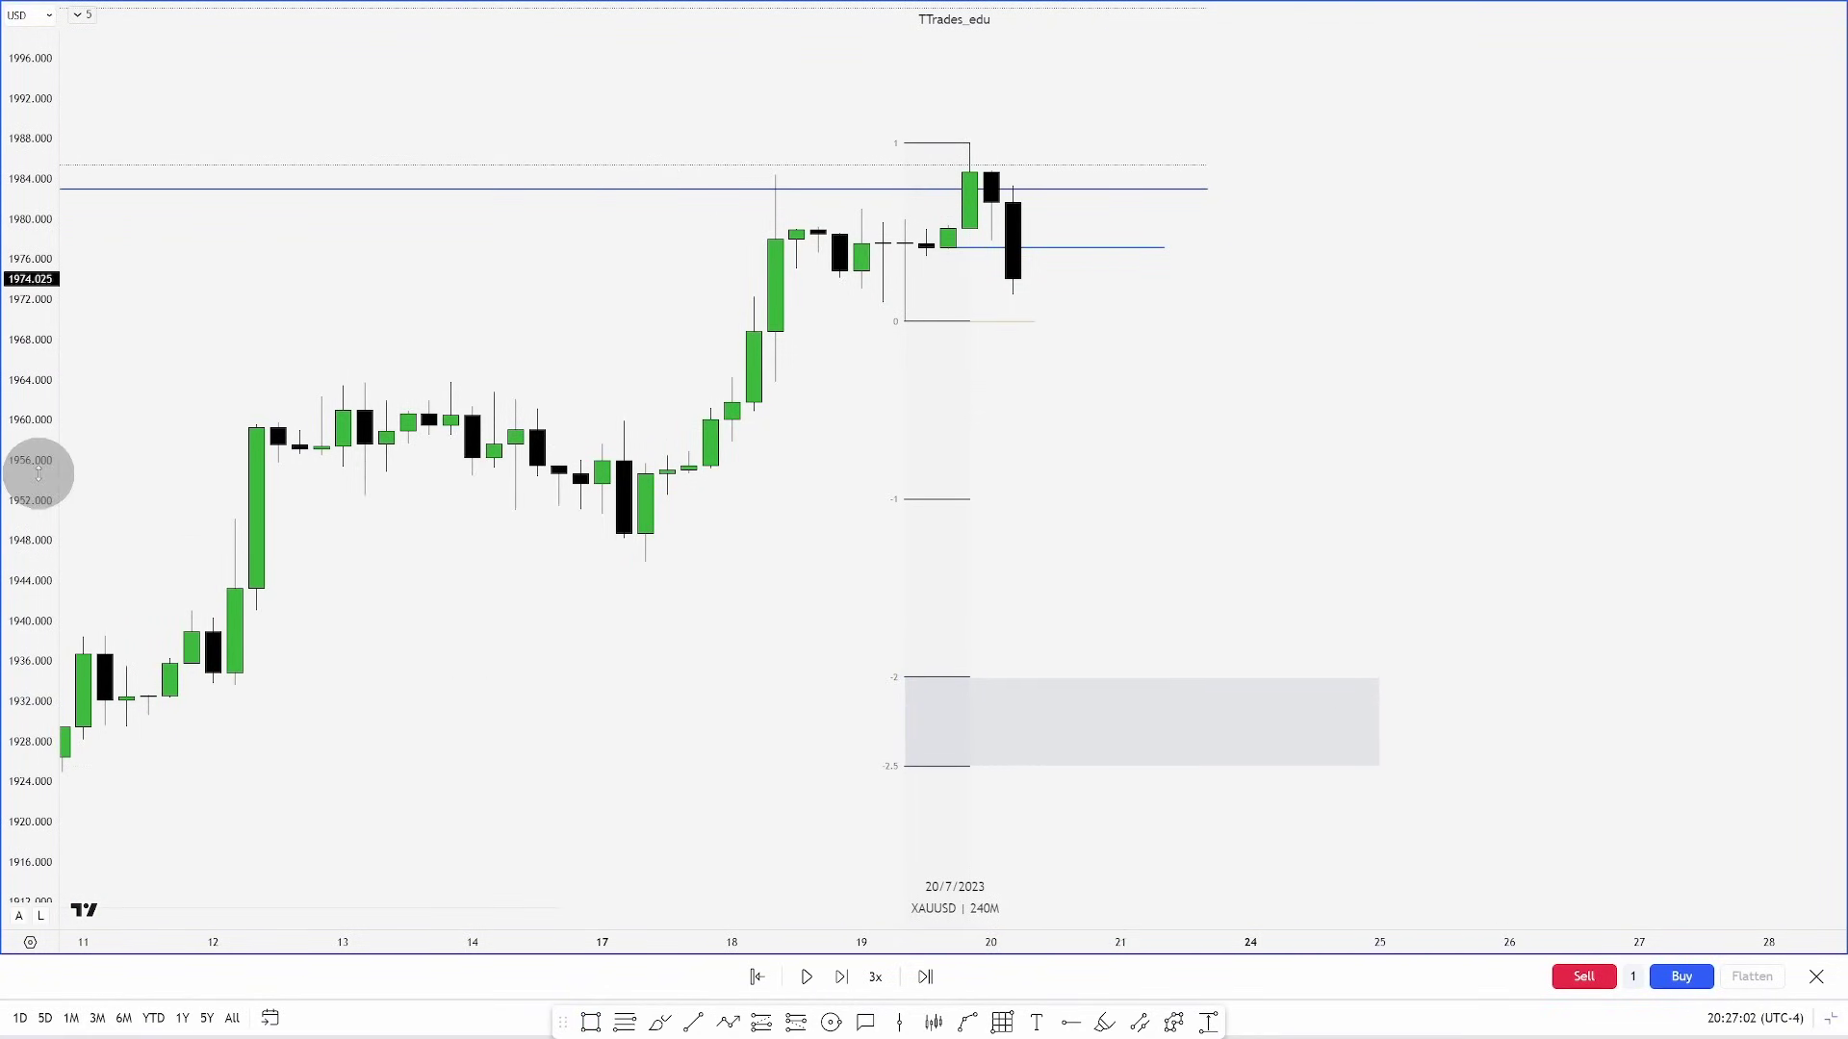
pyautogui.moveTo(38, 472); pyautogui.dragTo(56, 671)
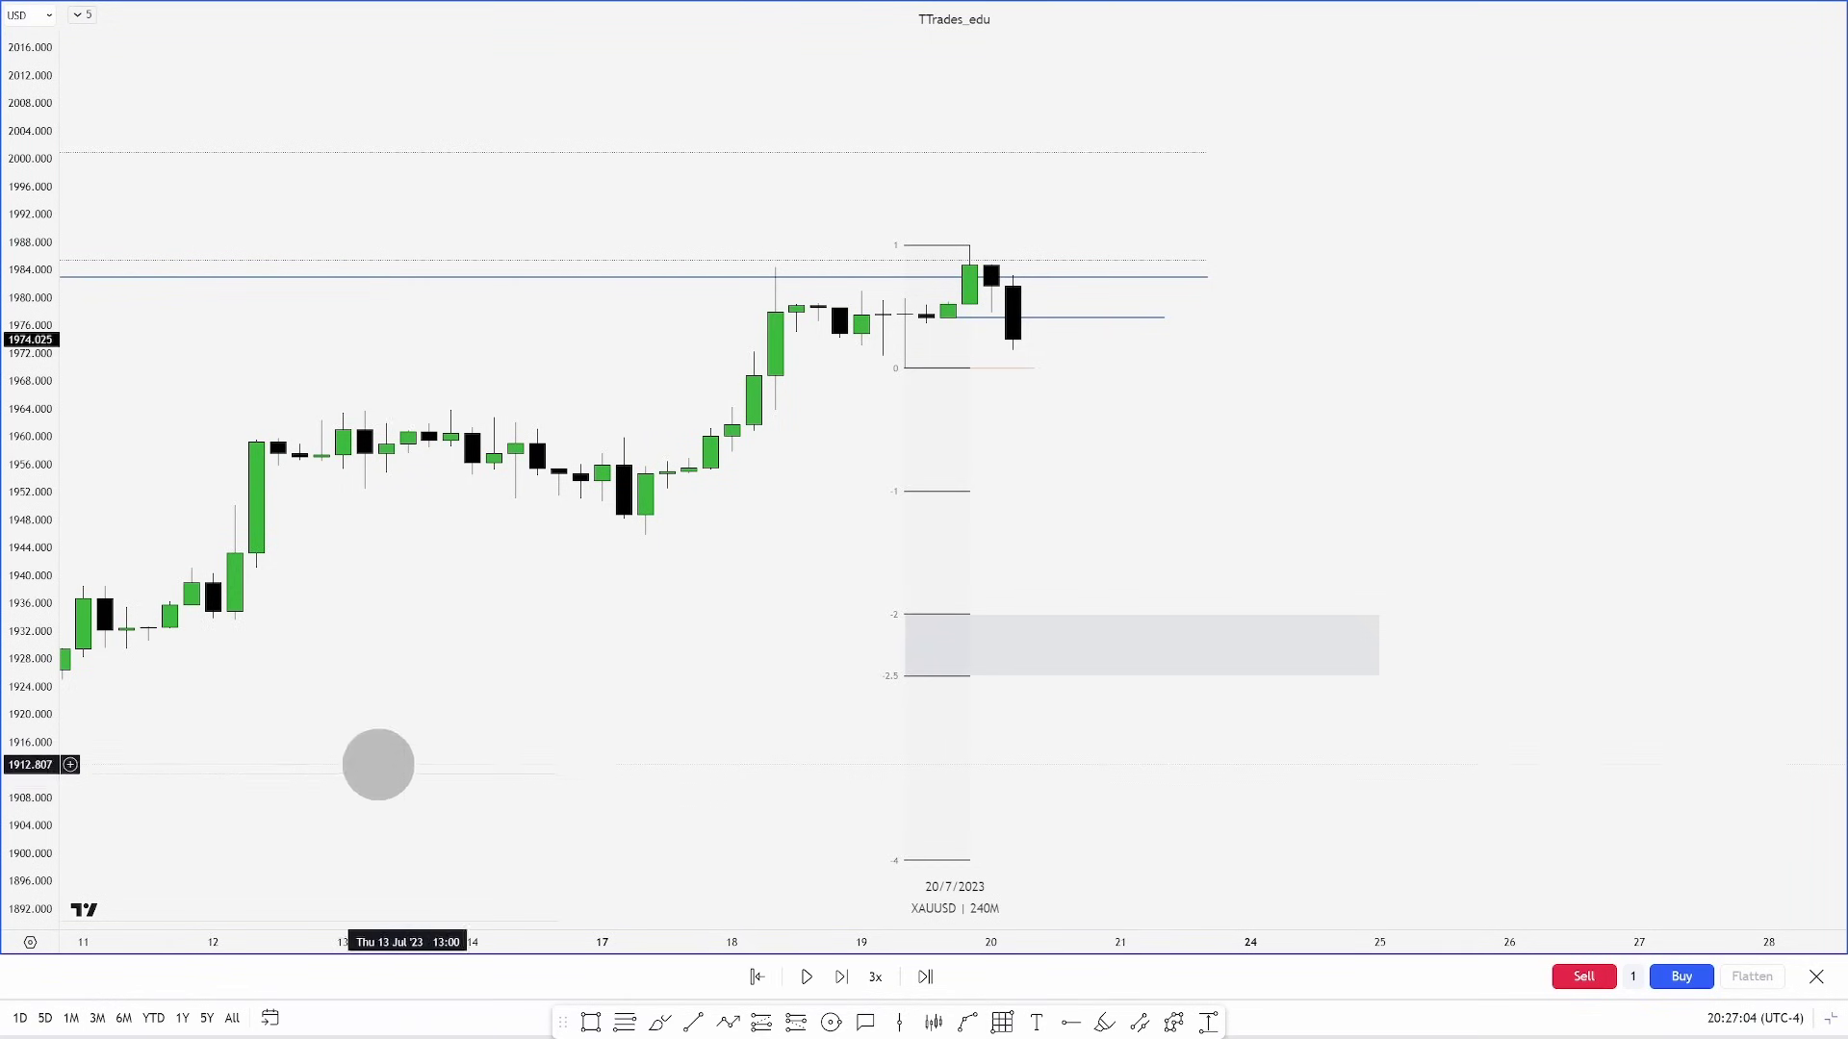
pyautogui.moveTo(35, 804); pyautogui.dragTo(48, 647)
pyautogui.moveTo(542, 641); pyautogui.dragTo(513, 747)
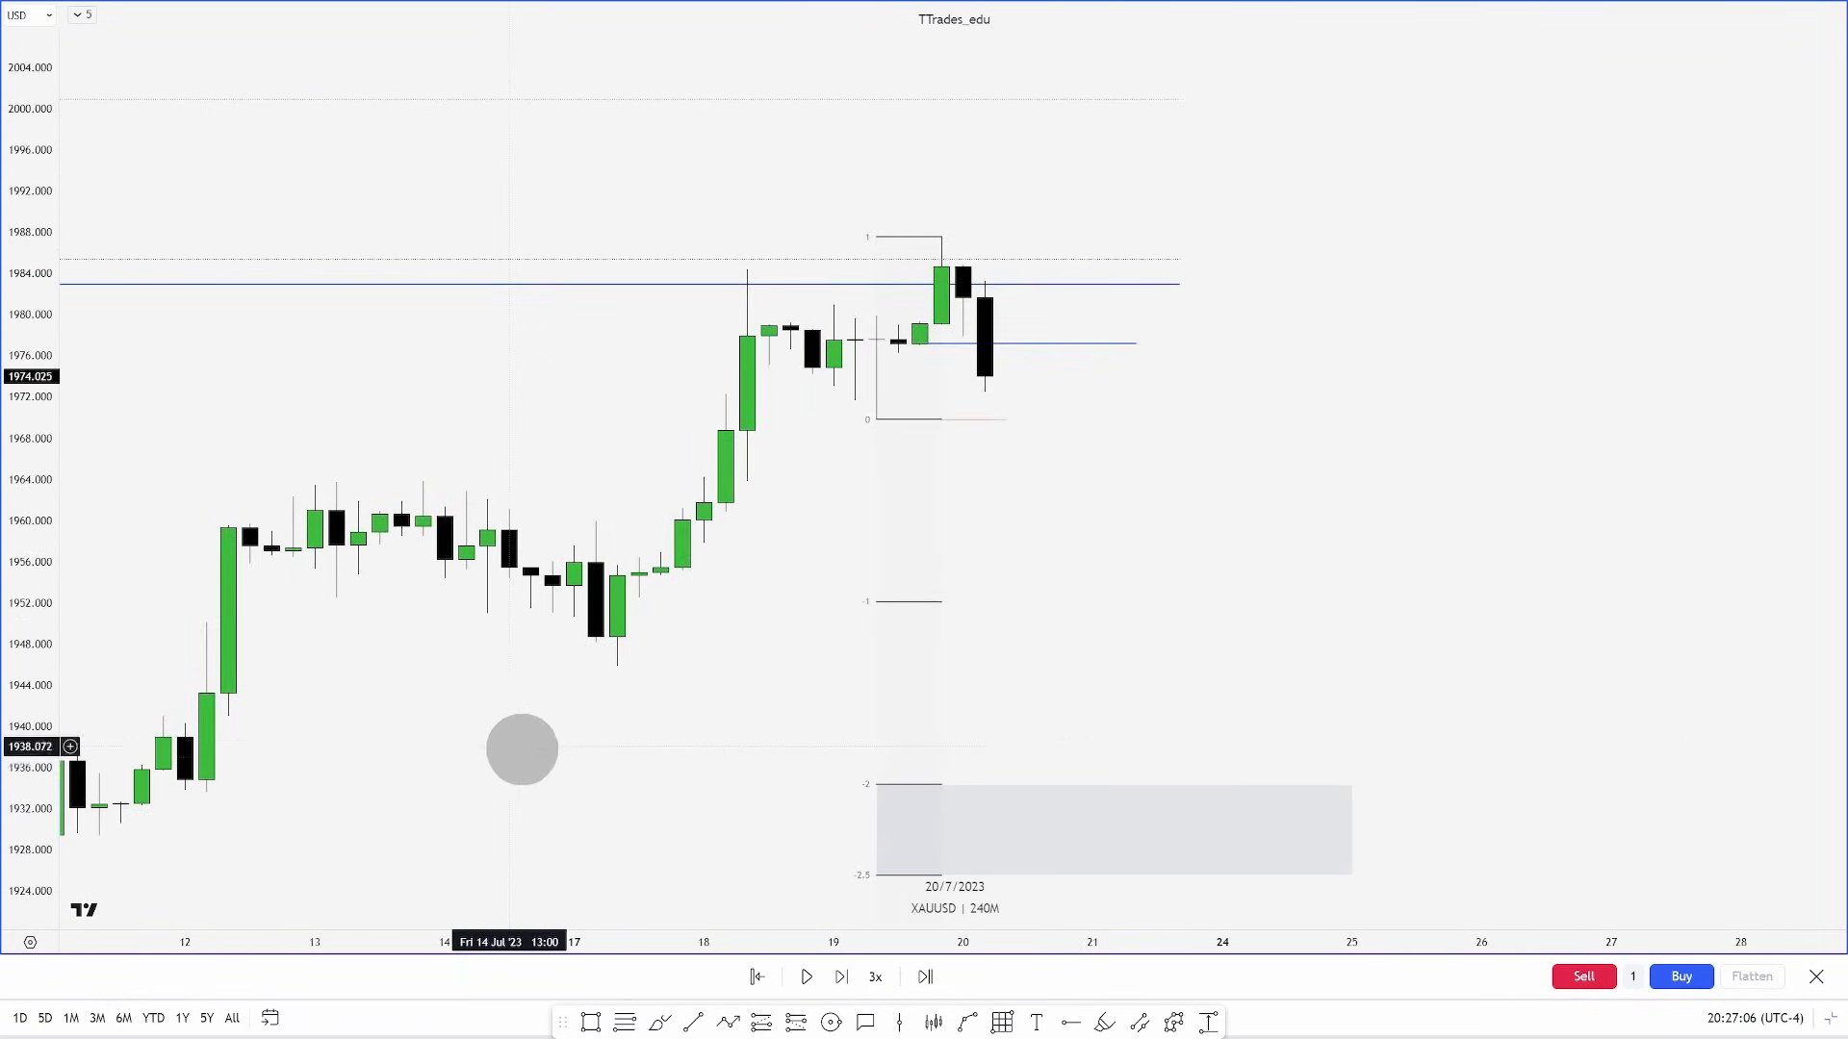
# Advance the replay to the 25 July 13:00 candle, extending the blue line at the 19 July 17:00 open to 25 July 17:00
pyautogui.hotkey('shift', 'Right')
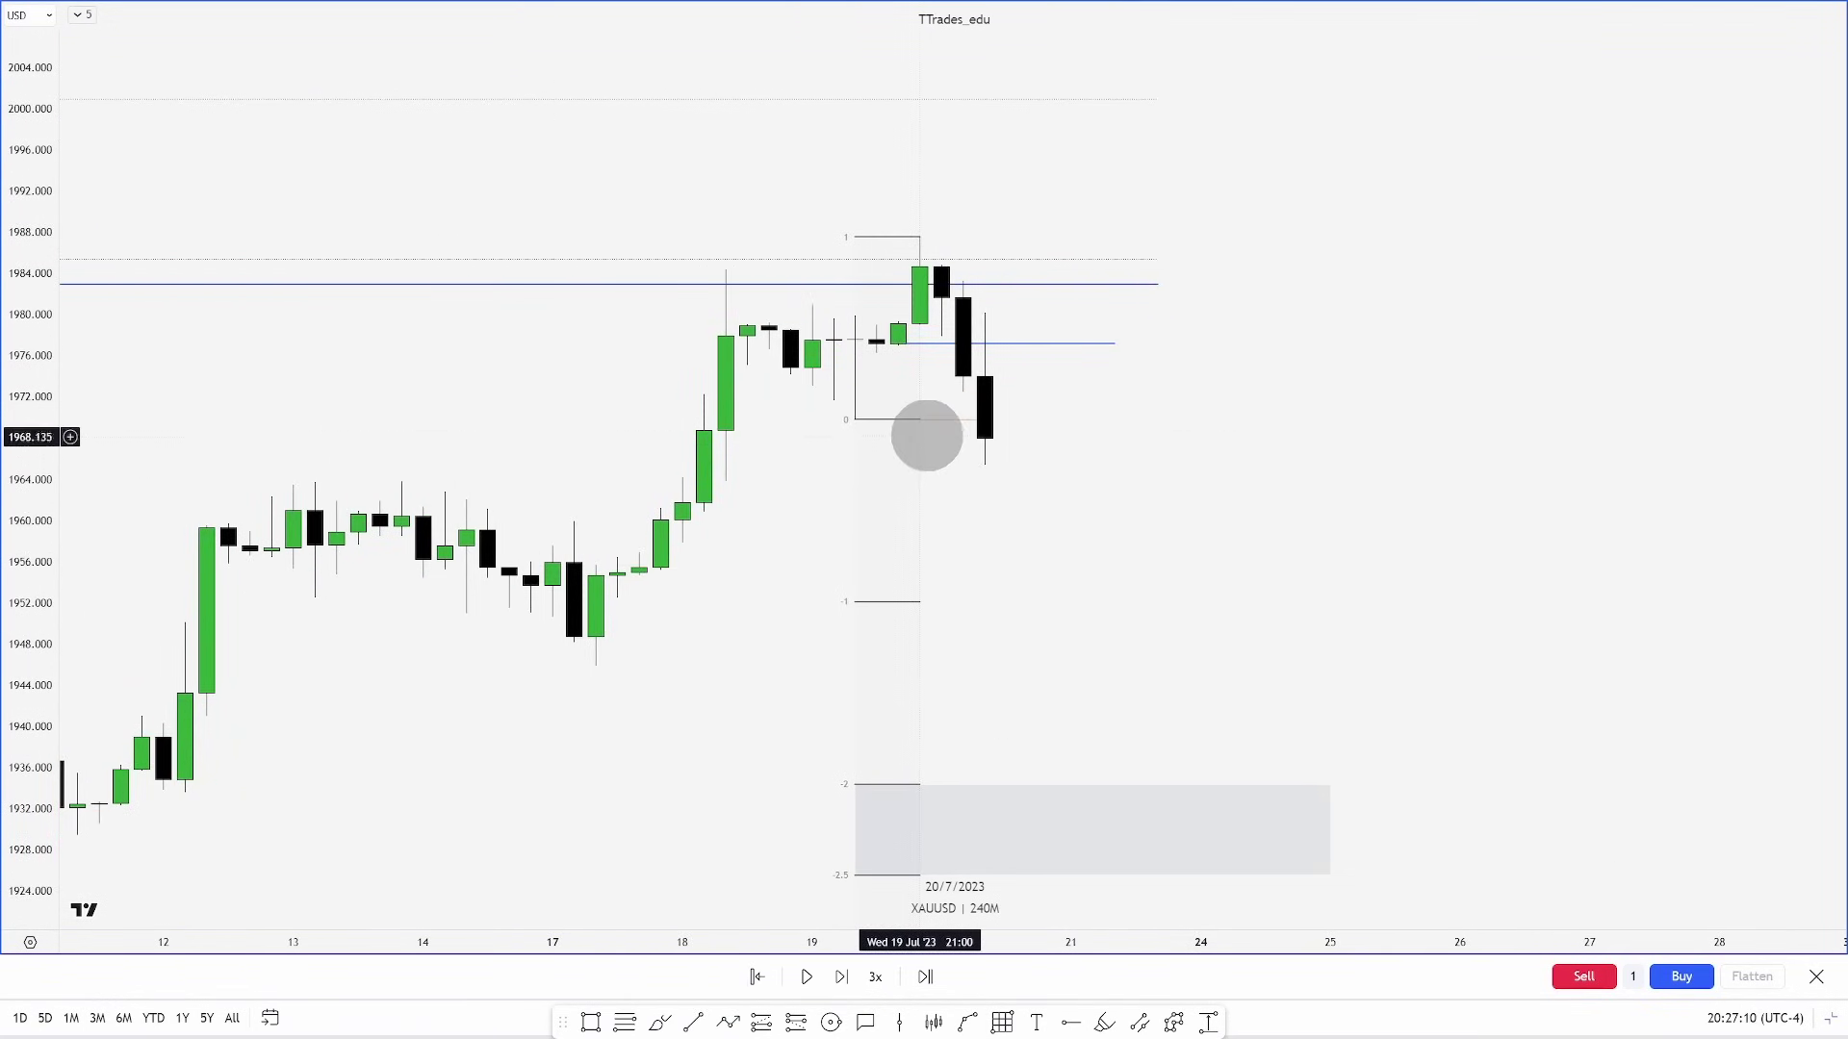
pyautogui.moveTo(1049, 464); pyautogui.dragTo(1039, 511)
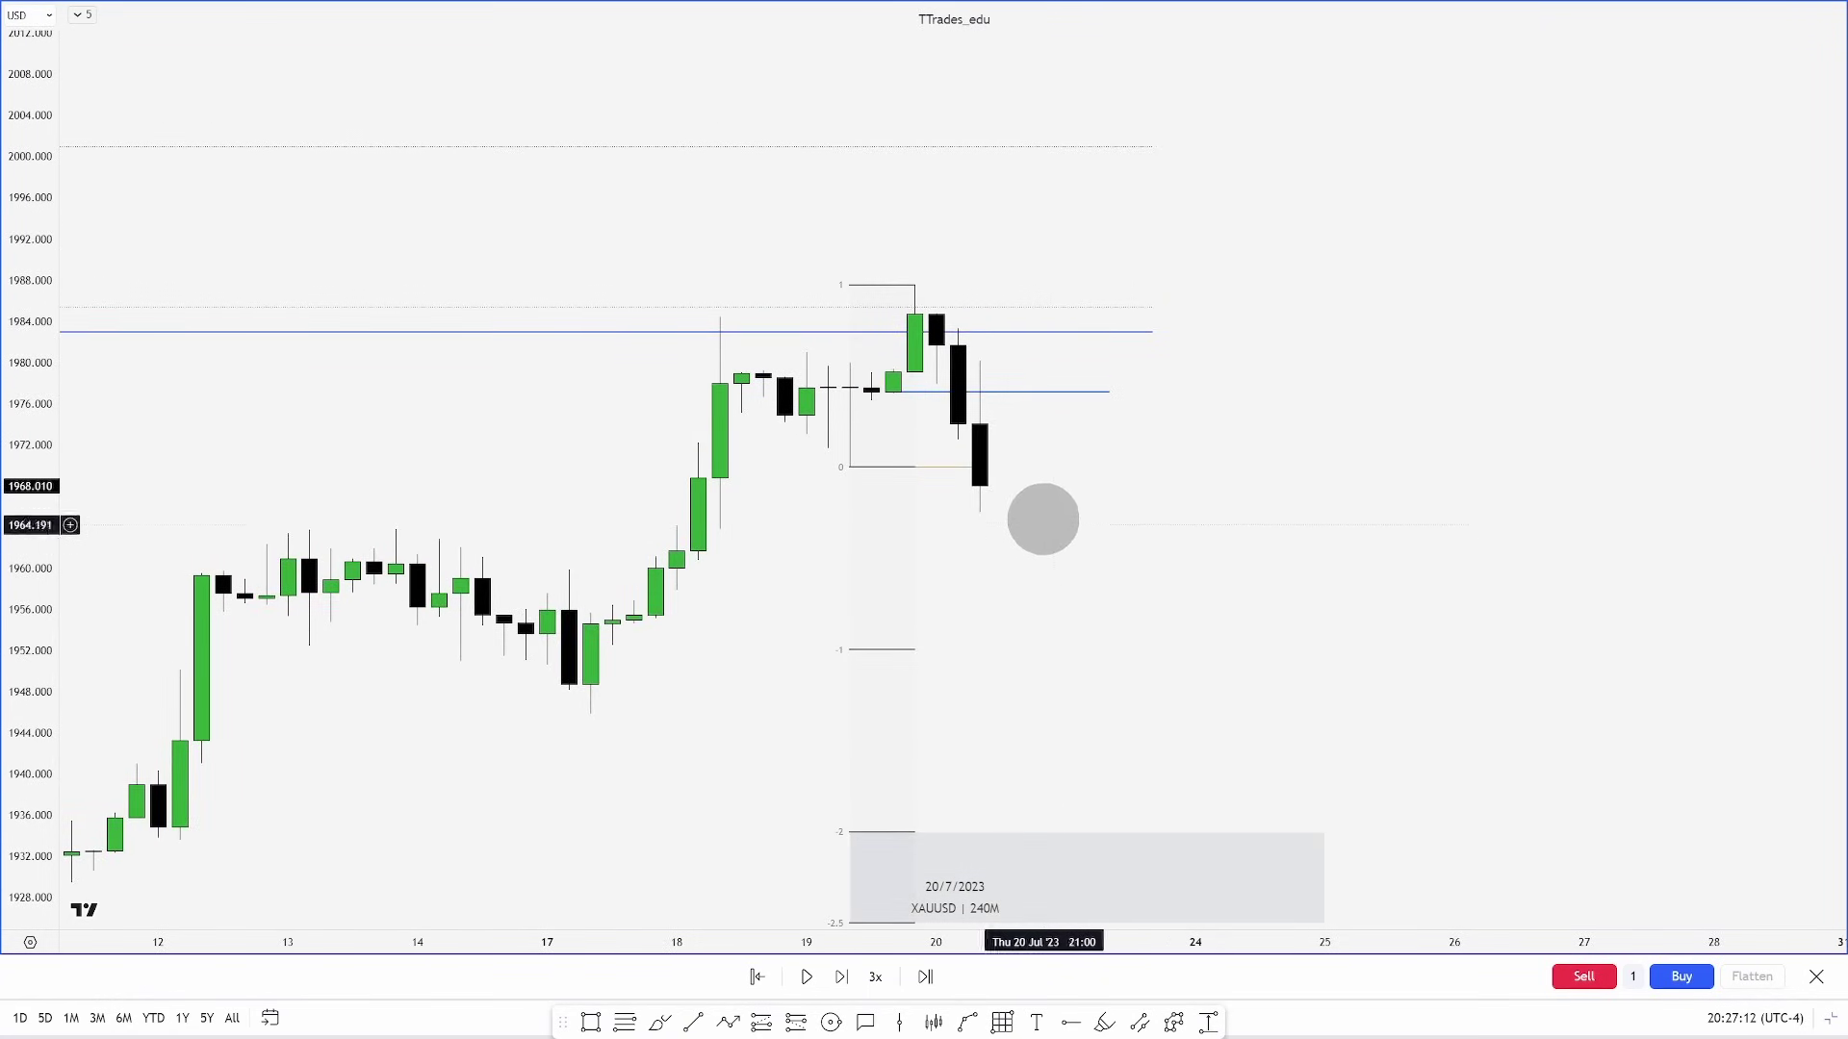
pyautogui.click(985, 399)
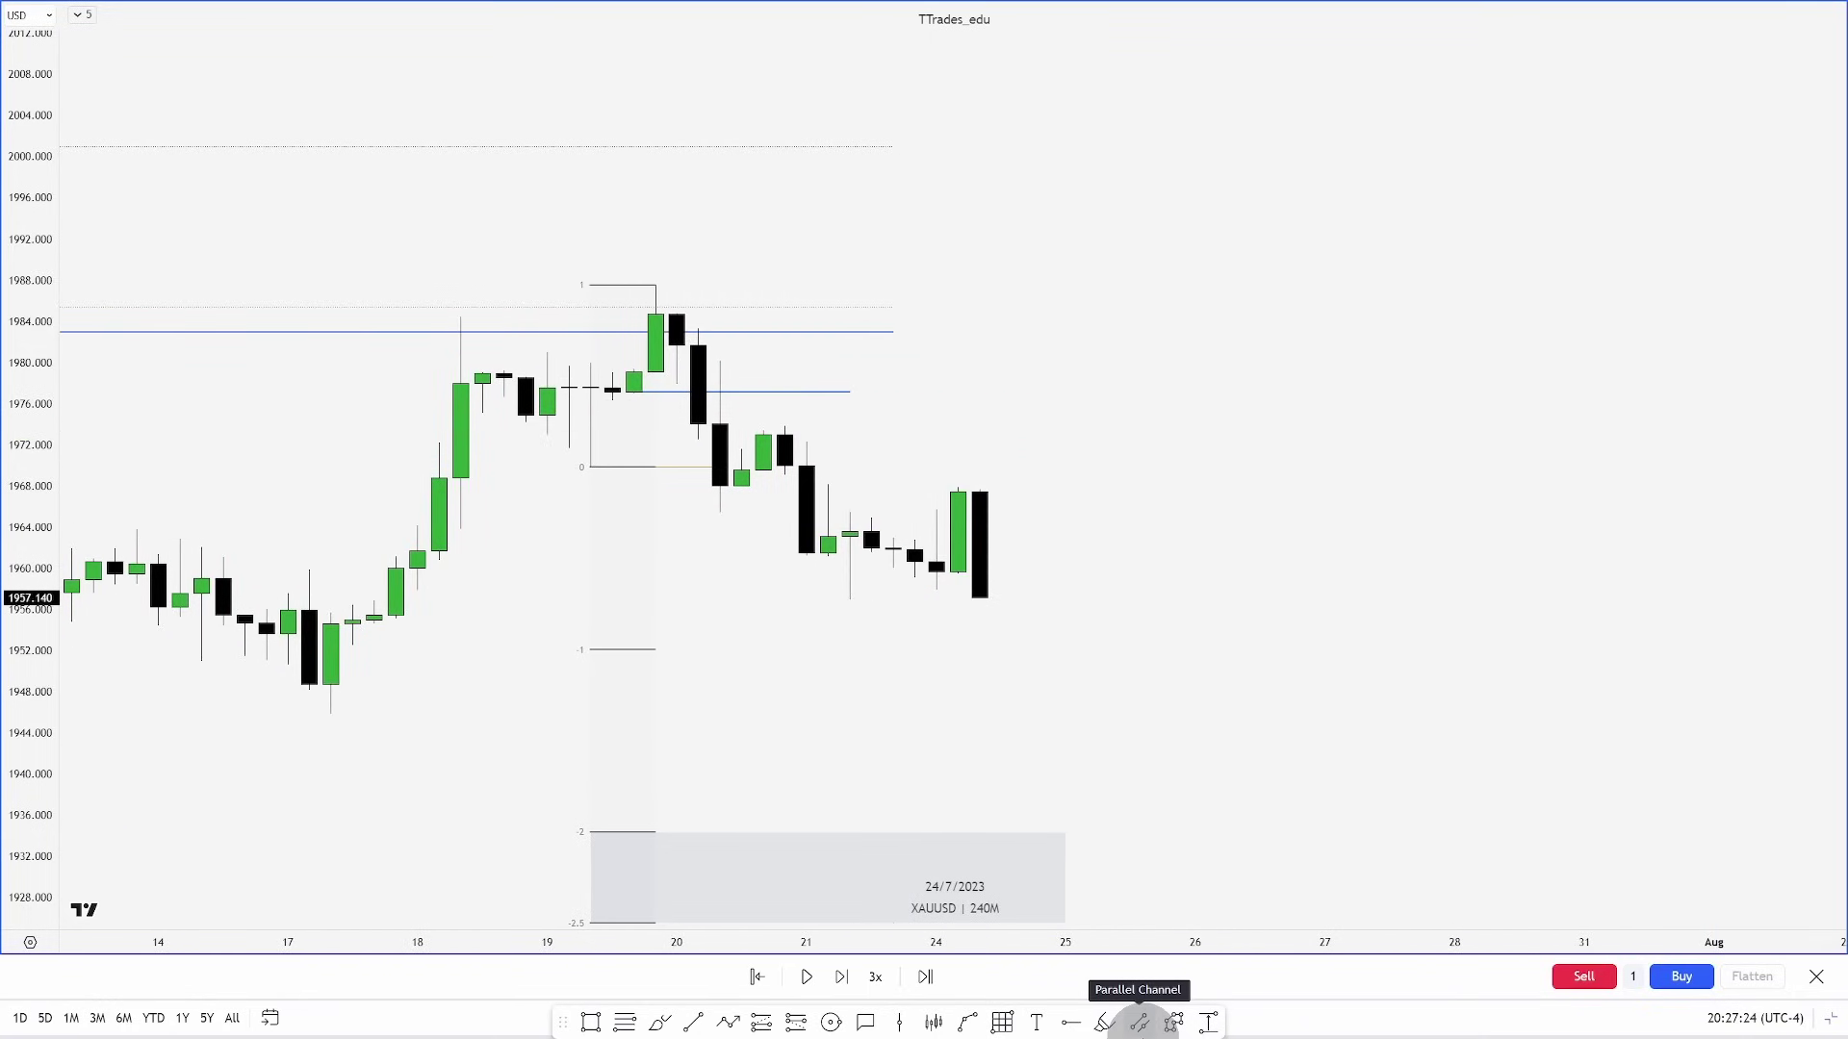
pyautogui.moveTo(850, 394); pyautogui.dragTo(1152, 395)
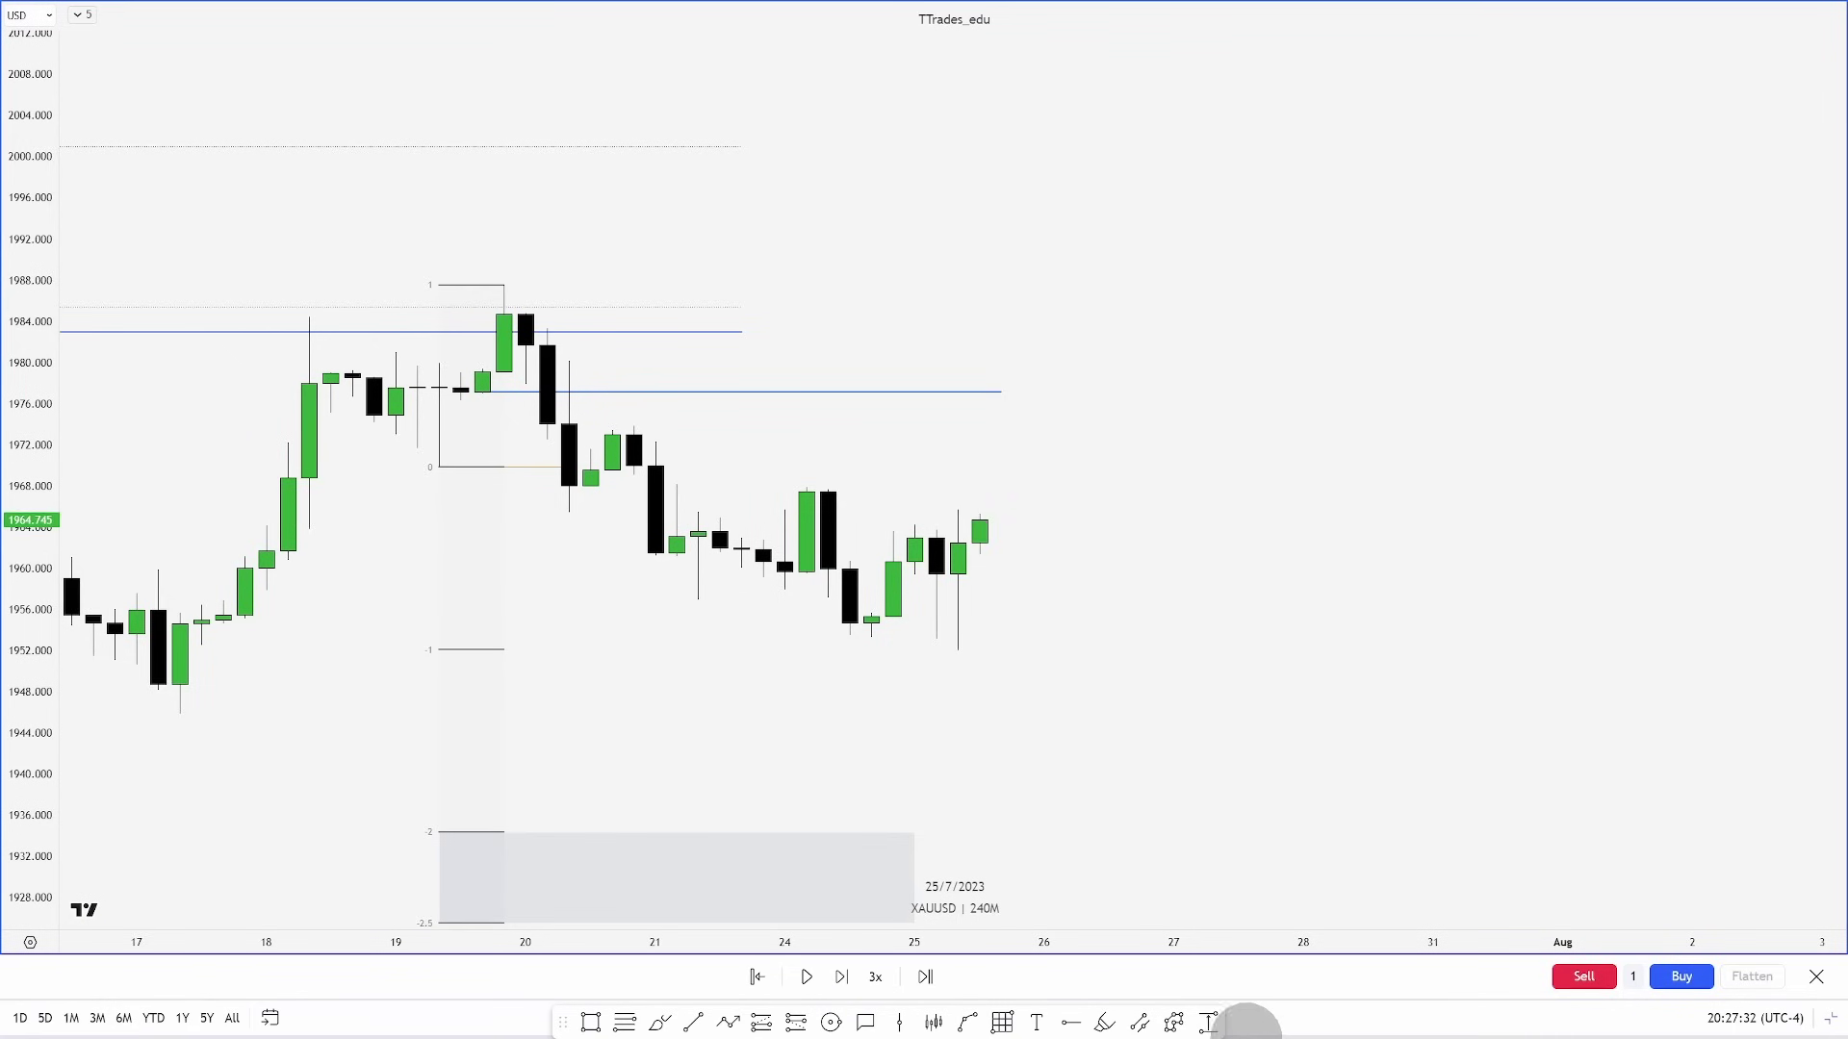
pyautogui.moveTo(1054, 639); pyautogui.dragTo(1079, 636)
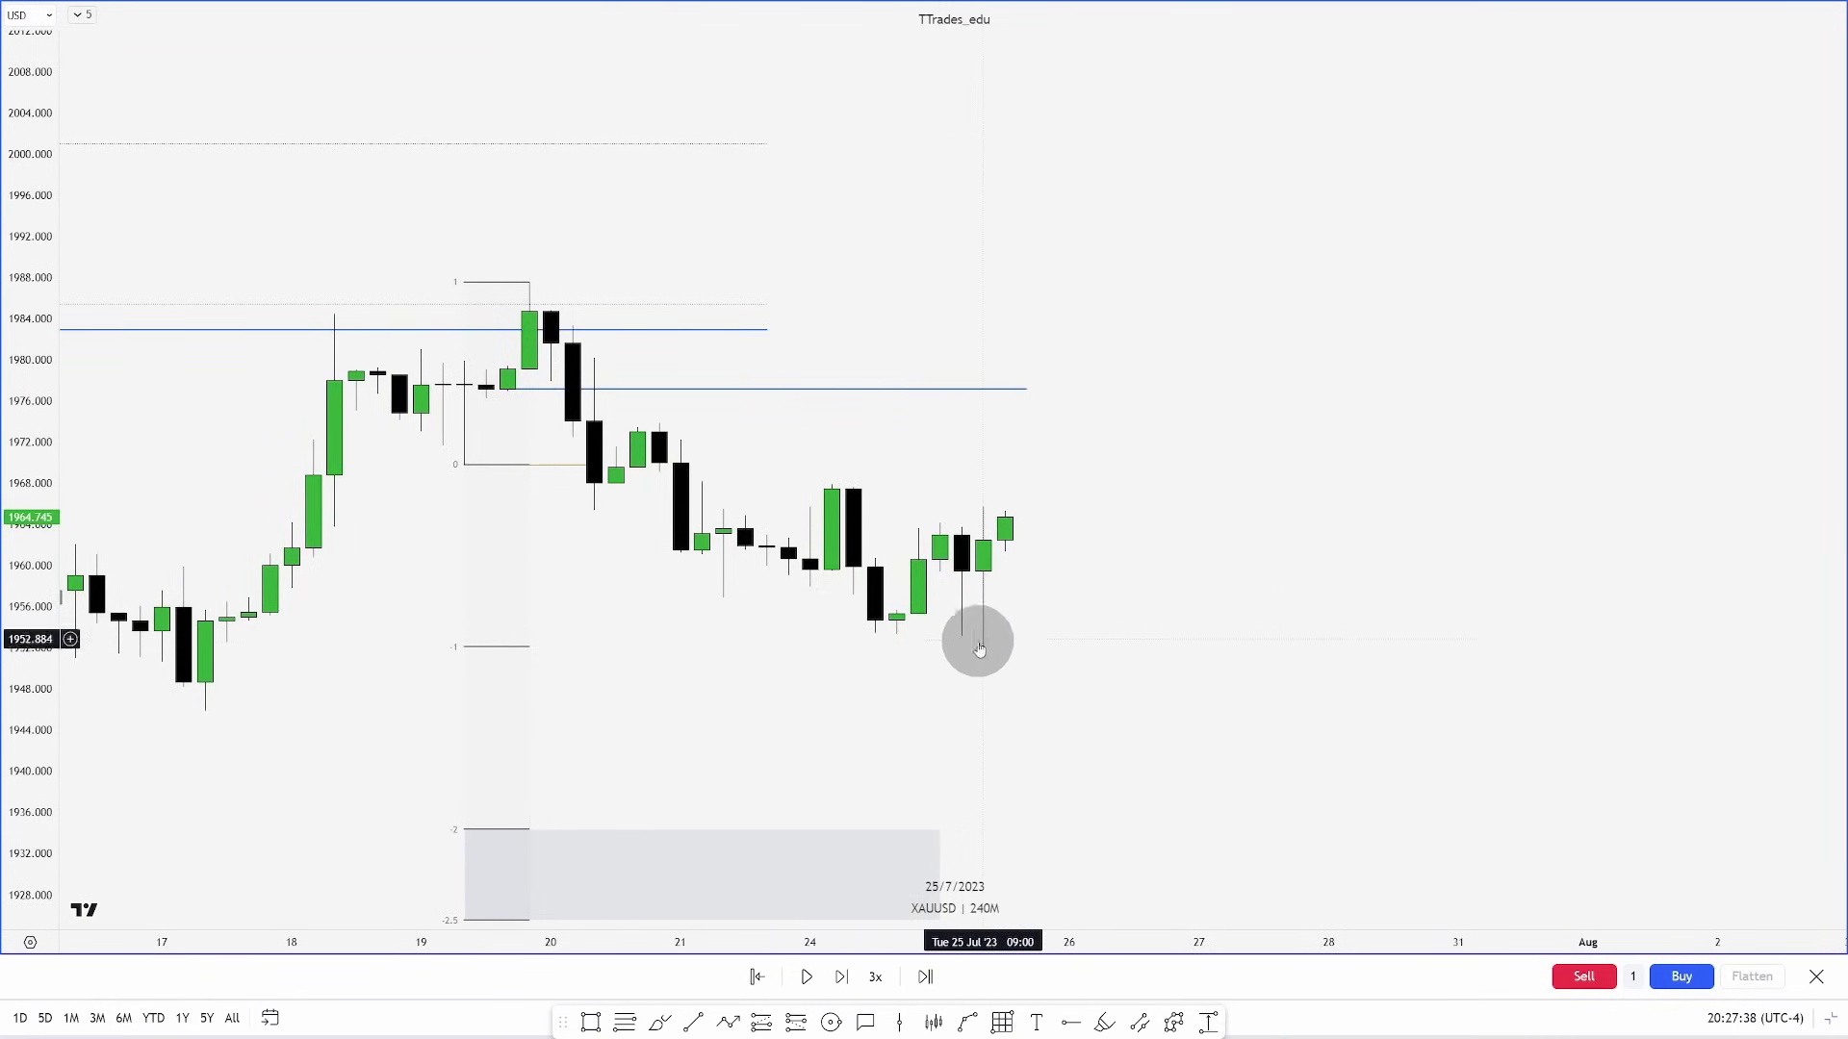
# Draw a solid blue horizontal trend line from the 25 July 05:00 candle's open to 26 July 01:00
pyautogui.click(697, 1022)
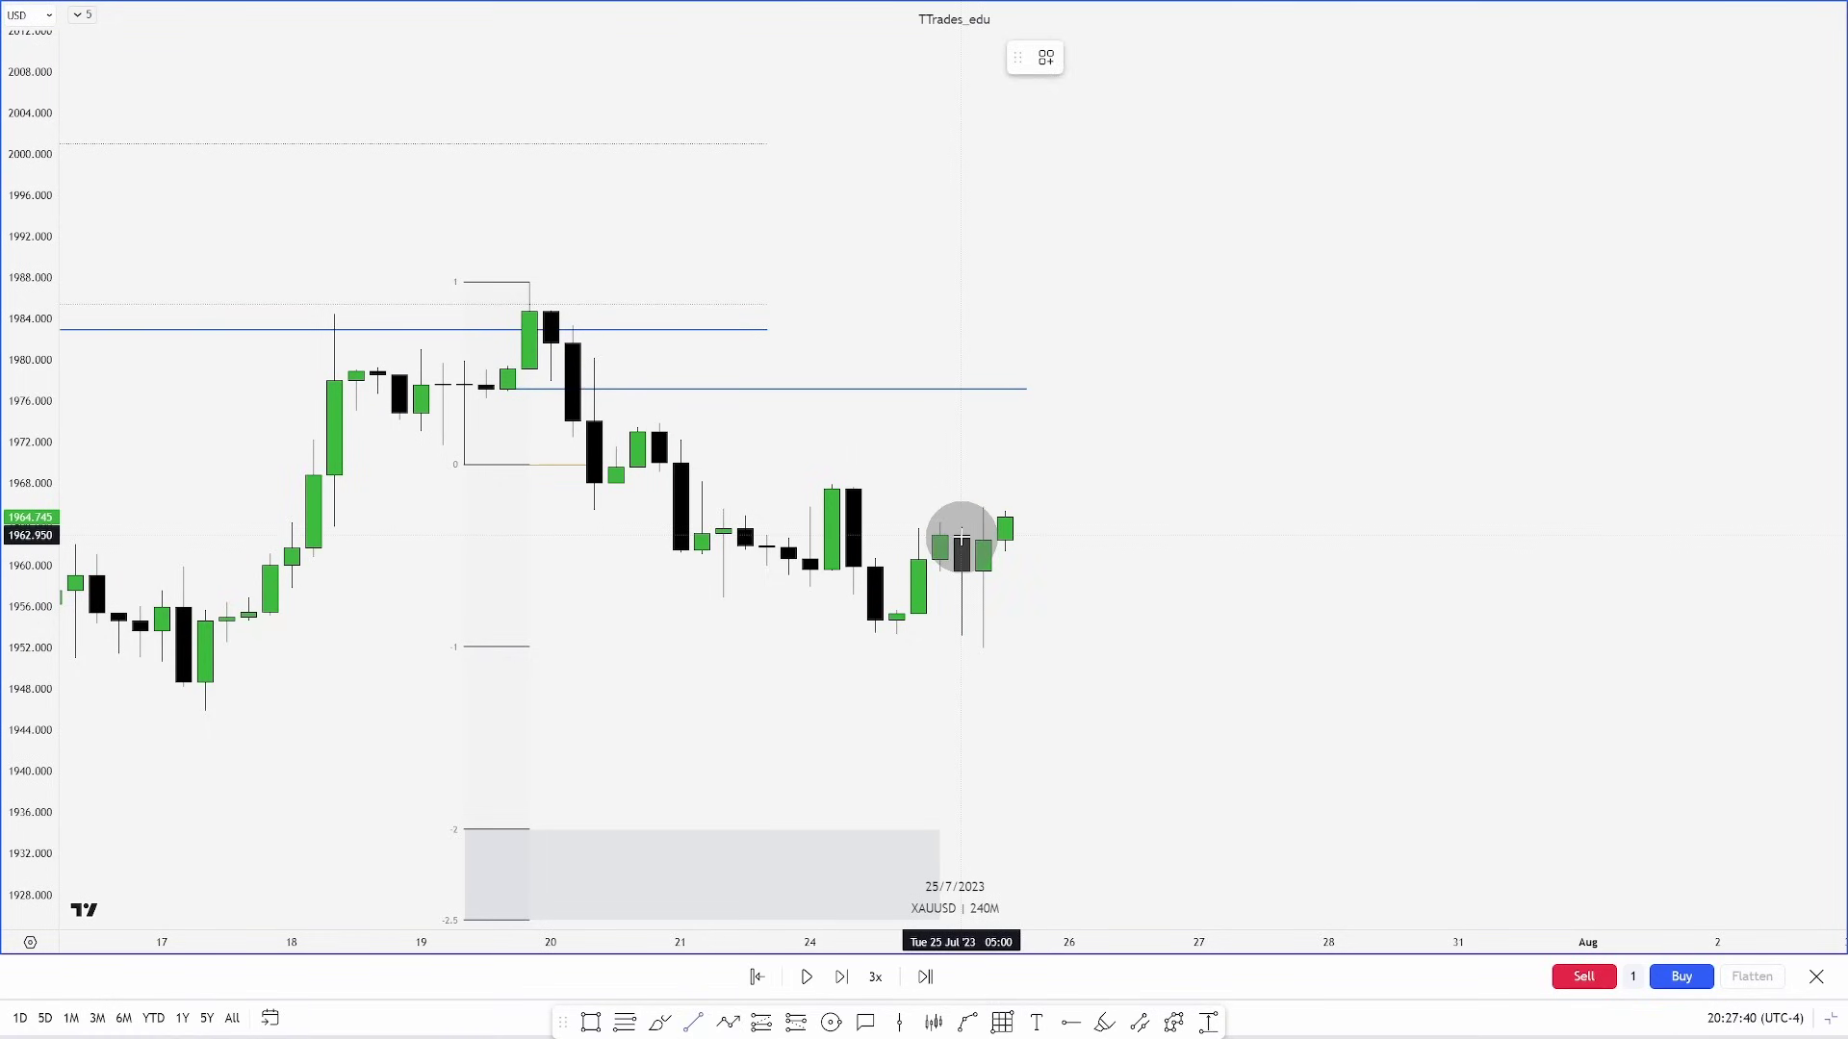
pyautogui.click(1047, 535)
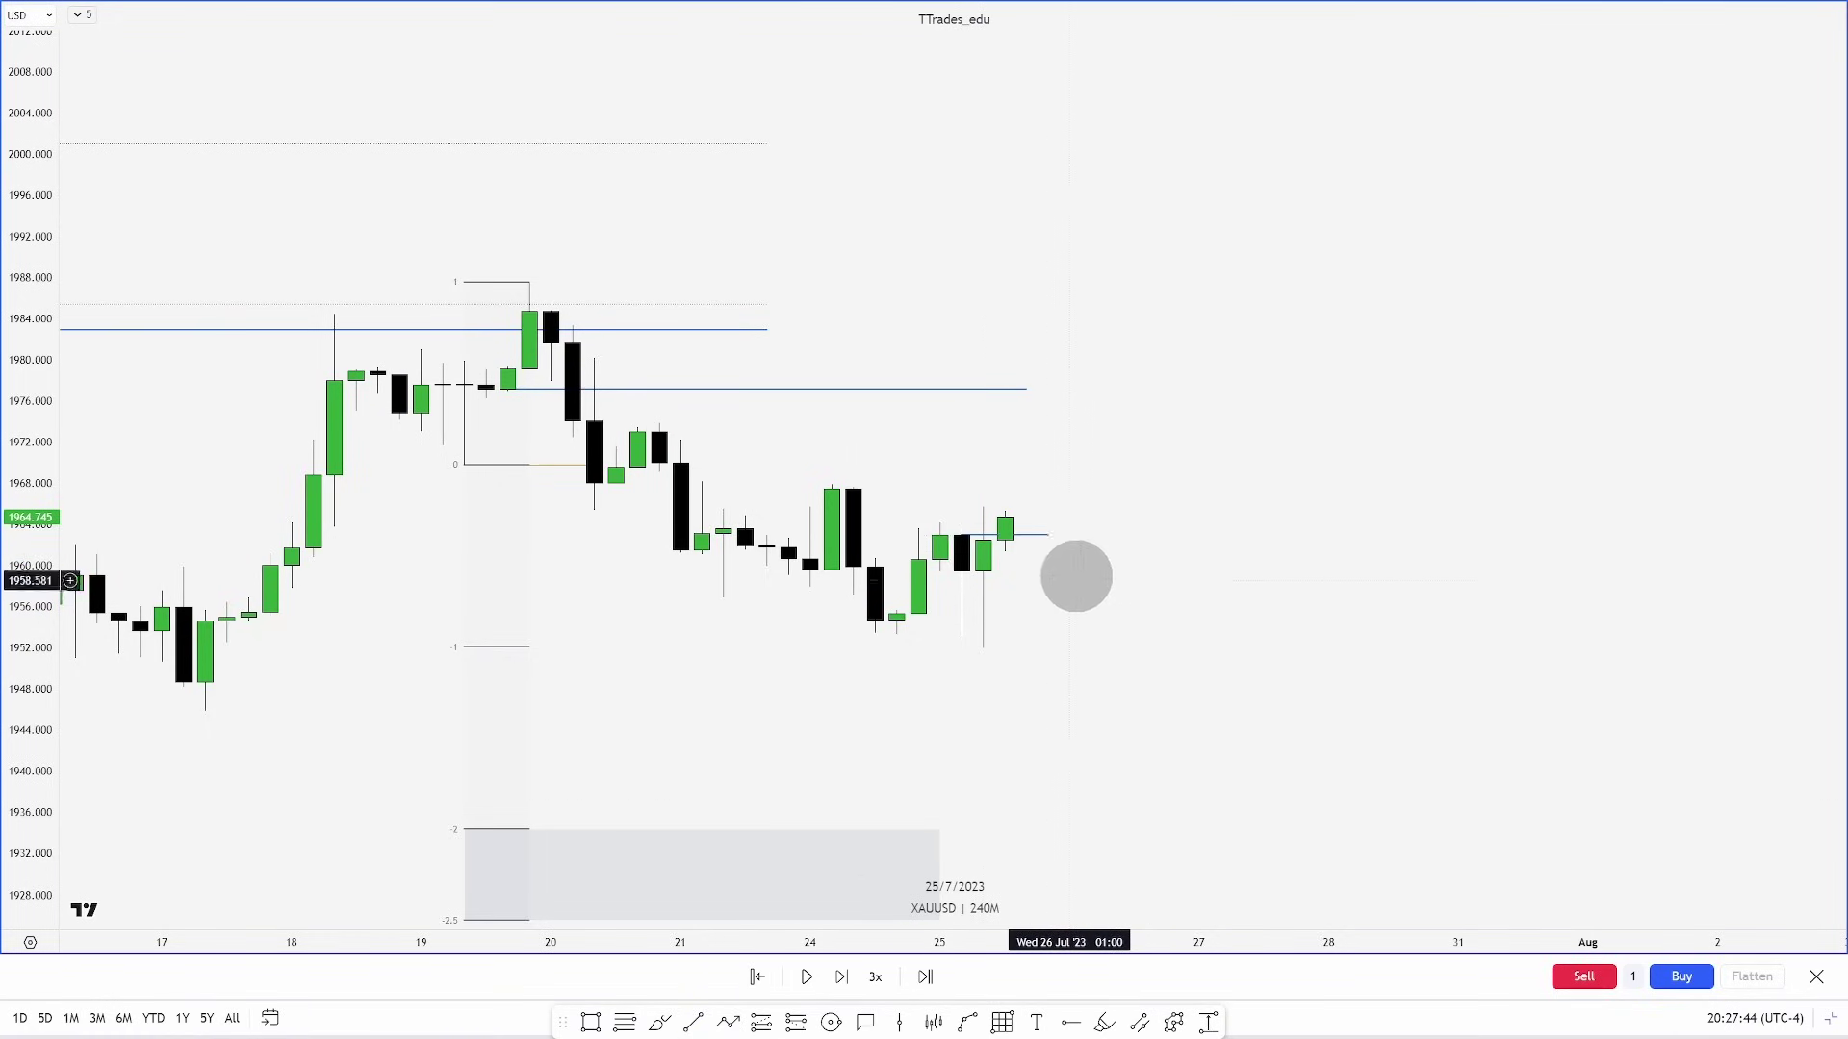
pyautogui.click(1061, 535)
pyautogui.click(1091, 641)
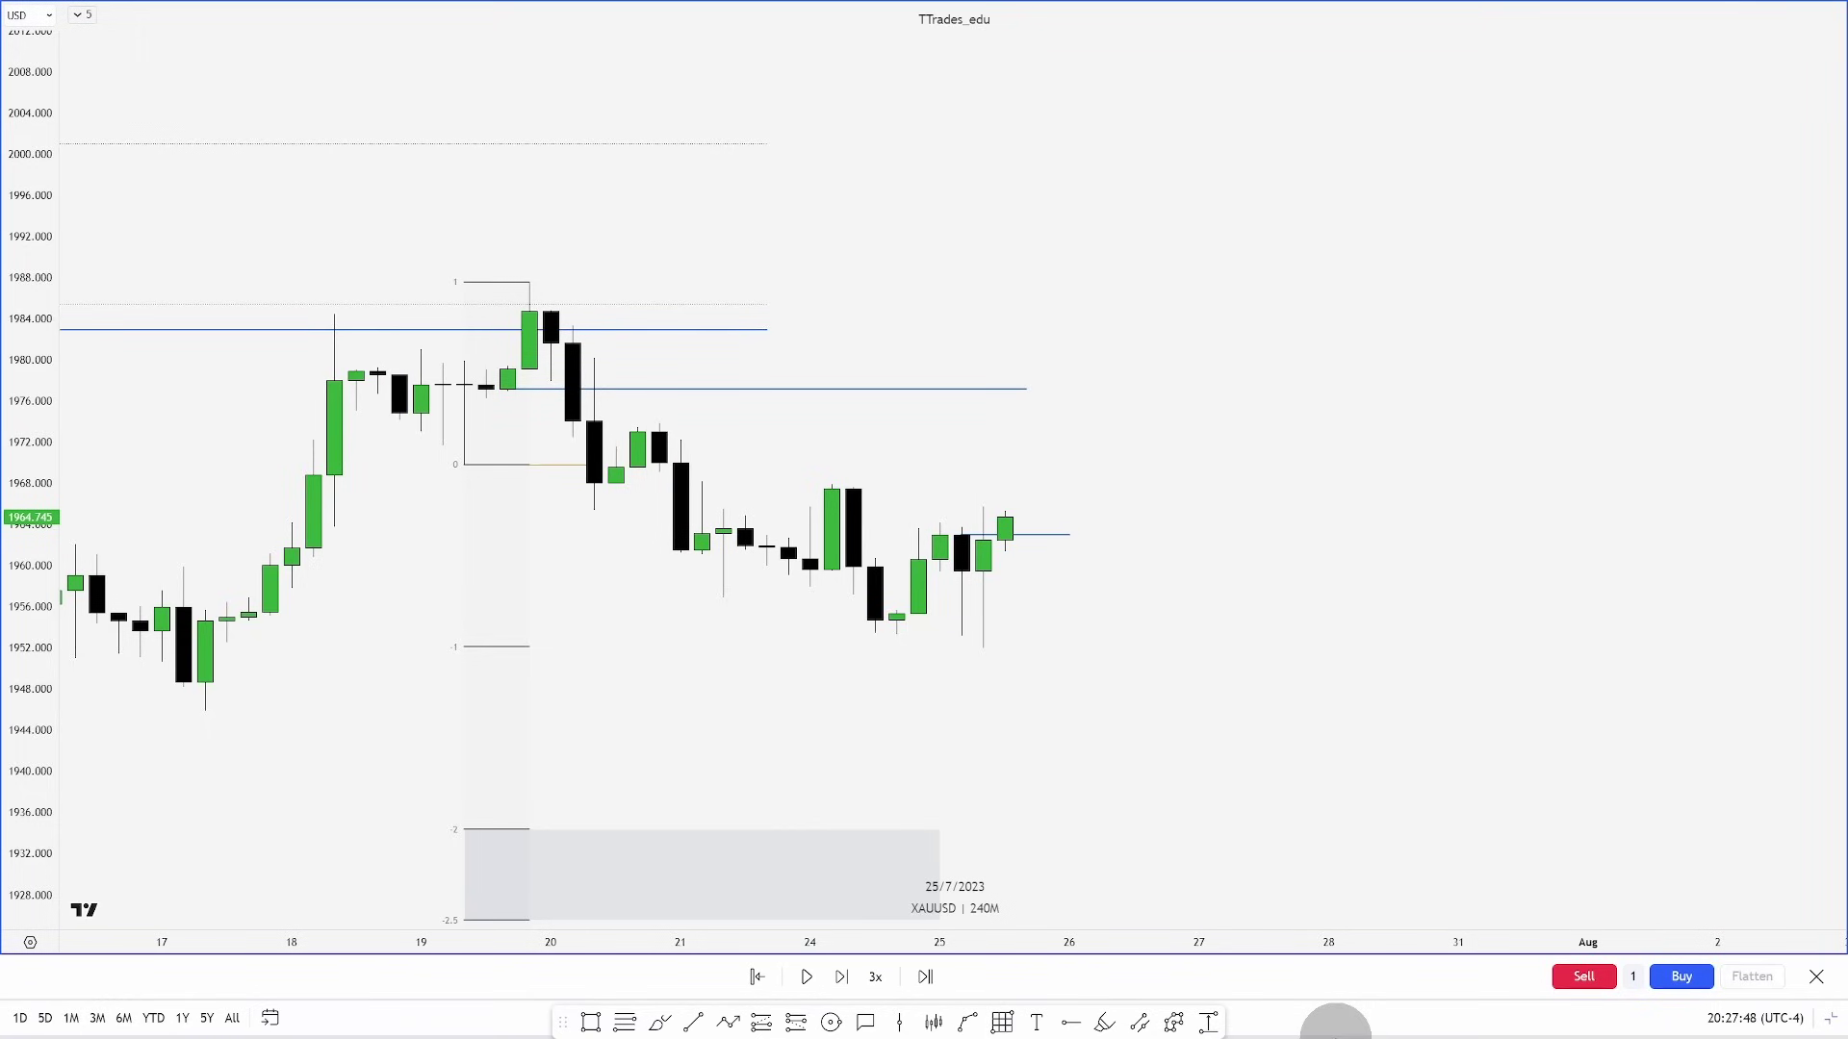
# Advance the replay to the 26 July 13:00 candle, extending the blue line at the 19 July 17:00 open to 26 July 21:00
pyautogui.hotkey('shift', 'Right')
pyautogui.hotkey('shift', 'Right')
pyautogui.hotkey('shift', 'Right')
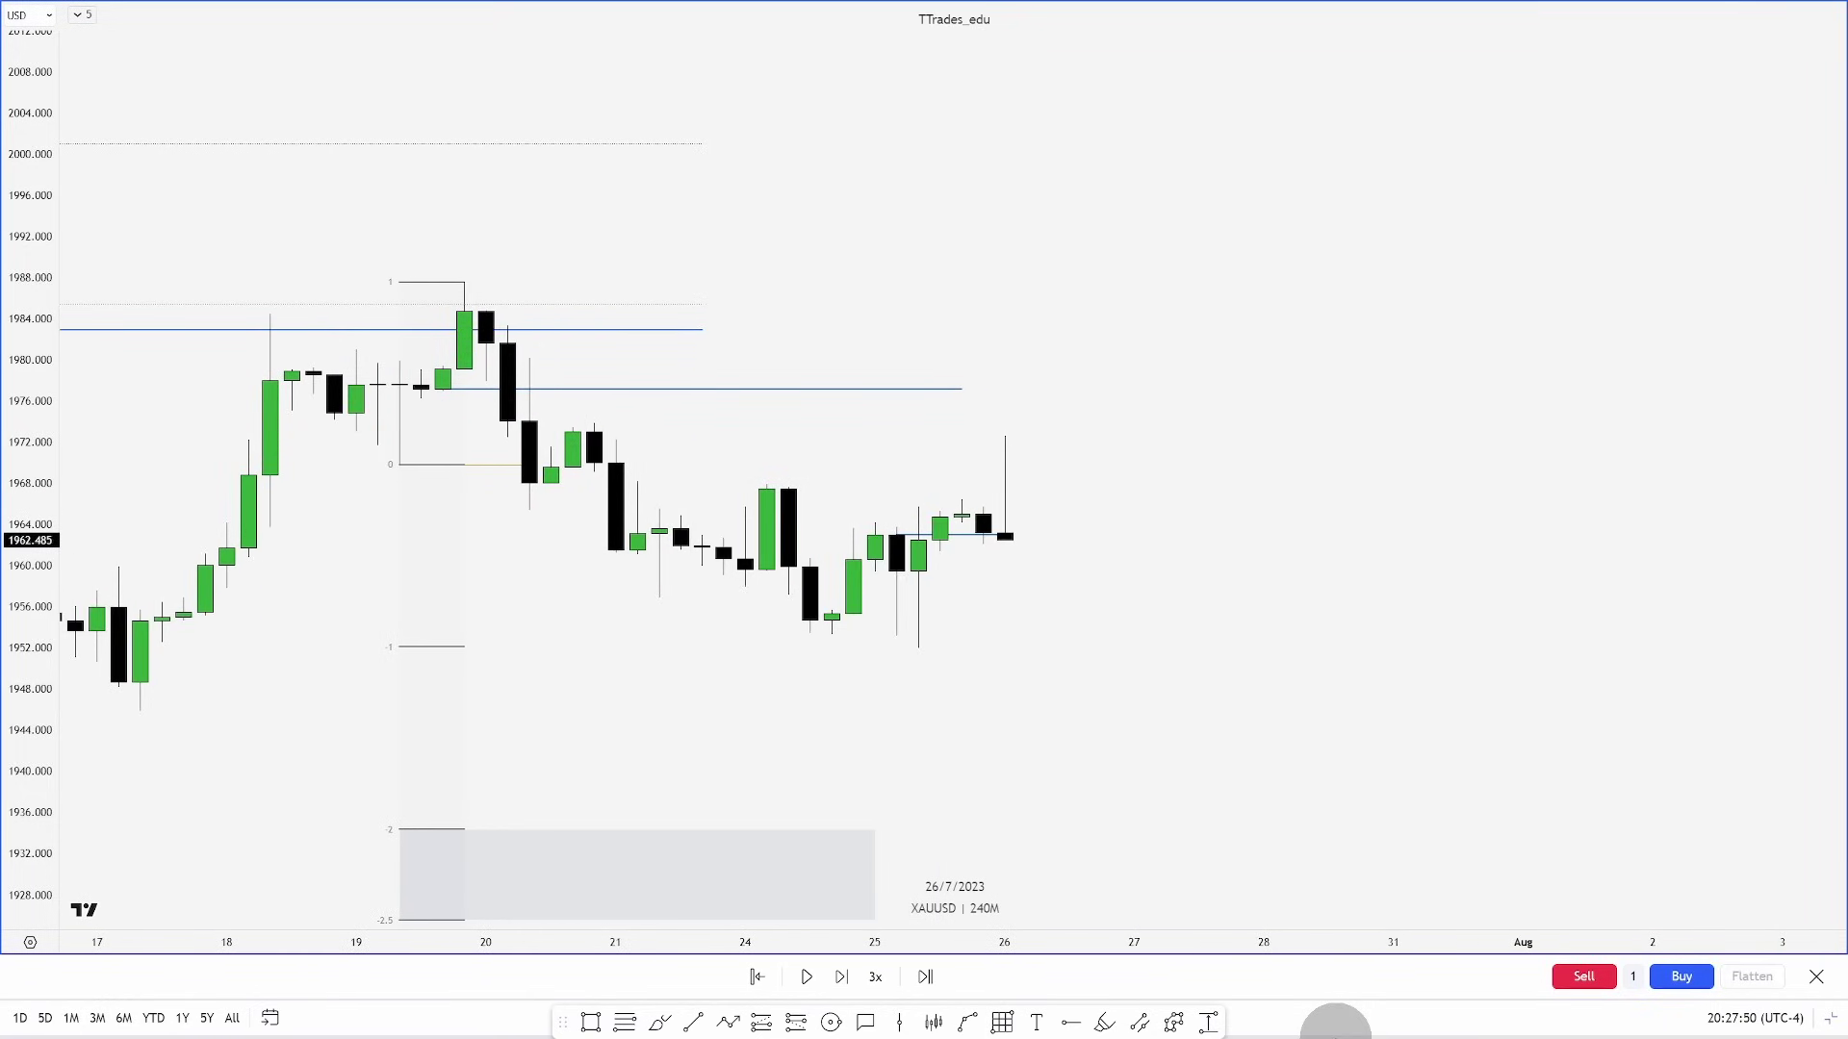
pyautogui.hotkey('shift', 'Right')
pyautogui.hotkey('shift', 'Right')
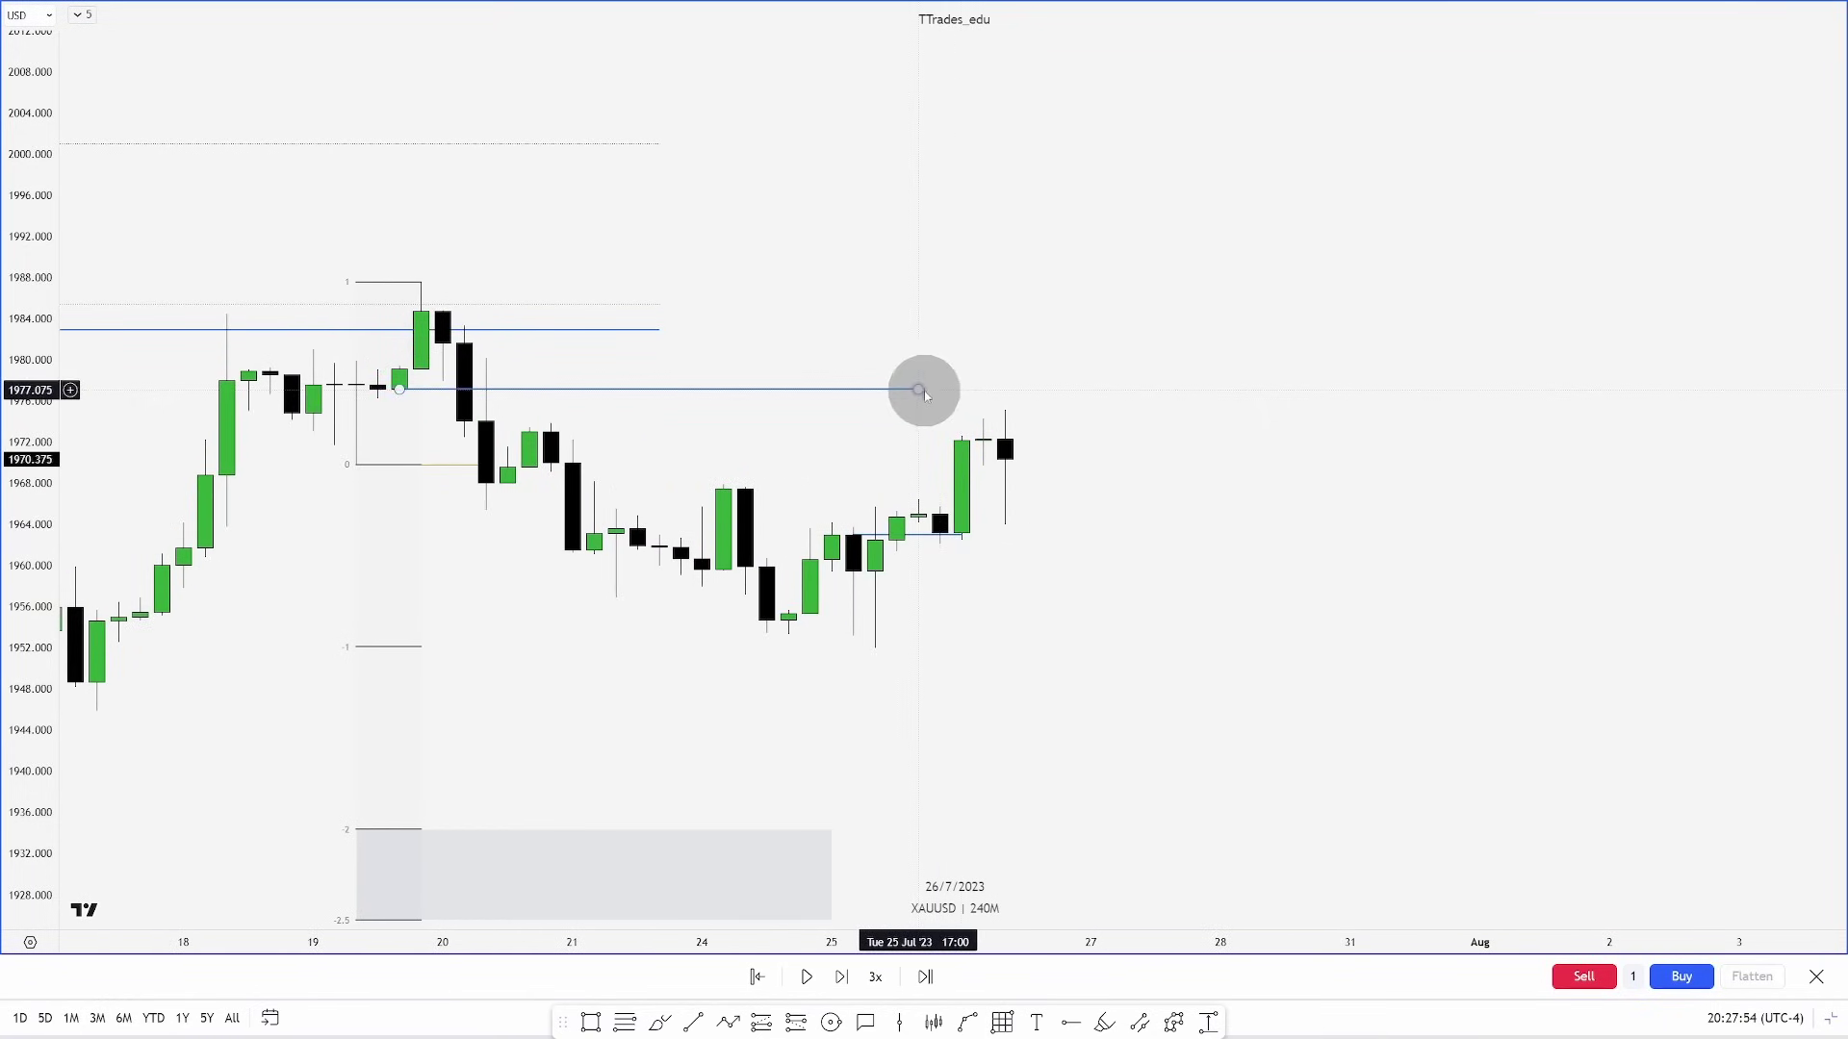
pyautogui.moveTo(920, 388); pyautogui.dragTo(1068, 388)
pyautogui.click(1109, 471)
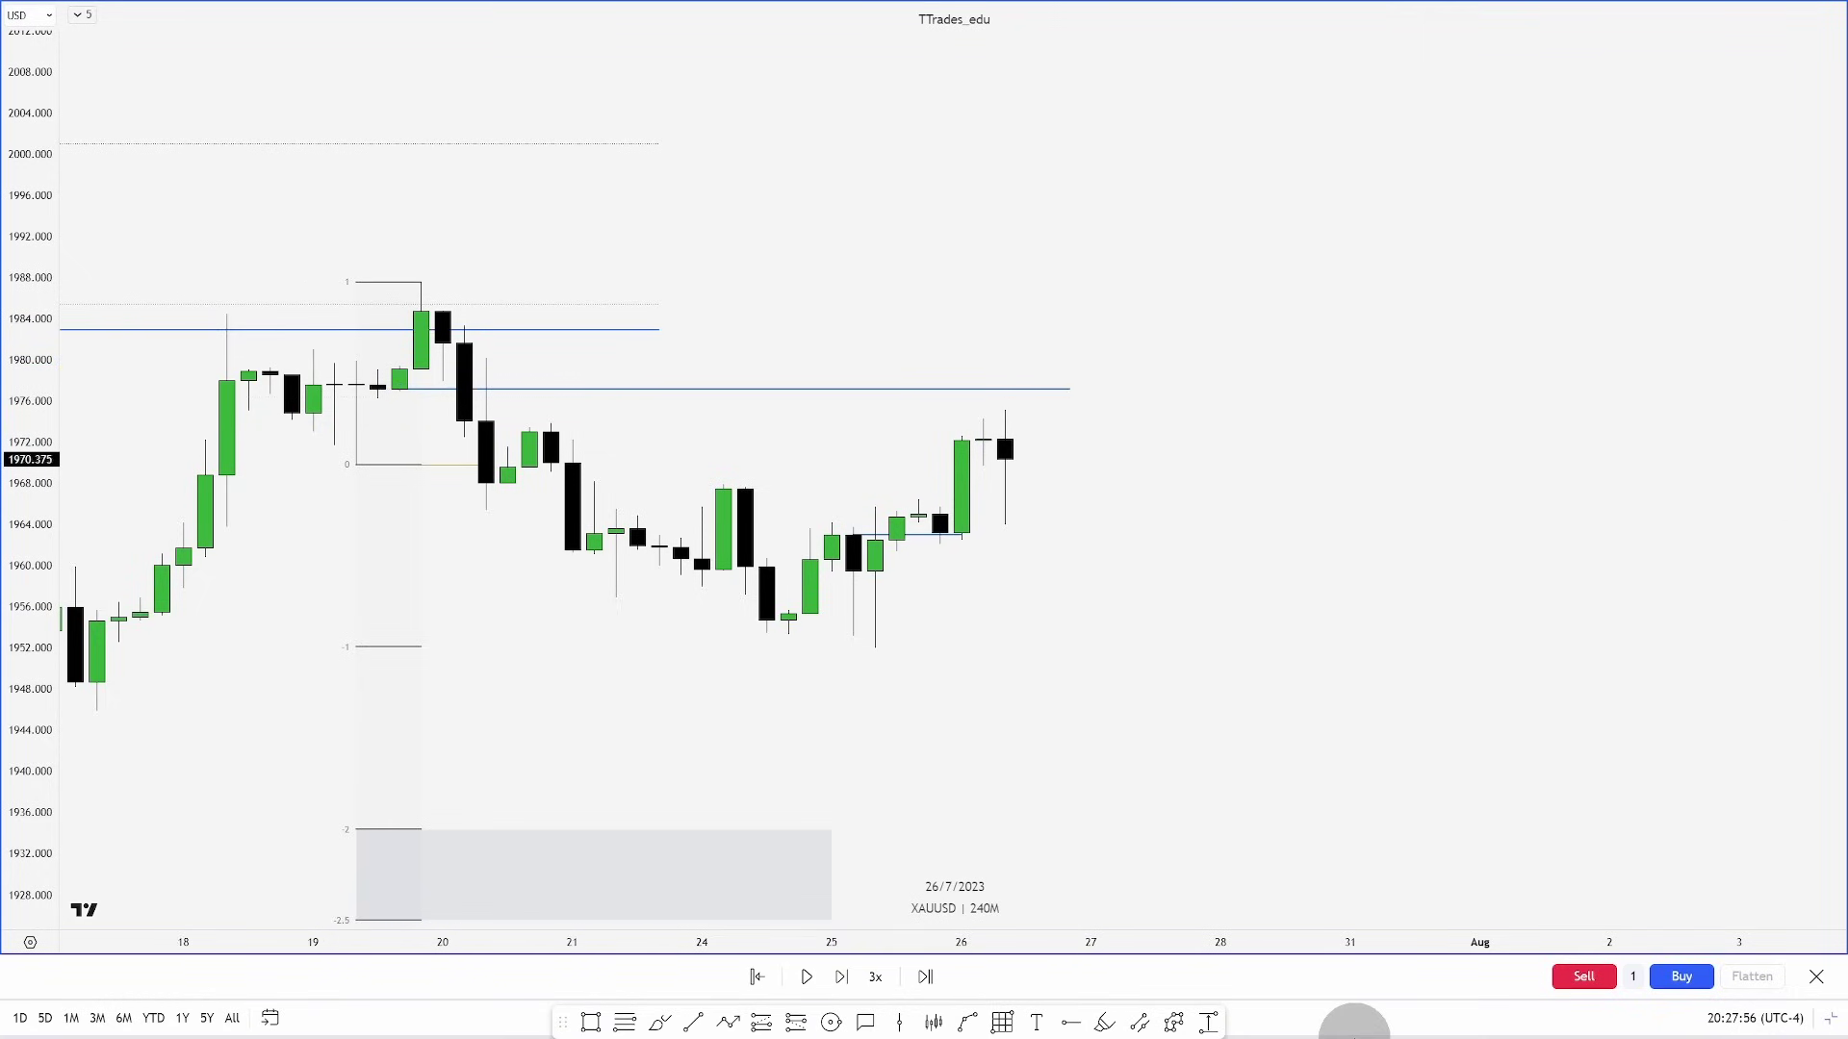
pyautogui.hotkey('shift', 'Right')
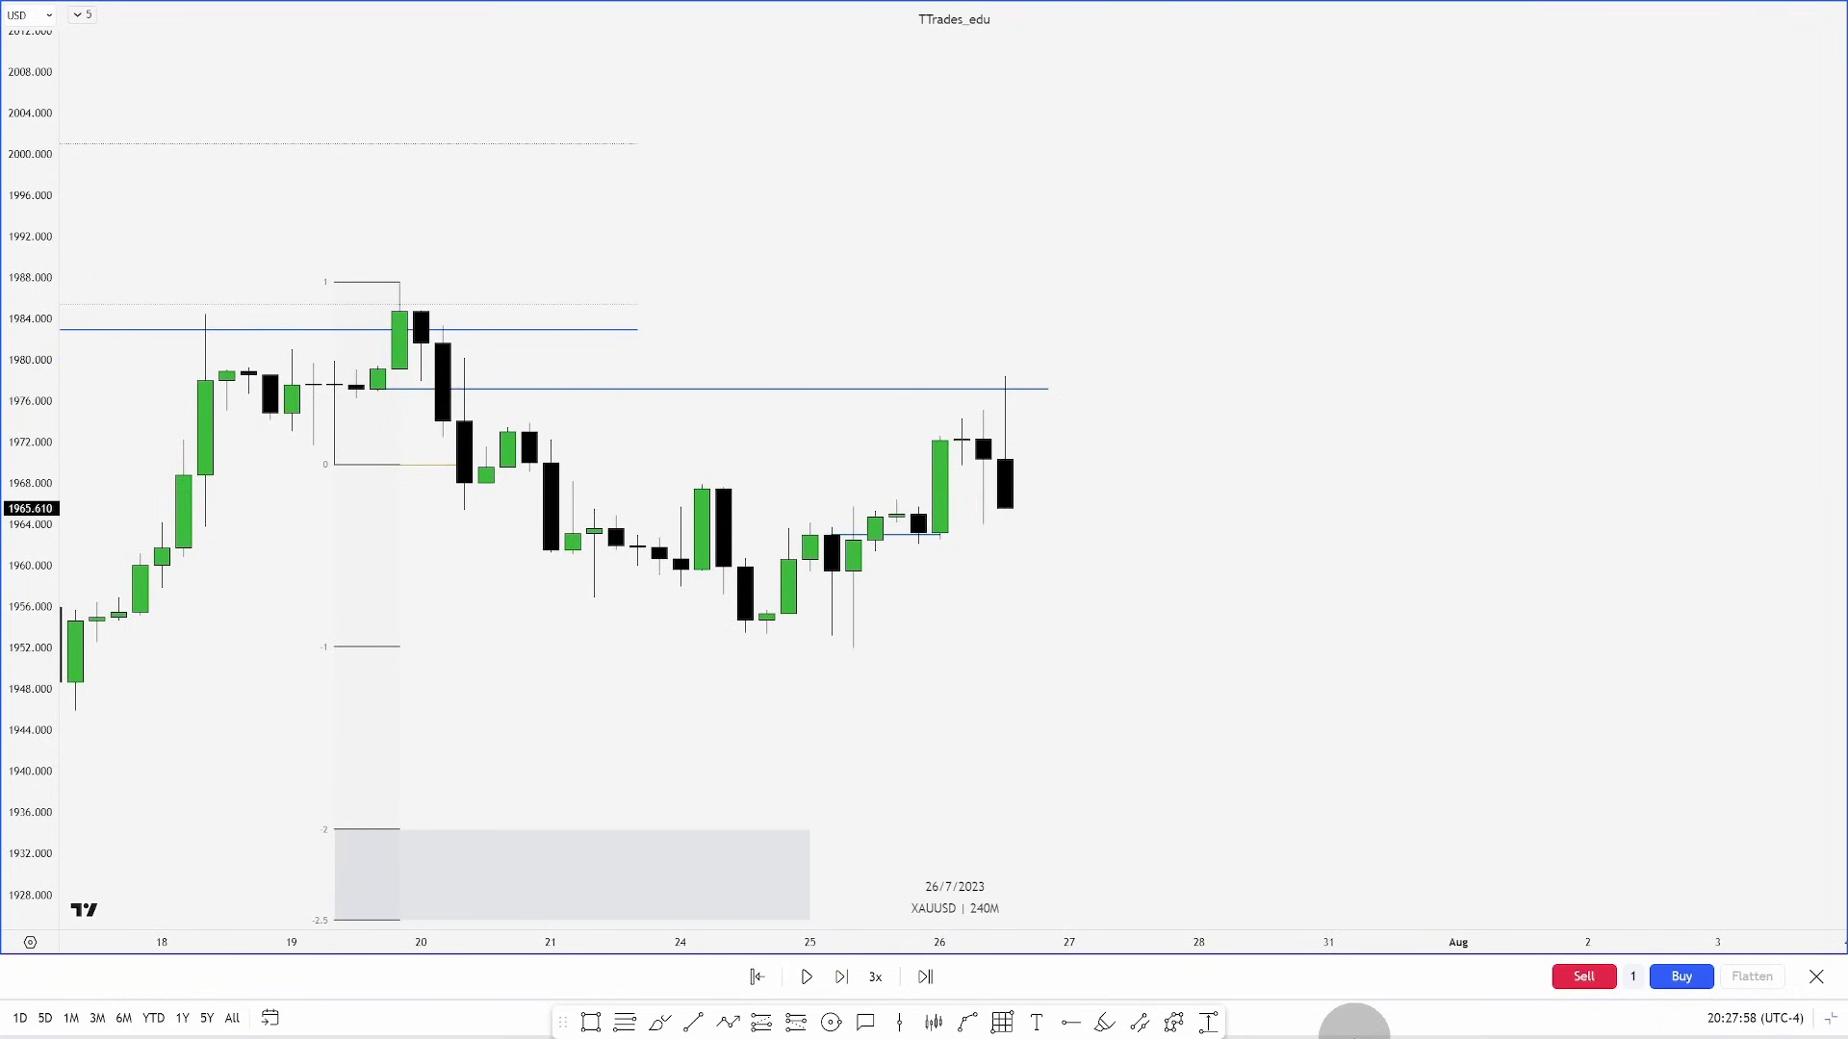
# Advance the replay to the 27 July 05:00 candle
pyautogui.hotkey('shift', 'Right')
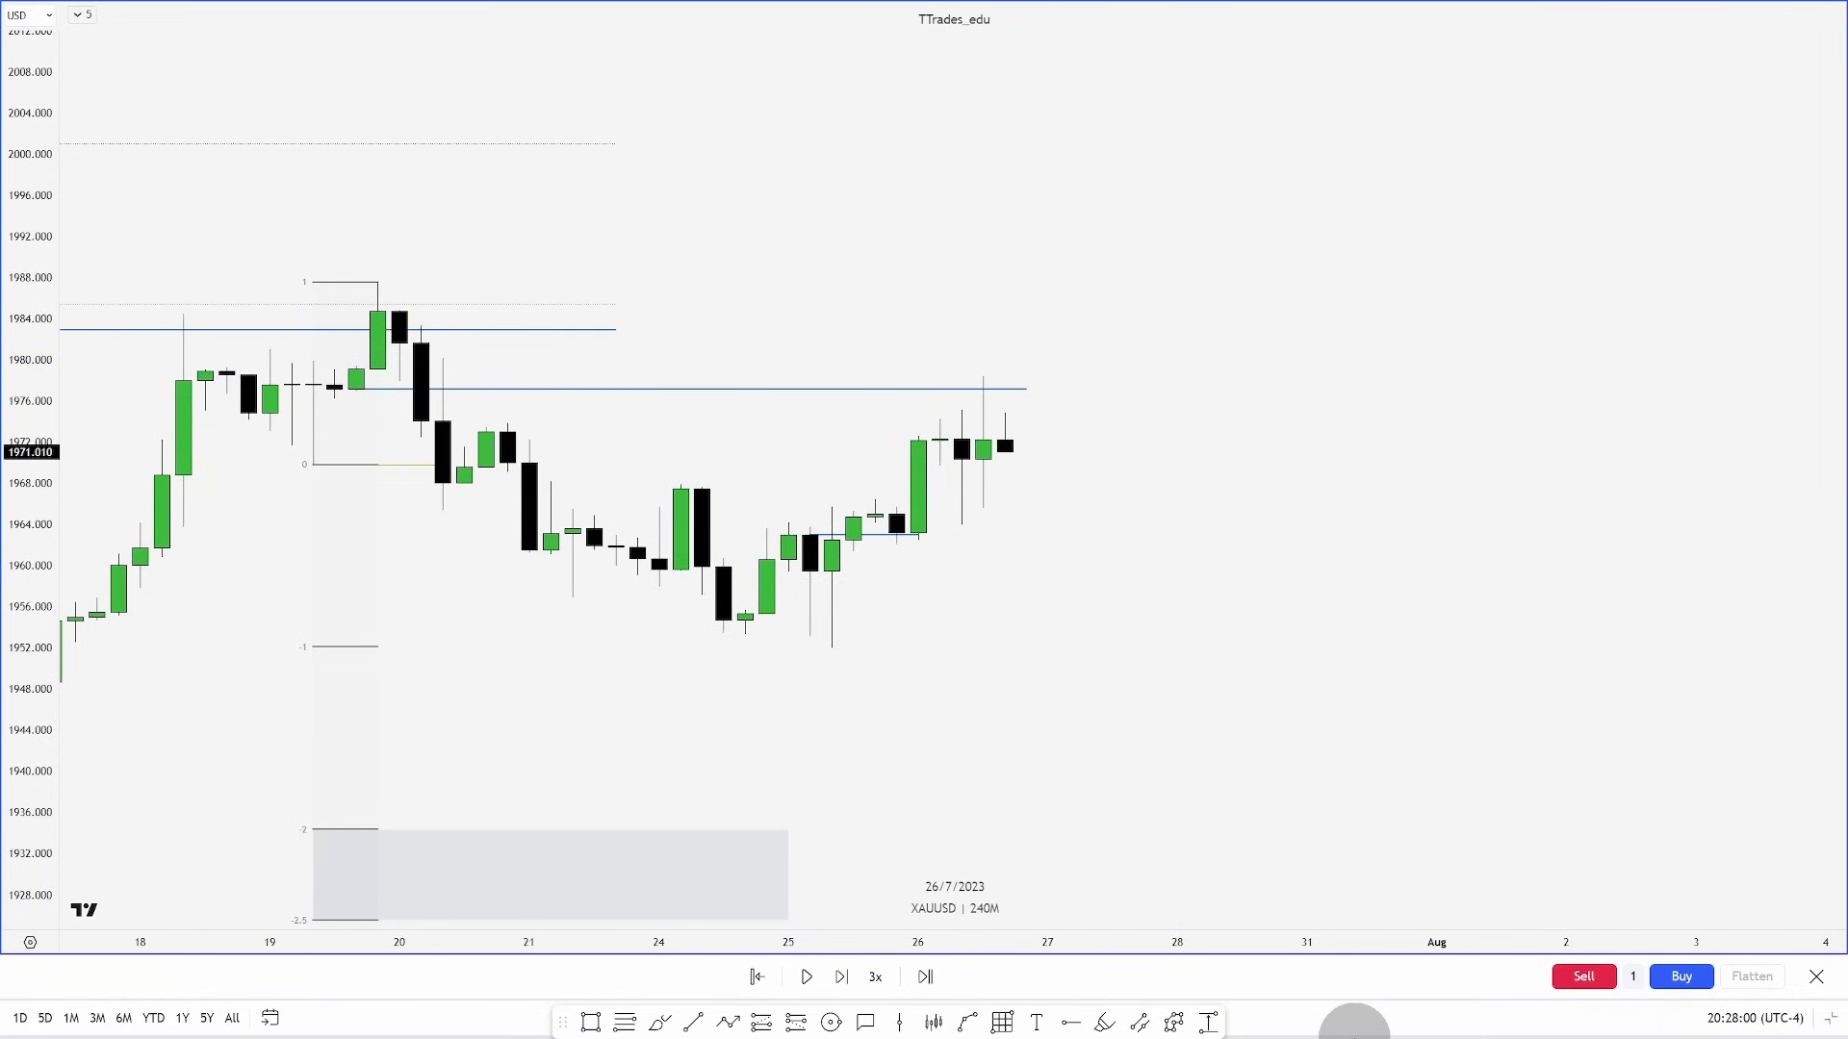
pyautogui.hotkey('shift', 'Right')
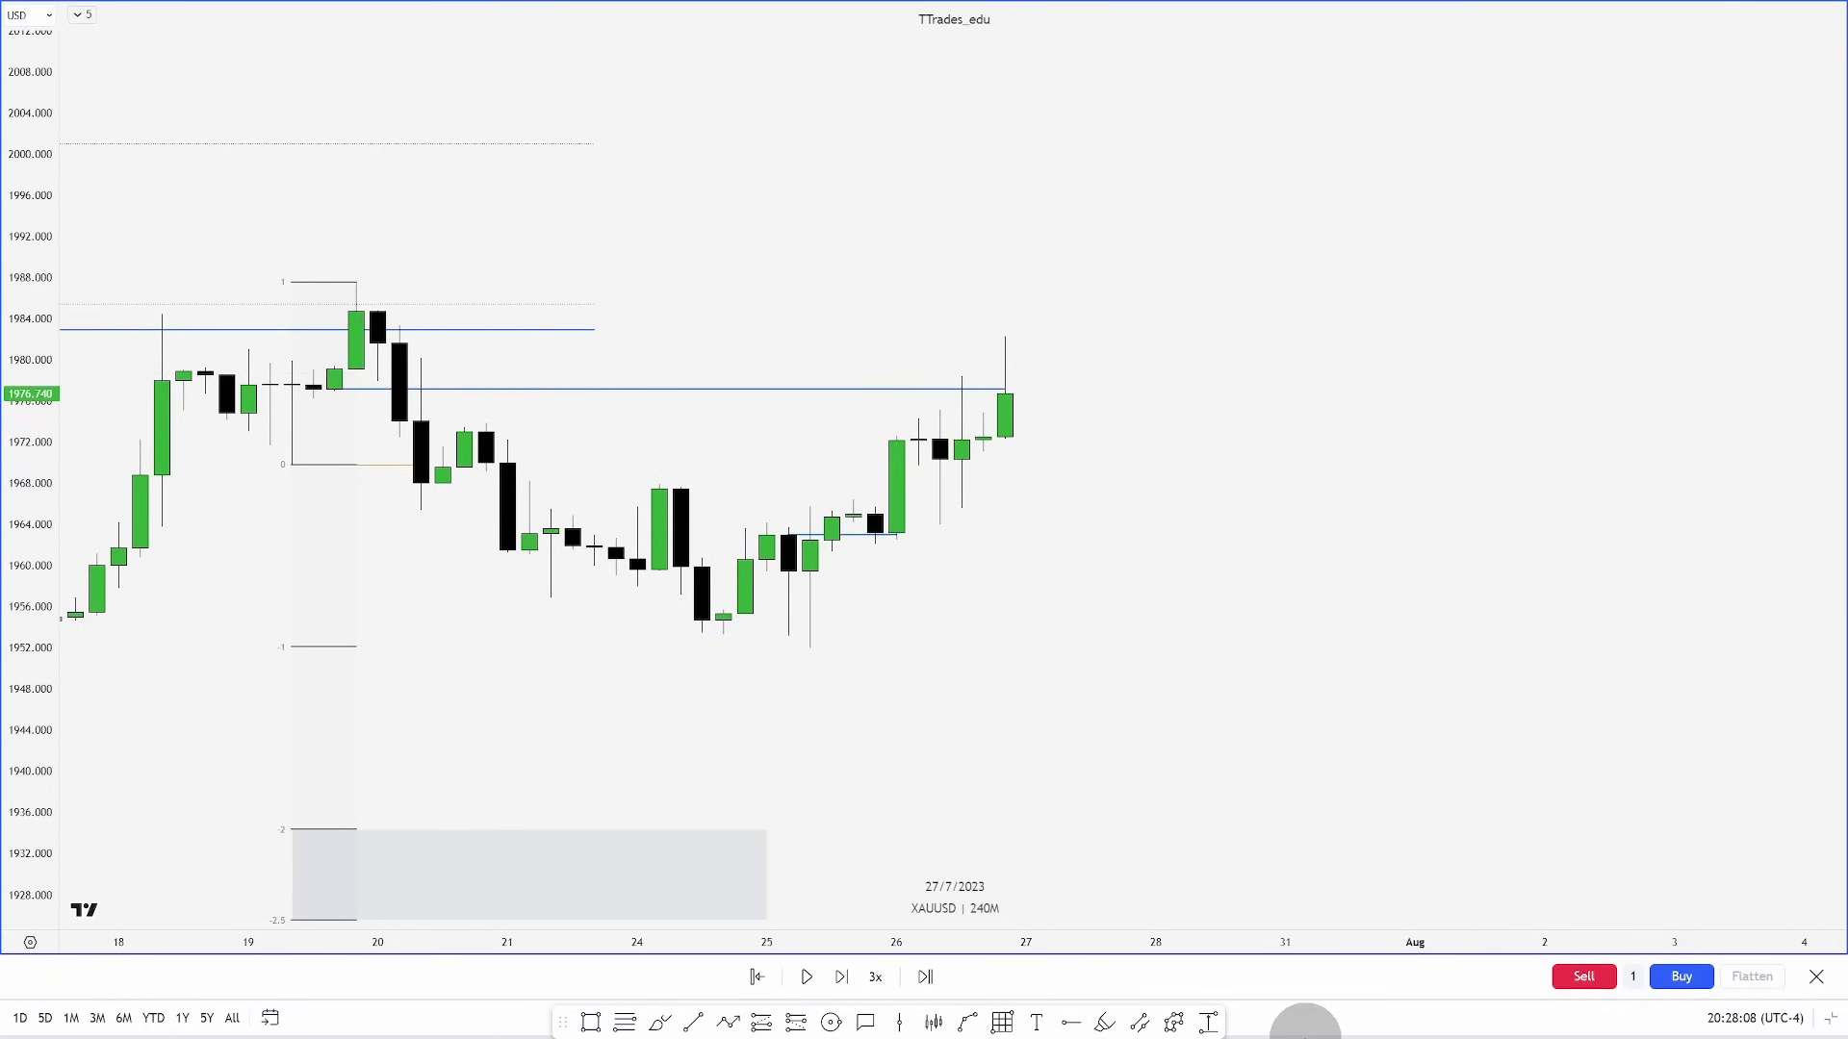
pyautogui.hotkey('shift', 'Right')
pyautogui.hotkey('shift', 'Right')
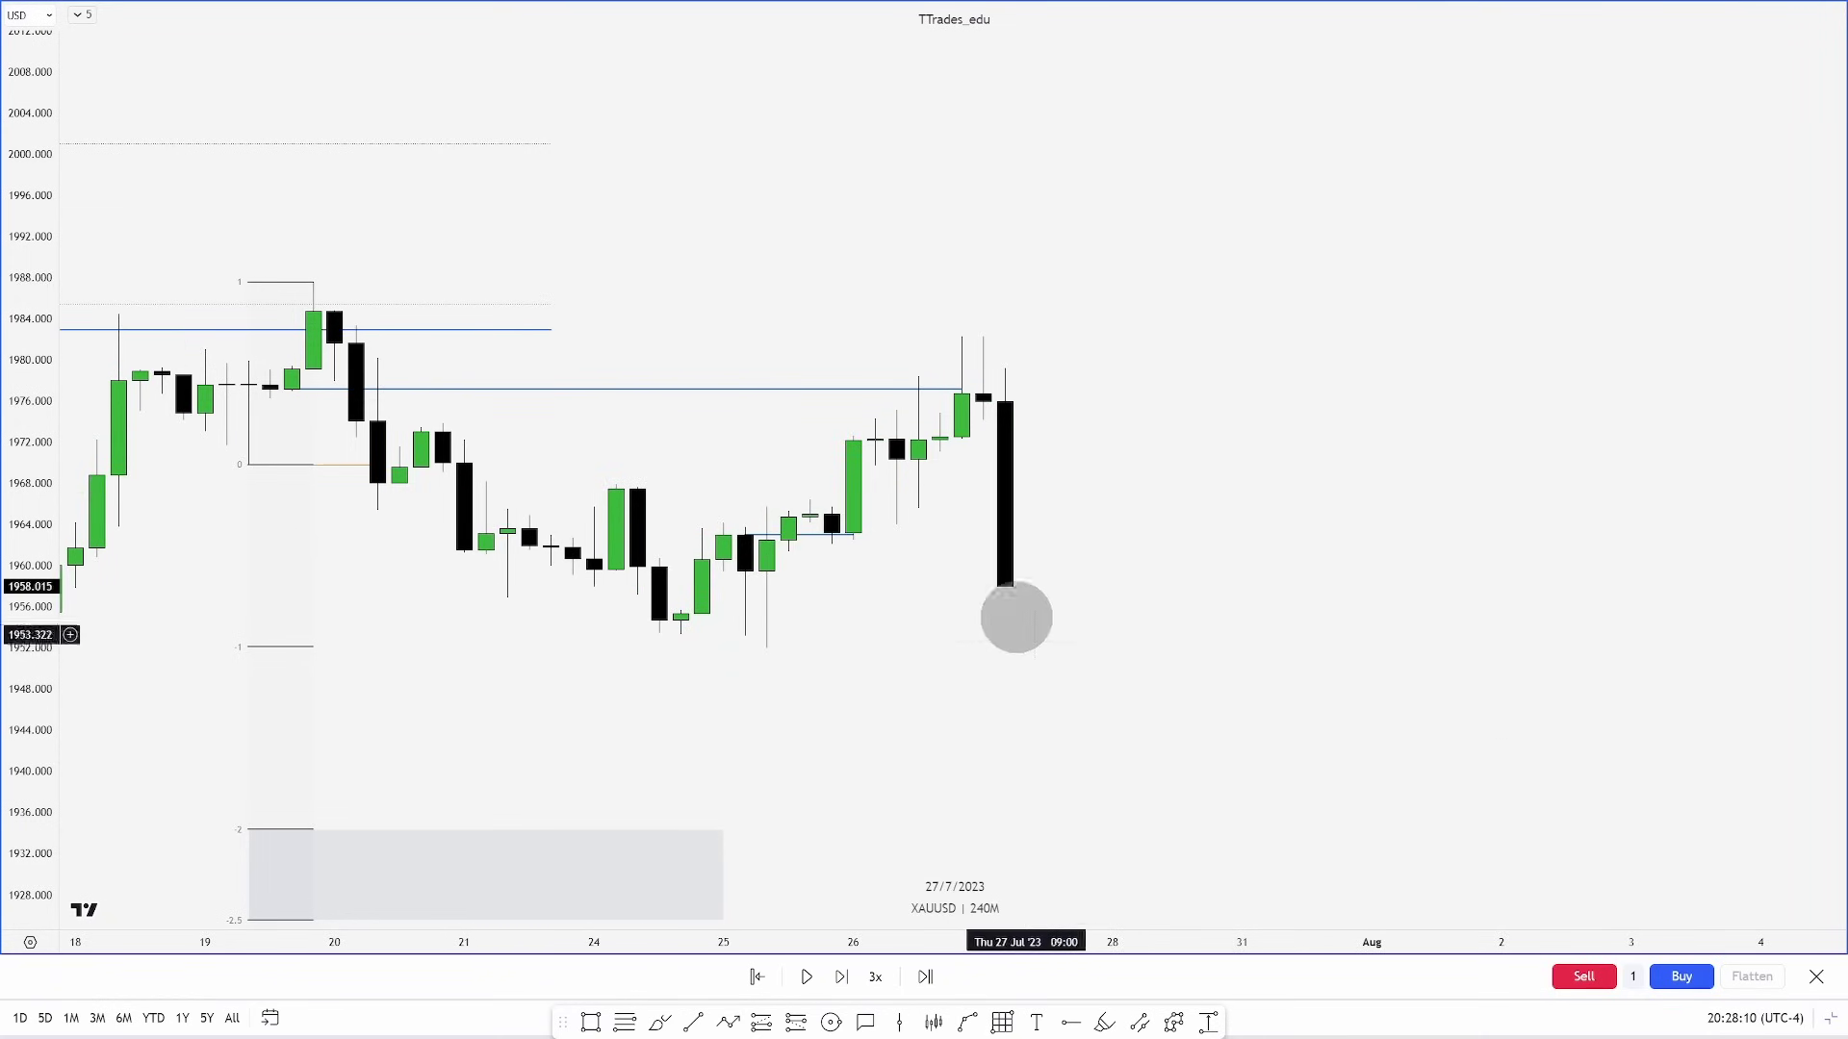
pyautogui.hotkey('shift', 'Right')
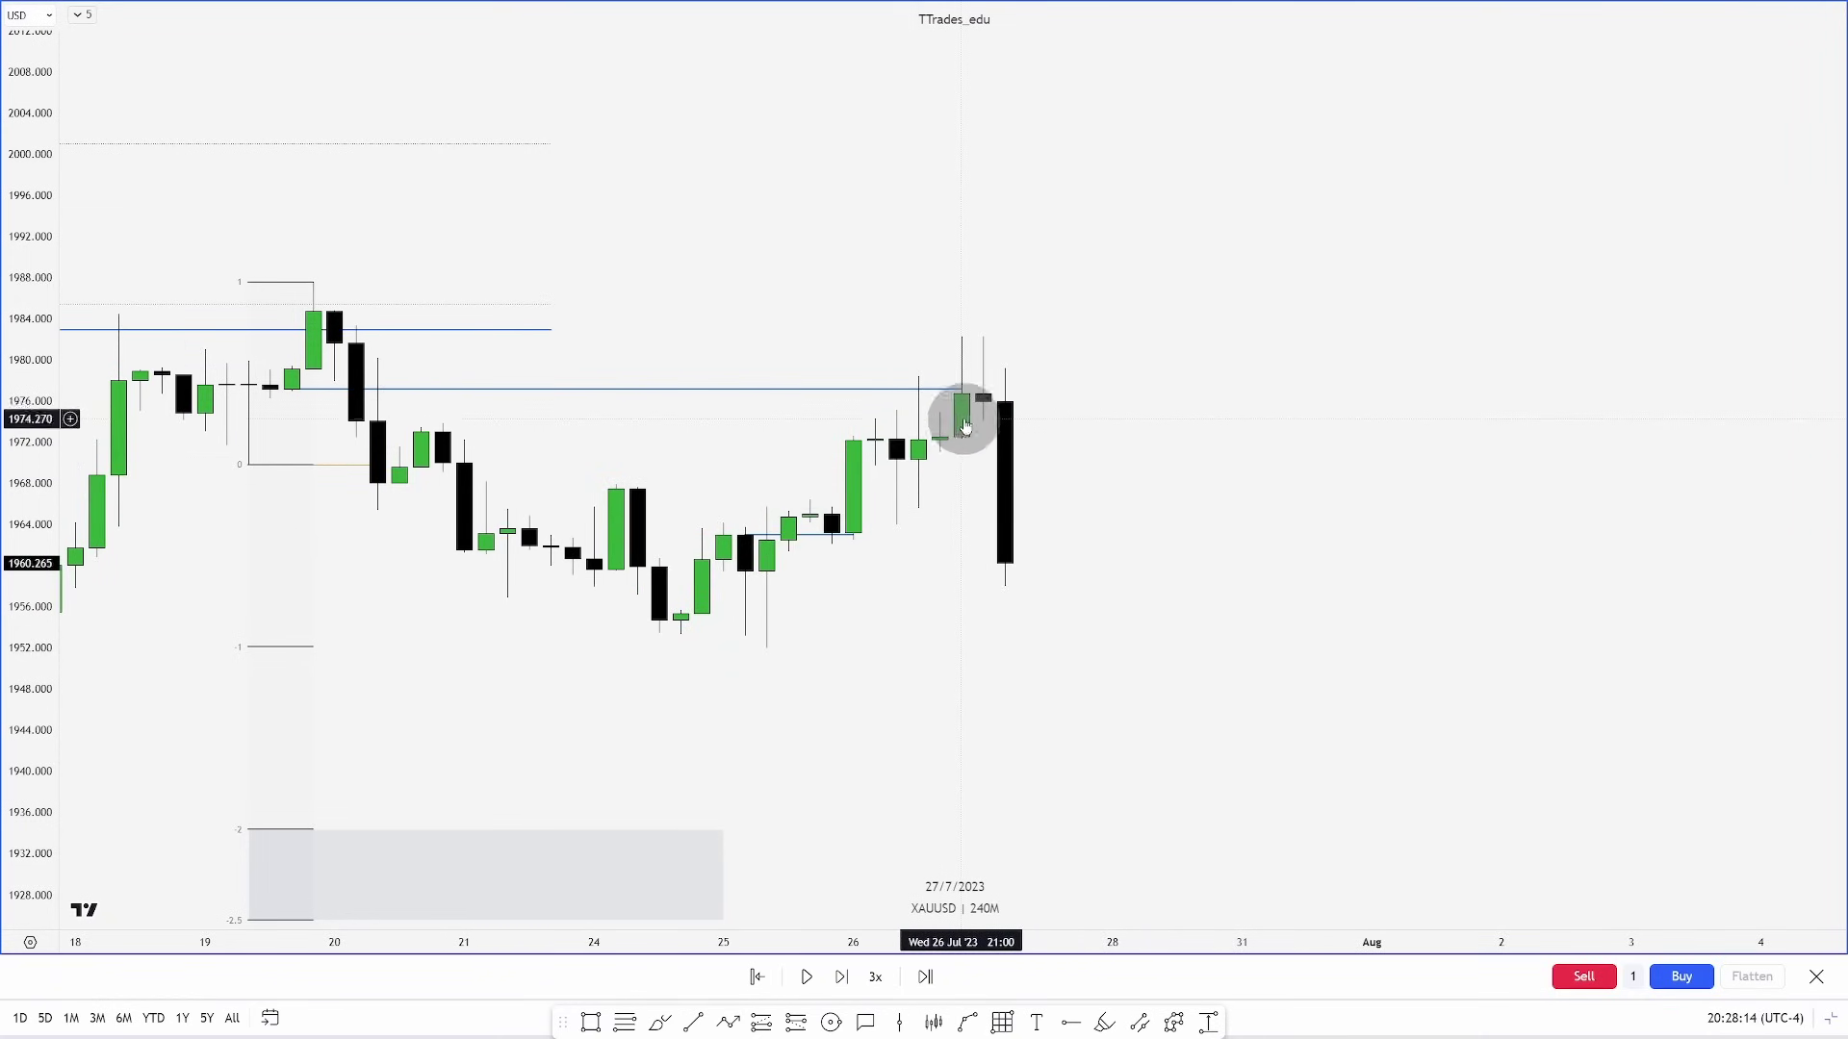
# Draw a solid blue horizontal trend line from the 26 July 13:00 candle's open to 28 July 05:00
pyautogui.click(695, 1022)
pyautogui.click(918, 459)
pyautogui.click(1134, 459)
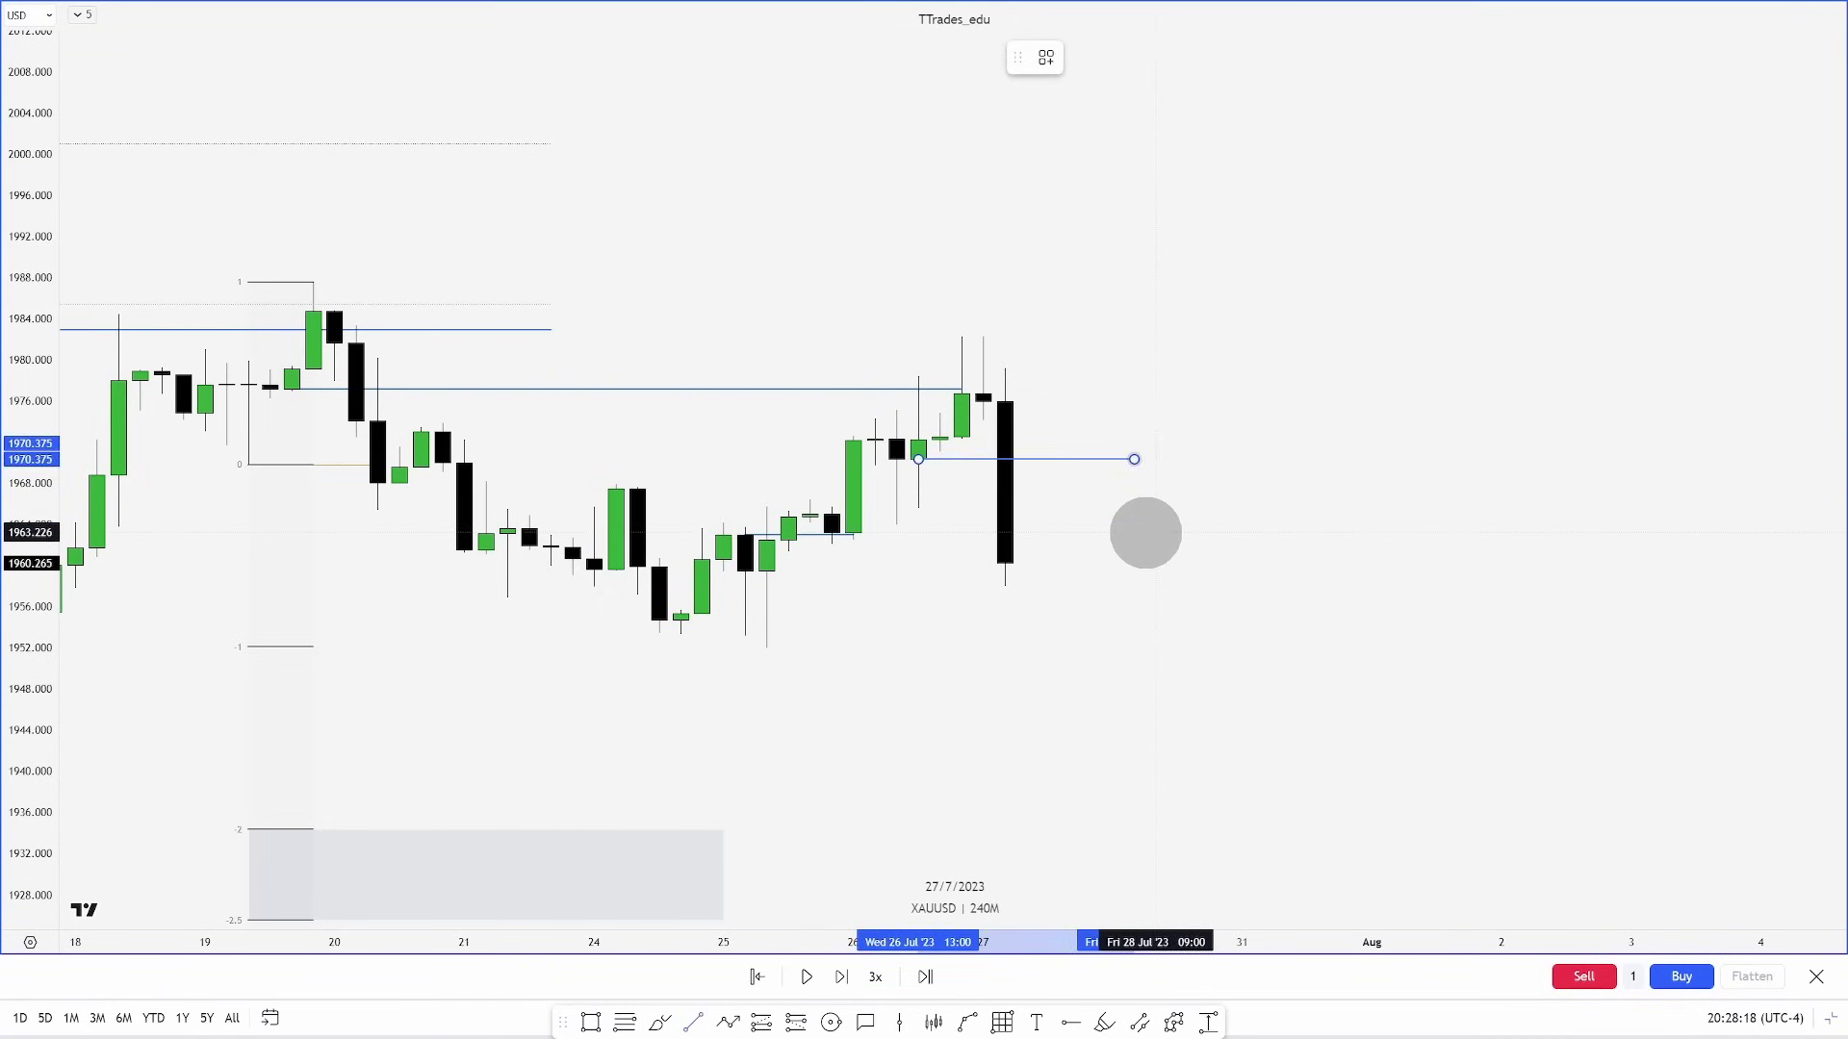
pyautogui.click(1145, 533)
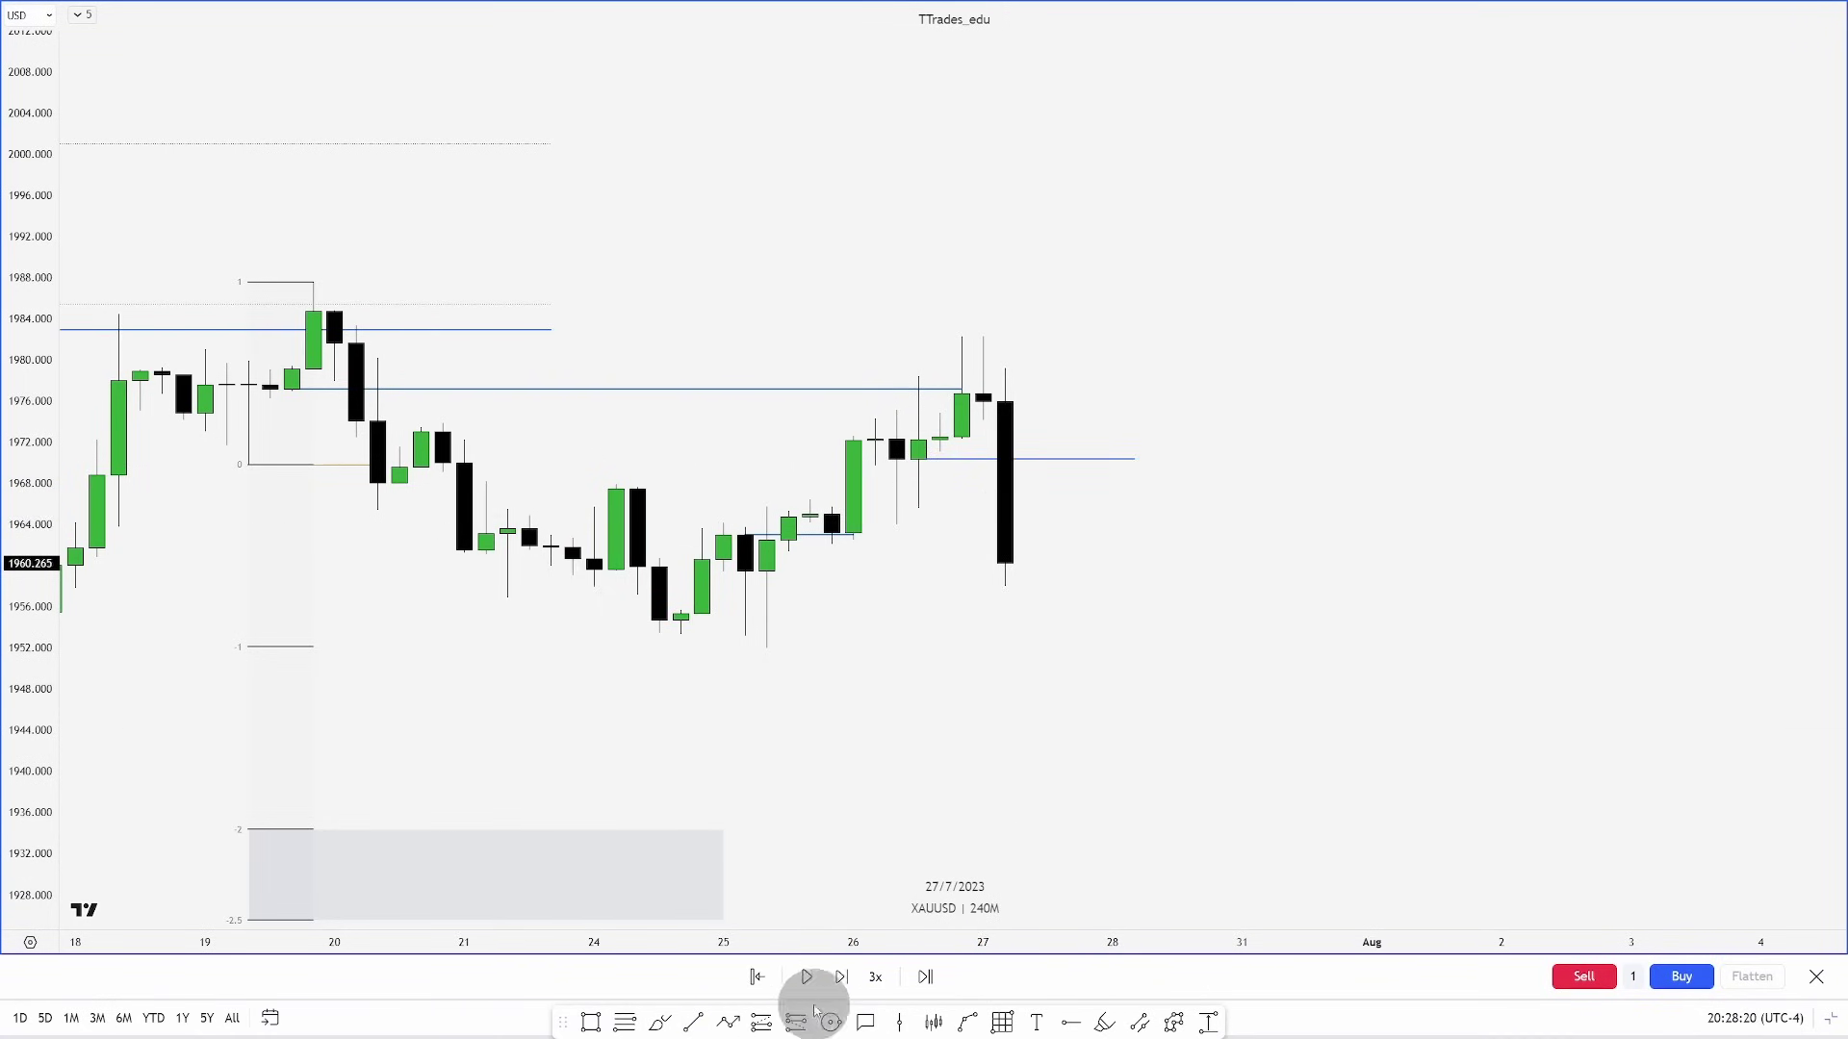
# Mark the 26 July 09:00 candle's low with a thin horizontal trend line extending to 27 July 01:00
pyautogui.click(693, 1022)
pyautogui.click(896, 525)
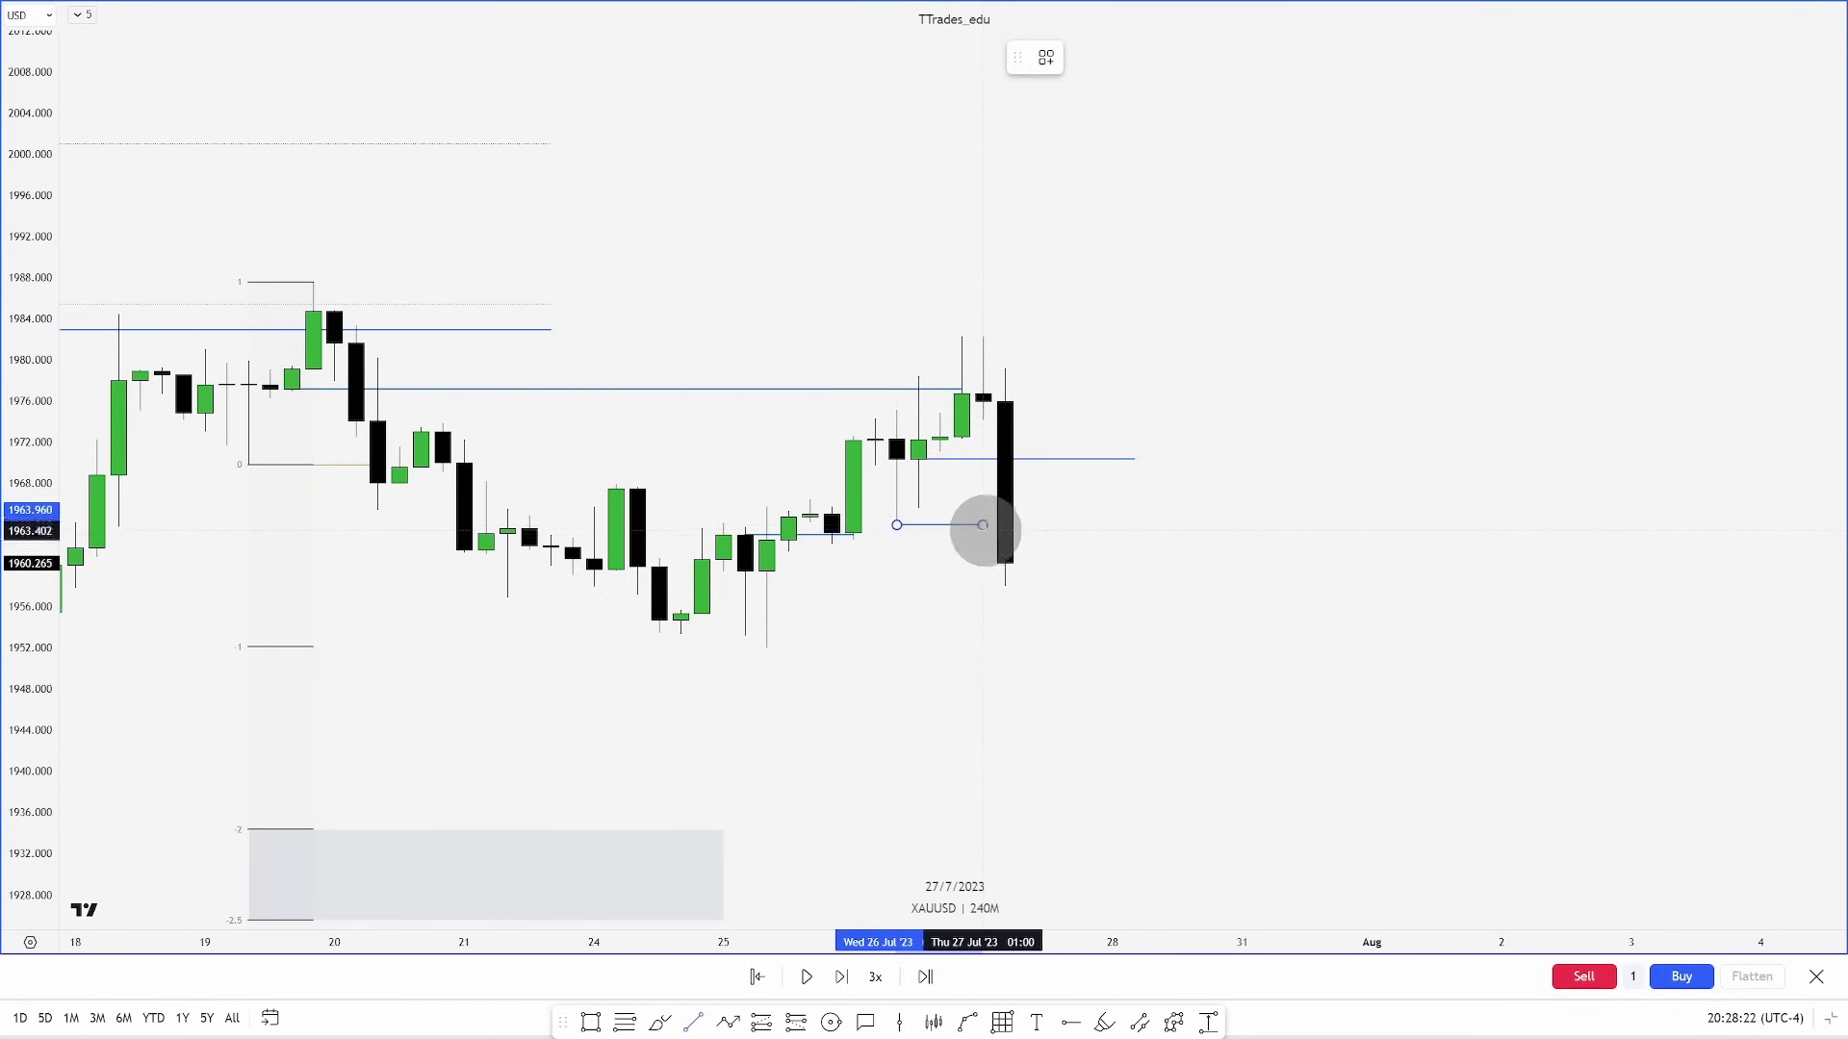
pyautogui.click(983, 525)
pyautogui.click(1194, 893)
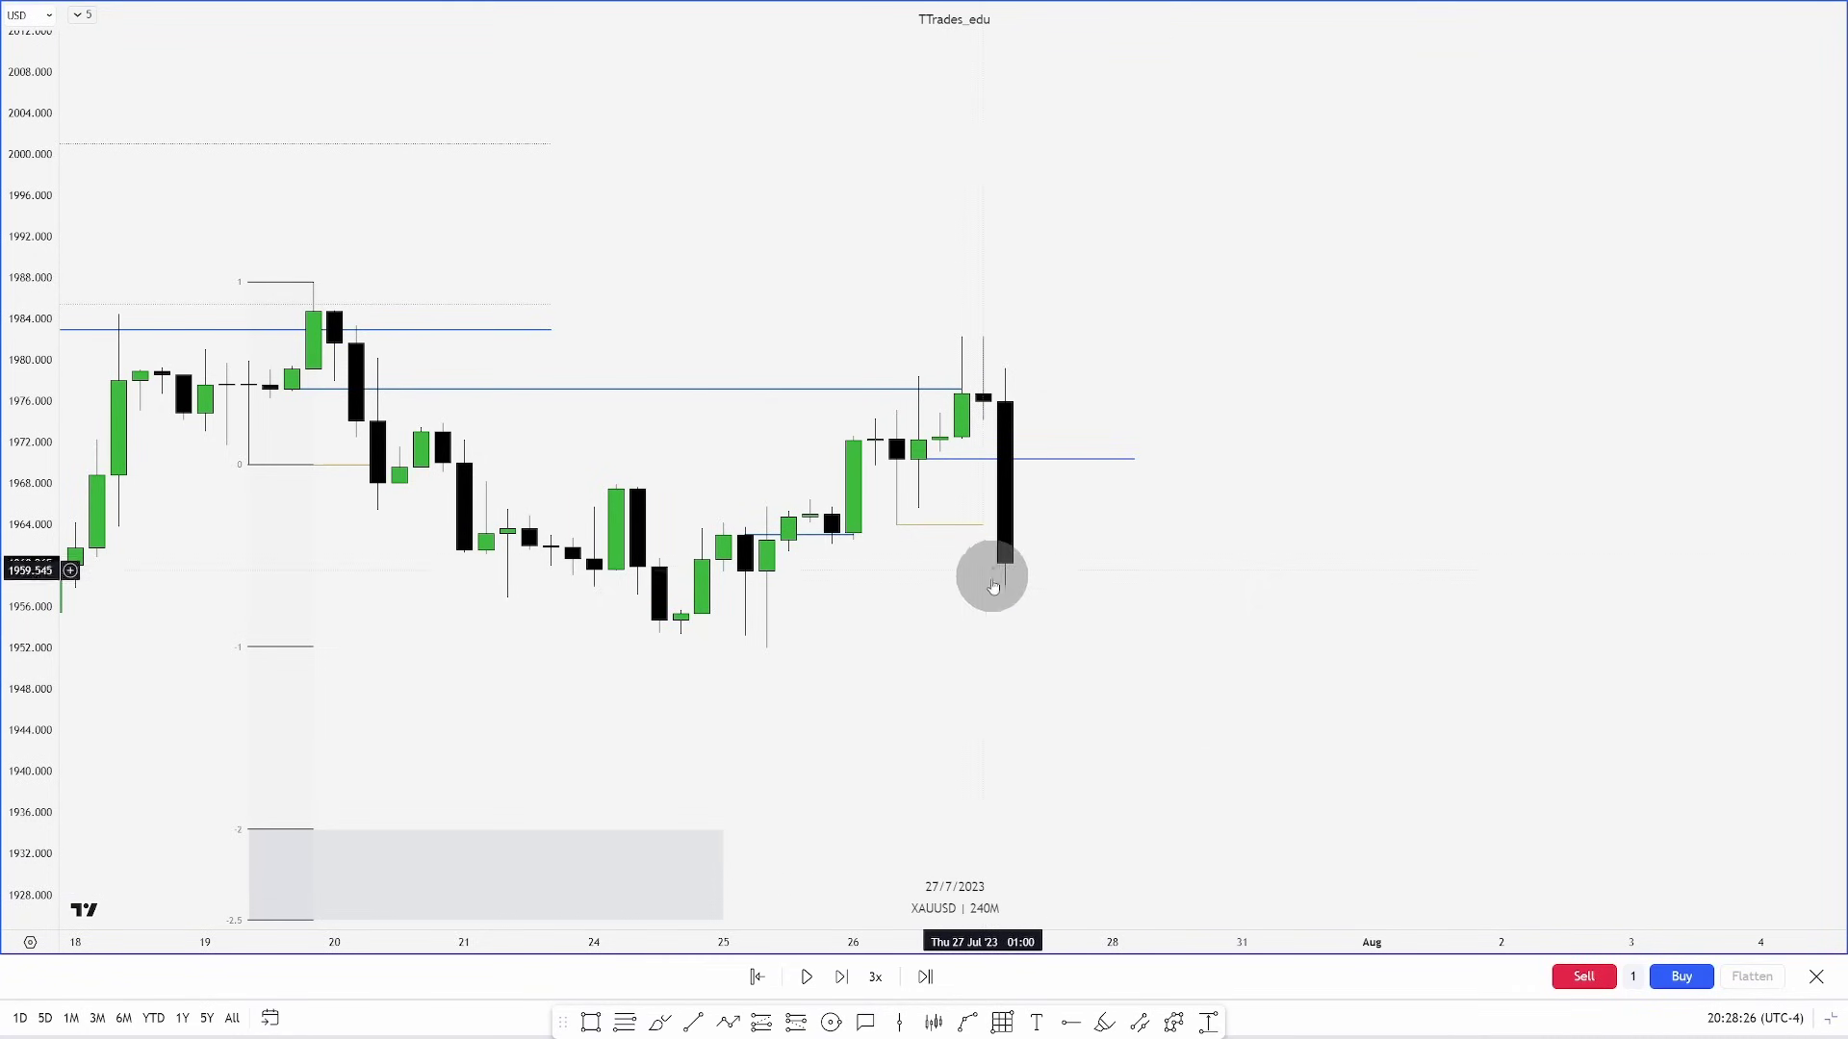
# Draw a Fib projection from the 27 July 01:00 high to the 26 July 09:00 low
pyautogui.click(627, 1022)
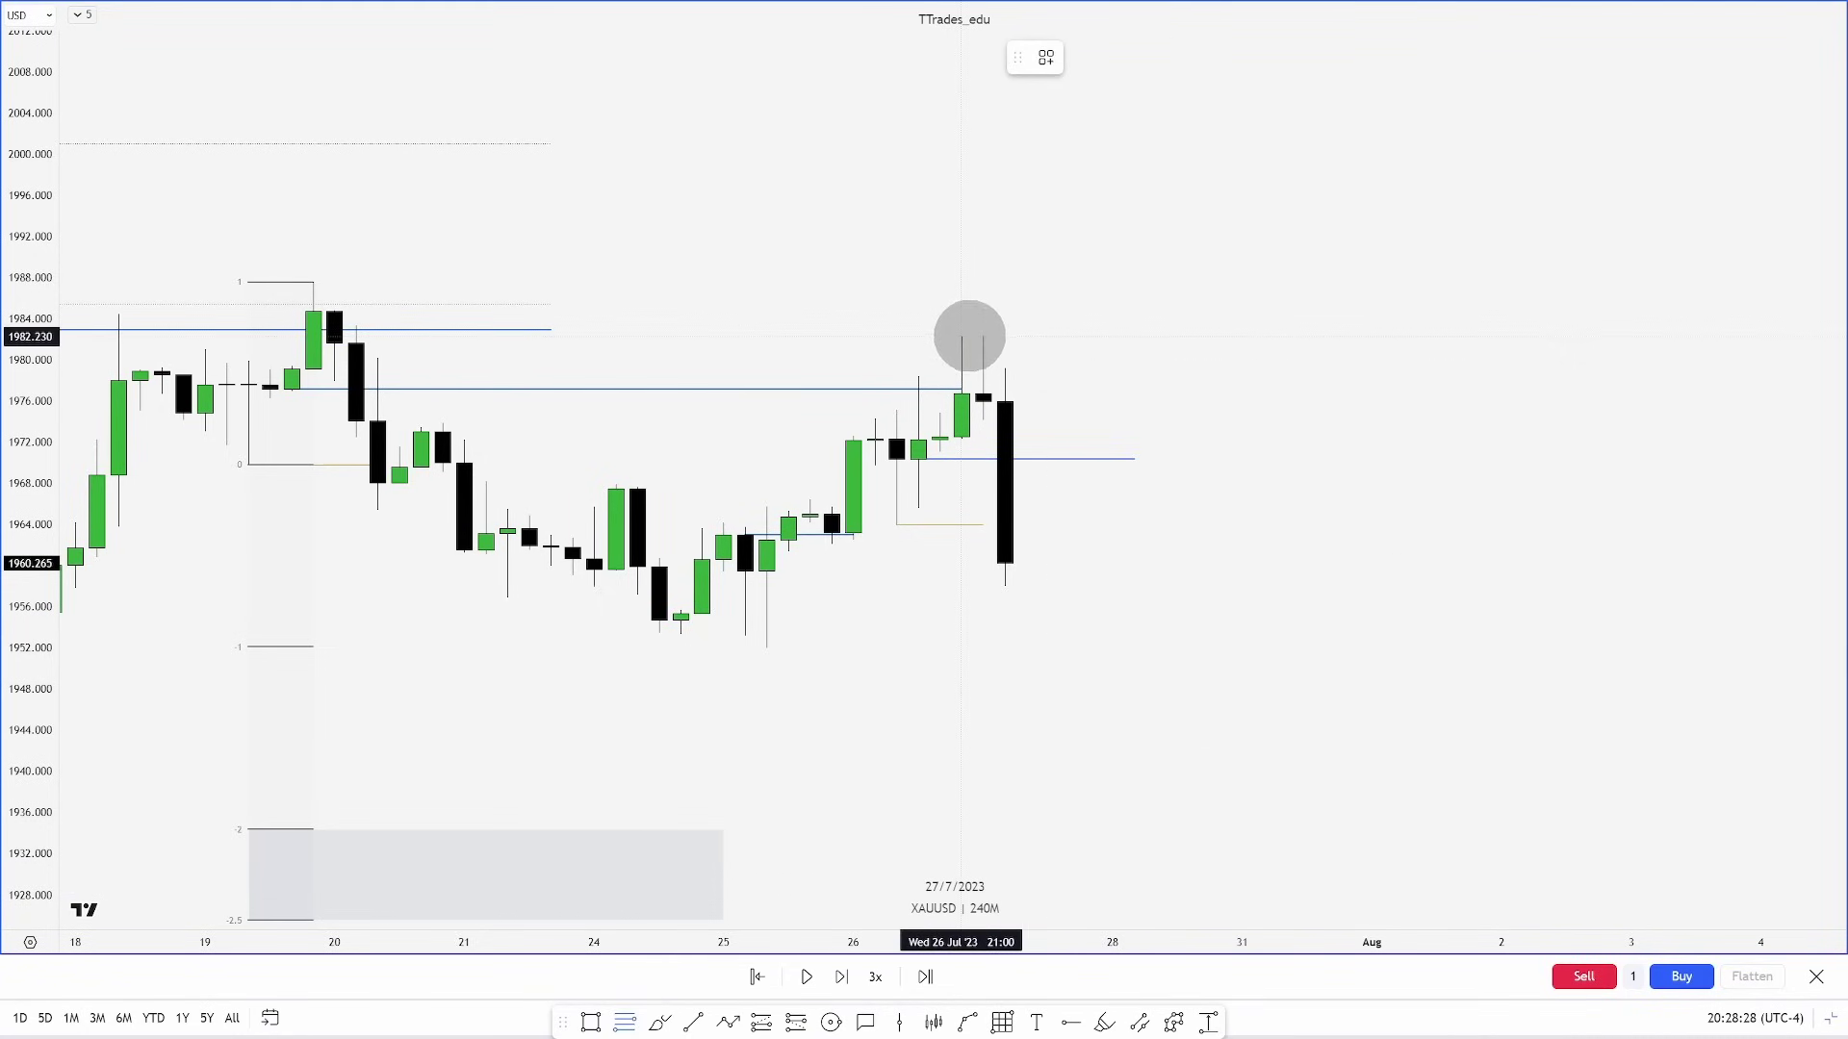
pyautogui.click(983, 334)
pyautogui.click(895, 525)
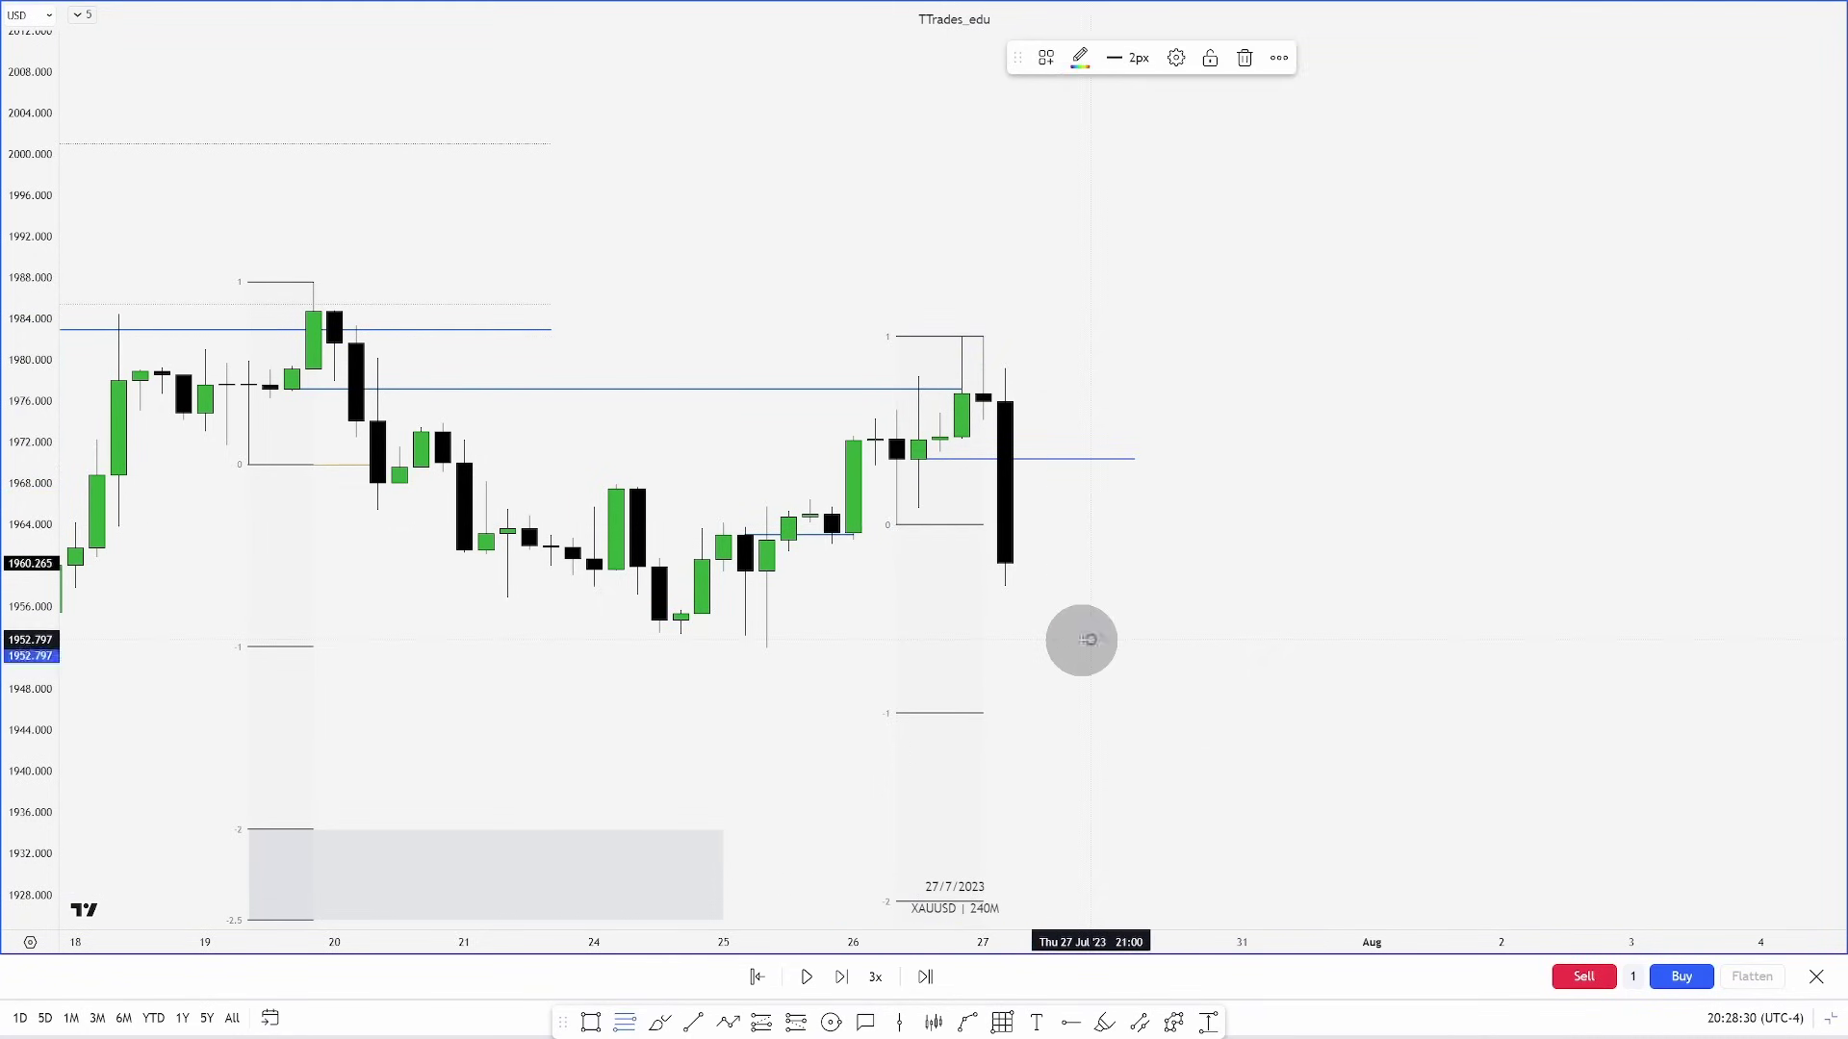
pyautogui.click(1102, 660)
# Extend the rectangle between the first projection's -2 and -2.5 levels to 28 July 09:00
pyautogui.moveTo(1208, 677); pyautogui.dragTo(1208, 611)
pyautogui.scroll(-2, 1214, 633)
pyautogui.moveTo(1225, 726); pyautogui.dragTo(1180, 674)
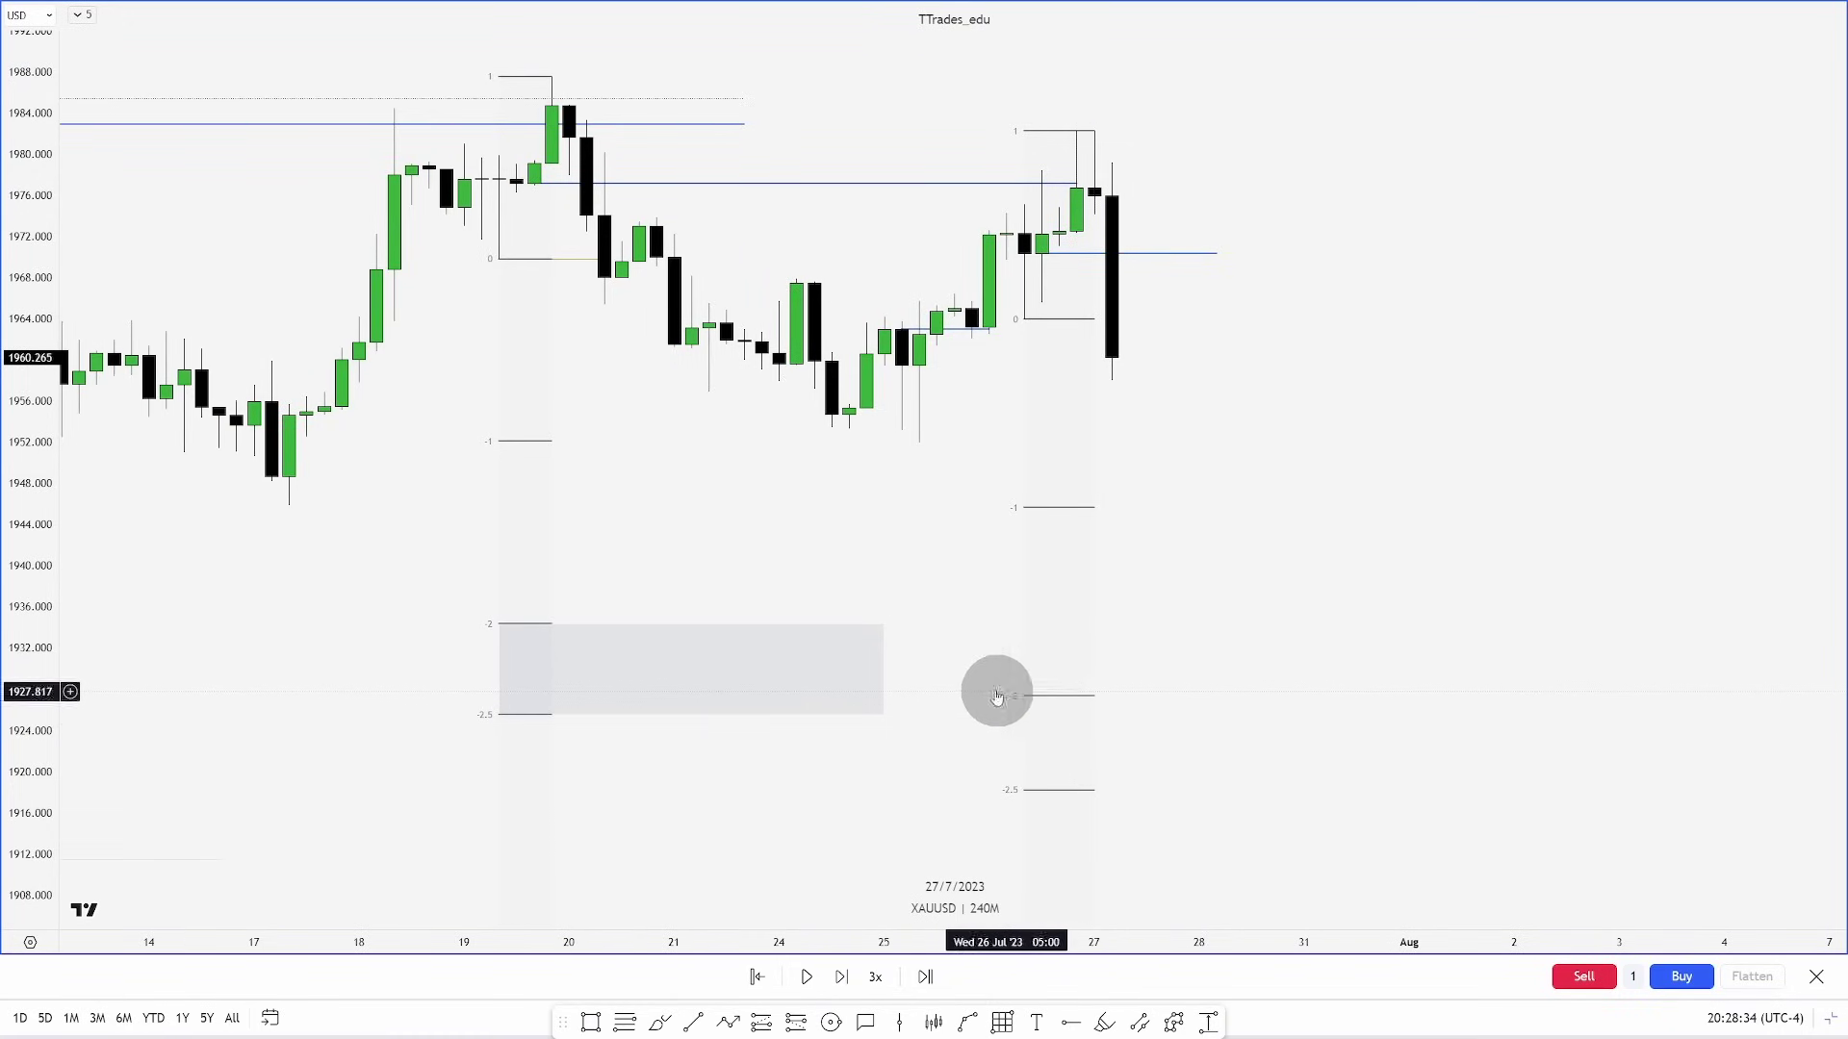
pyautogui.moveTo(886, 668); pyautogui.dragTo(1233, 664)
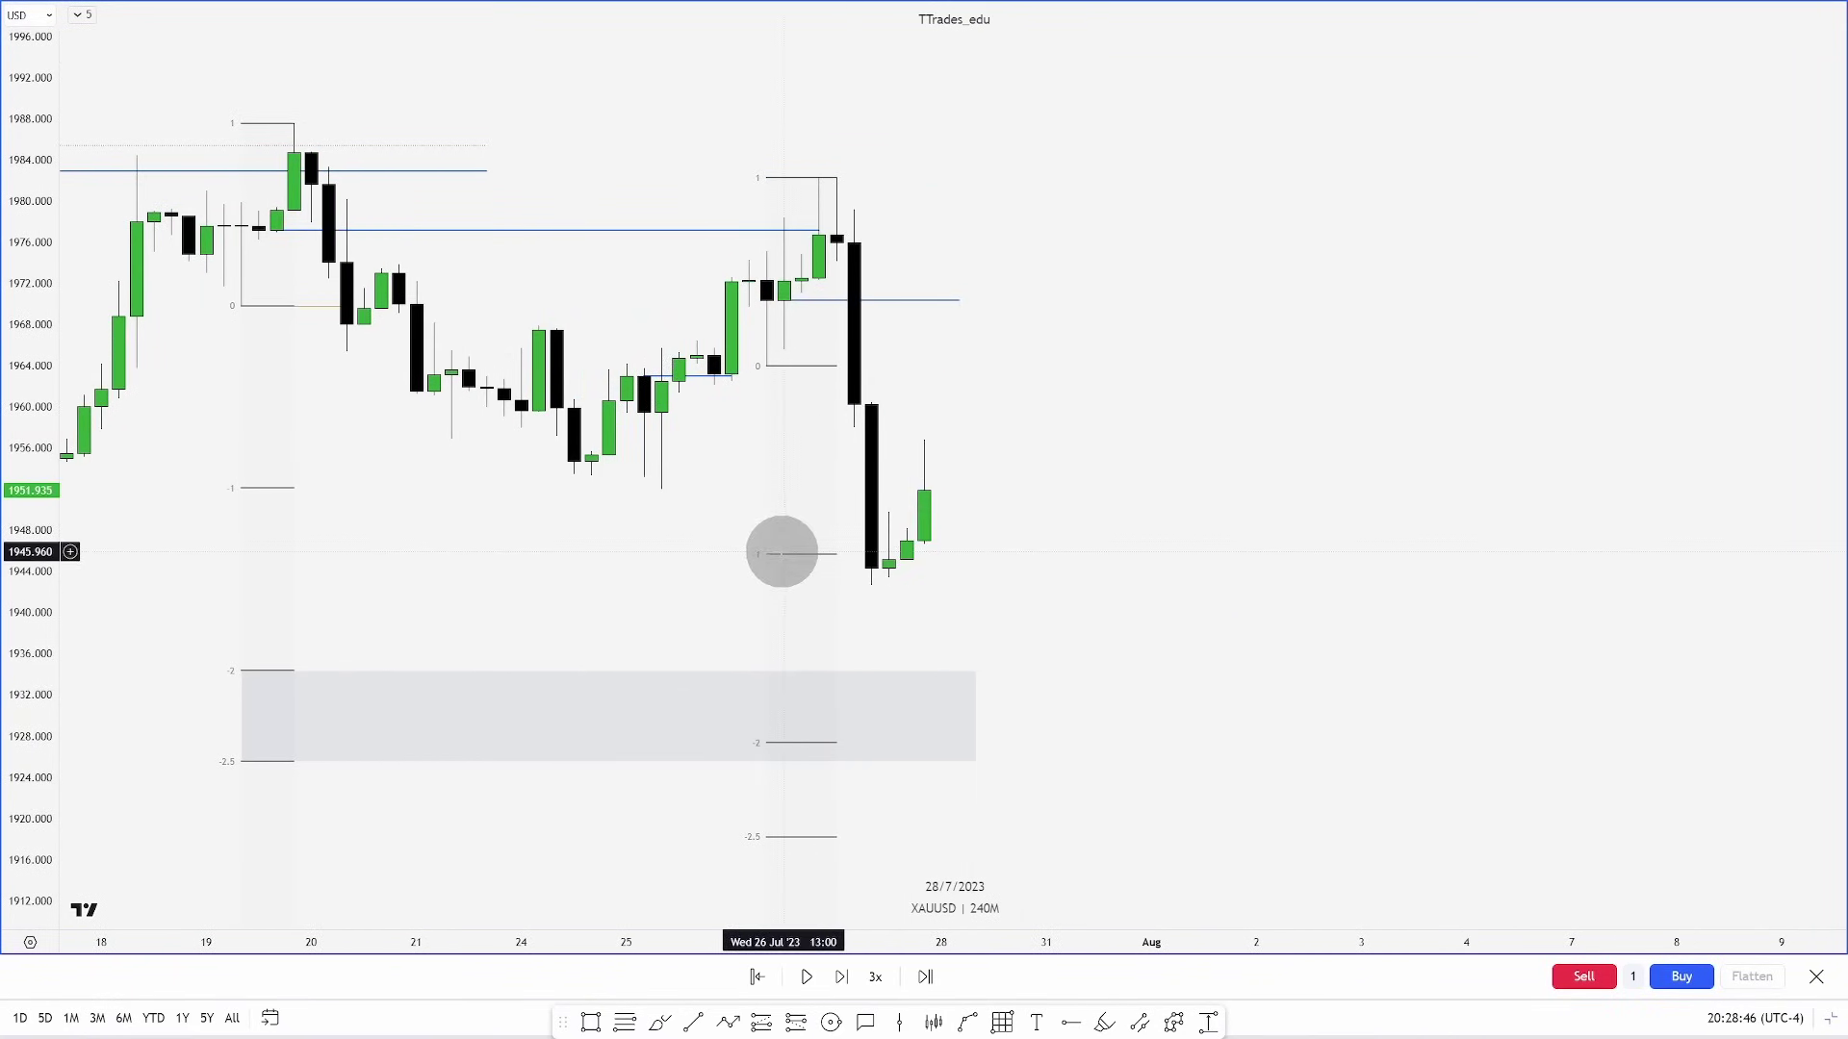
# Advance the replay to the 1 August 05:00 candle, extending the blue line at the 26 July 13:00 open to 31 July 21:00
pyautogui.click(295, 491)
pyautogui.click(1106, 1023)
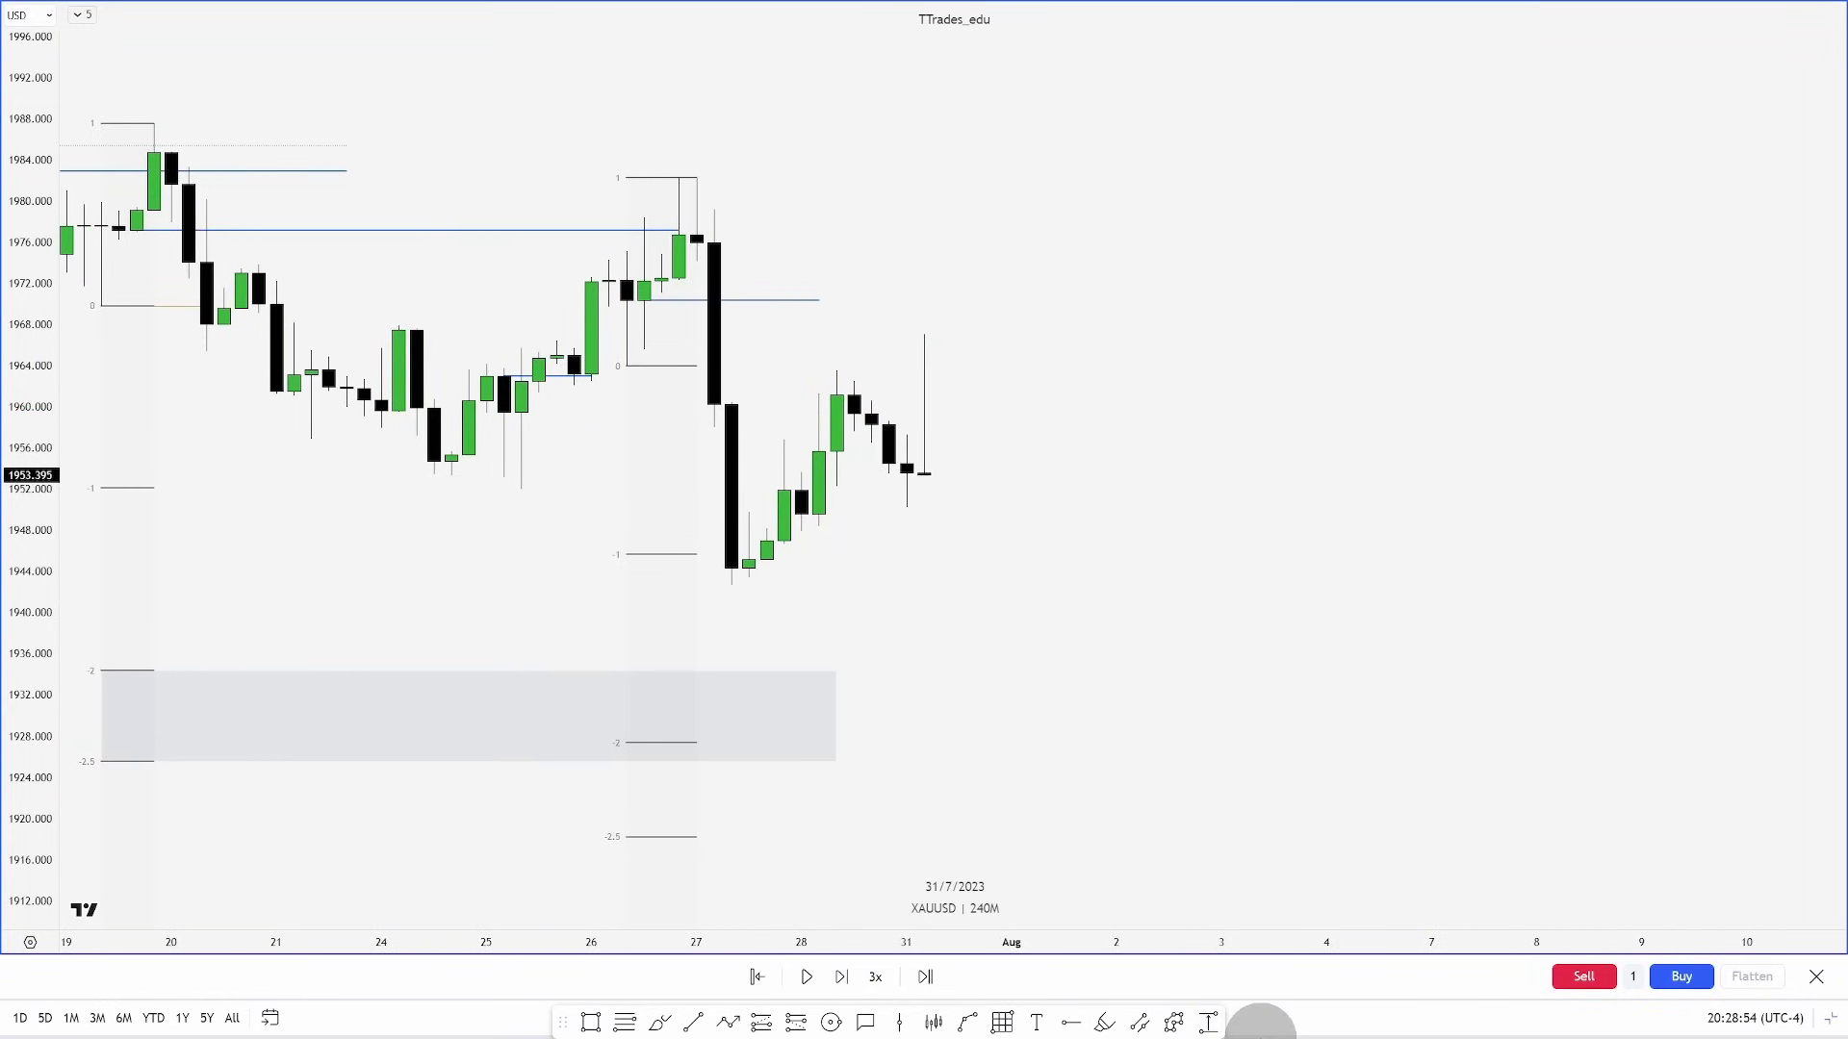
pyautogui.moveTo(823, 299); pyautogui.dragTo(997, 322)
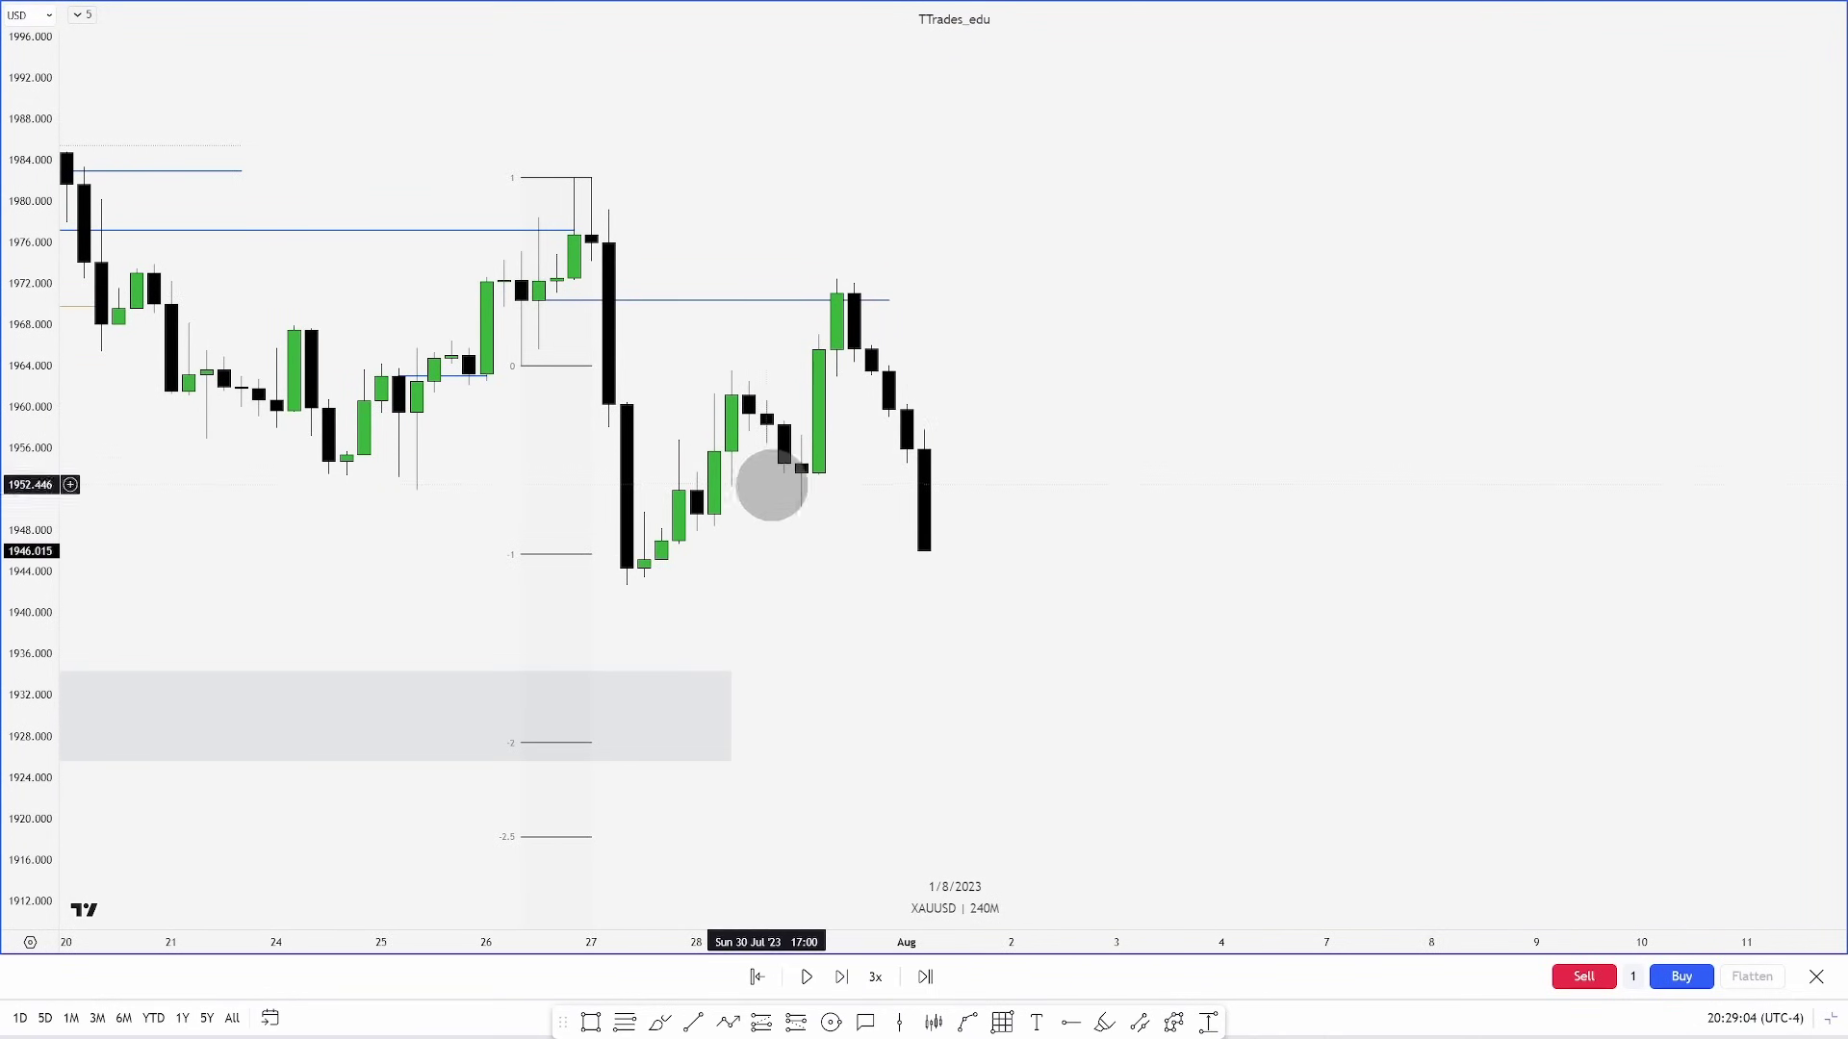
# Draw a solid blue horizontal trend line from the 31 July 05:00 candle's open to 2 August 05:00
pyautogui.click(693, 1021)
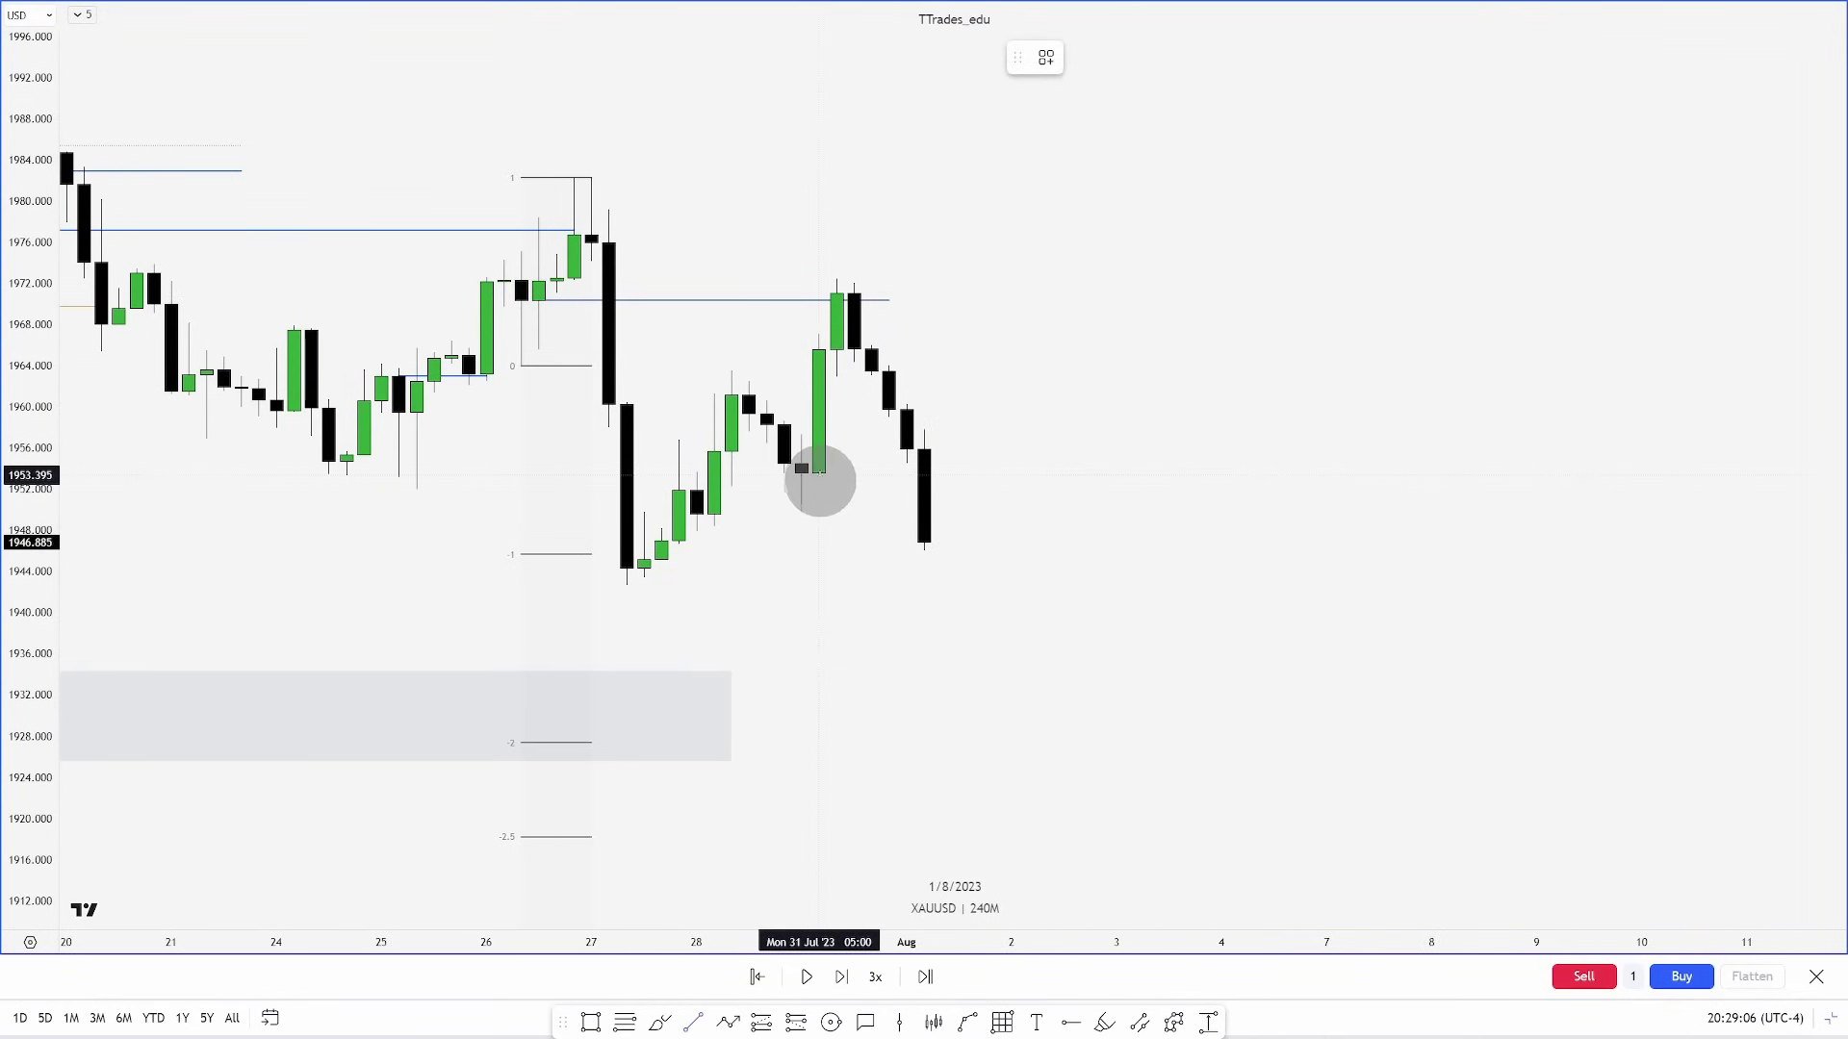
pyautogui.click(820, 472)
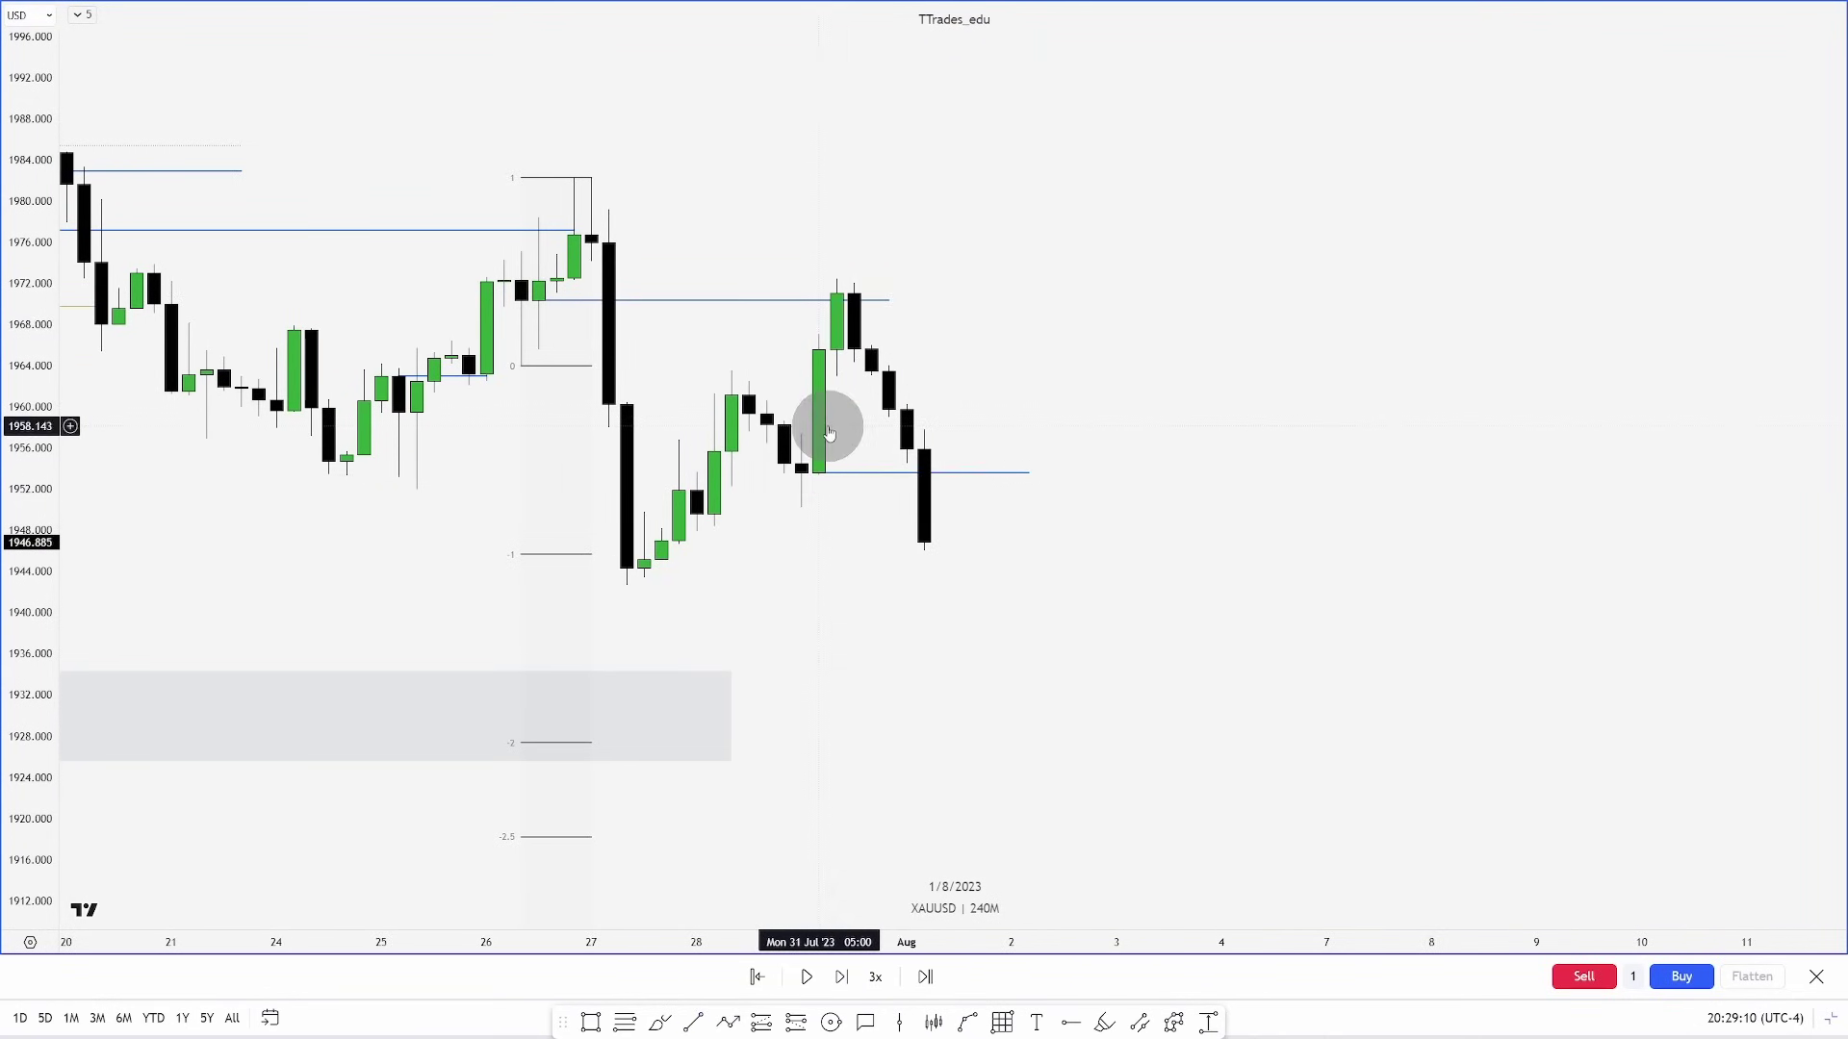
# Advance the replay to the 2 August 09:00 candle, extending the blue line at the 31 July 05:00 open to 2 August 13:00
pyautogui.hotkey('shift', 'Right')
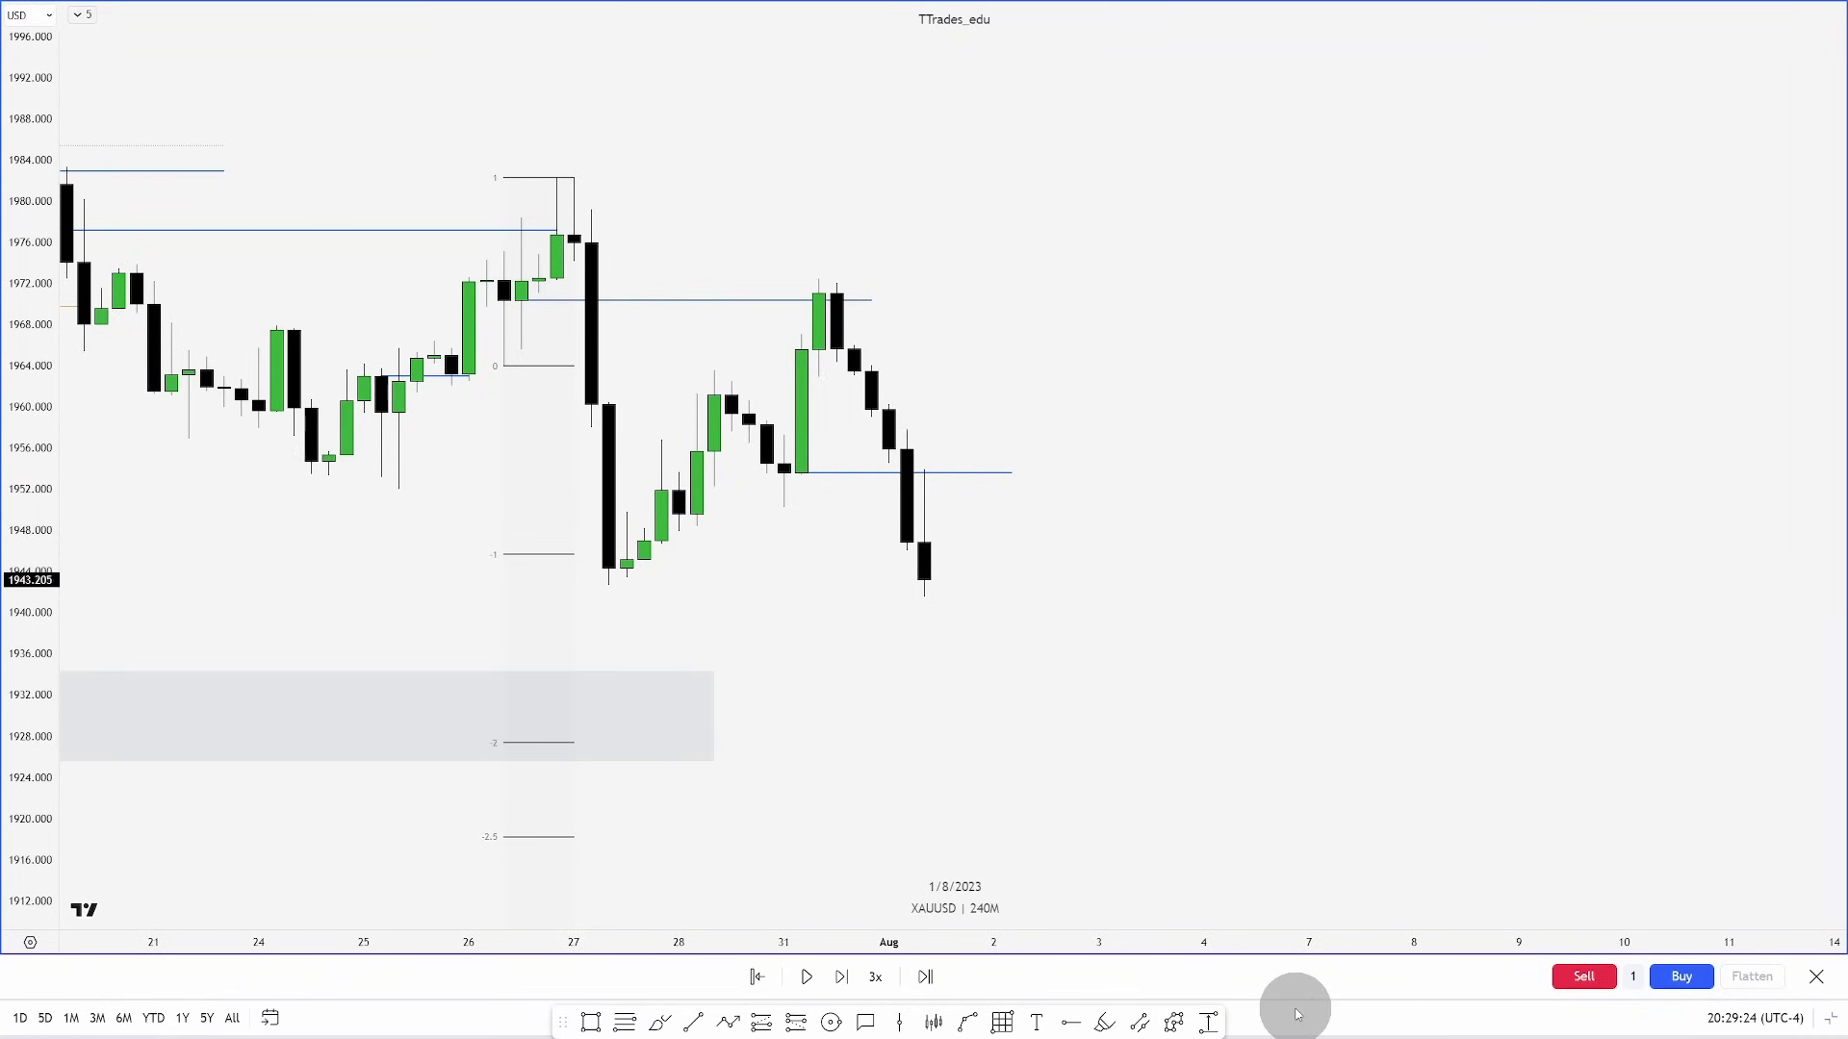
pyautogui.hotkey('shift', 'Right')
pyautogui.hotkey('shift', 'Right')
pyautogui.hotkey('shift', 'Right')
pyautogui.hotkey('shift', 'Right')
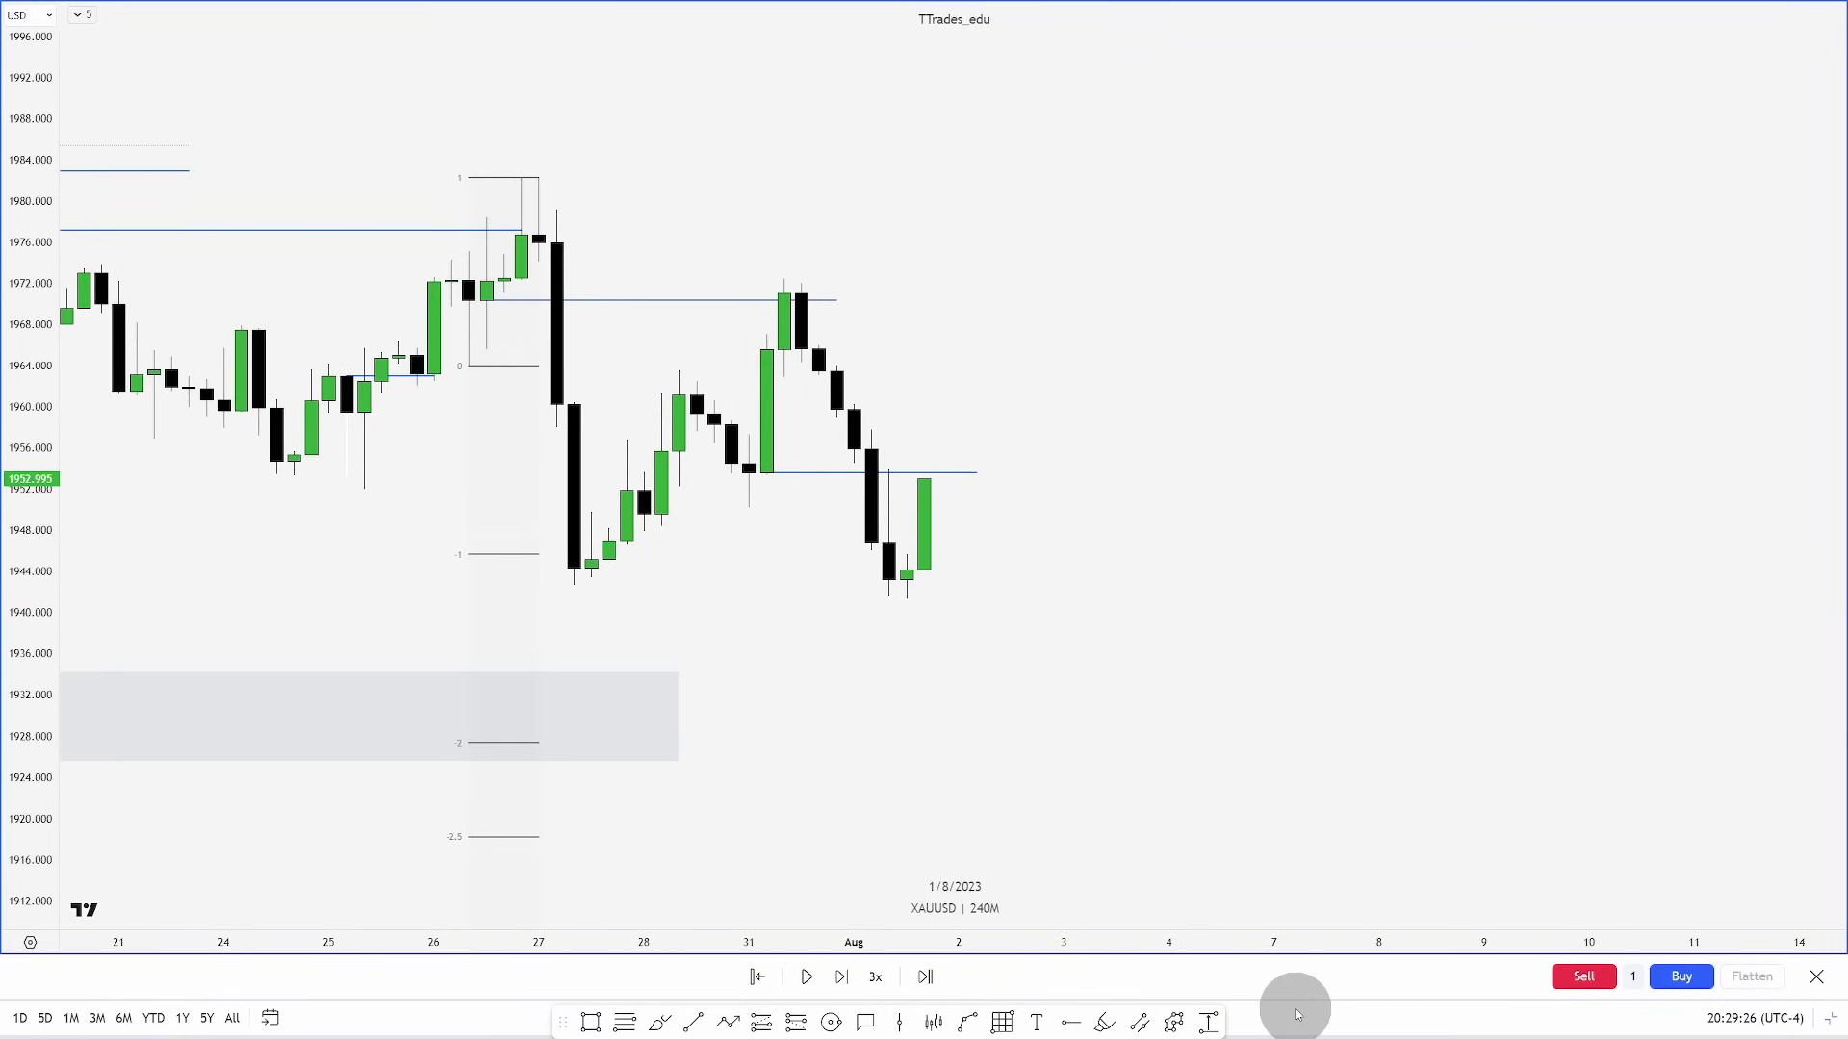
pyautogui.hotkey('shift', 'Right')
pyautogui.hotkey('shift', 'Right')
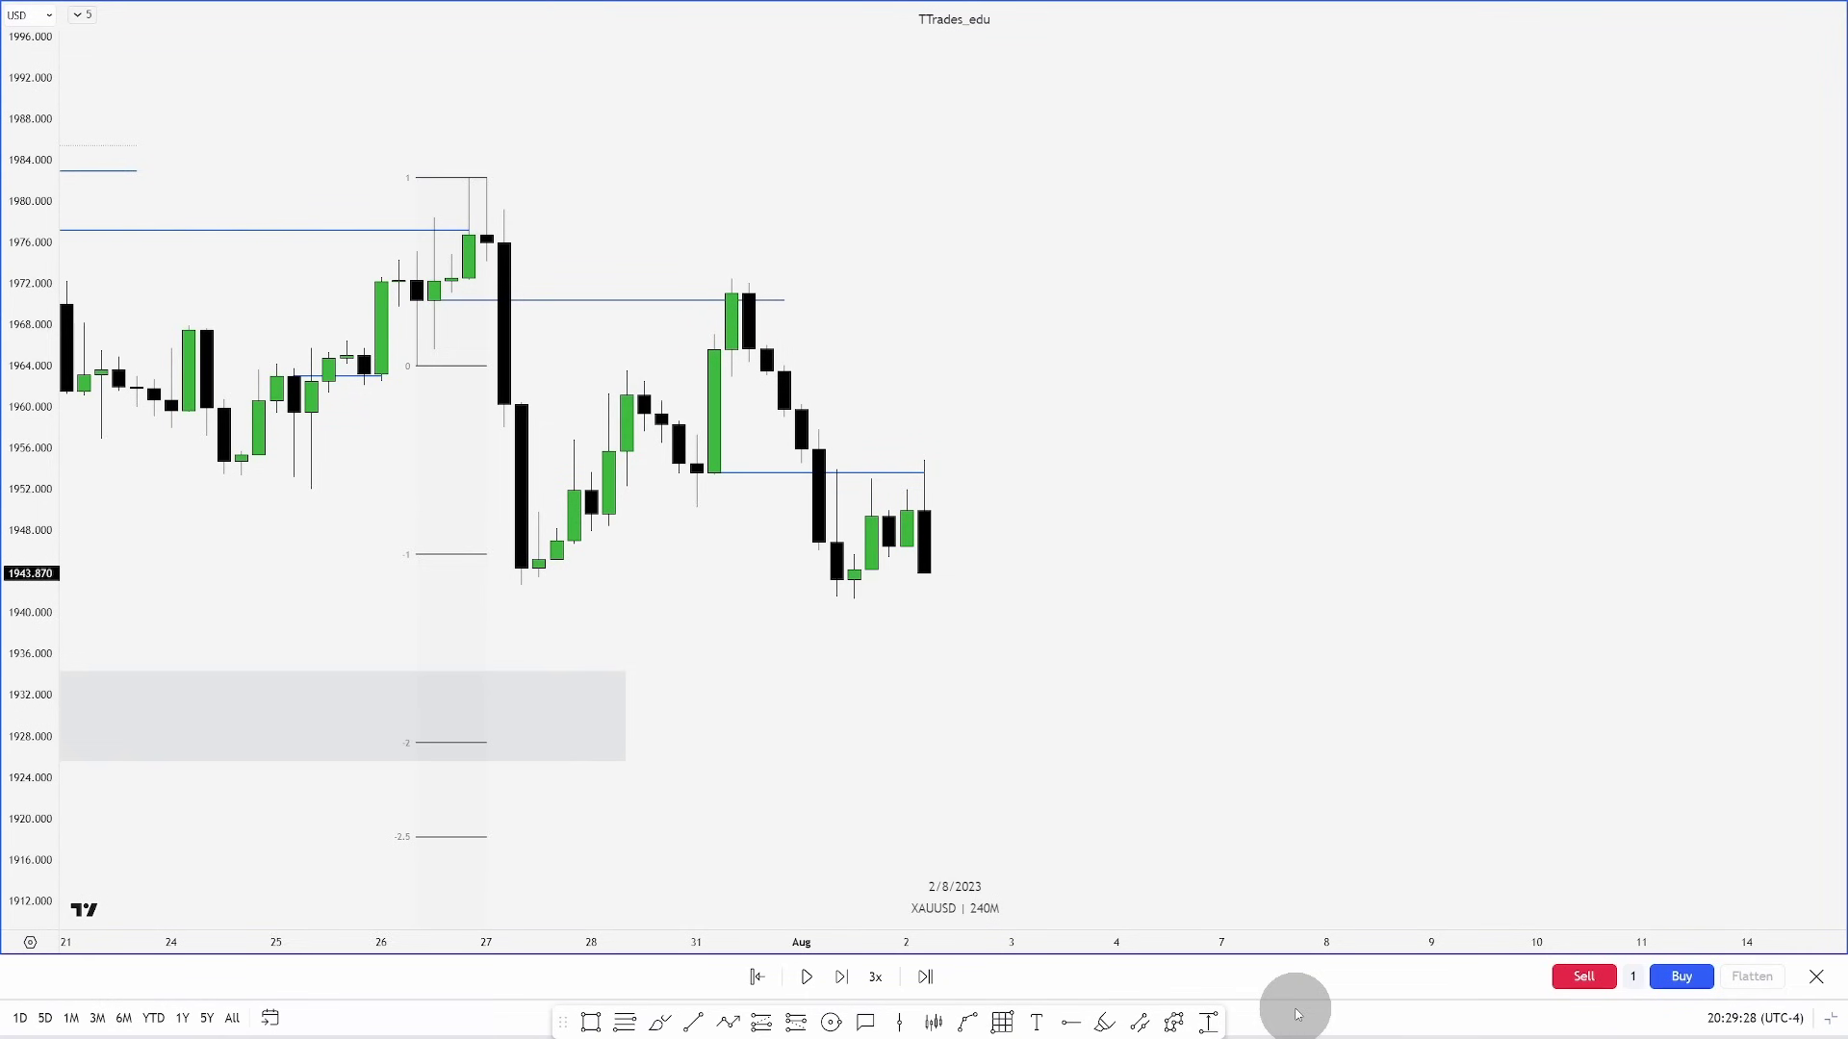
pyautogui.moveTo(907, 473); pyautogui.dragTo(942, 472)
pyautogui.hotkey('shift', 'Right')
# Extend the rectangle to 2 August 17:00 and lower its top edge to the second Fib projection's -2 level
pyautogui.moveTo(1032, 641); pyautogui.dragTo(1043, 621)
pyautogui.moveTo(559, 707); pyautogui.dragTo(969, 678)
pyautogui.moveTo(1084, 713); pyautogui.dragTo(1139, 681)
pyautogui.scroll(-2, 1141, 693)
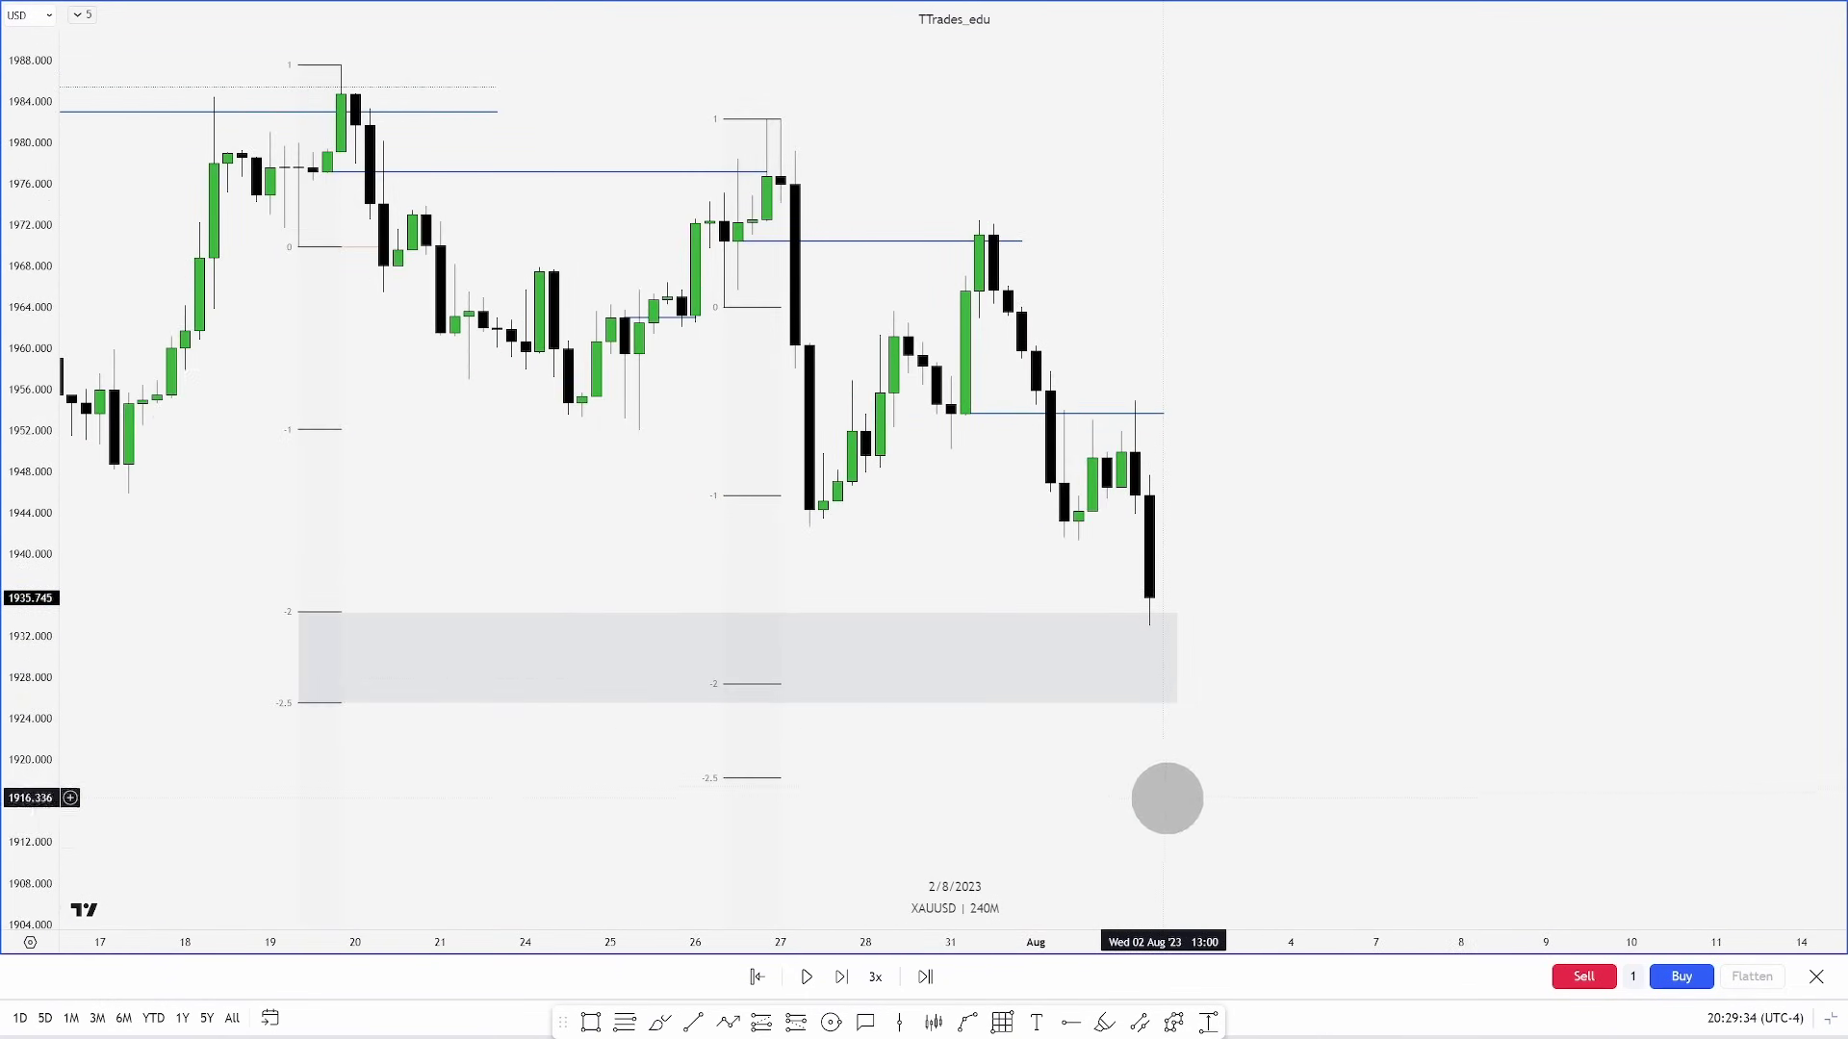
pyautogui.moveTo(734, 613); pyautogui.dragTo(750, 678)
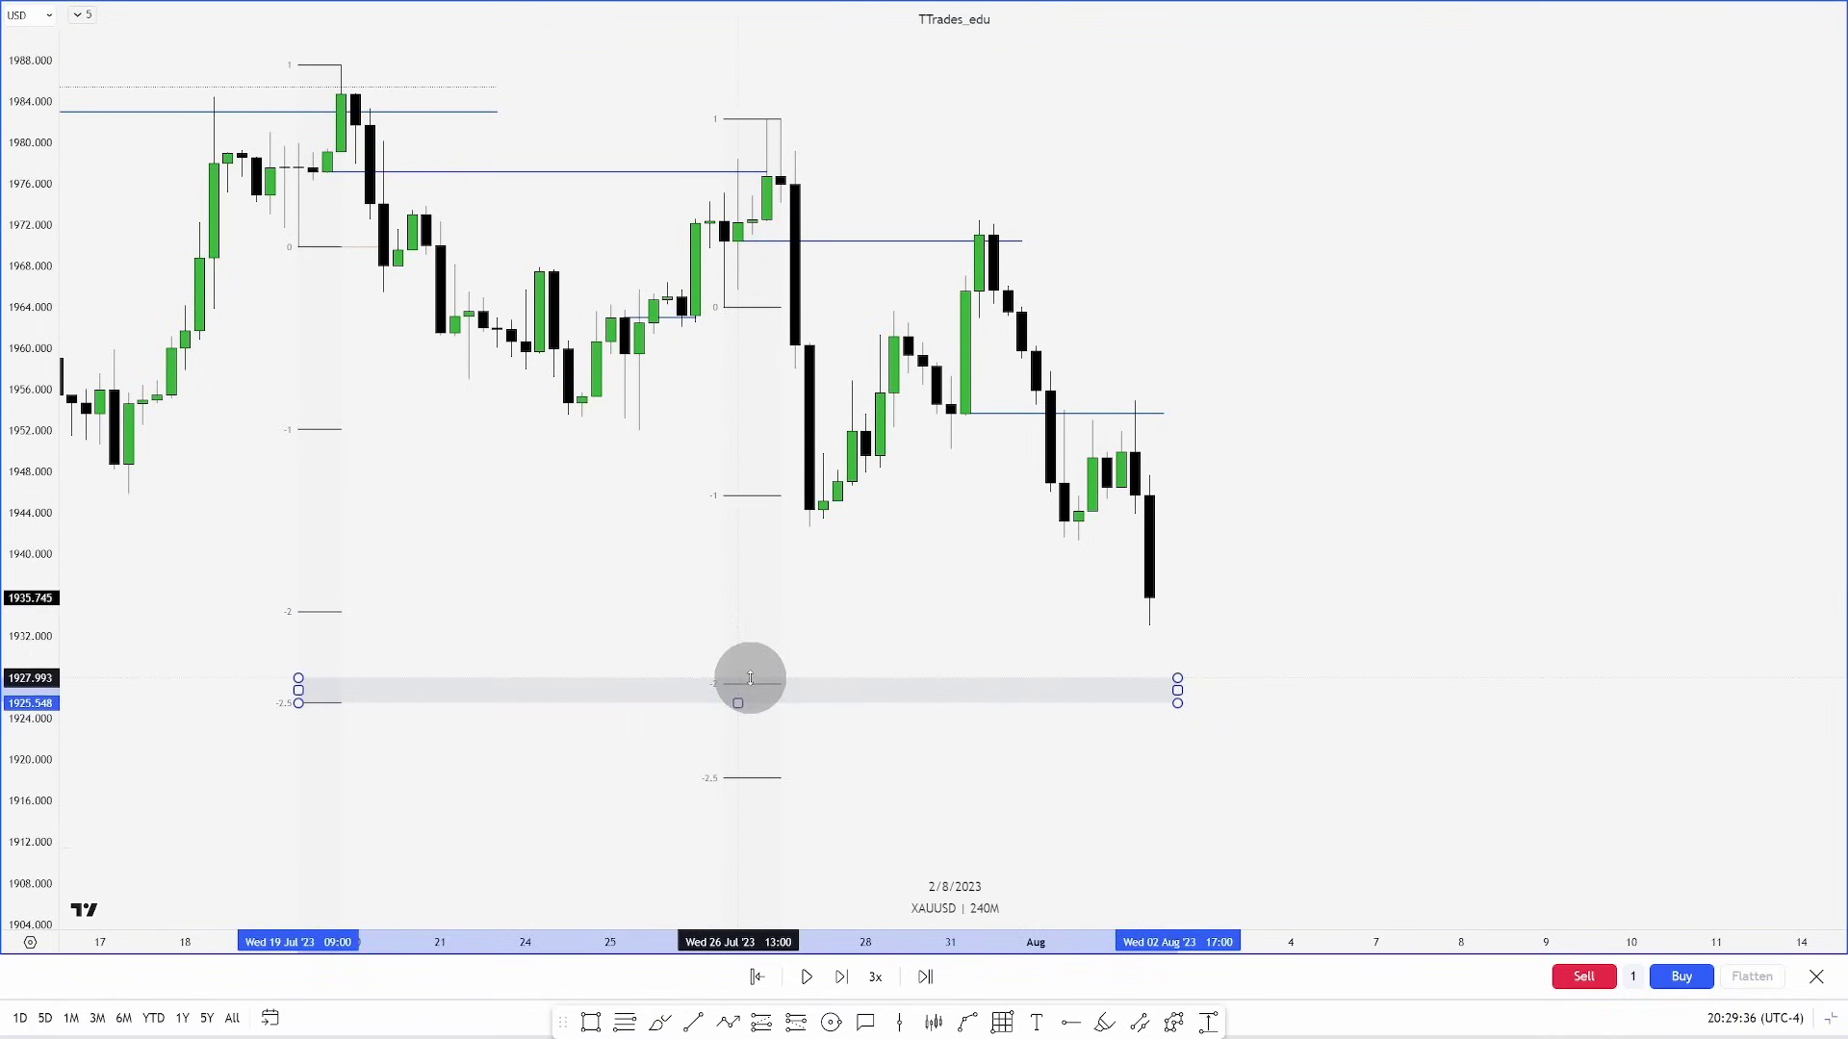
pyautogui.click(901, 751)
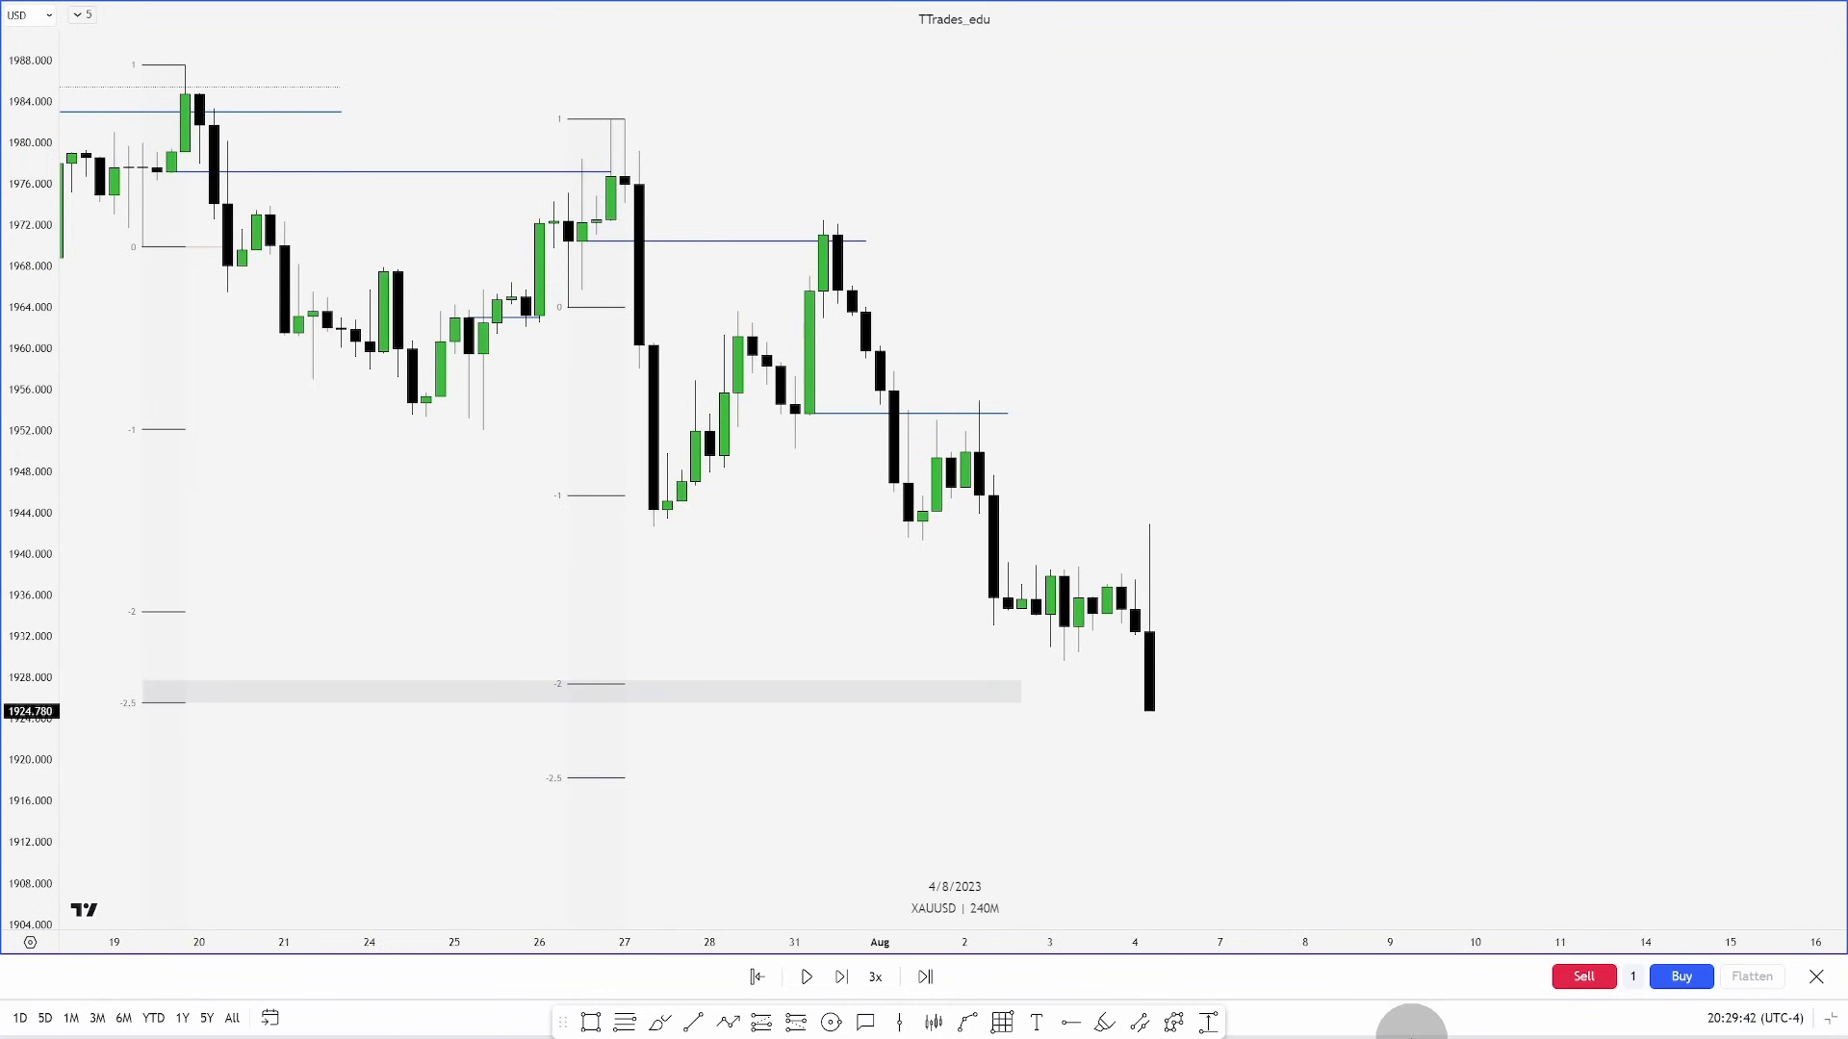
# Advance the replay to the 4 August 09:00 candle and extend the narrowed rectangle to 4 August 13:00
pyautogui.click(1006, 684)
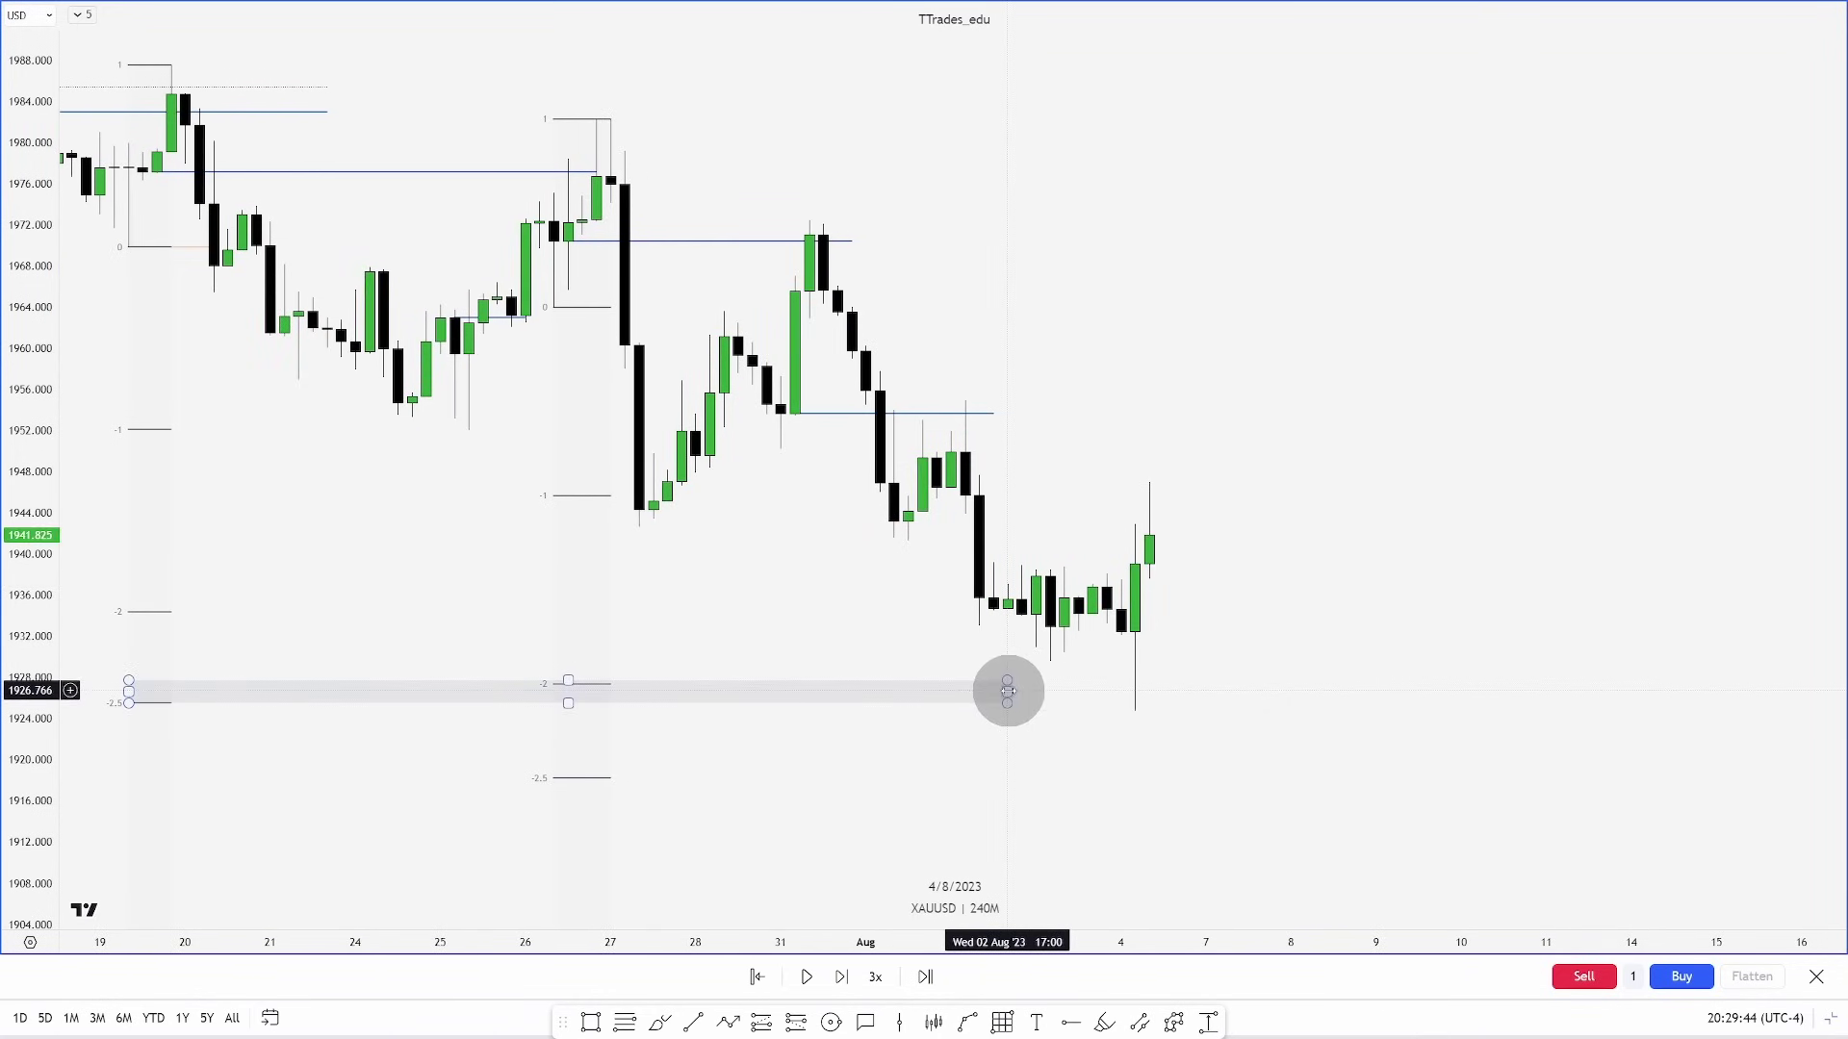
pyautogui.moveTo(1008, 691); pyautogui.dragTo(1182, 687)
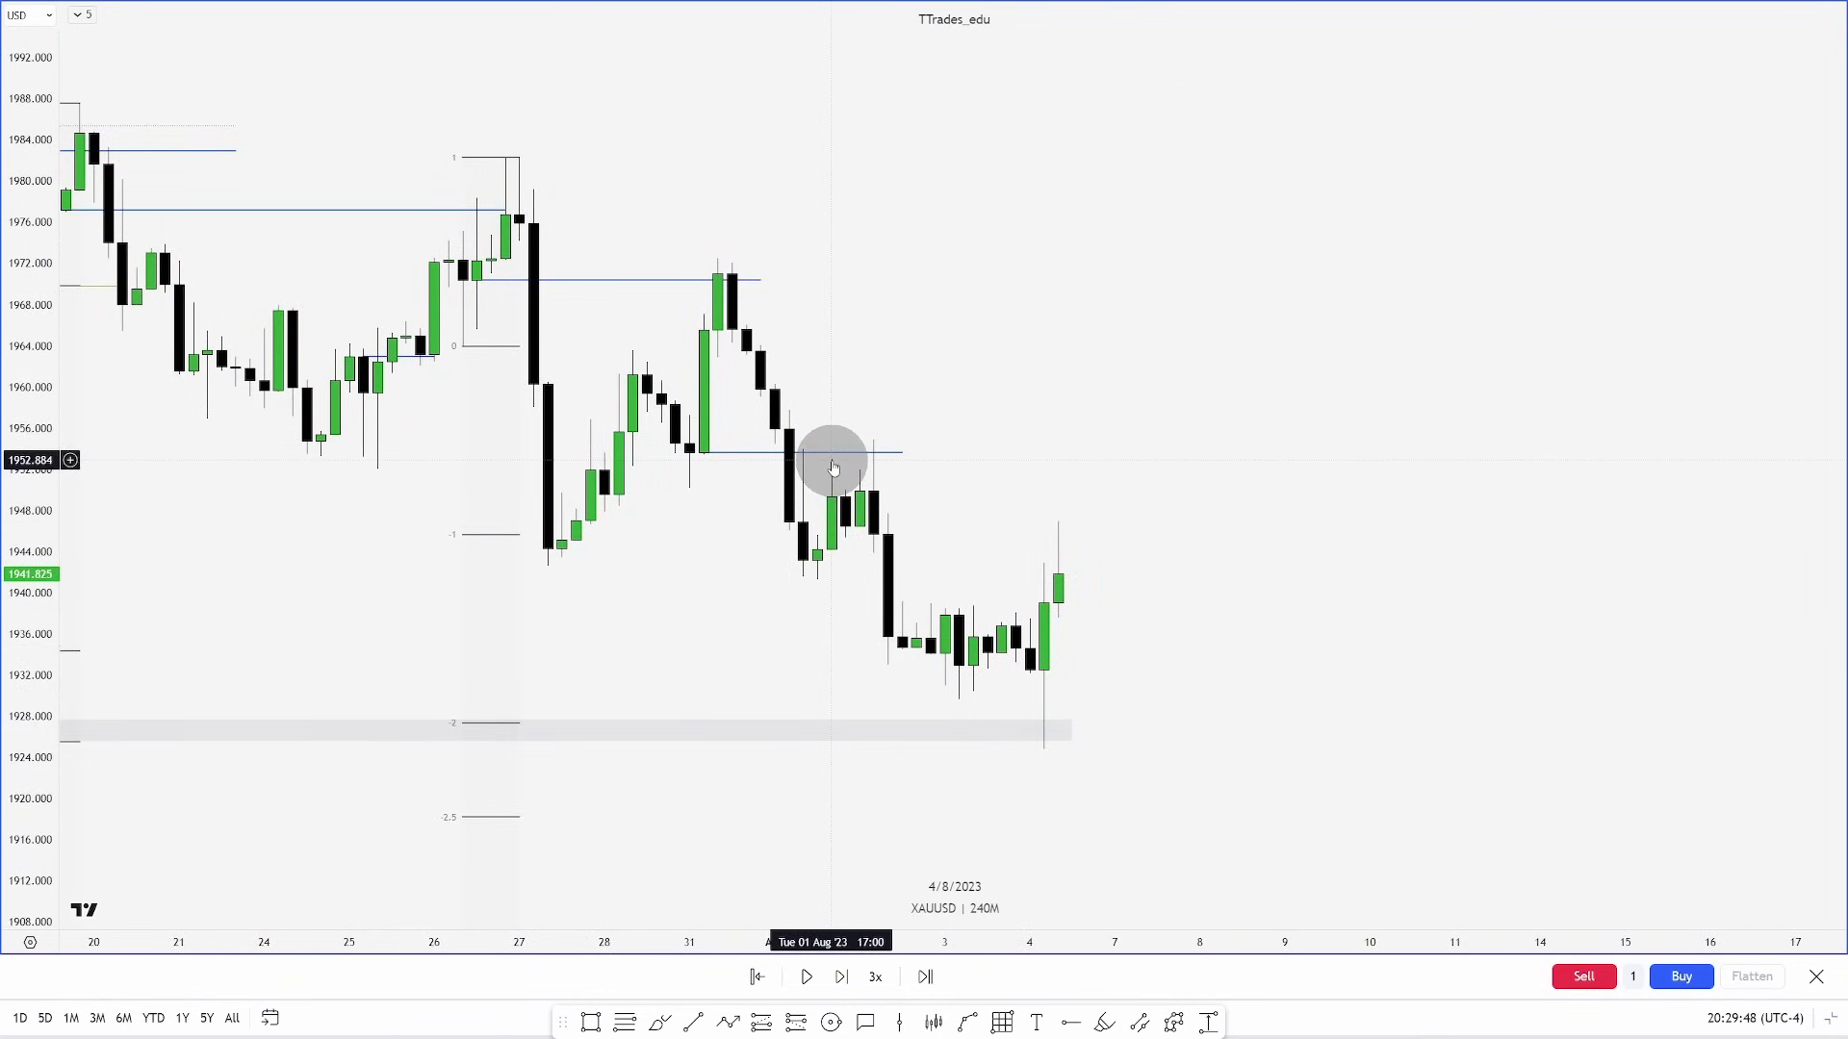
# Mark the 1 August 17:00 candle's high with a thin horizontal trend line extending to 2 August 09:00
pyautogui.click(693, 1022)
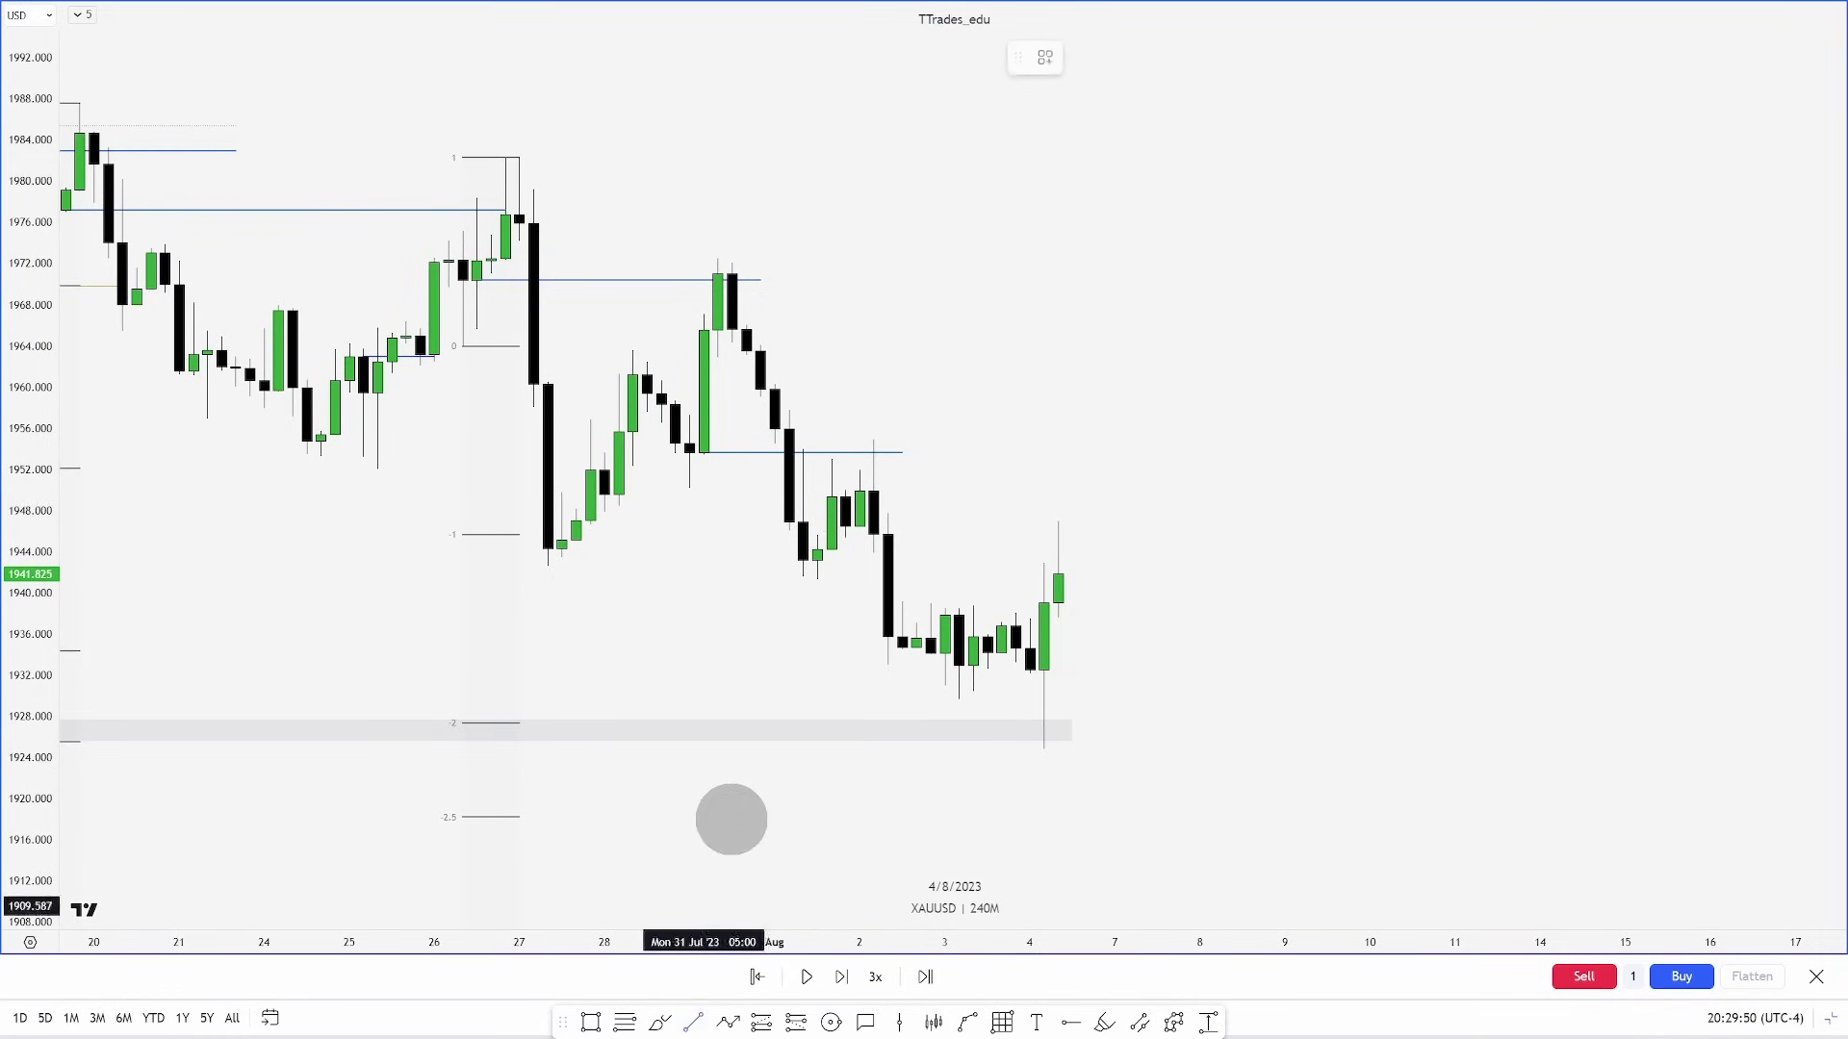
pyautogui.click(830, 459)
pyautogui.click(887, 459)
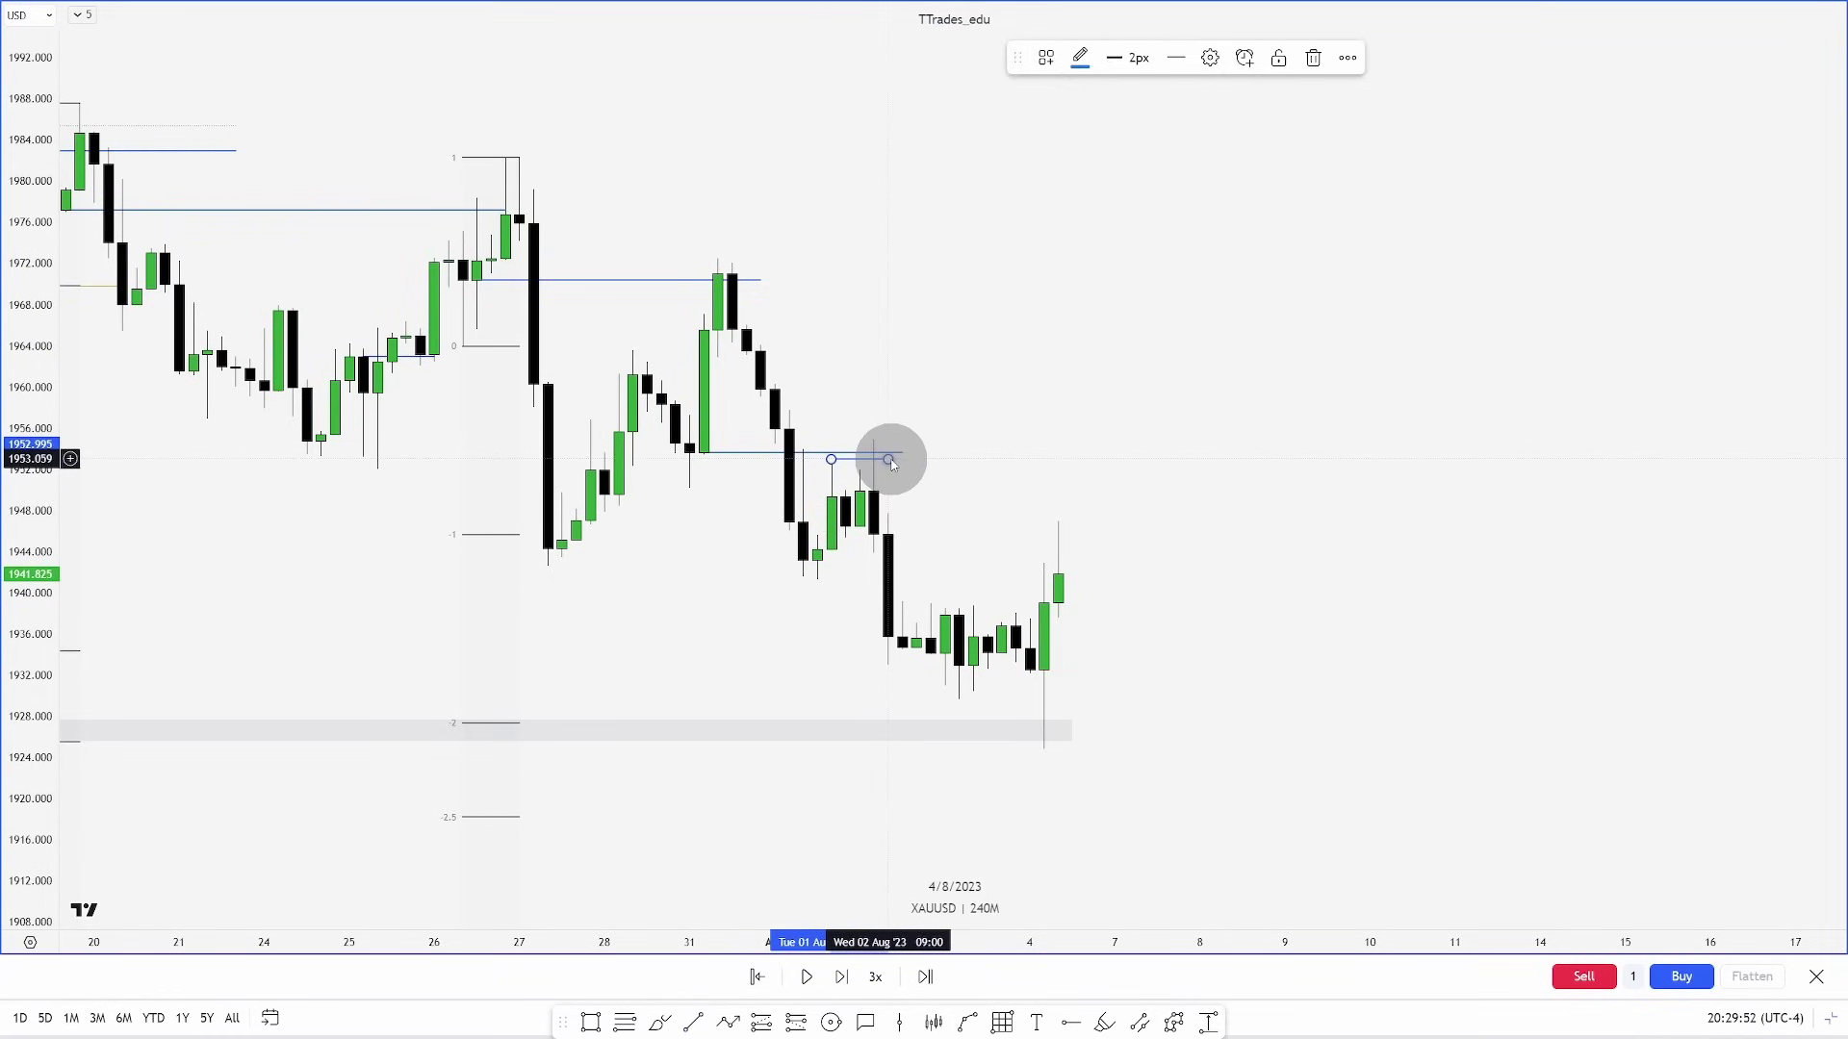
pyautogui.click(855, 506)
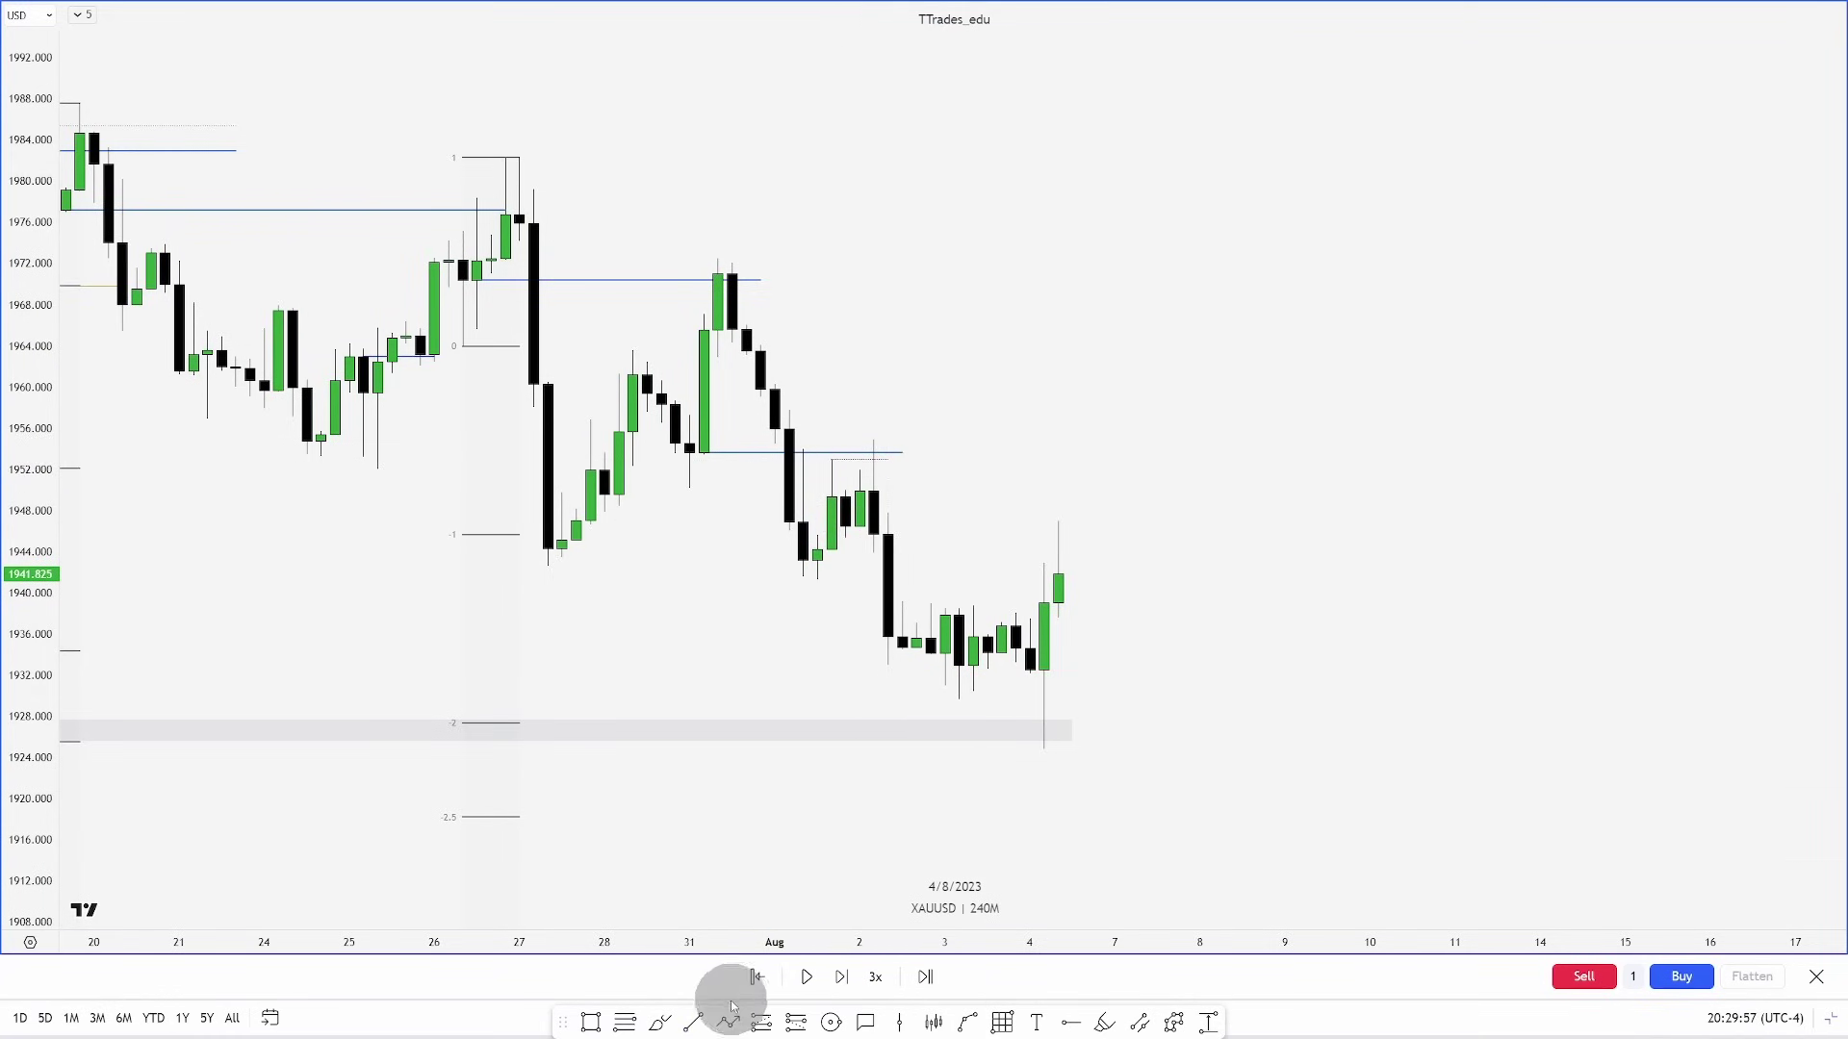
# Draw a solid blue horizontal trend line from the 2 August 01:00 candle's open to 4 August 17:00
pyautogui.click(693, 1022)
pyautogui.moveTo(860, 526); pyautogui.dragTo(1087, 527)
pyautogui.rightClick(1087, 528)
pyautogui.moveTo(1188, 551)
pyautogui.click(1328, 816)
pyautogui.moveTo(1276, 741); pyautogui.dragTo(1239, 705)
# Advance the replay to the 8 August 13:00 candle
pyautogui.hotkey('shift', 'Right')
pyautogui.hotkey('shift', 'Right')
pyautogui.hotkey('shift', 'Right')
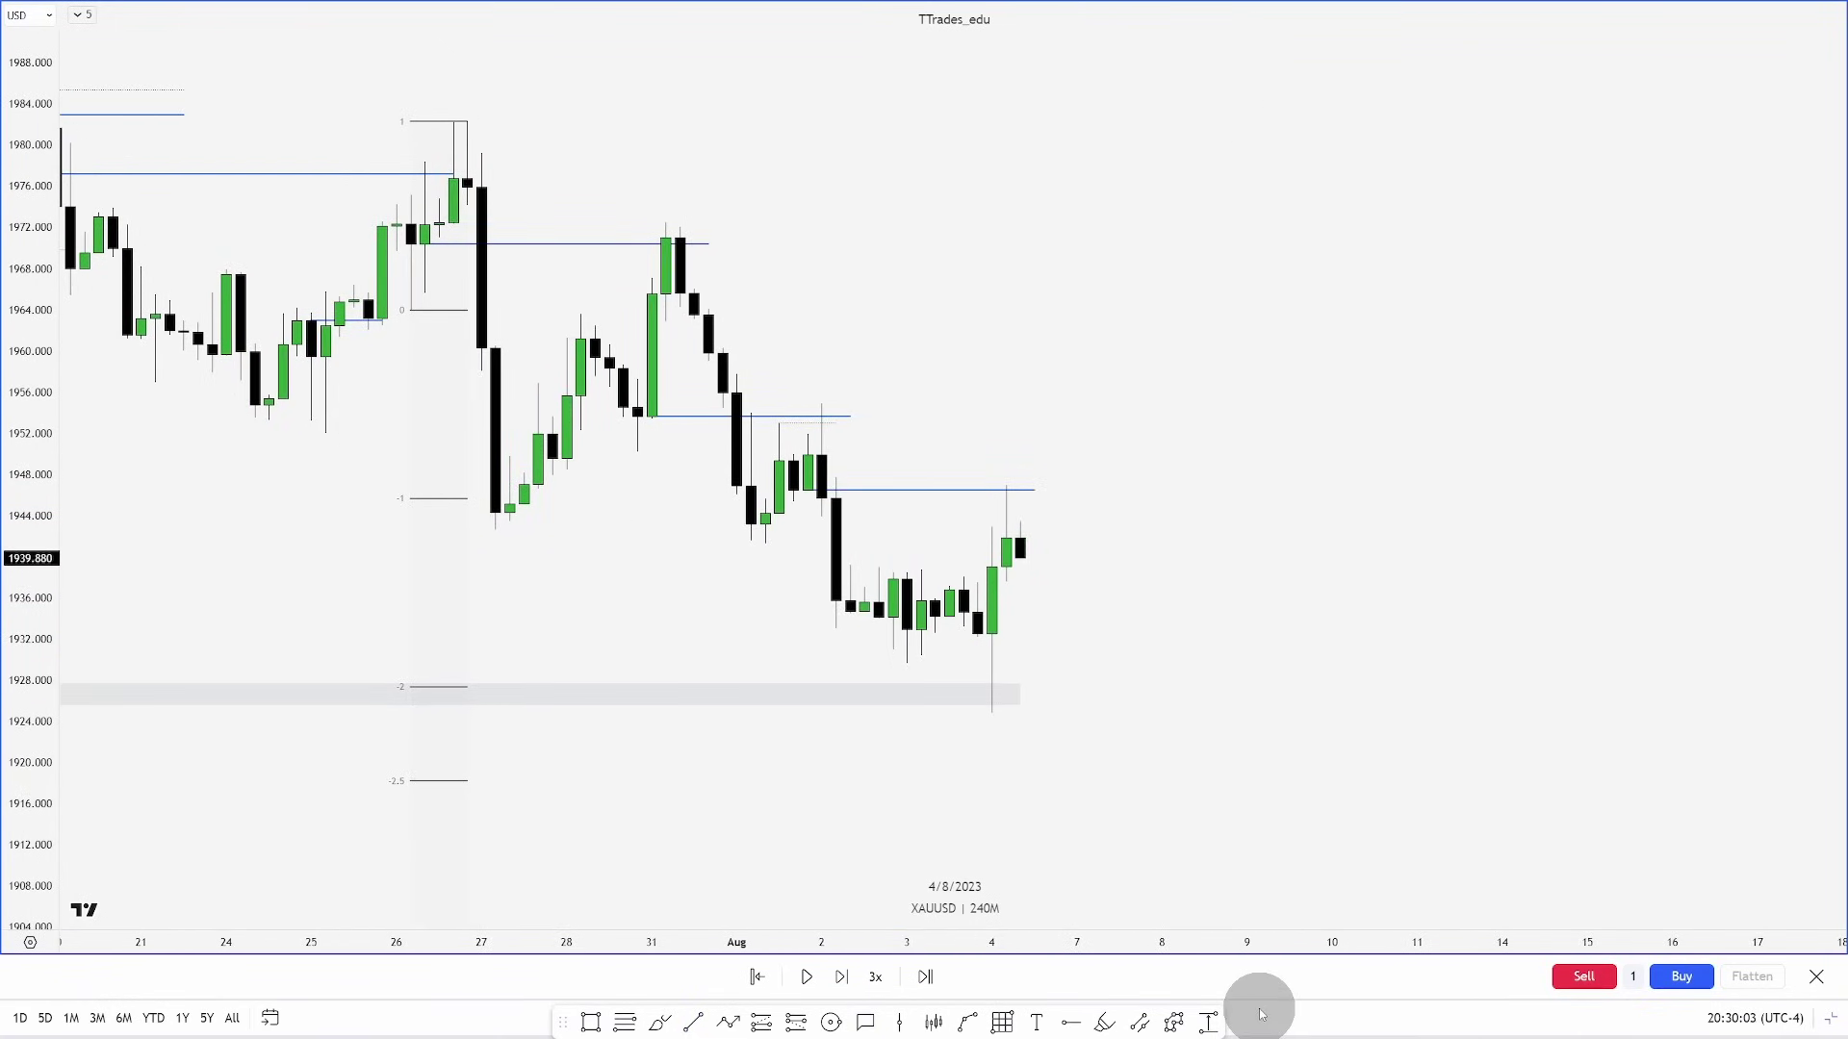
pyautogui.hotkey('shift', 'Right')
pyautogui.hotkey('shift', 'Right')
pyautogui.hotkey('shift', 'Right')
pyautogui.hotkey('shift', 'Right')
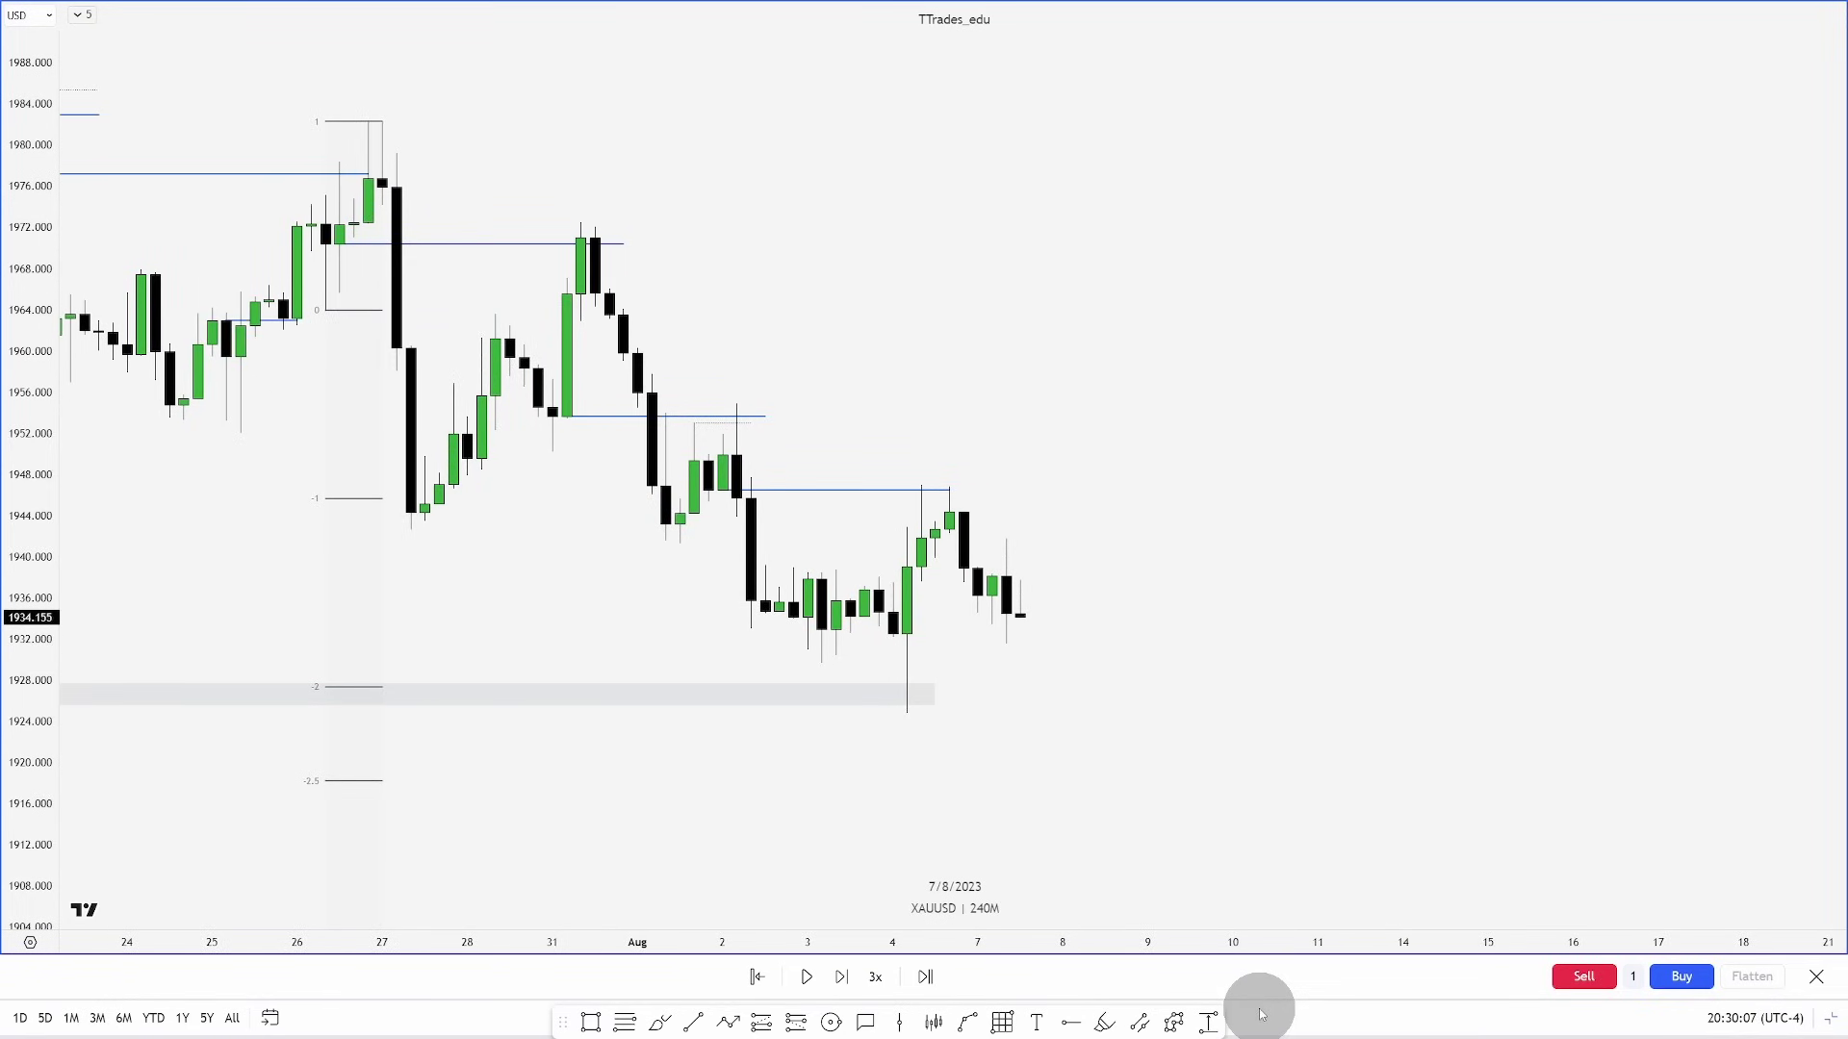
pyautogui.hotkey('shift', 'Right')
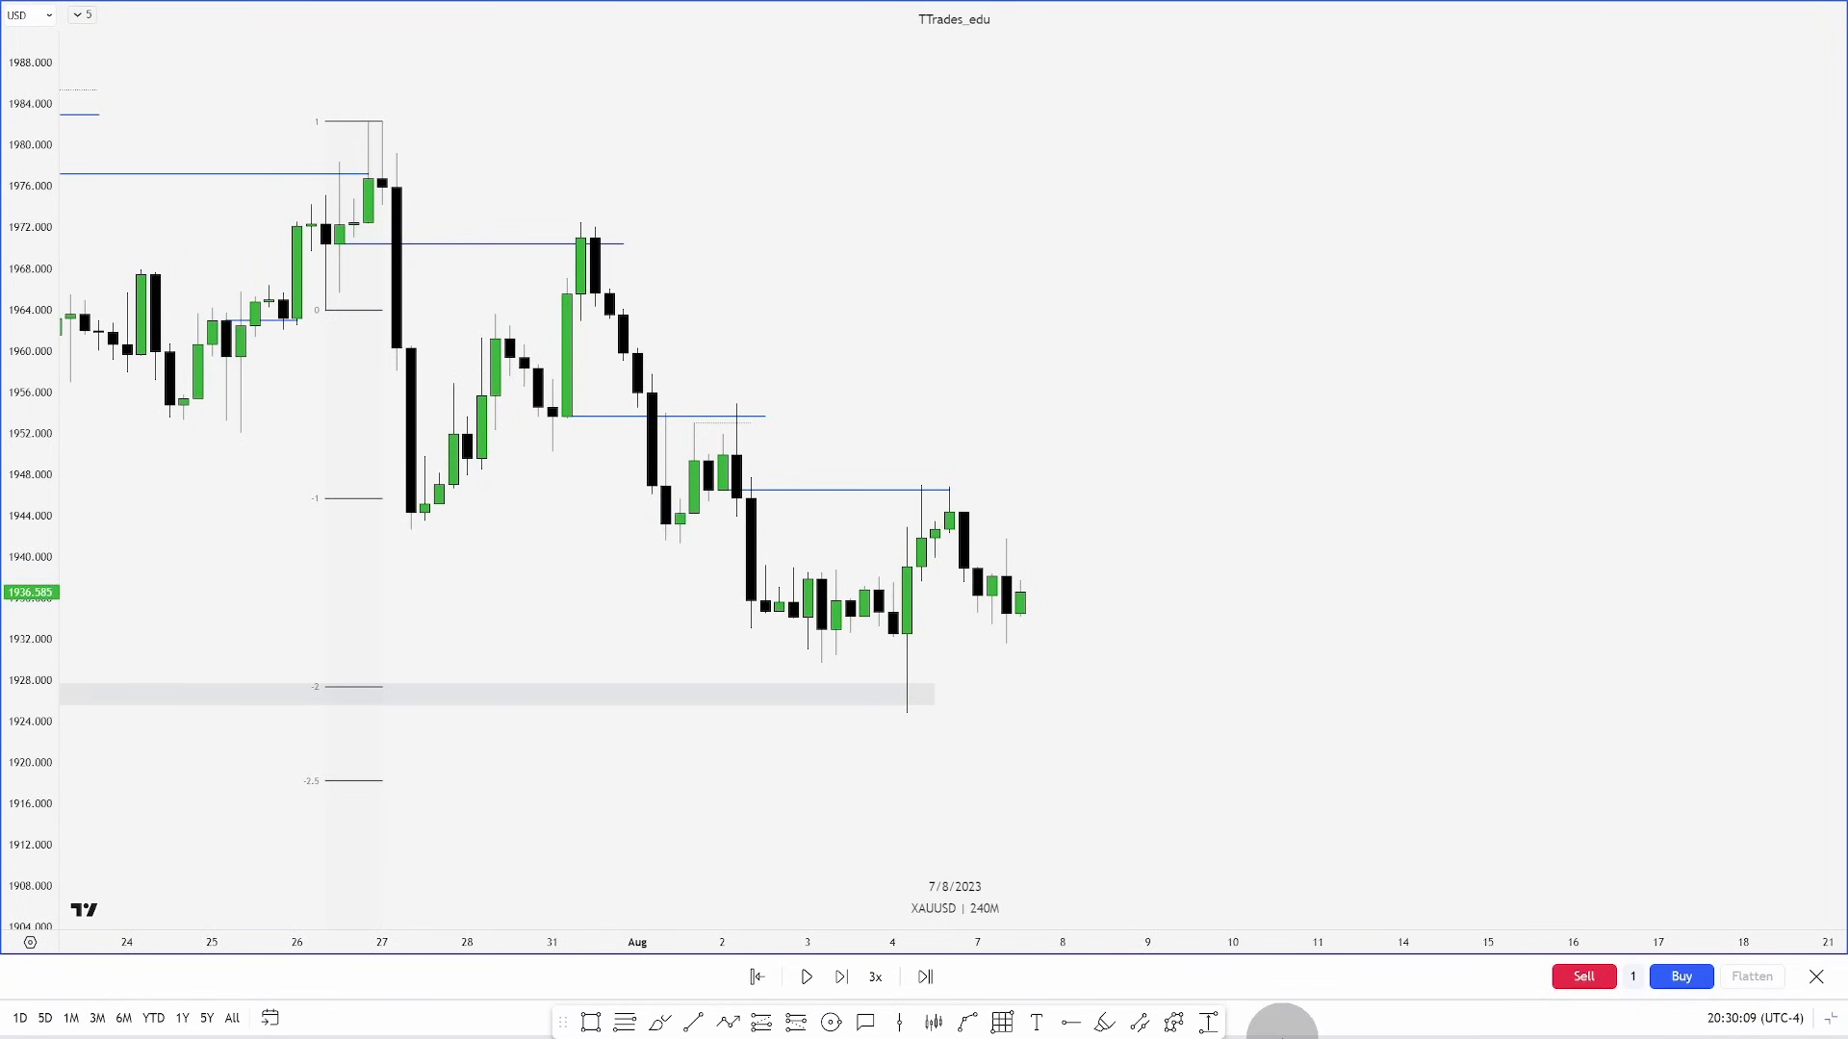
pyautogui.hotkey('shift', 'Right')
pyautogui.hotkey('shift', 'Right')
pyautogui.hotkey('shift', 'Right')
pyautogui.hotkey('shift', 'Right')
pyautogui.hotkey('shift', 'Right')
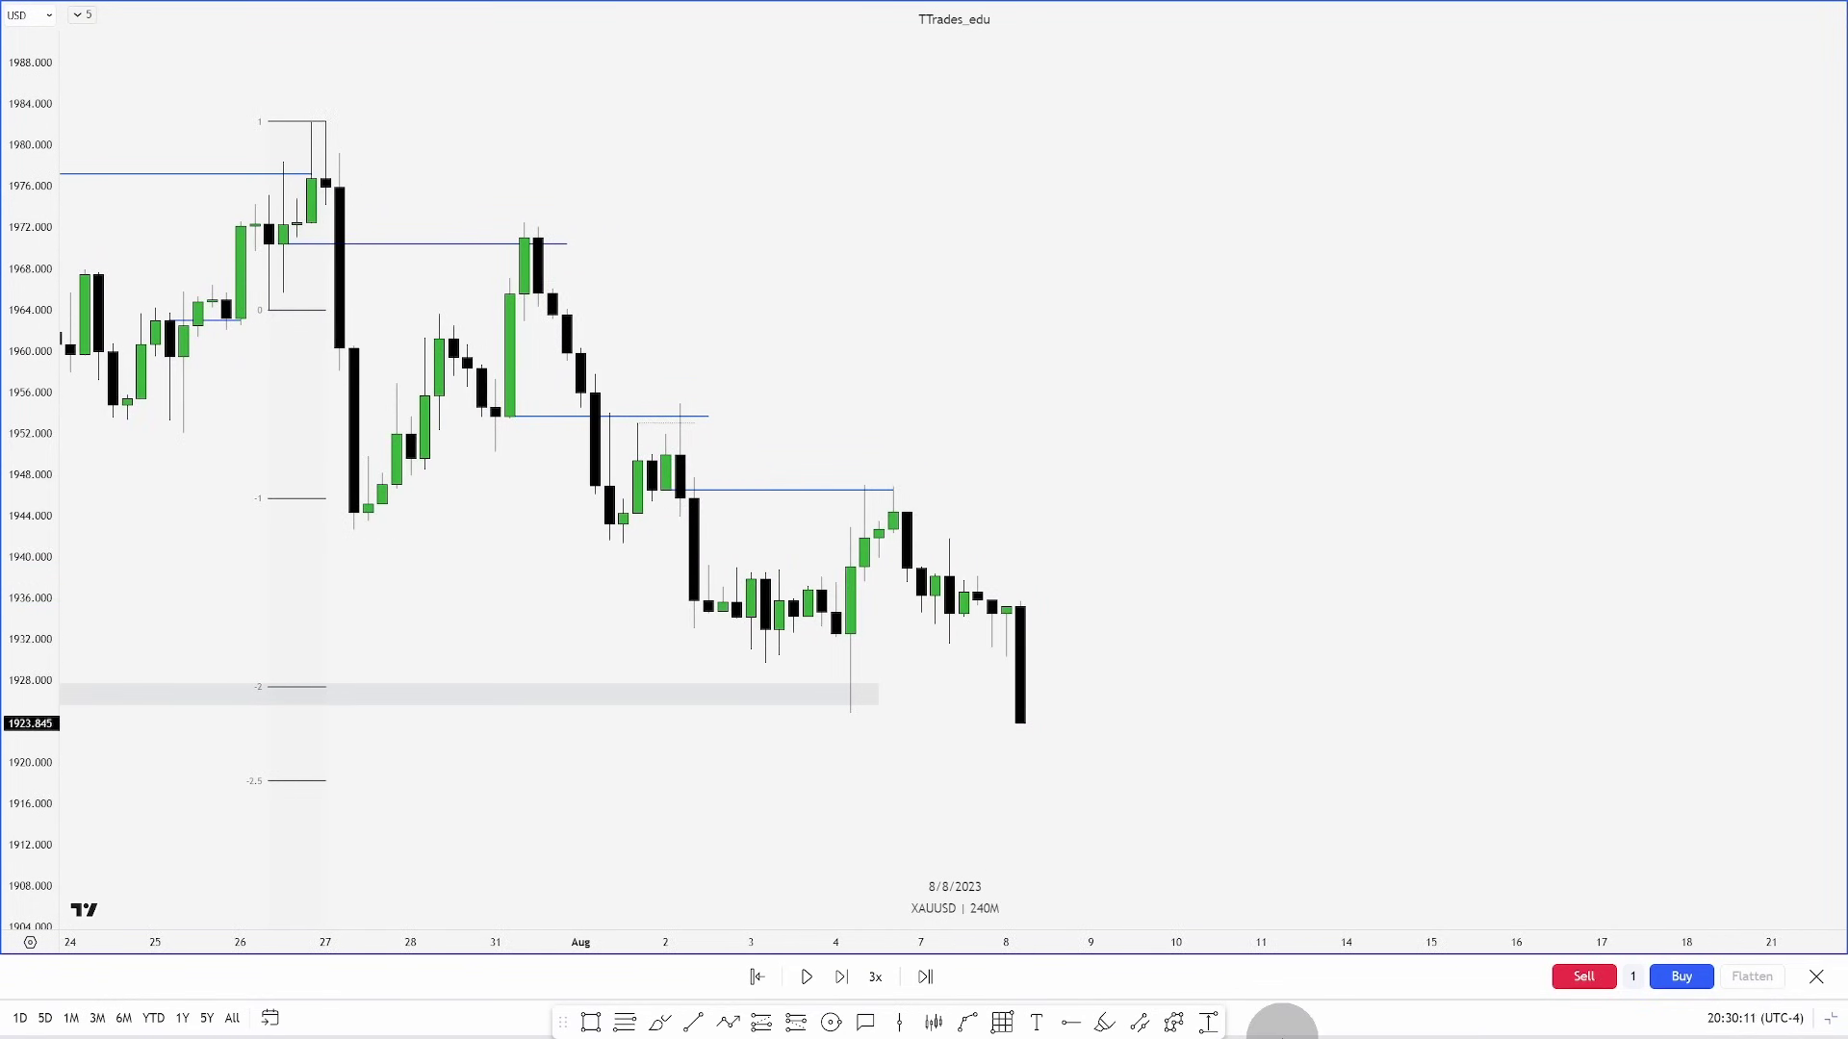
pyautogui.hotkey('shift', 'Right')
pyautogui.hotkey('shift', 'Right')
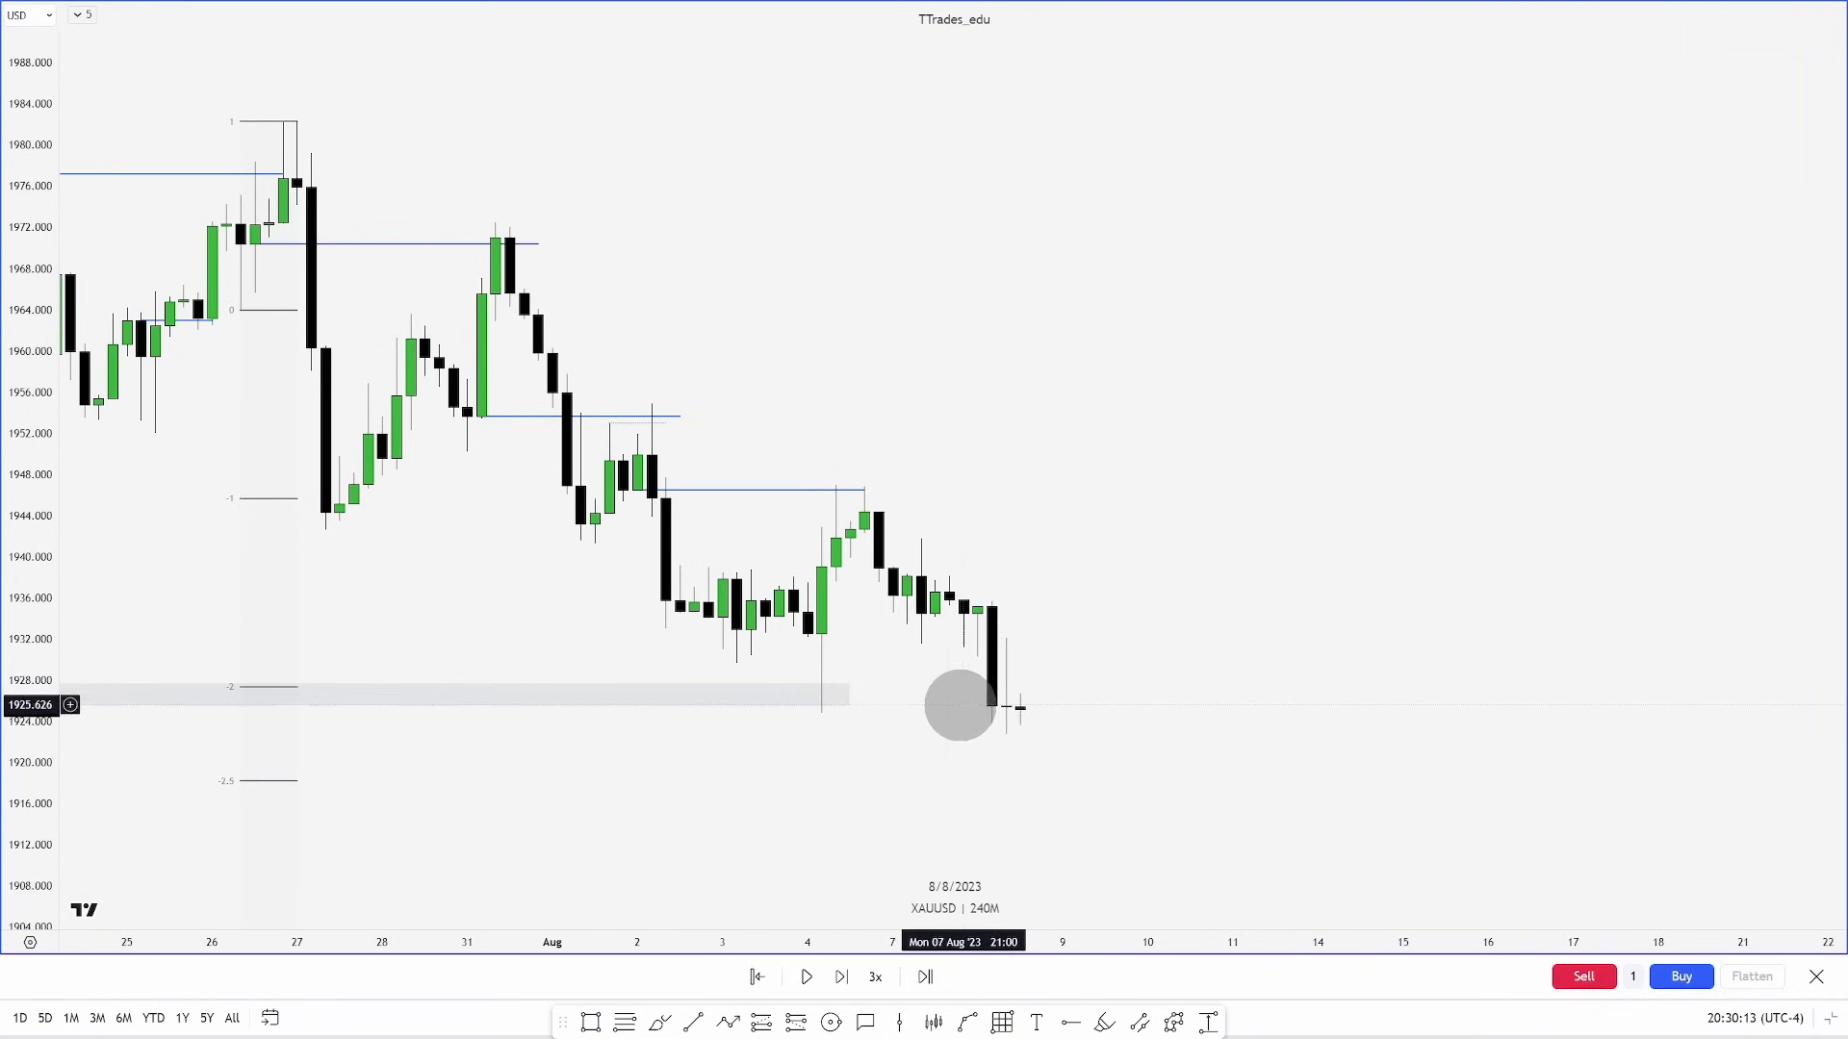
pyautogui.moveTo(1192, 614); pyautogui.dragTo(1403, 632)
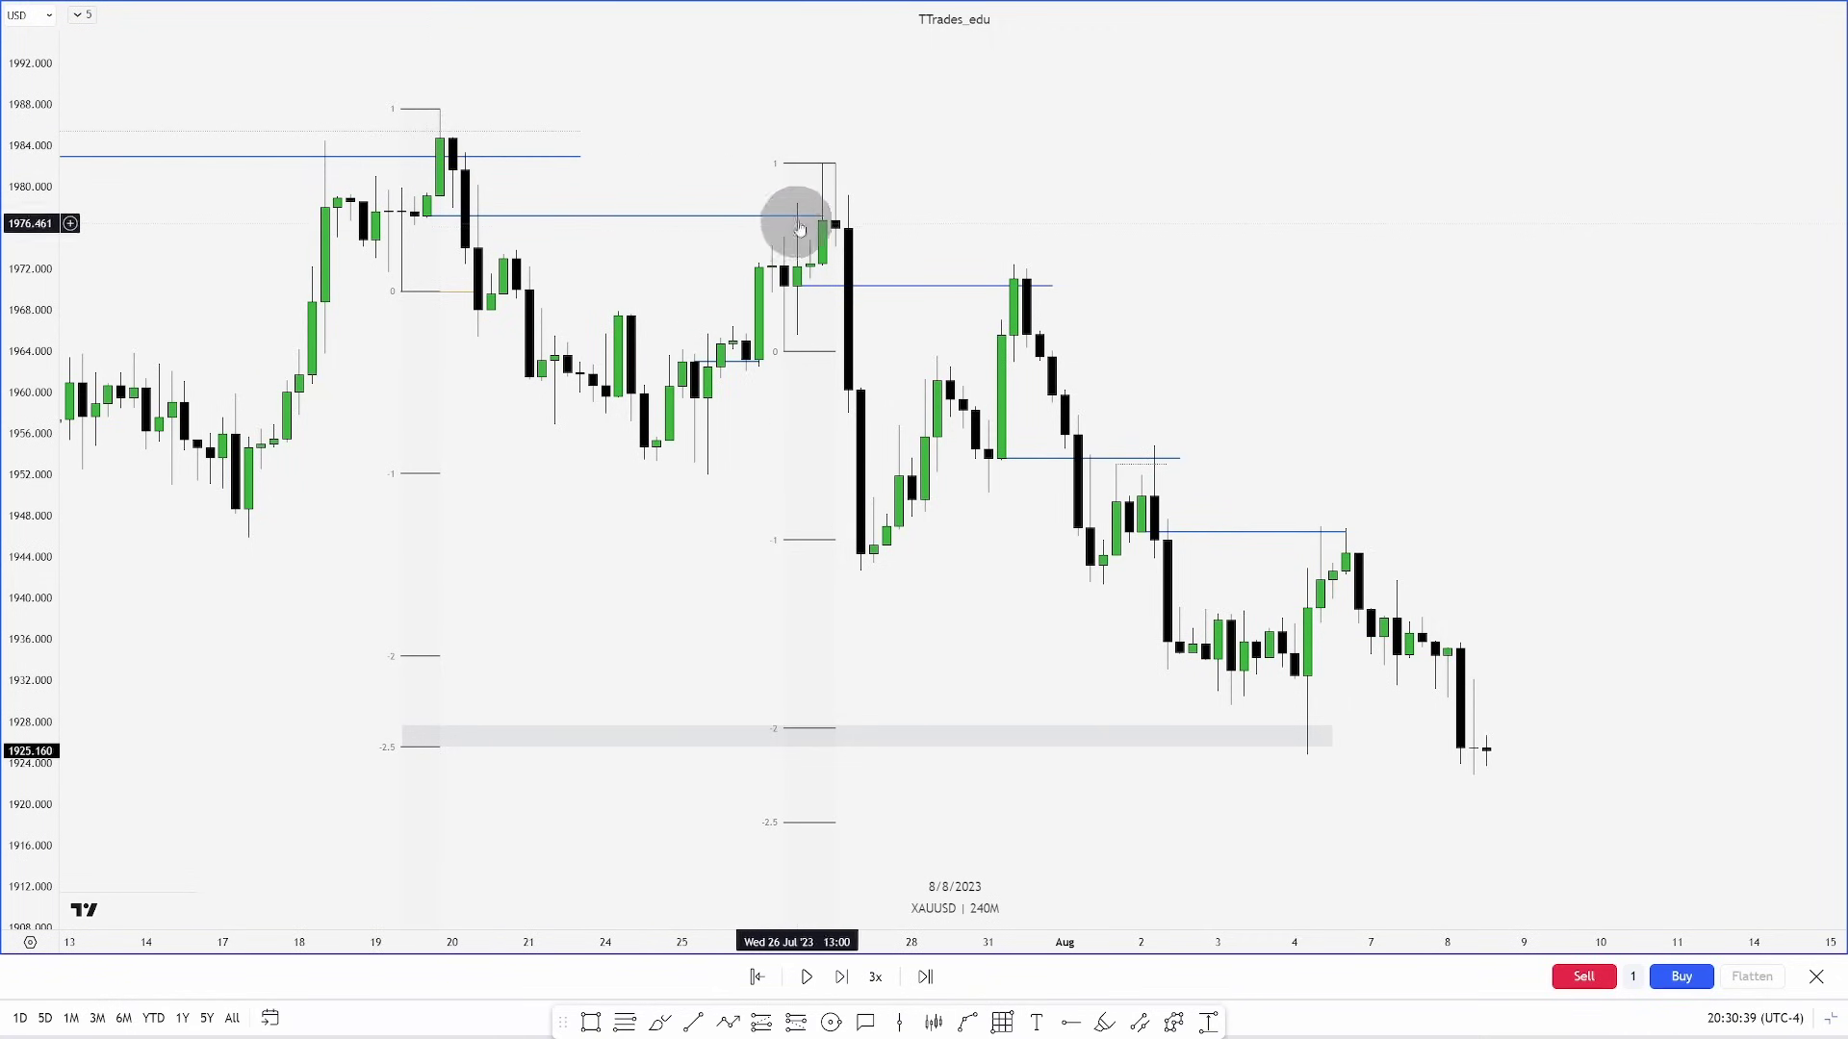
pyautogui.click(989, 746)
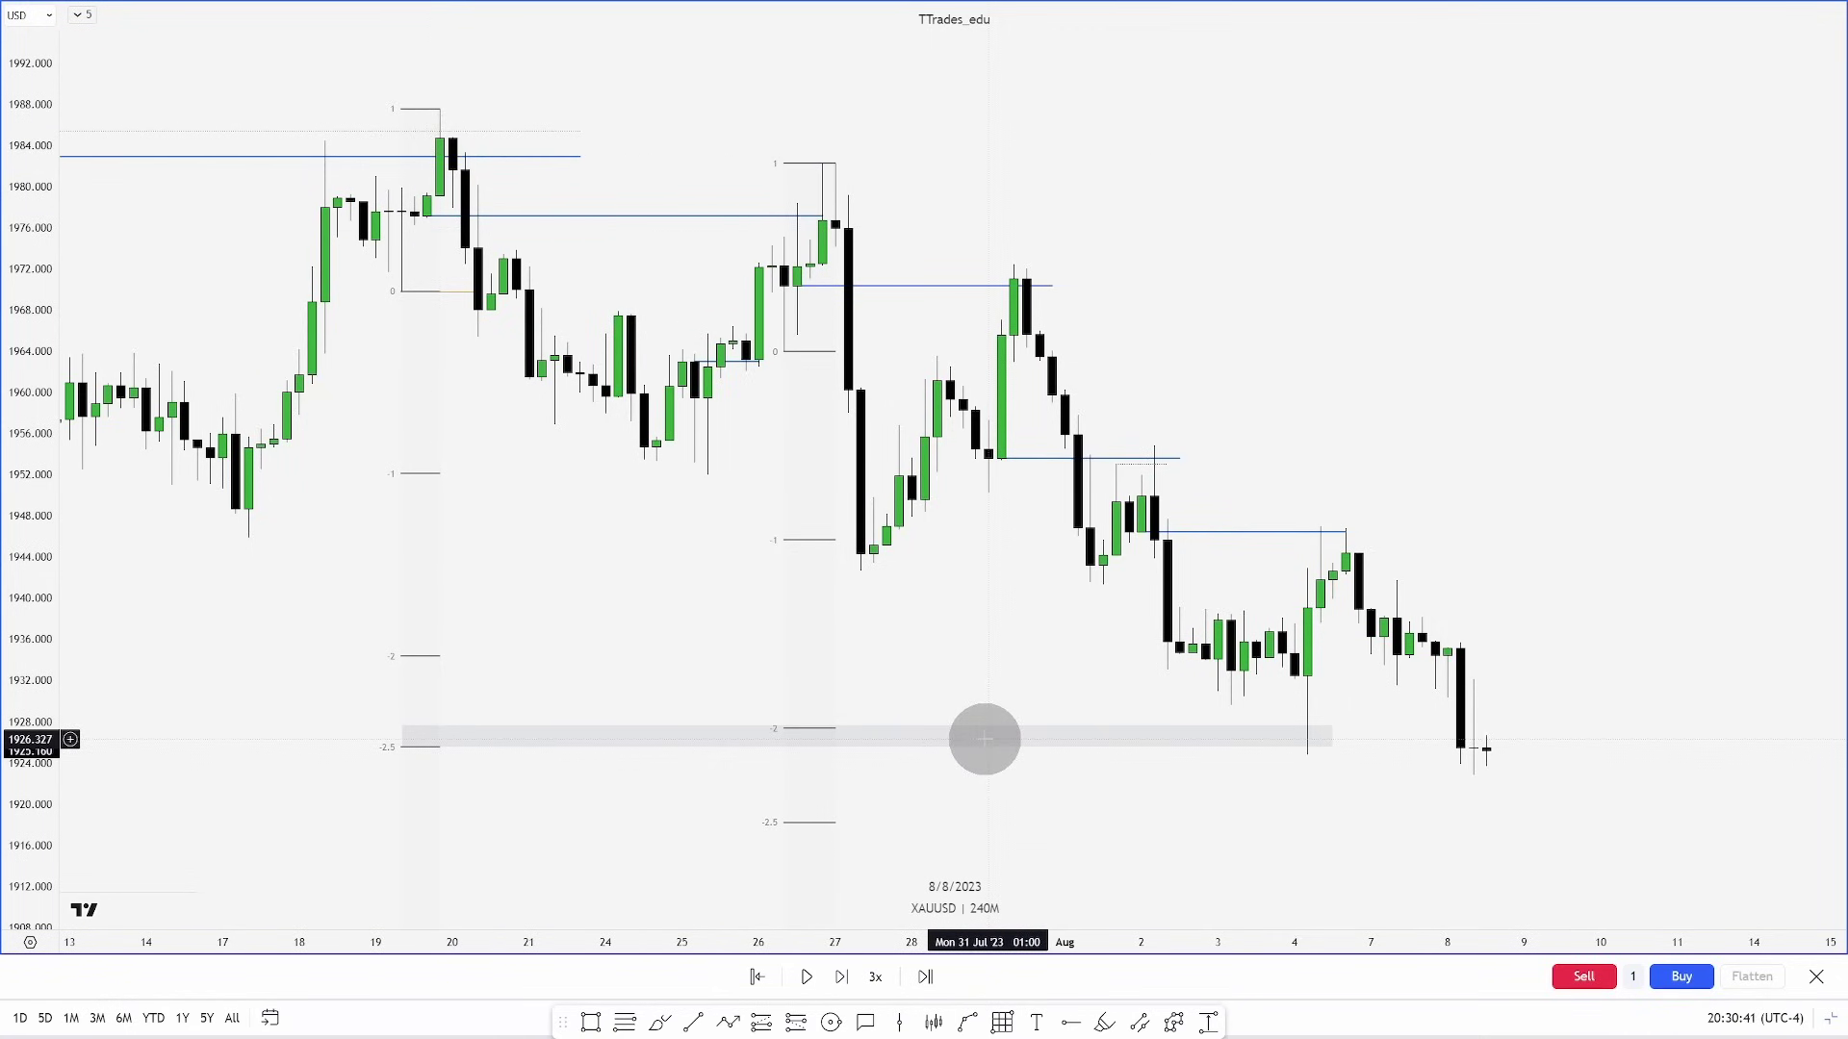